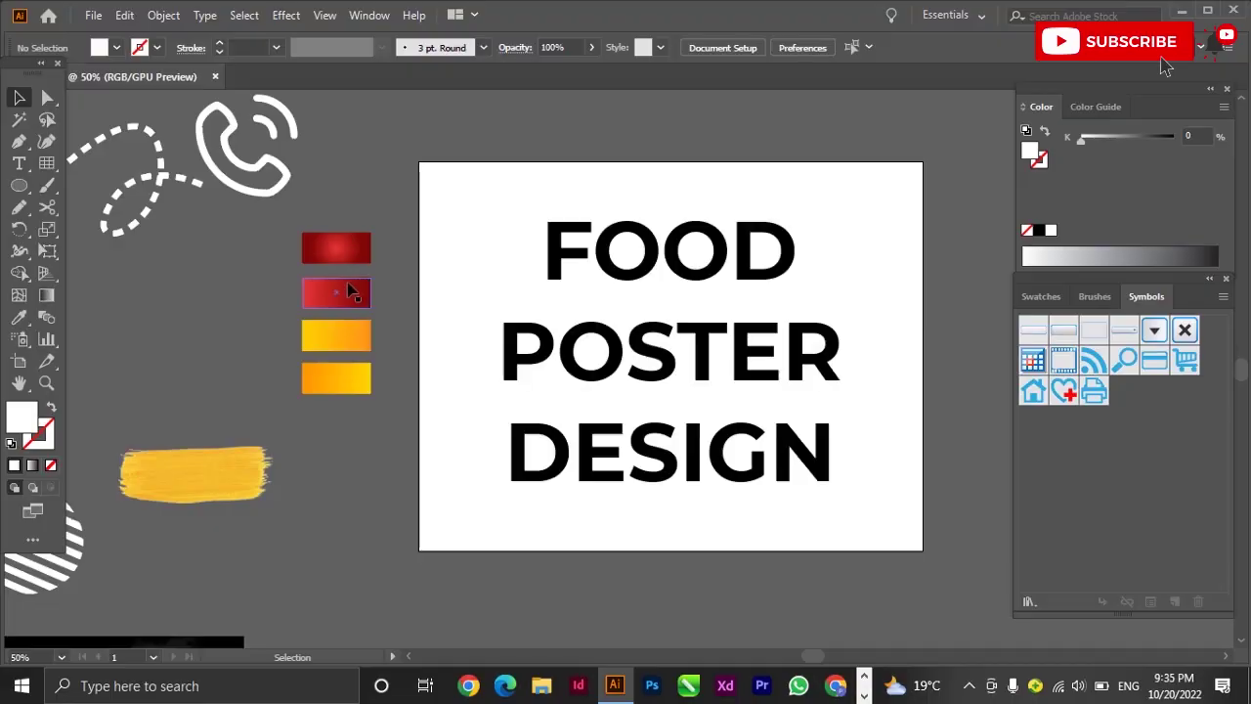
# Draw a rectangle spanning the artboard from its top-left to bottom-right corner.
pyautogui.moveTo(609, 280)
pyautogui.mouseDown()
pyautogui.moveTo(599, 271)
pyautogui.moveTo(651, 313)
pyautogui.moveTo(626, 298)
pyautogui.mouseUp()
pyautogui.hotkey('ctrl', '-')
pyautogui.hotkey('ctrl', '+')
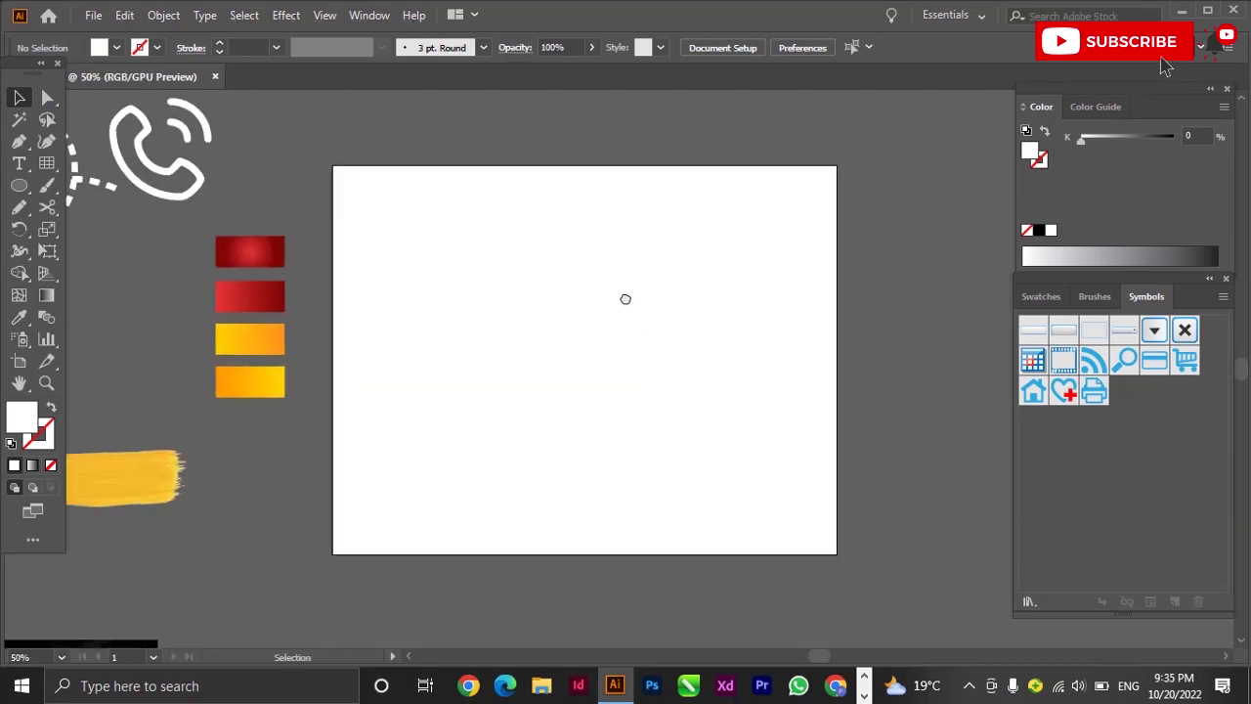
pyautogui.click(21, 185)
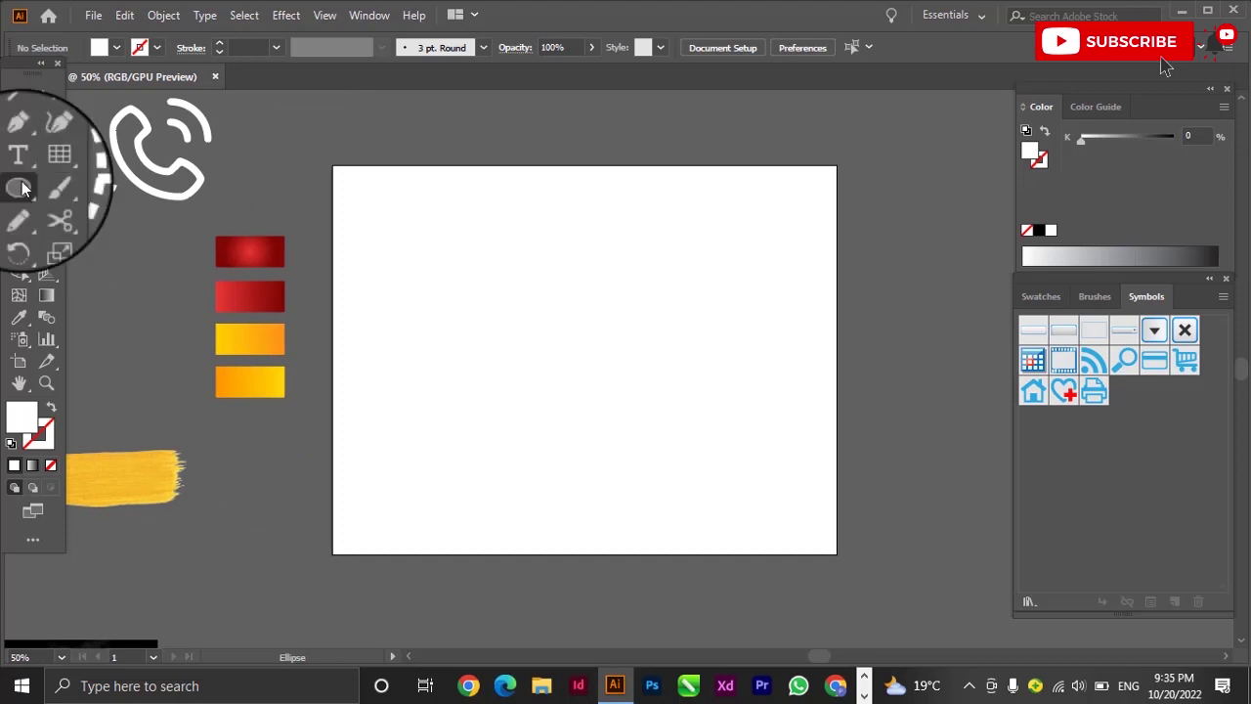
pyautogui.rightClick(22, 186)
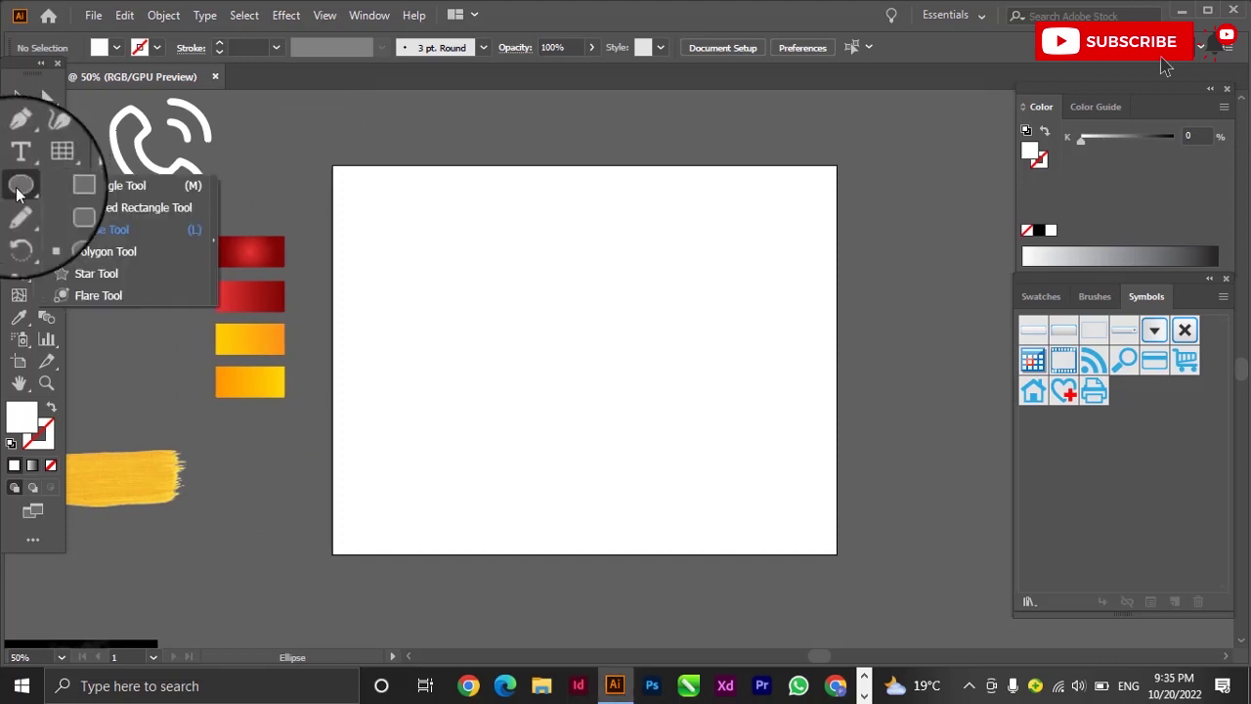
pyautogui.click(119, 187)
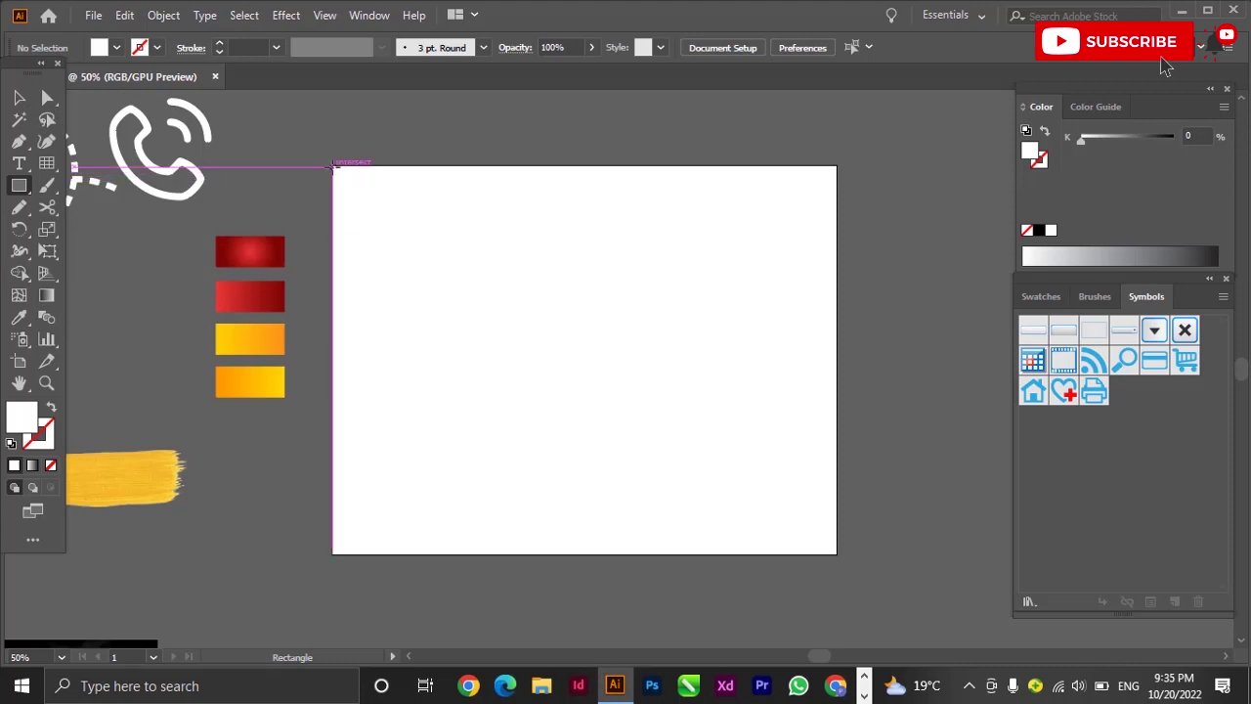
pyautogui.moveTo(333, 166); pyautogui.dragTo(581, 346)
pyautogui.hotkey('ctrl', 'z')
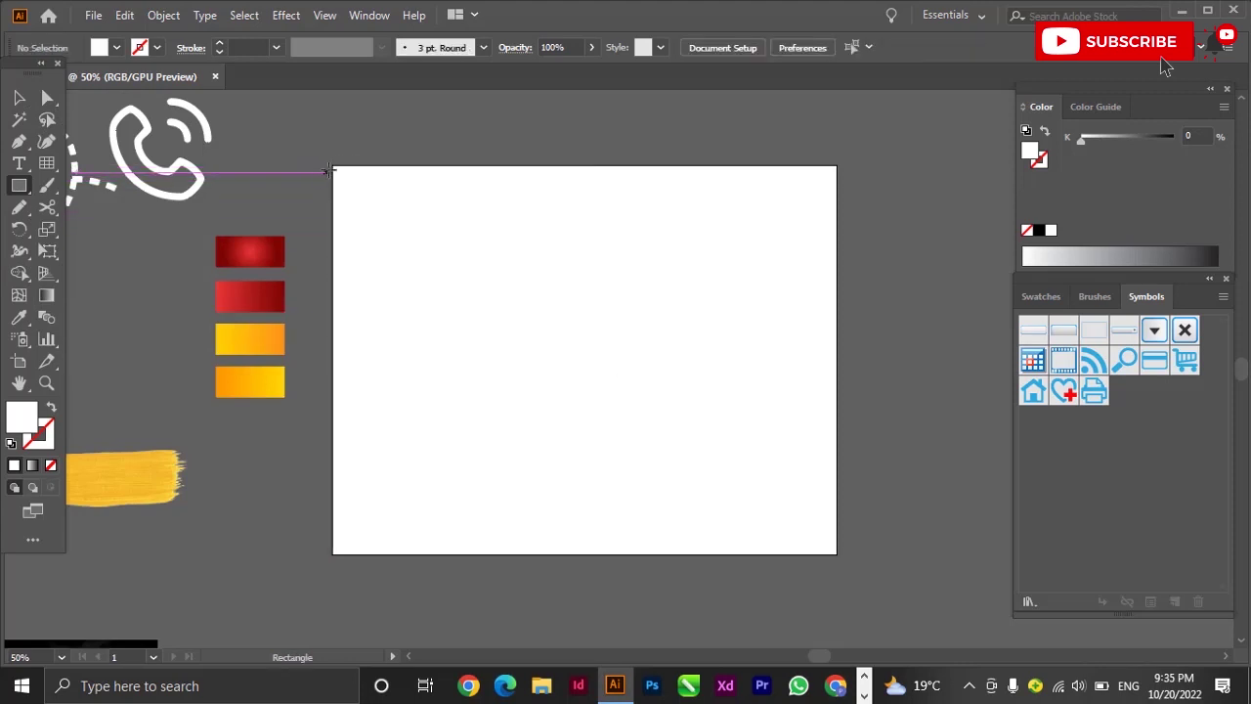
pyautogui.moveTo(334, 167); pyautogui.dragTo(836, 552)
pyautogui.press('v')
pyautogui.click(860, 414)
# Fill the artboard rectangle with the dark-red radial gradient sampled from the top swatch.
pyautogui.click(766, 356)
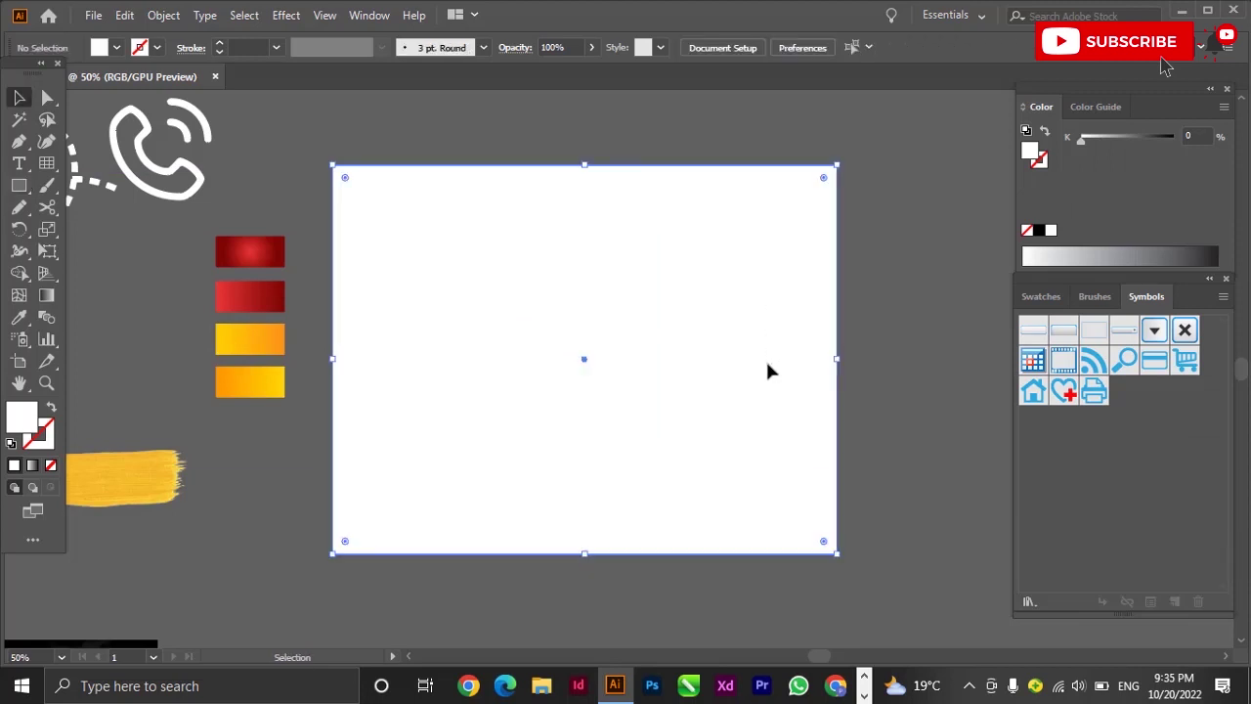
pyautogui.click(987, 51)
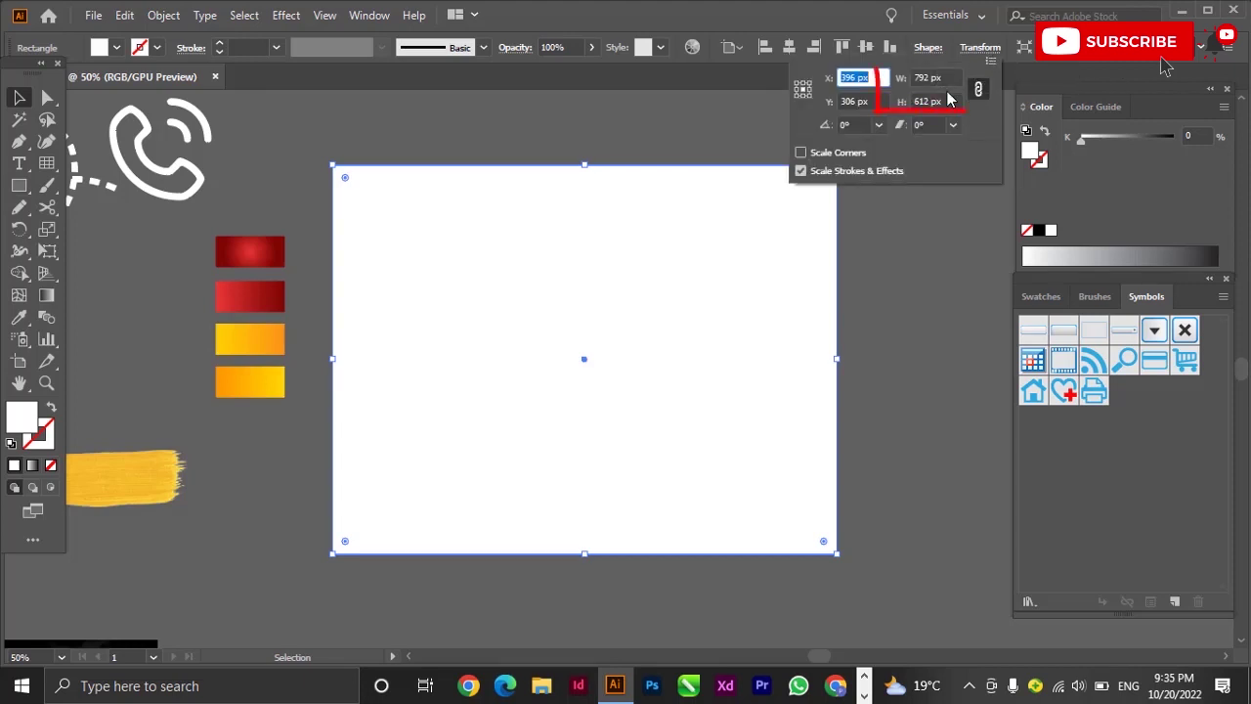
pyautogui.click(931, 237)
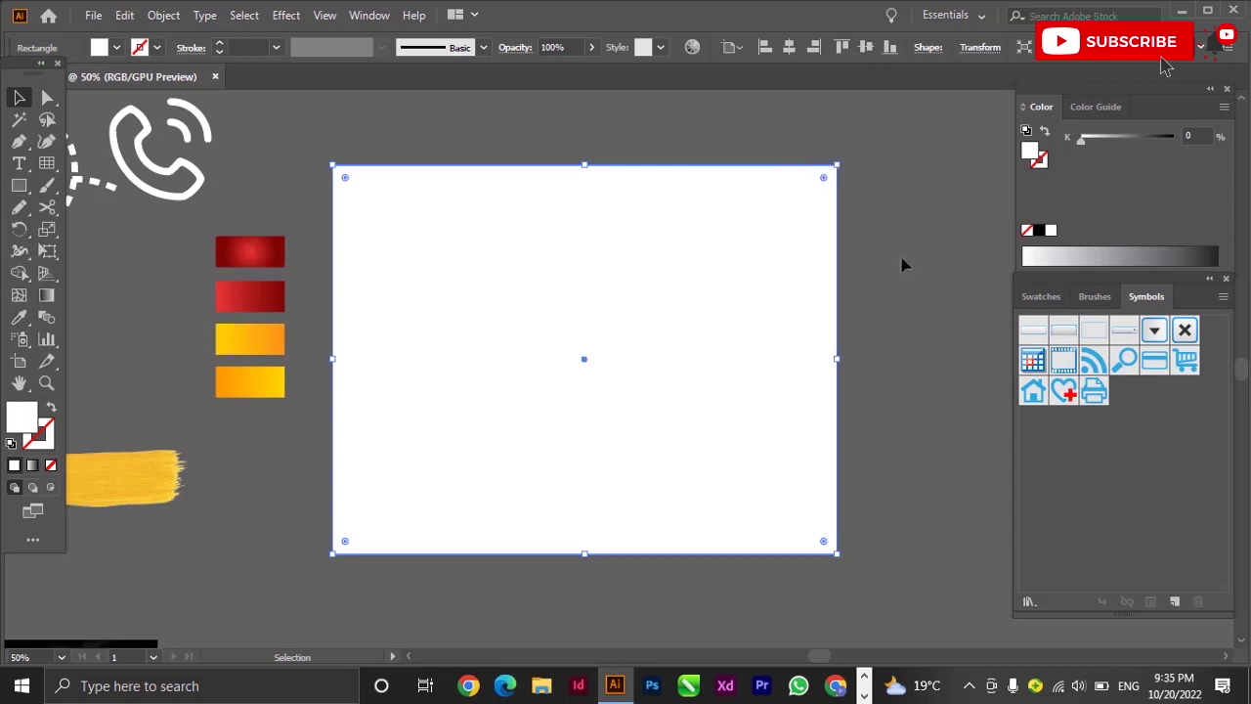
pyautogui.click(831, 269)
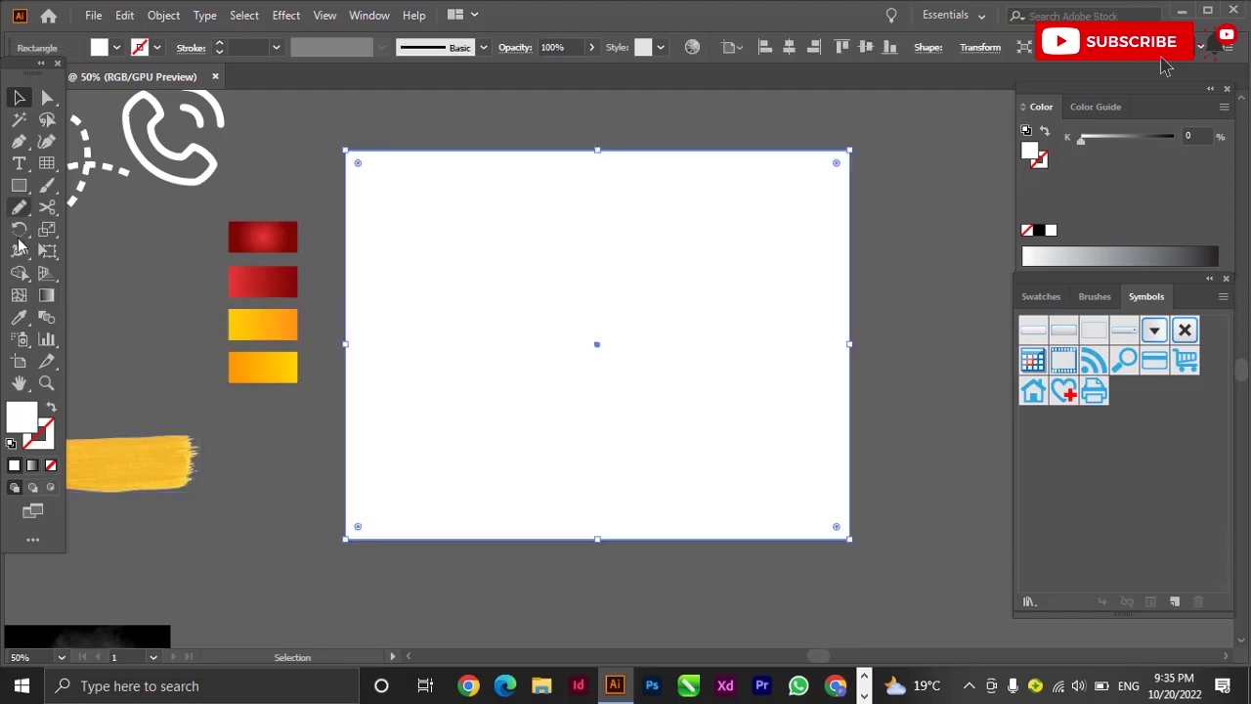
pyautogui.click(20, 317)
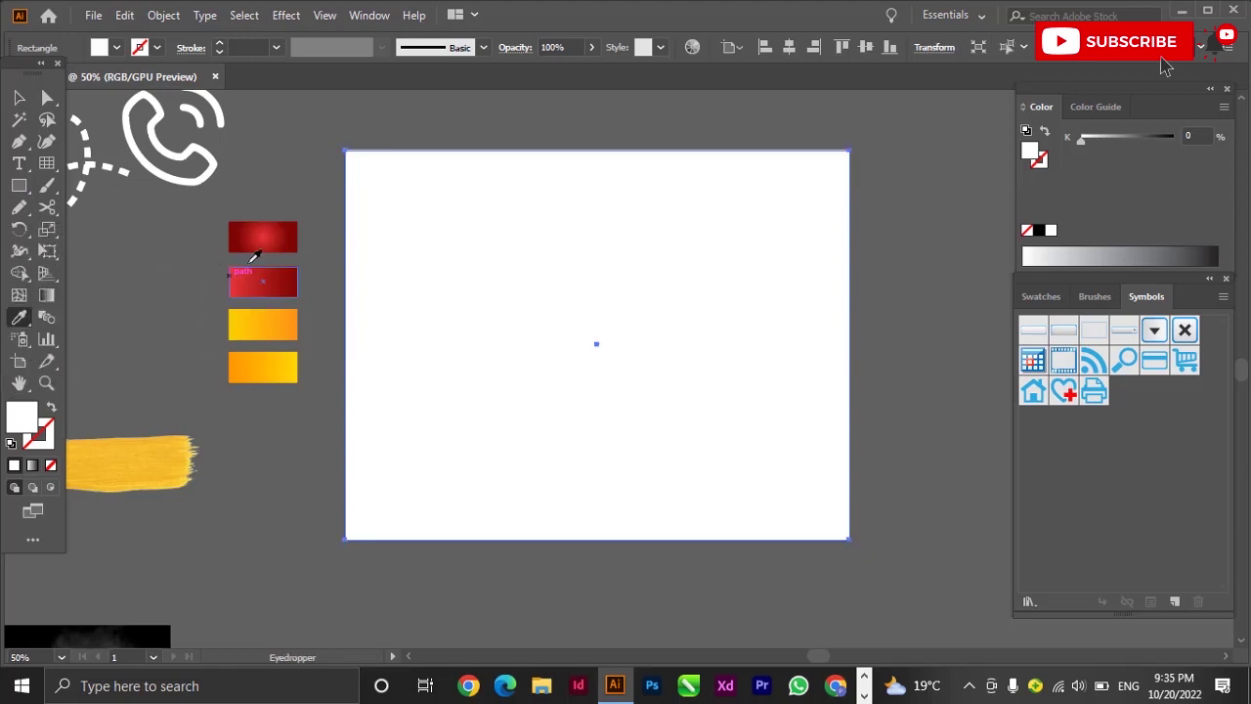
pyautogui.click(264, 236)
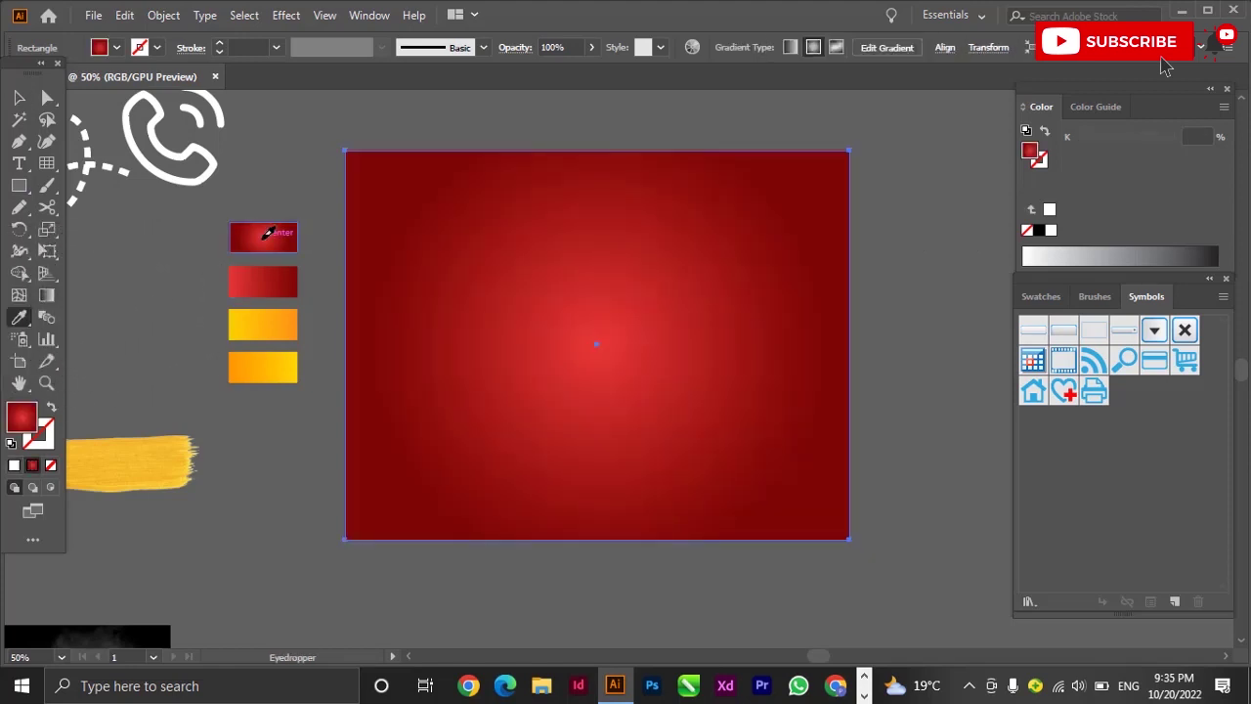
pyautogui.press('v')
pyautogui.click(302, 182)
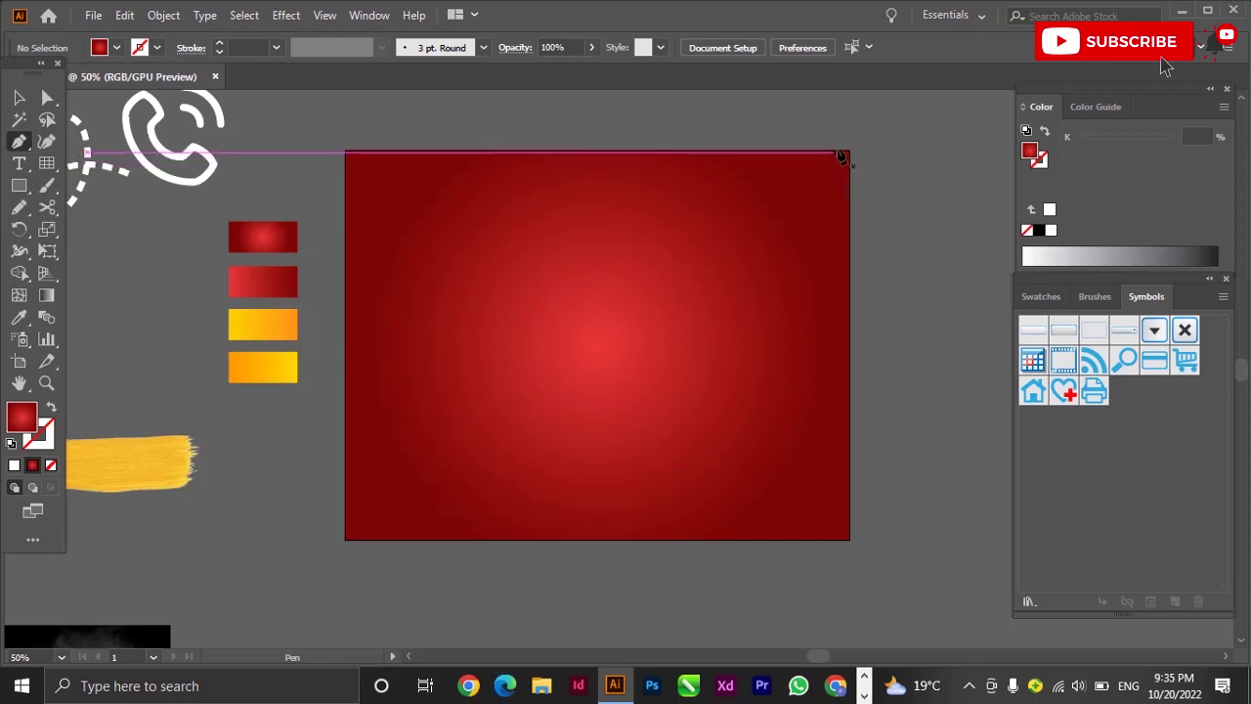
# Draw a three-point triangle across the artboard's top-right corner.
pyautogui.click(611, 153)
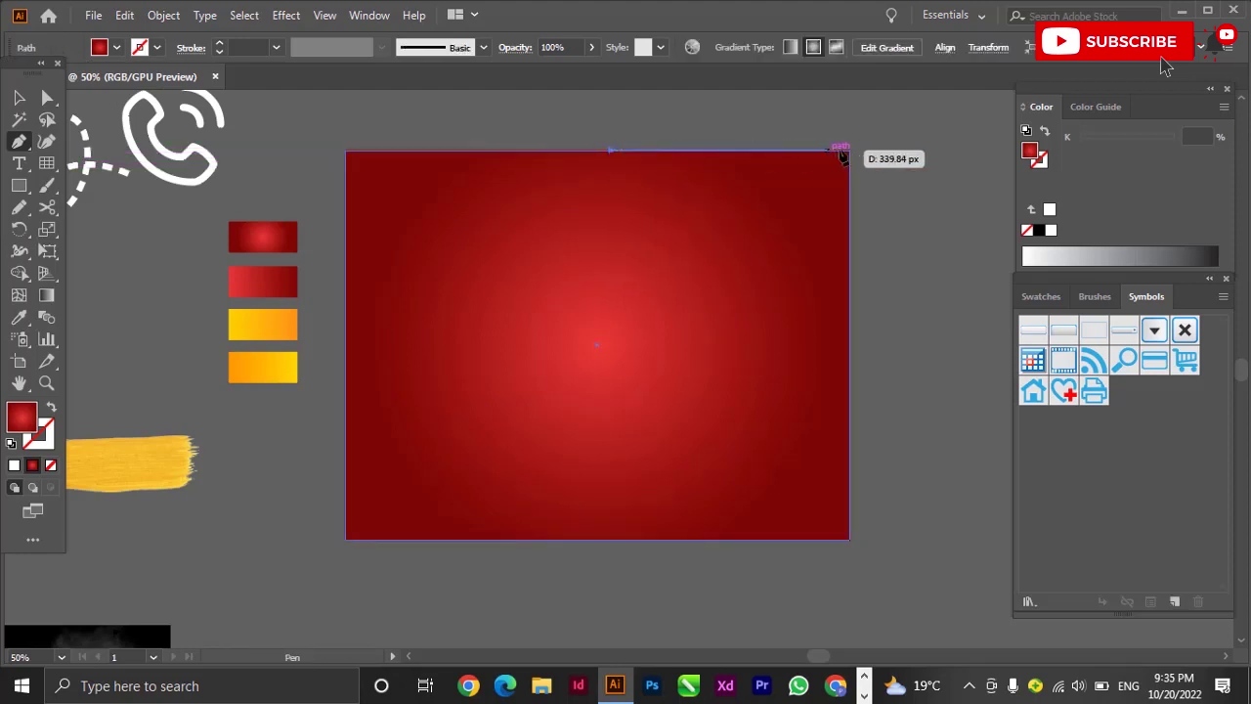
pyautogui.click(850, 298)
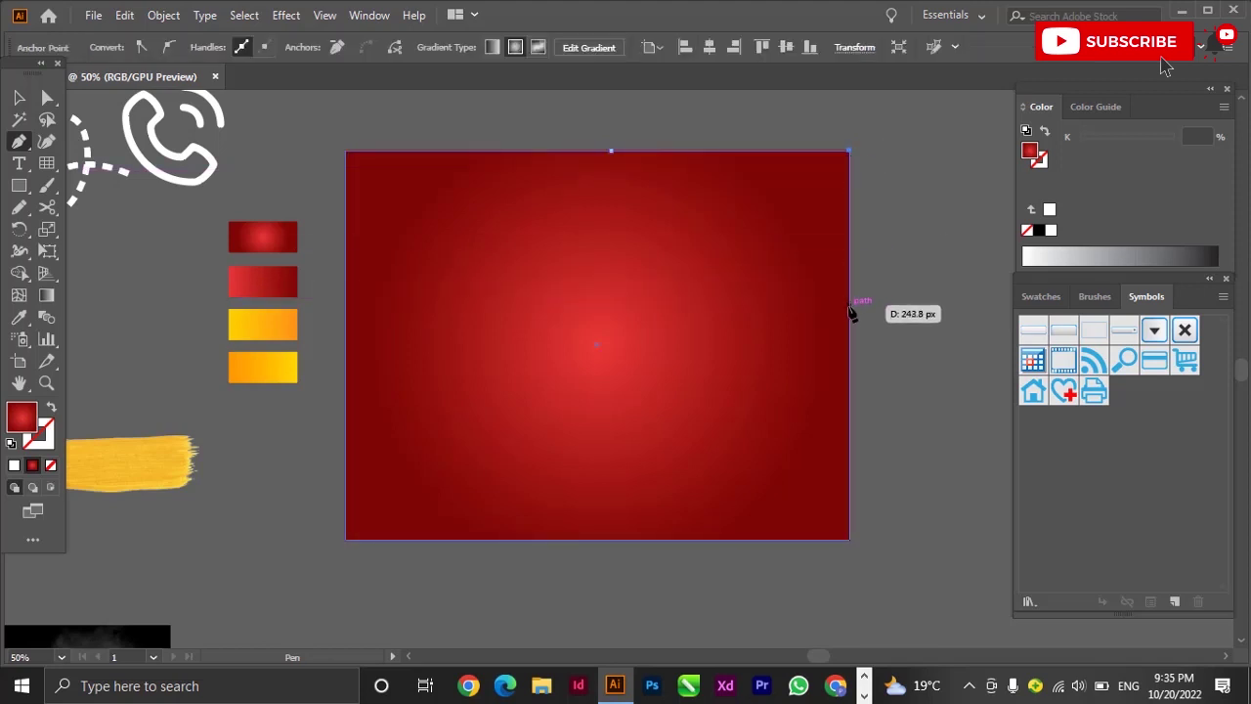
pyautogui.click(611, 153)
pyautogui.press('v')
pyautogui.click(790, 228)
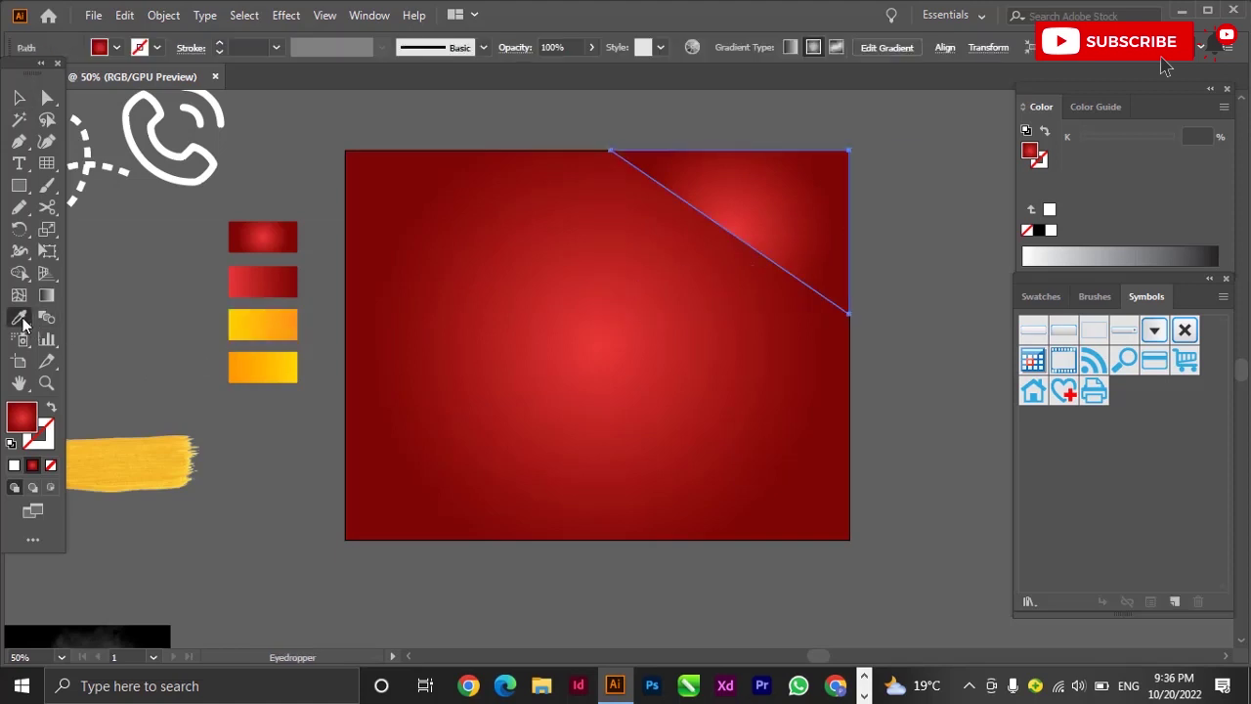
# Fill the triangle with the yellow-orange swatch gradient and angle it diagonally.
pyautogui.click(273, 329)
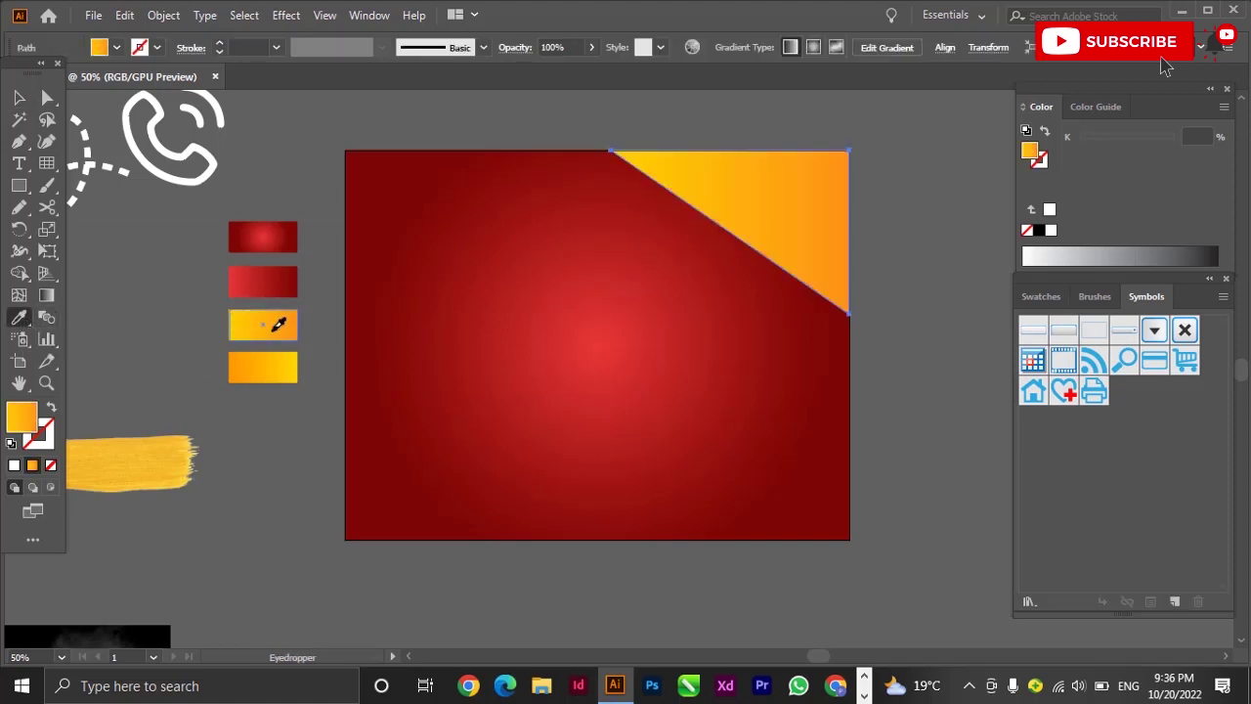
pyautogui.press('v')
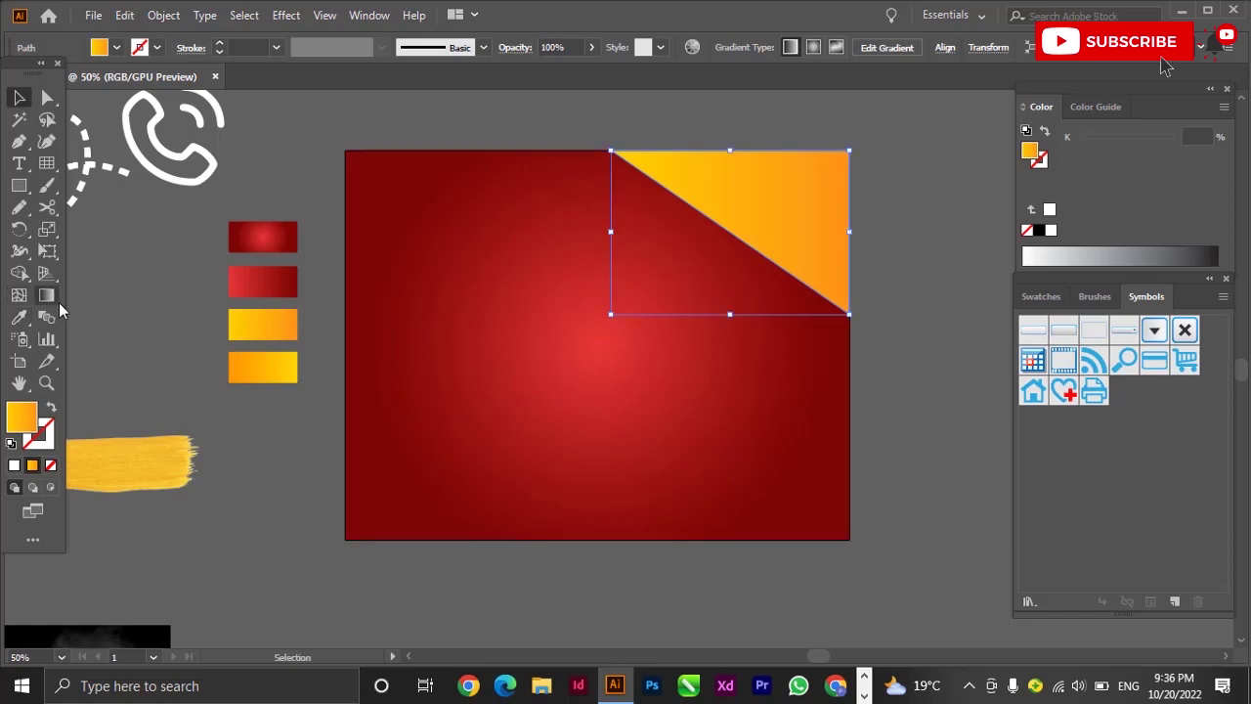
pyautogui.click(52, 298)
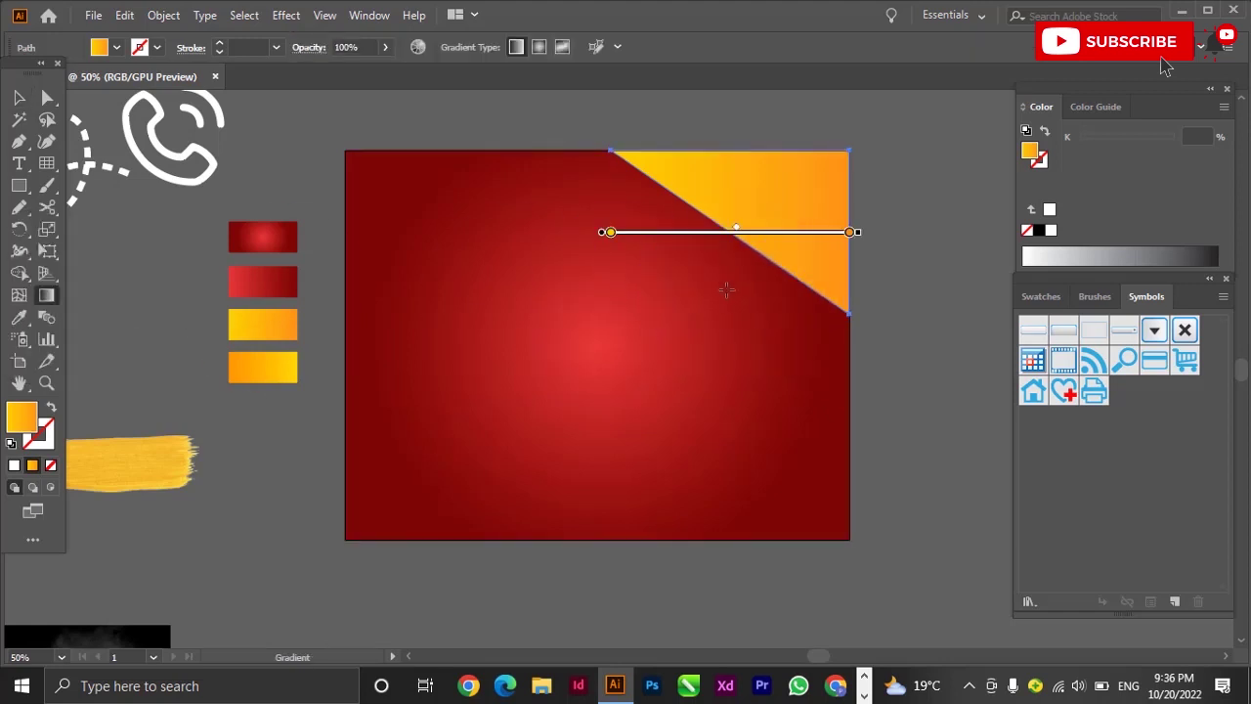
pyautogui.moveTo(704, 142); pyautogui.dragTo(850, 234)
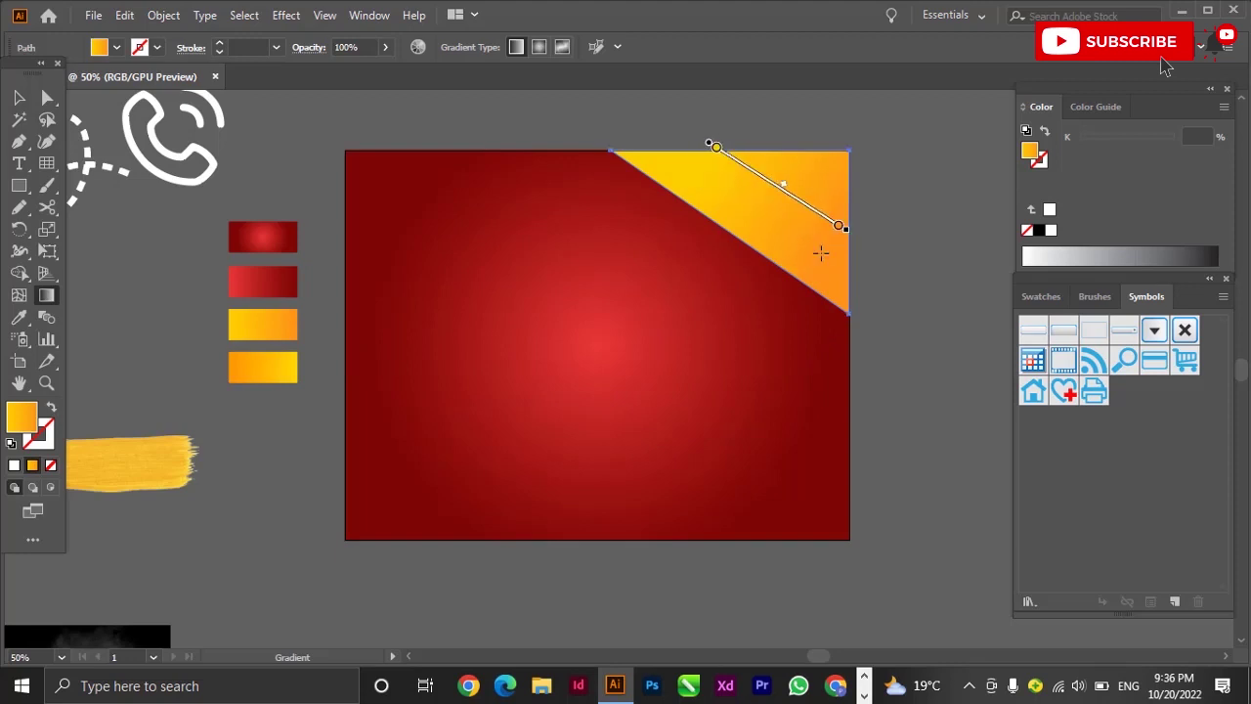
pyautogui.press('i')
pyautogui.click(285, 364)
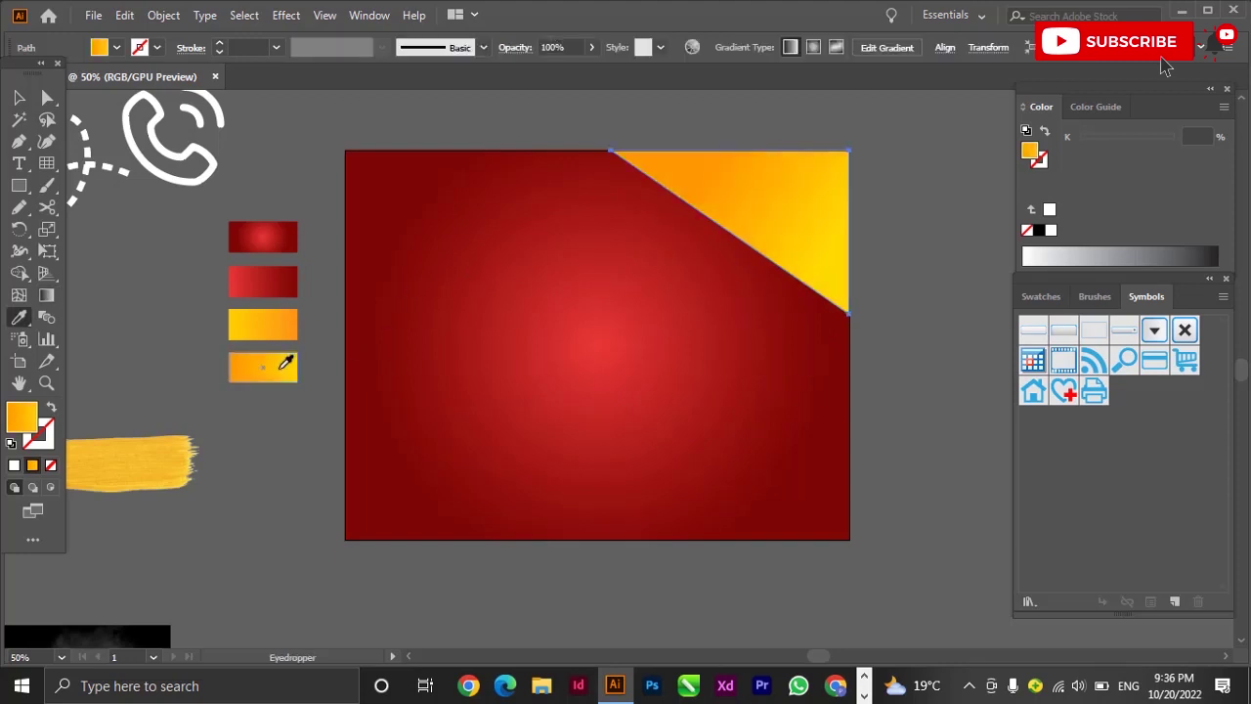
pyautogui.press('g')
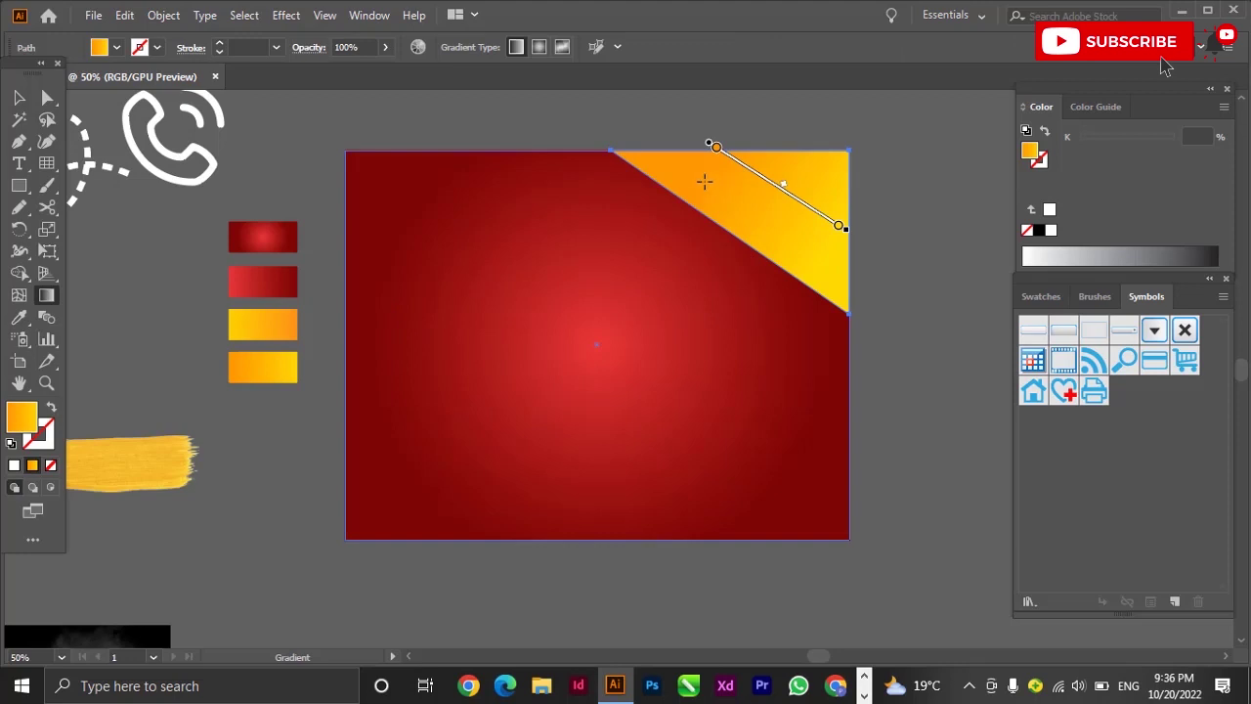
pyautogui.moveTo(838, 235); pyautogui.dragTo(846, 231)
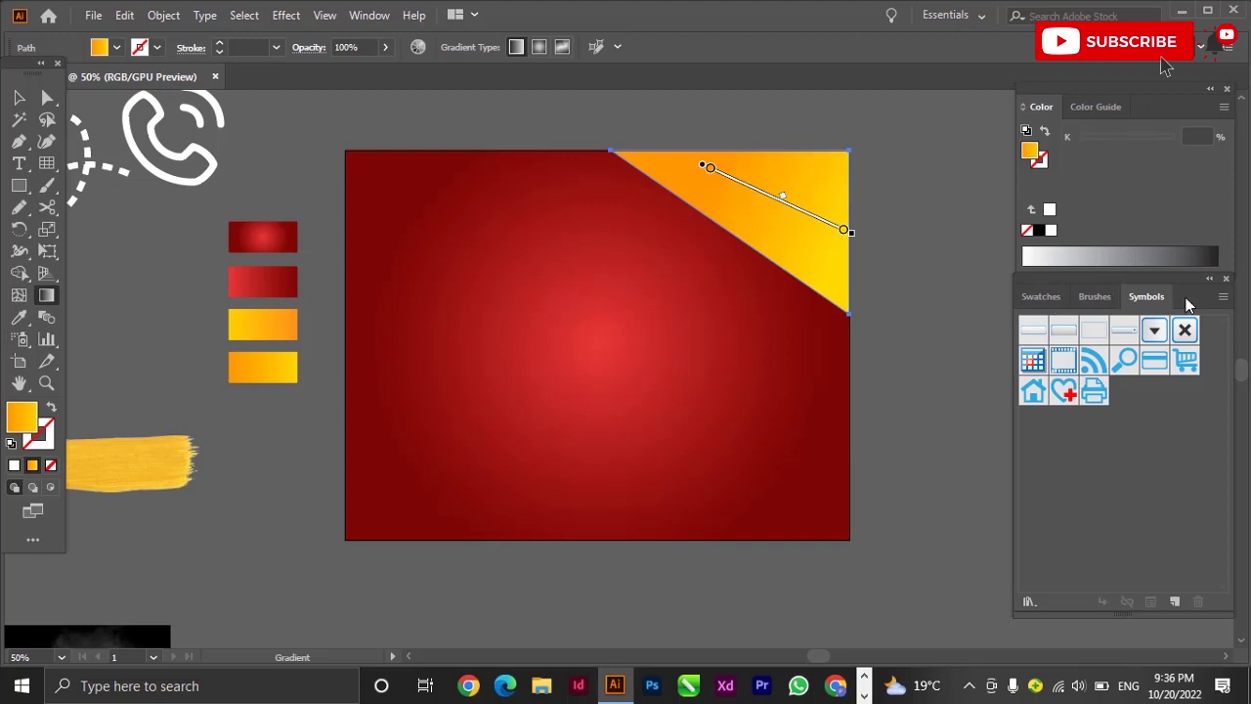
# Reapply the yellow-to-orange gradient and tilt it to about -28.3° along the triangle's edge.
pyautogui.moveTo(1191, 306); pyautogui.dragTo(1233, 291)
pyautogui.hotkey('ctrl', 'F9')
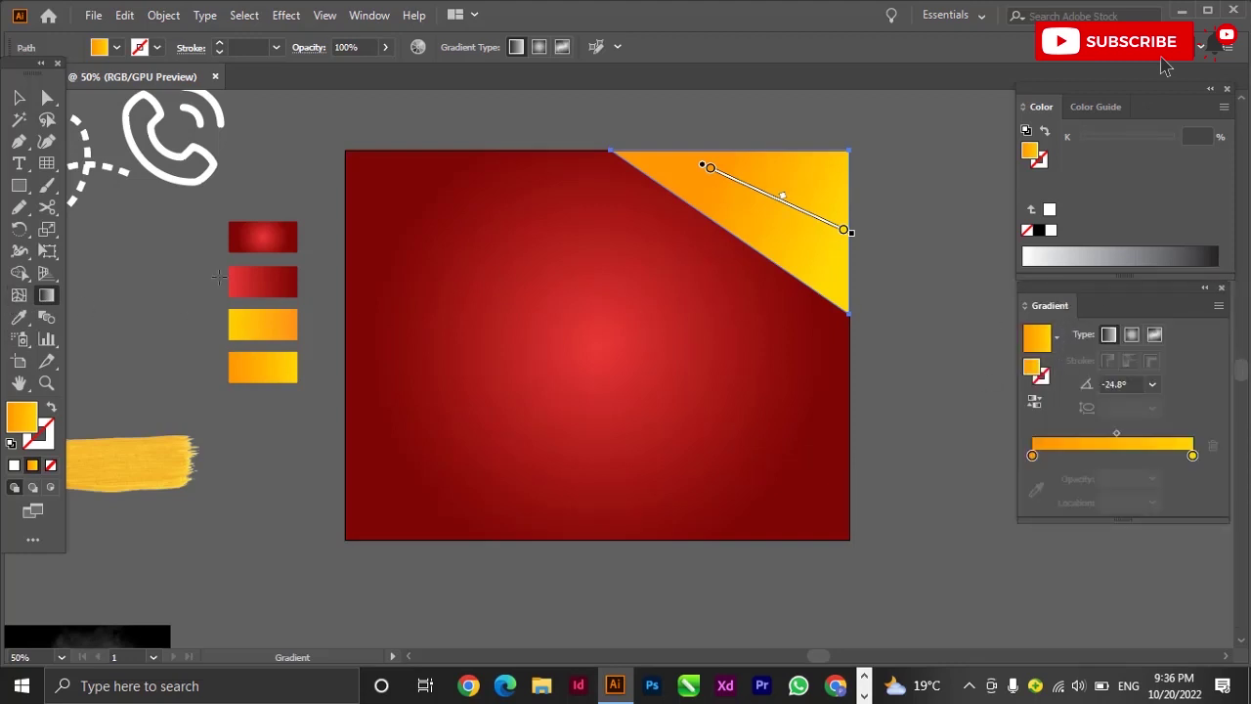
pyautogui.click(252, 315)
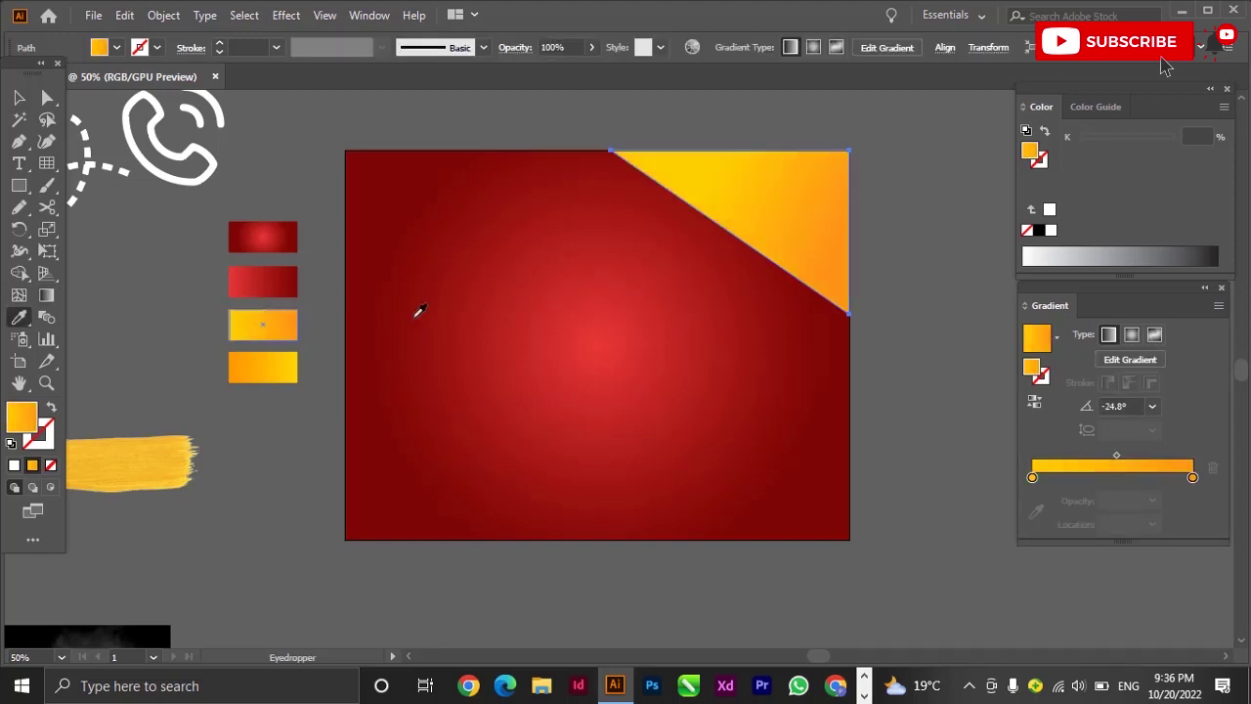
pyautogui.press('v')
pyautogui.press('g')
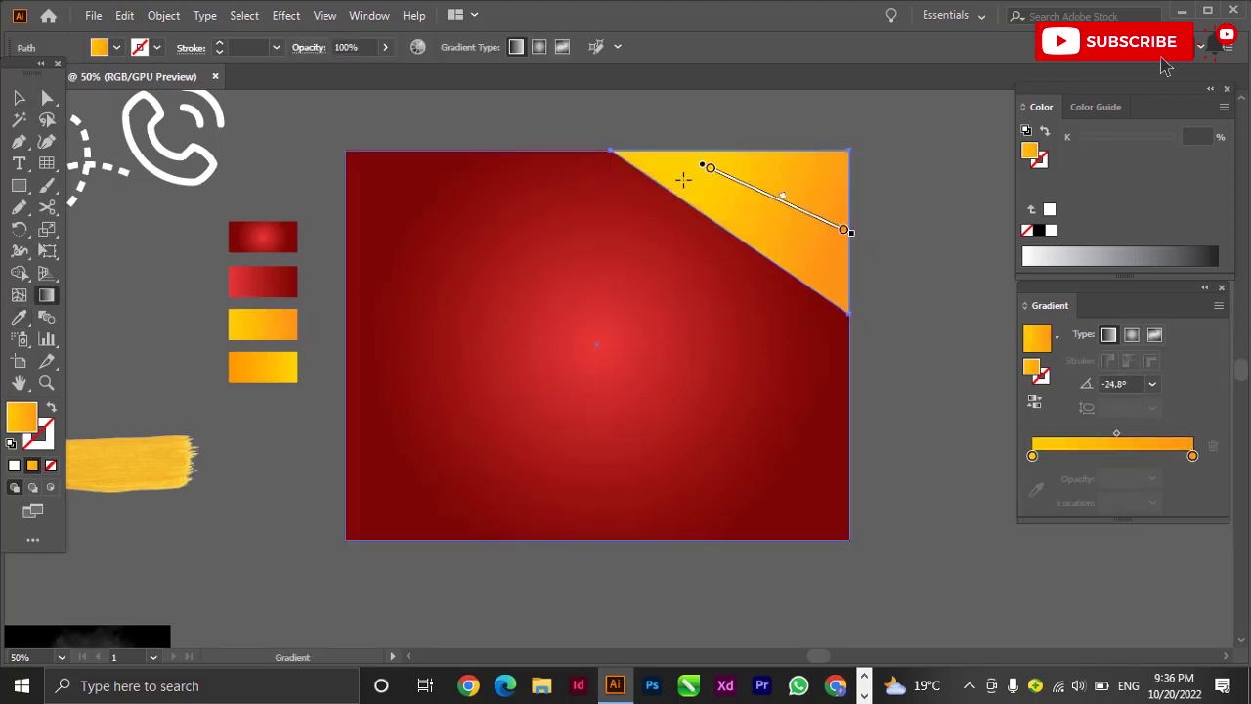
pyautogui.moveTo(697, 149); pyautogui.dragTo(846, 232)
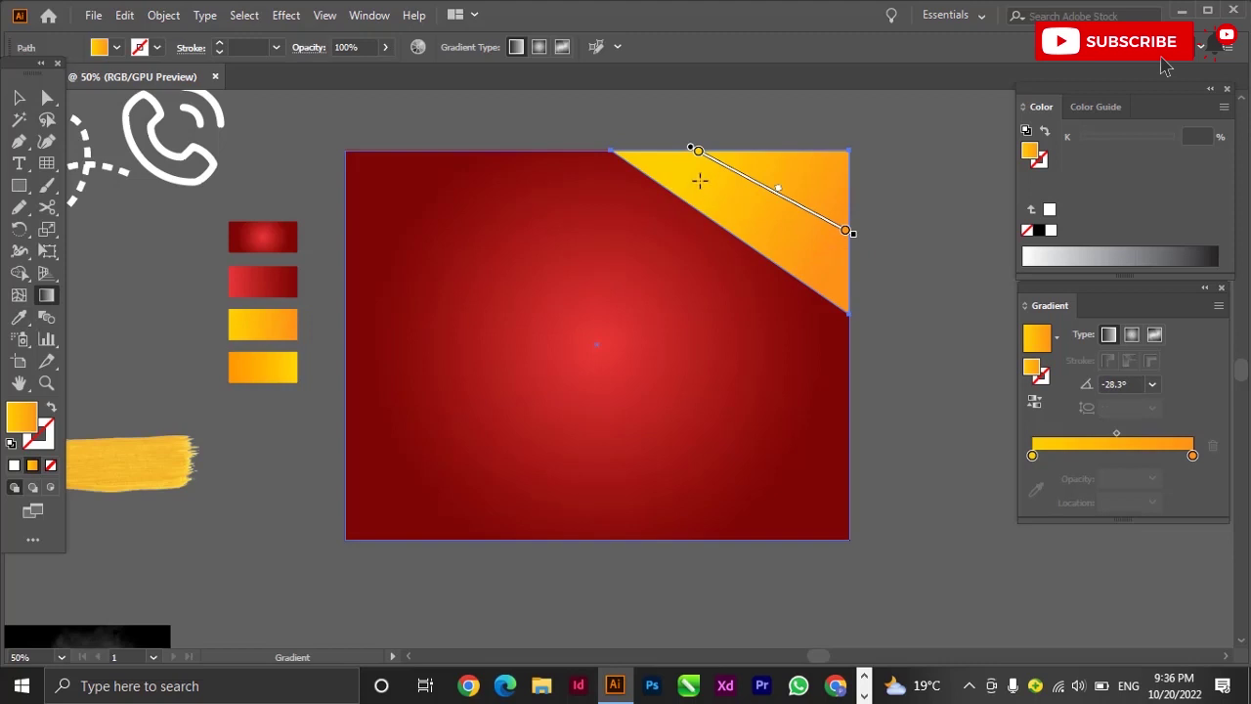
pyautogui.press('v')
pyautogui.click(914, 254)
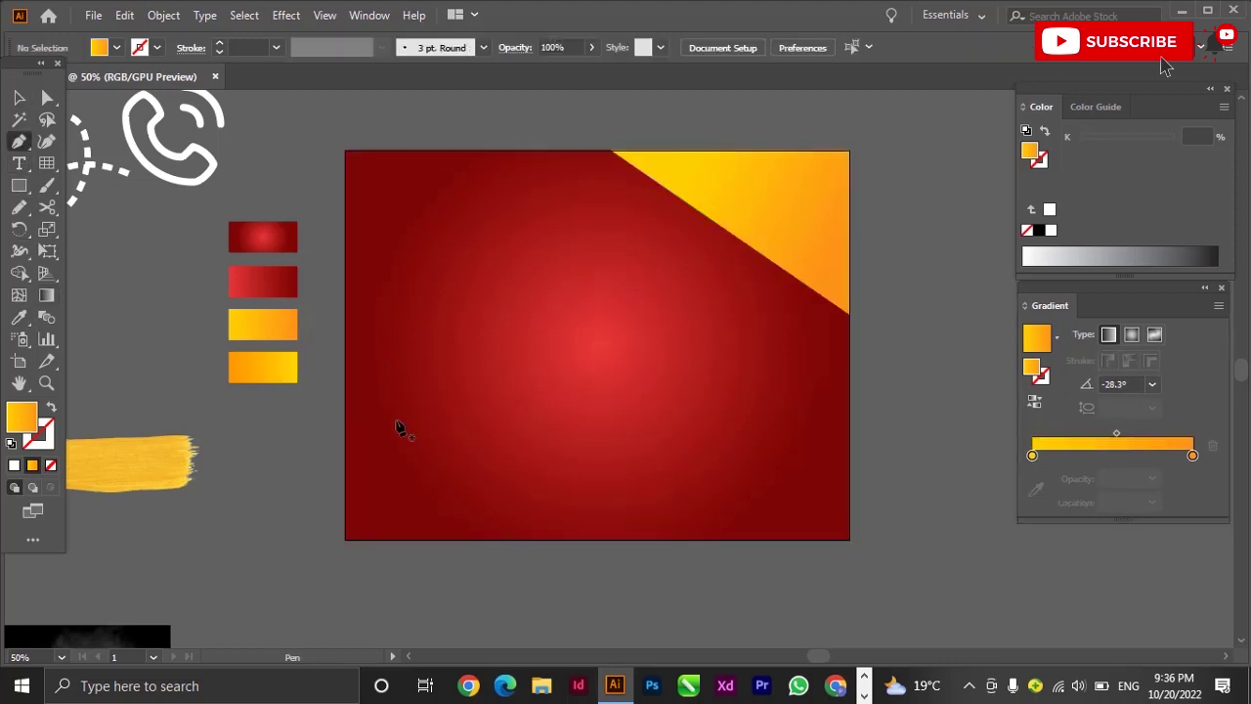
# Draw a bottom-left corner triangle, leaving a diagonal red band between the two triangles.
pyautogui.click(344, 253)
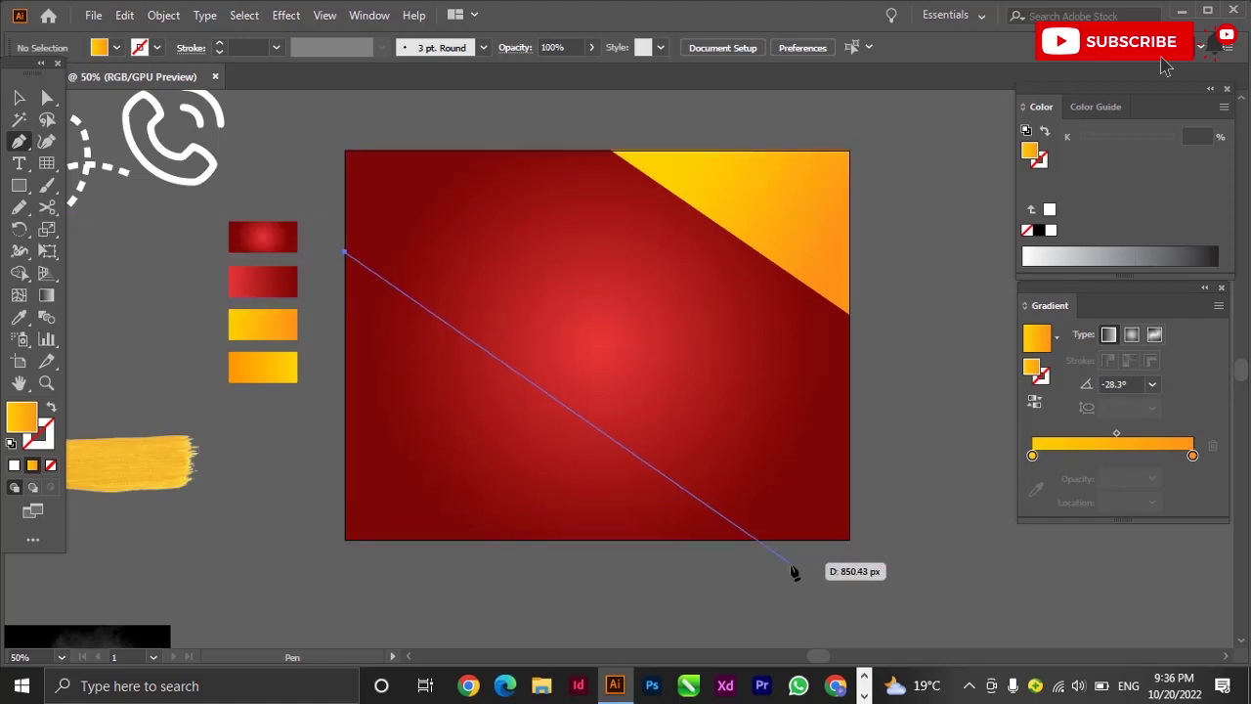
pyautogui.click(720, 539)
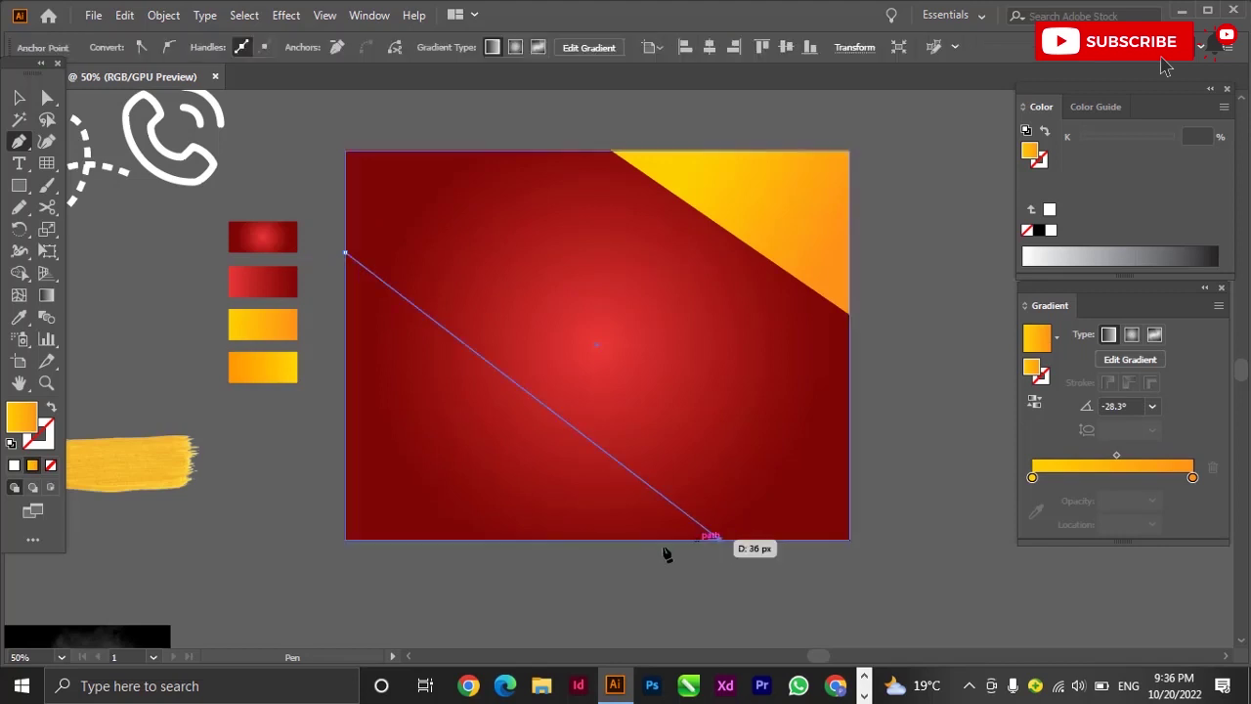
pyautogui.click(345, 538)
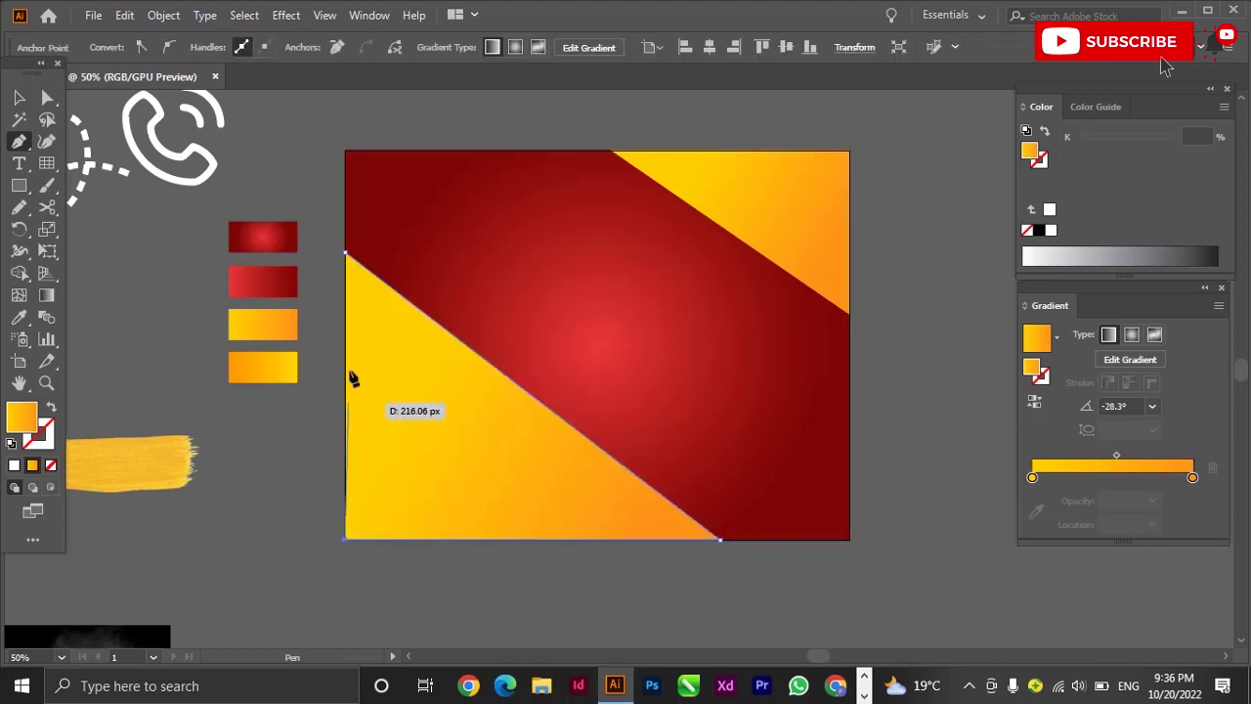
pyautogui.click(345, 253)
pyautogui.press('v')
pyautogui.hotkey('ctrl', 'shift', 'a')
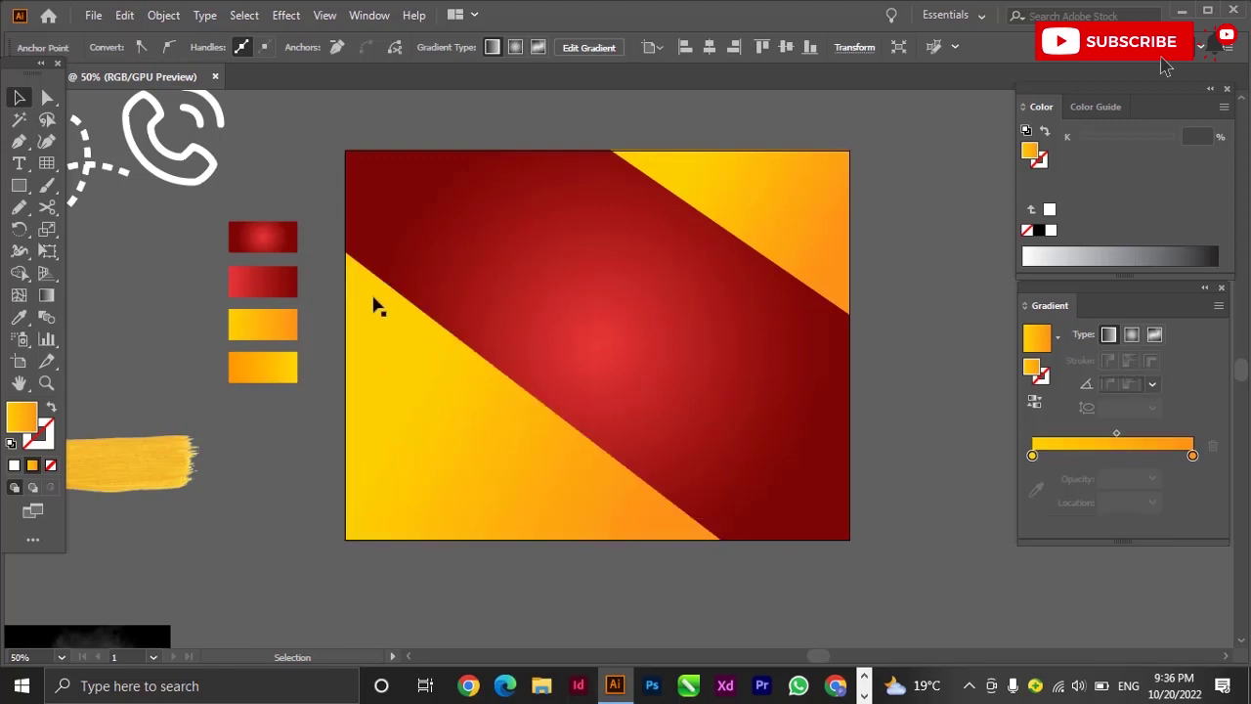
pyautogui.hotkey('ctrl', '-')
pyautogui.moveTo(659, 357); pyautogui.dragTo(655, 325)
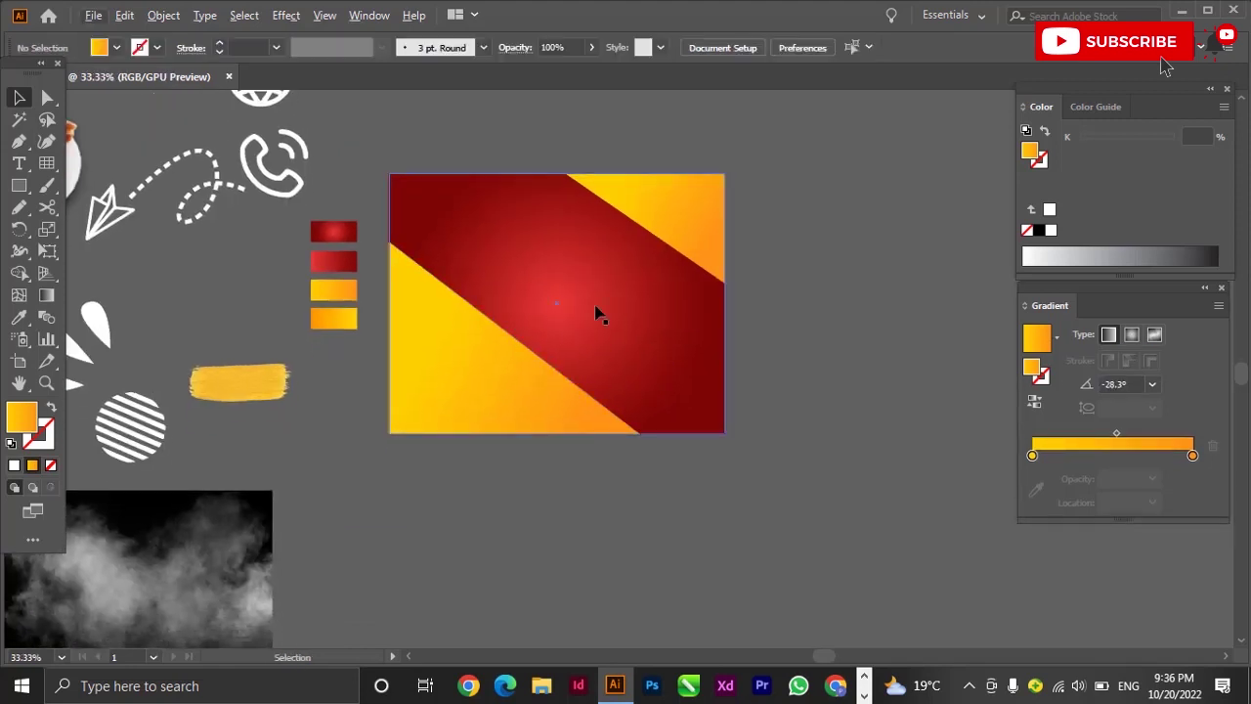
pyautogui.moveTo(636, 480); pyautogui.dragTo(634, 504)
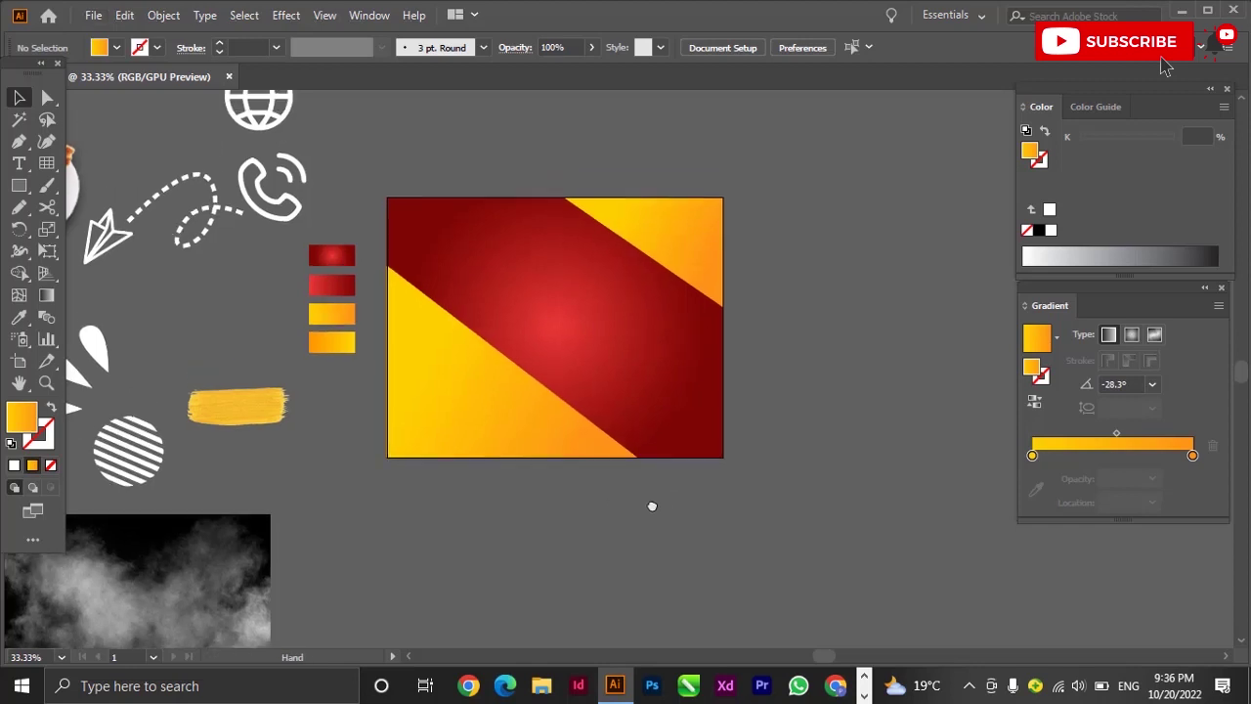
pyautogui.click(620, 380)
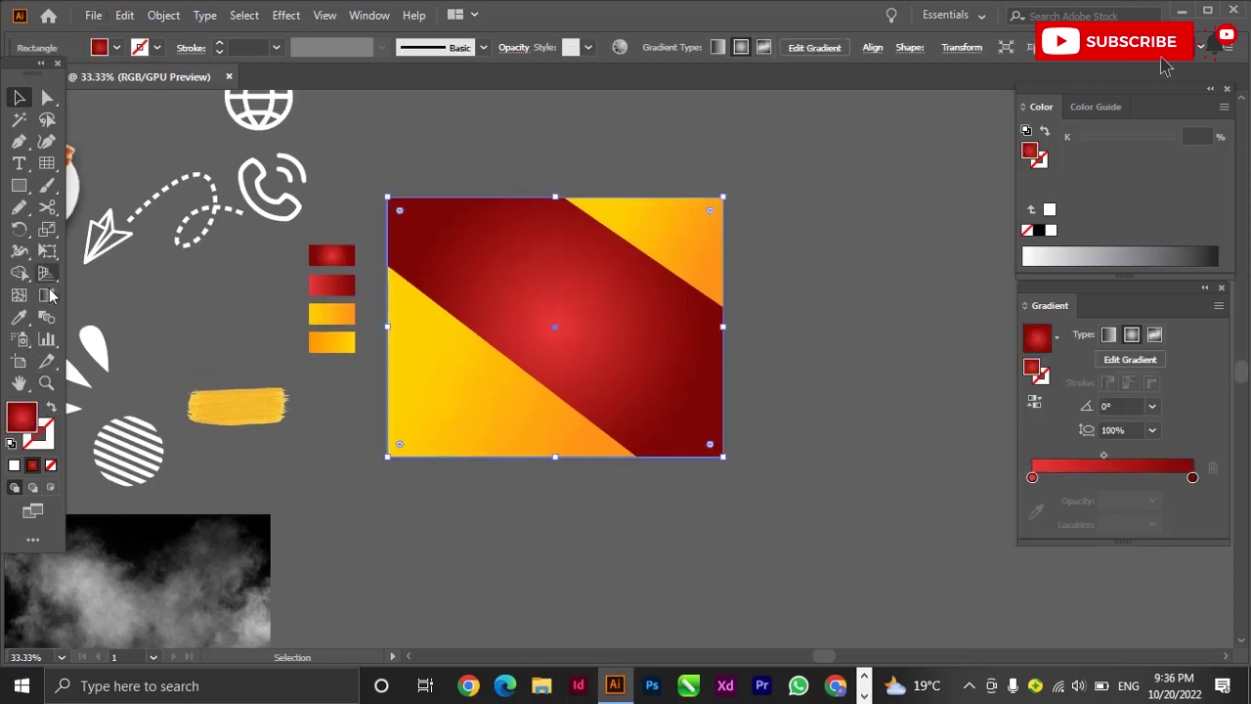
# Drag the fried chicken plate image onto the poster and send it one layer back.
pyautogui.hscroll(-3, 439, 354)
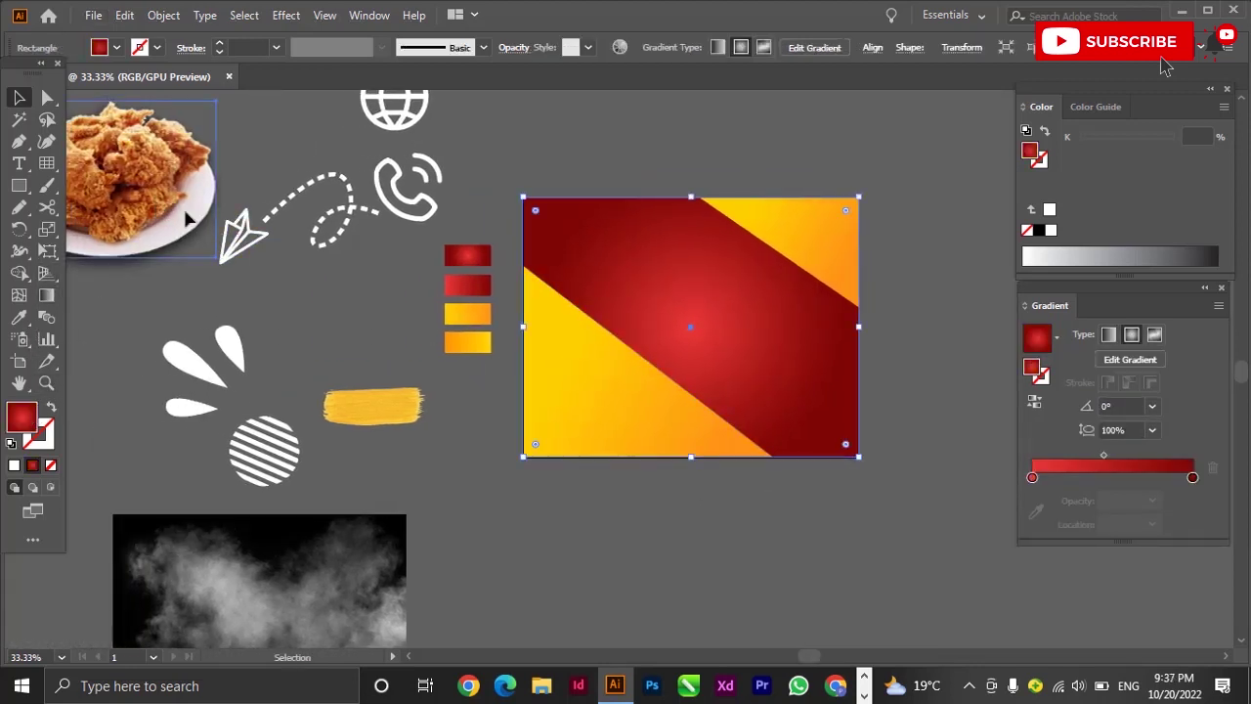
pyautogui.moveTo(190, 216)
pyautogui.mouseDown()
pyautogui.moveTo(587, 355)
pyautogui.moveTo(701, 371)
pyautogui.moveTo(660, 384)
pyautogui.mouseUp()
pyautogui.hotkey('ctrl', '[')
pyautogui.keyDown('alt'); pyautogui.scroll(2, 701, 372); pyautogui.keyUp('alt')
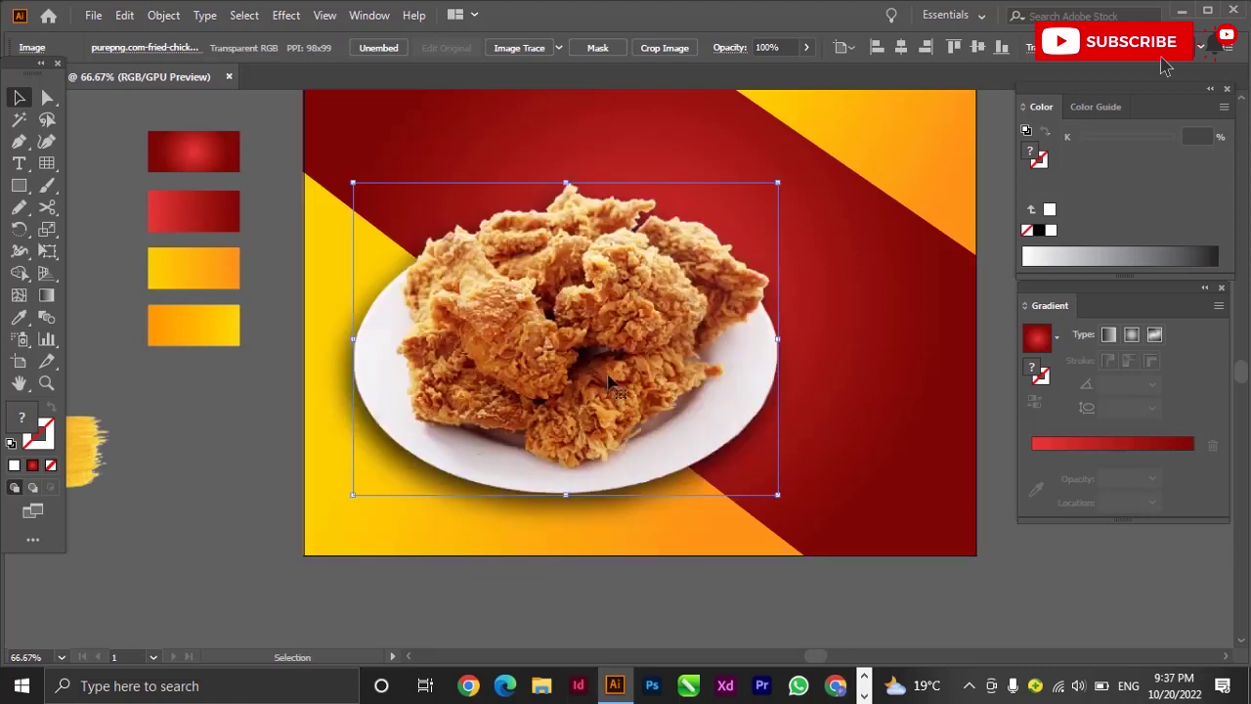
# Scale and position the chicken plate at the centre of the red diagonal band.
pyautogui.moveTo(608, 382); pyautogui.dragTo(675, 380)
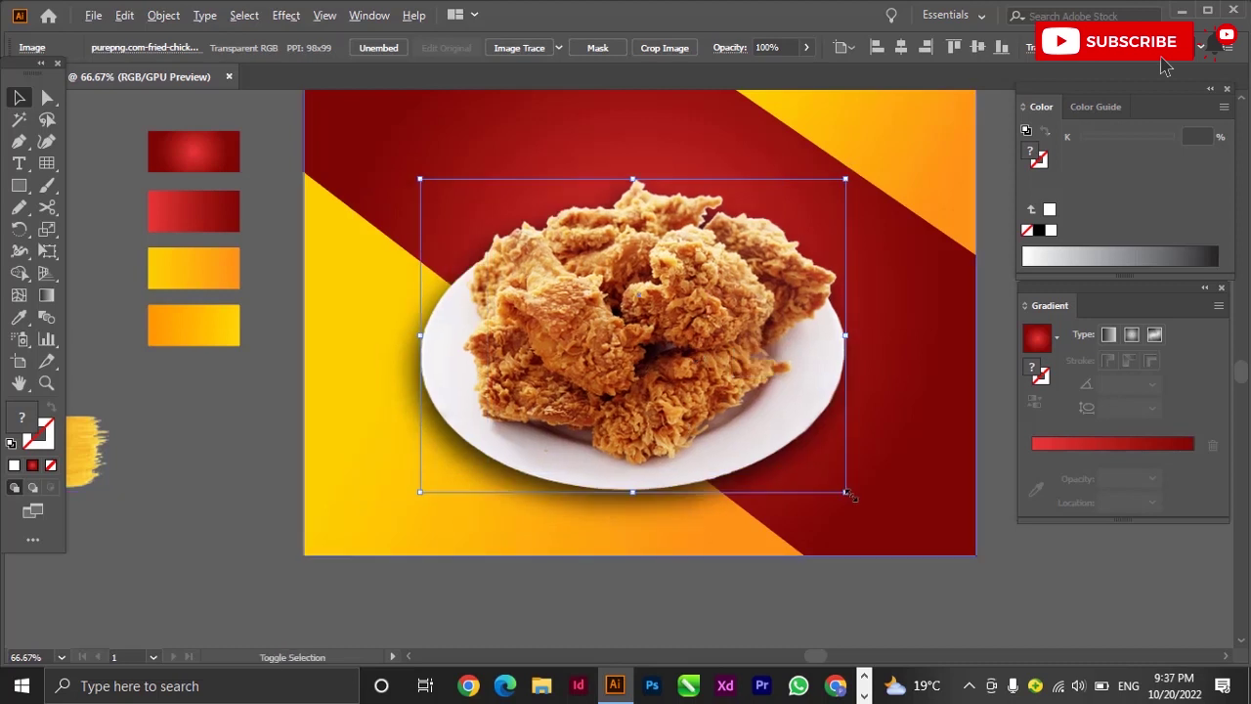
pyautogui.moveTo(849, 494); pyautogui.dragTo(782, 448)
pyautogui.moveTo(654, 369); pyautogui.dragTo(635, 383)
pyautogui.moveTo(772, 458); pyautogui.dragTo(779, 468)
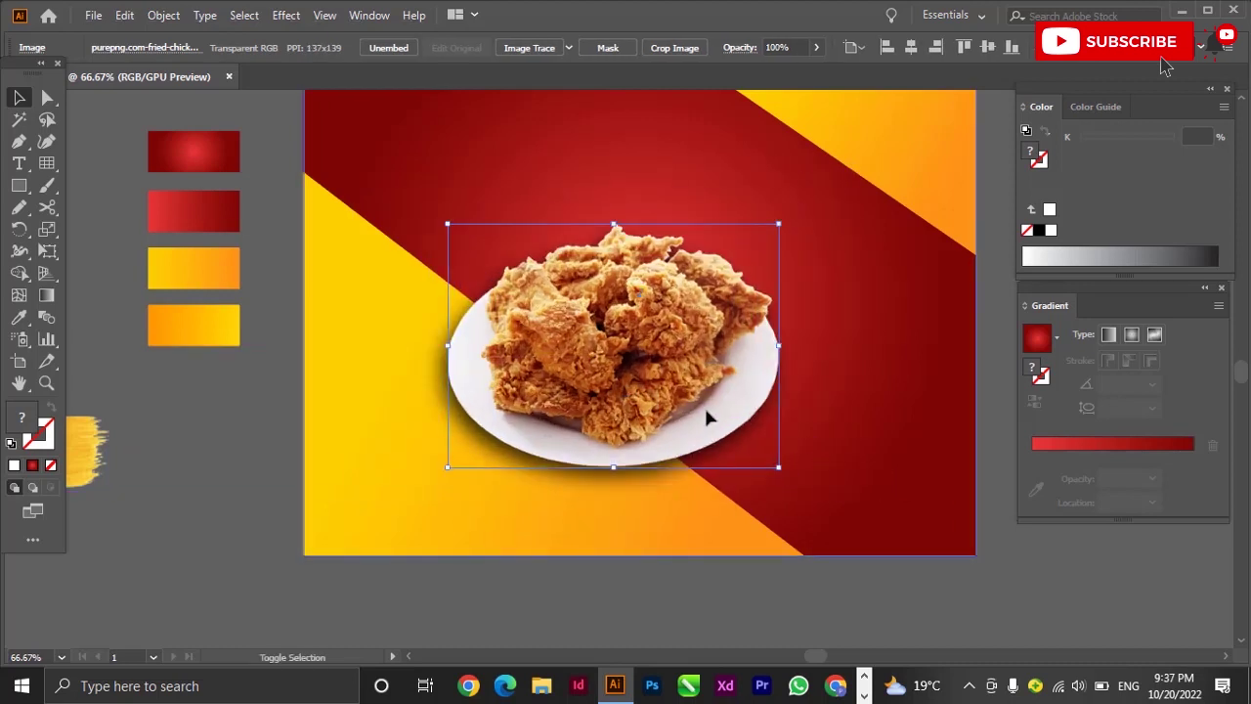
pyautogui.moveTo(706, 410)
pyautogui.mouseDown()
pyautogui.moveTo(714, 428)
pyautogui.moveTo(677, 392)
pyautogui.moveTo(645, 420)
pyautogui.mouseUp()
pyautogui.click(729, 591)
pyautogui.scroll(-1, 727, 582)
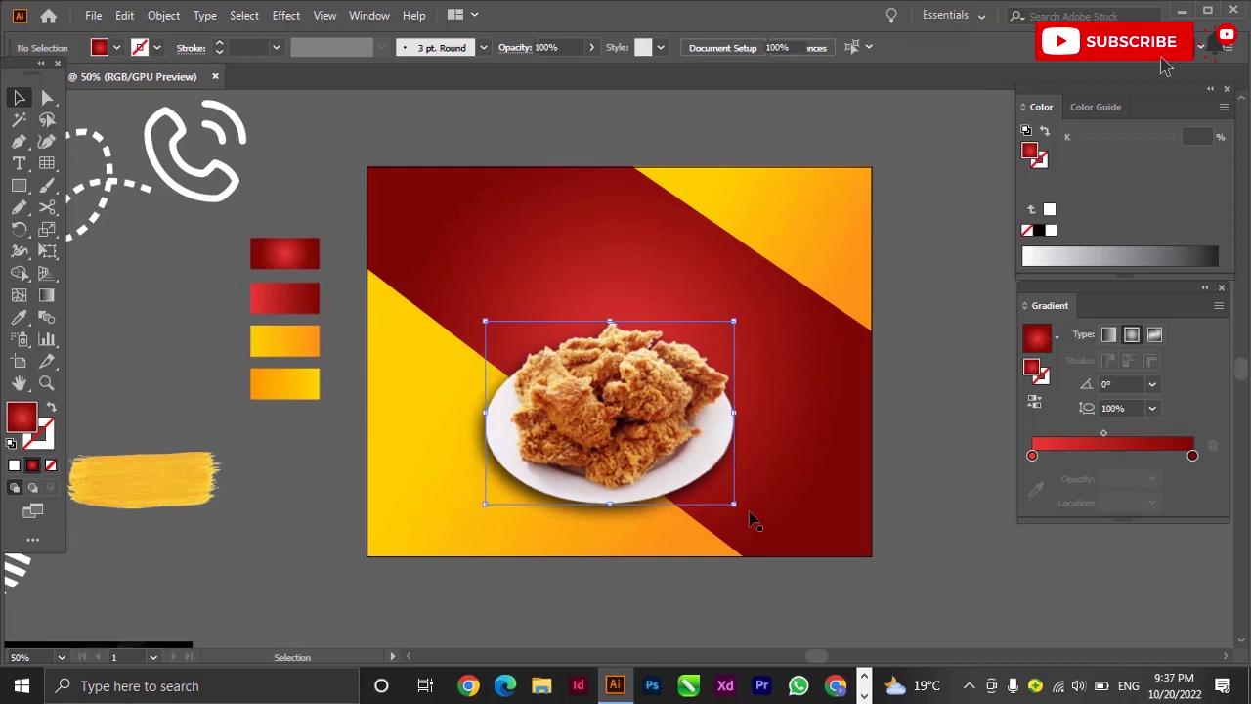
pyautogui.moveTo(749, 512); pyautogui.dragTo(740, 509)
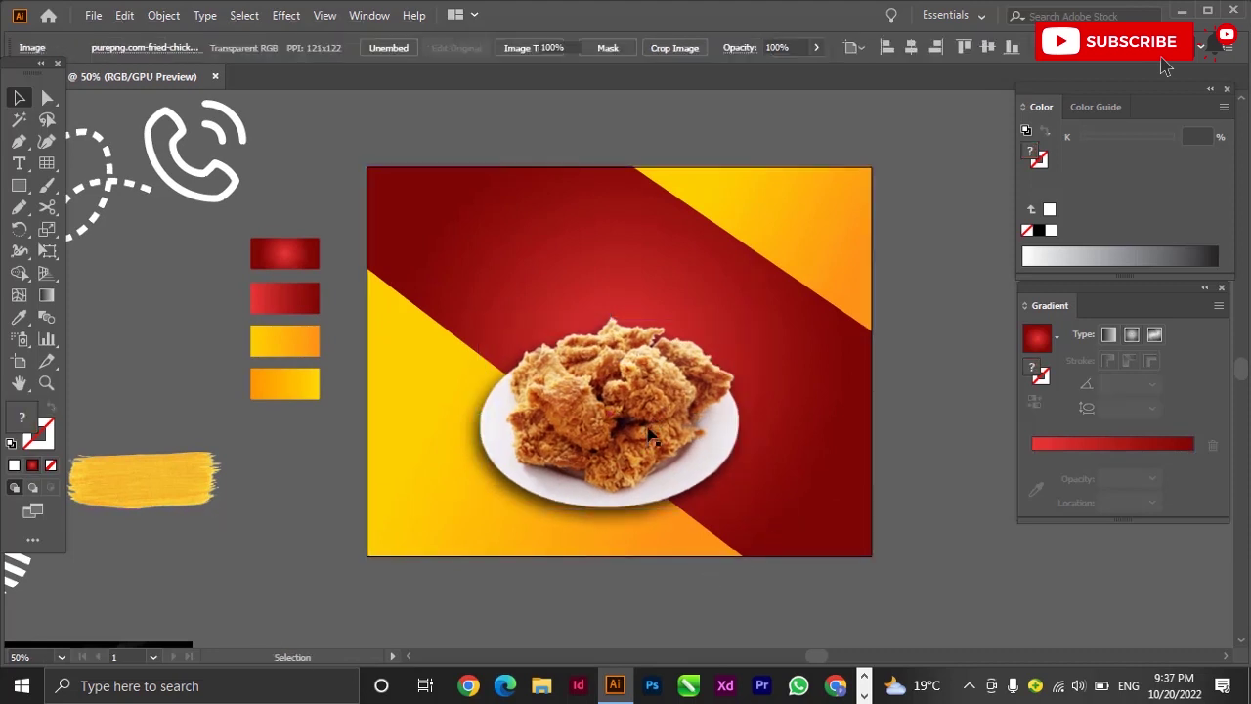
pyautogui.moveTo(648, 434); pyautogui.dragTo(640, 438)
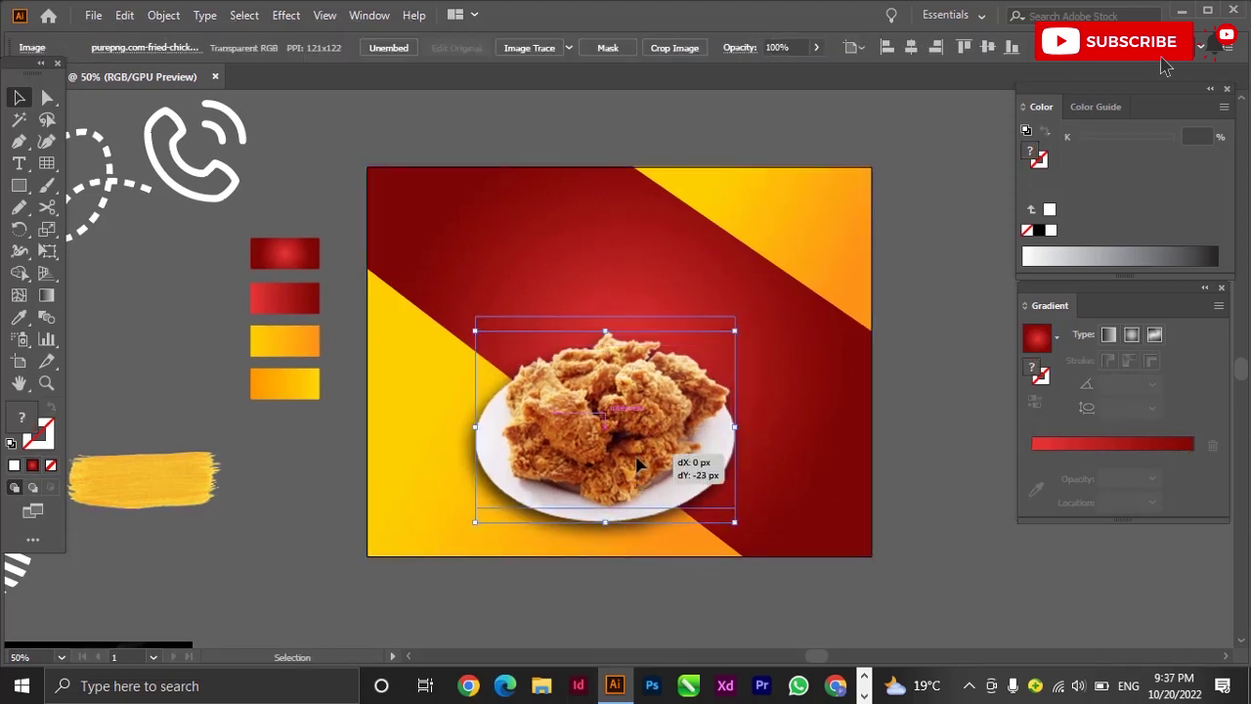
pyautogui.click(638, 567)
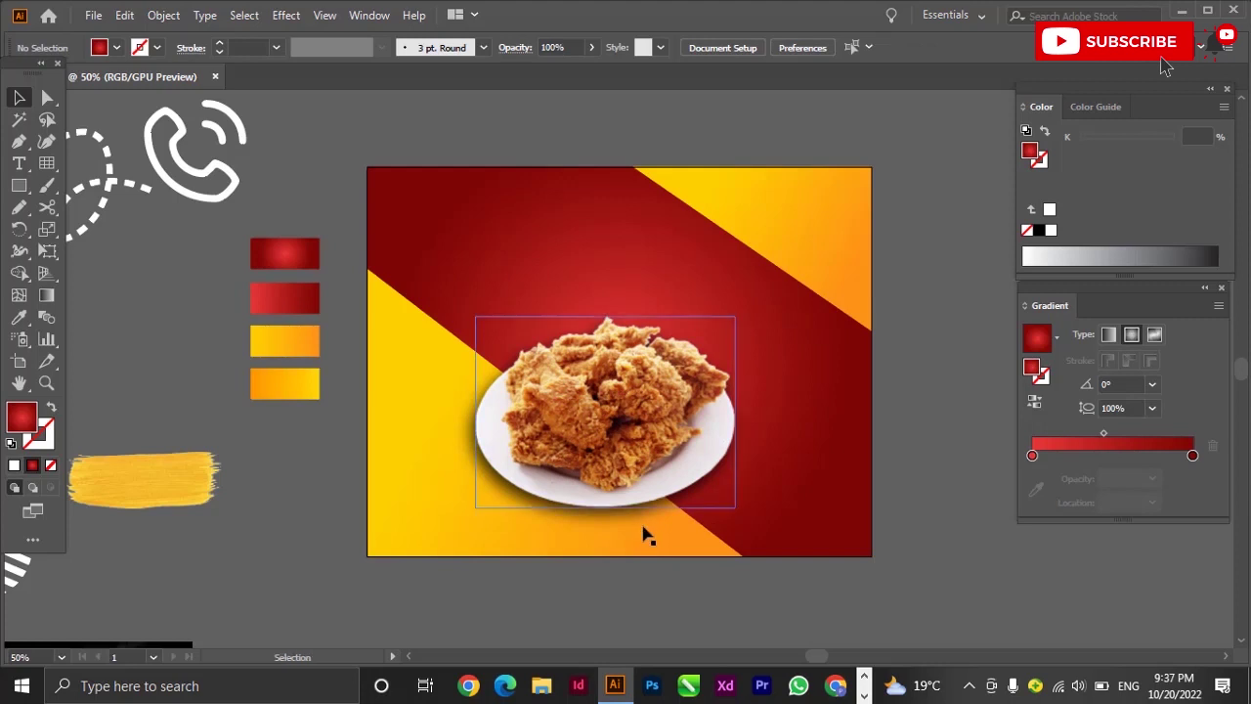
# Move the white striped circle to the poster's top-left corner and shrink it.
pyautogui.moveTo(638, 585); pyautogui.dragTo(600, 558)
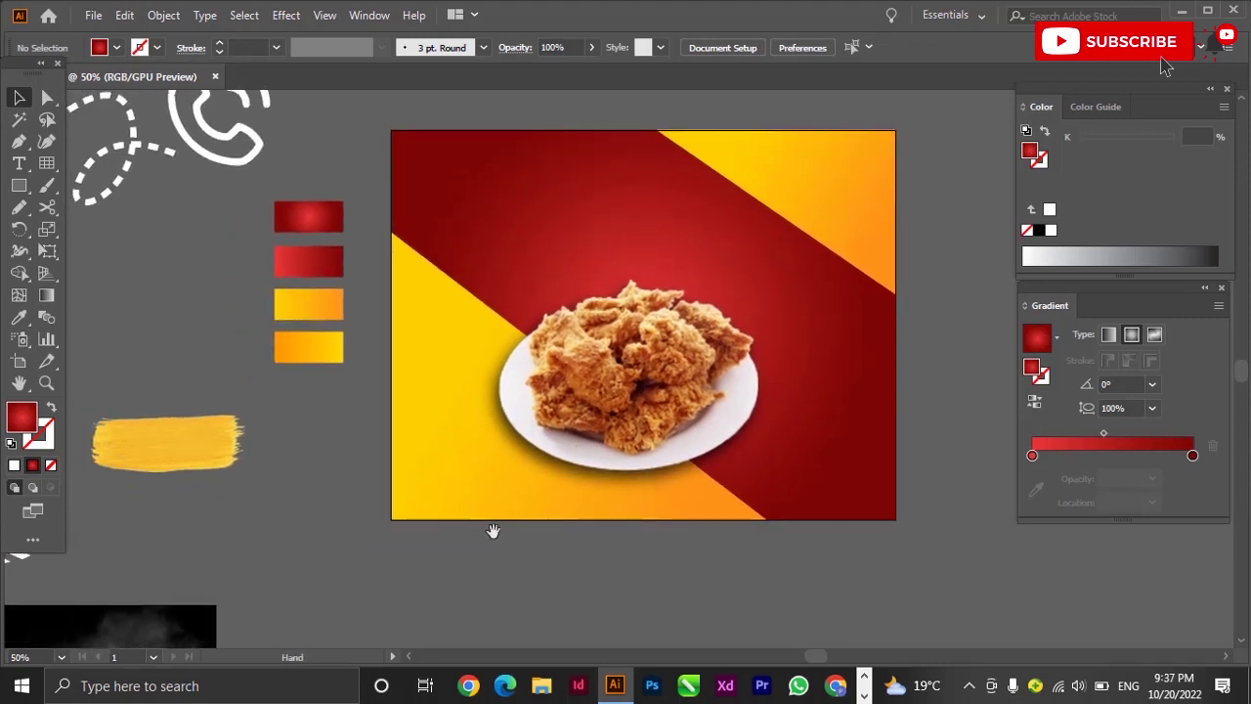
pyautogui.hotkey('ctrl', '-')
pyautogui.scroll(-1, 724, 536)
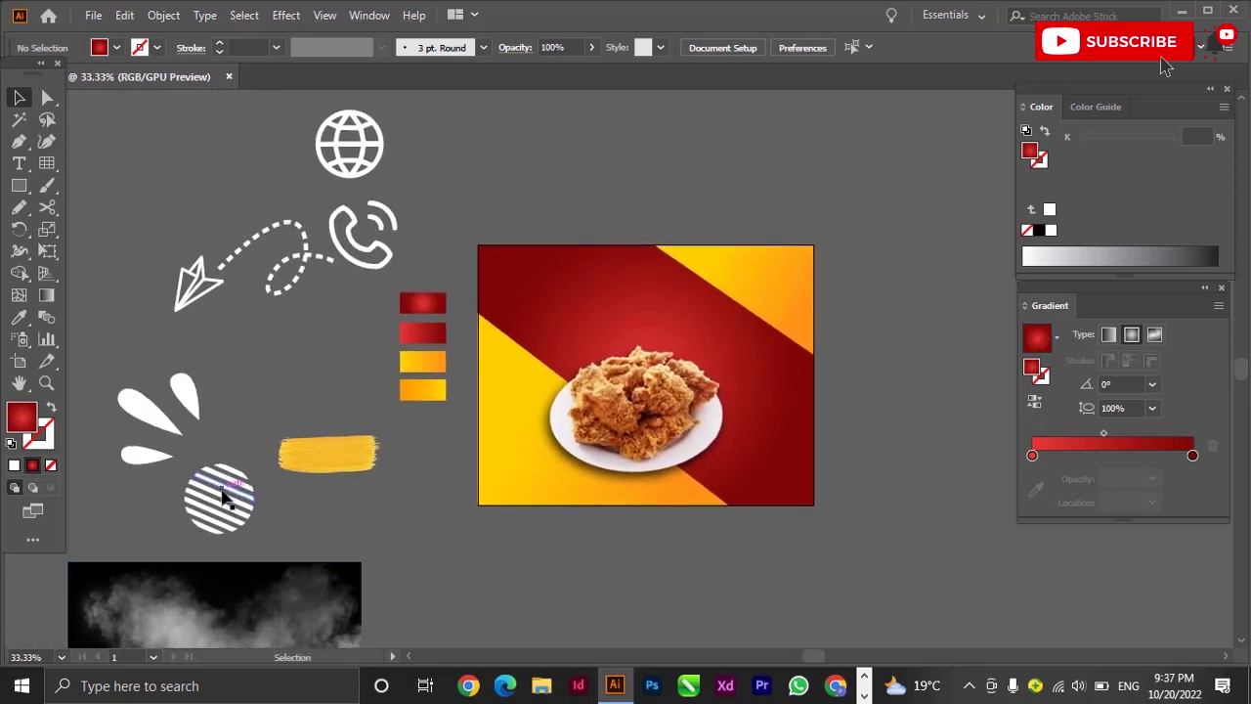
pyautogui.moveTo(222, 497); pyautogui.dragTo(489, 293)
pyautogui.hotkey('ctrl', '+')
pyautogui.hotkey('ctrl', '+')
pyautogui.moveTo(564, 357); pyautogui.dragTo(551, 346)
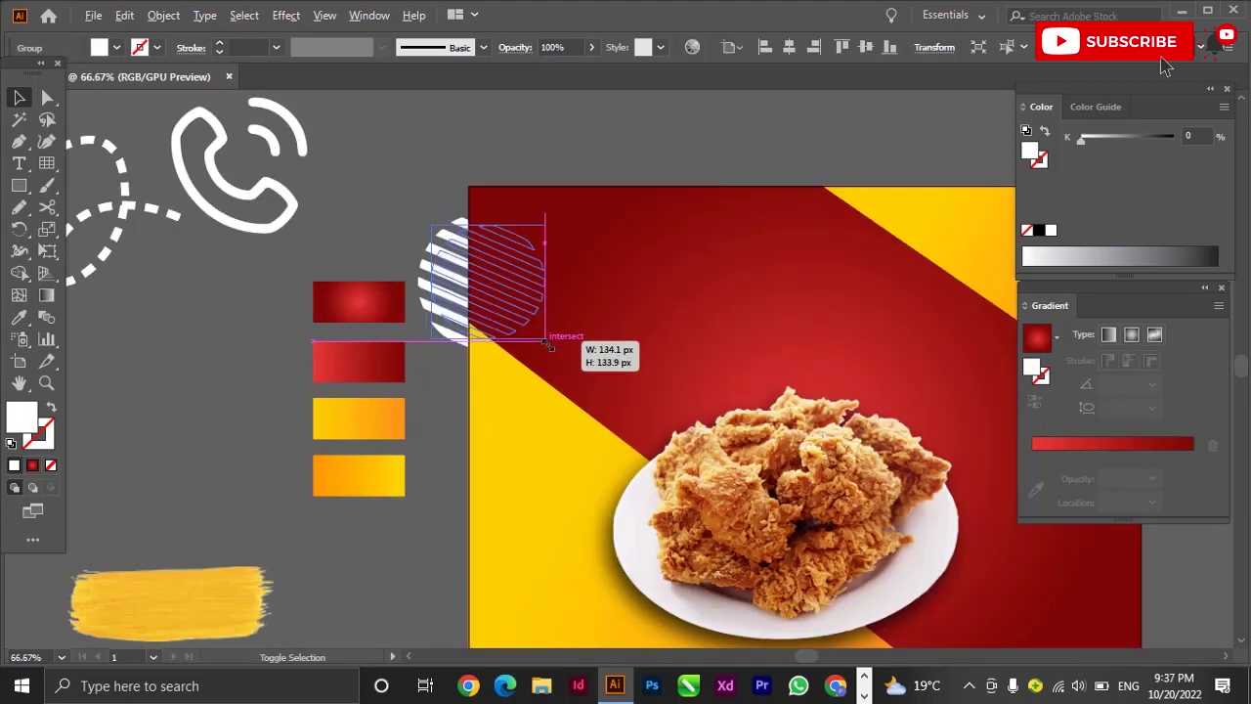
pyautogui.moveTo(506, 286); pyautogui.dragTo(498, 273)
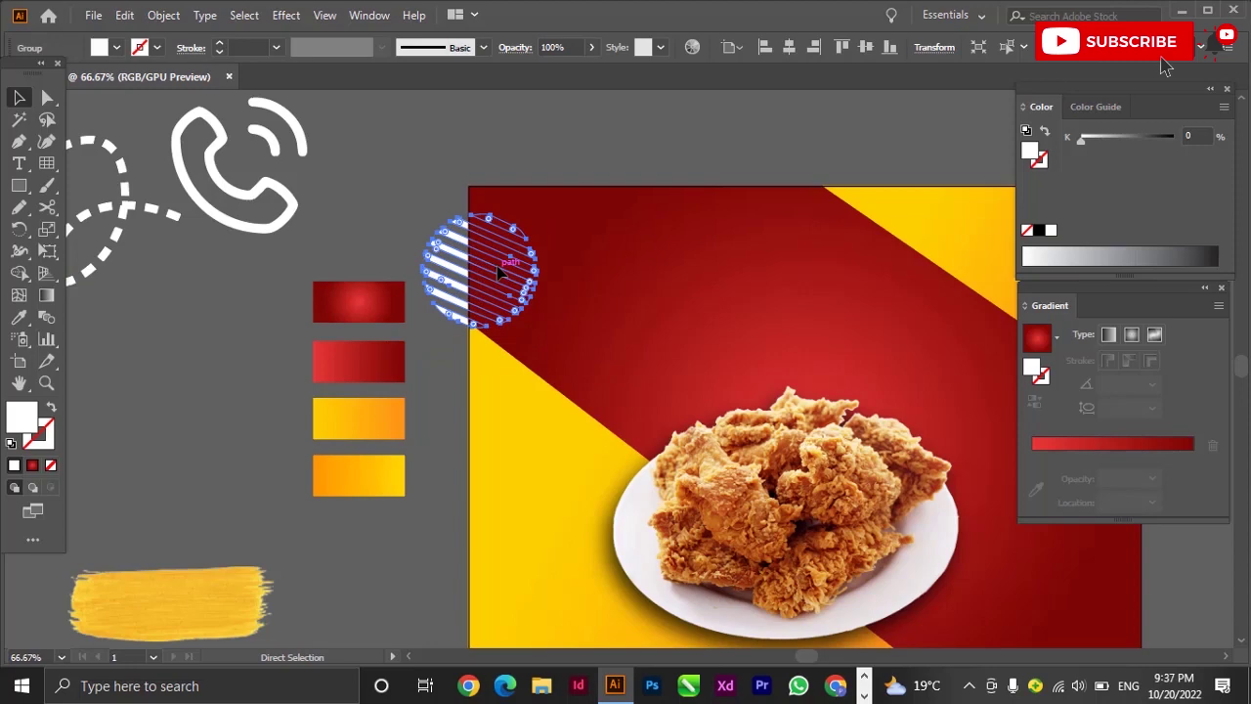
# Shrink the striped circle further so it straddles the poster's left edge.
pyautogui.click(500, 275)
pyautogui.click(455, 157)
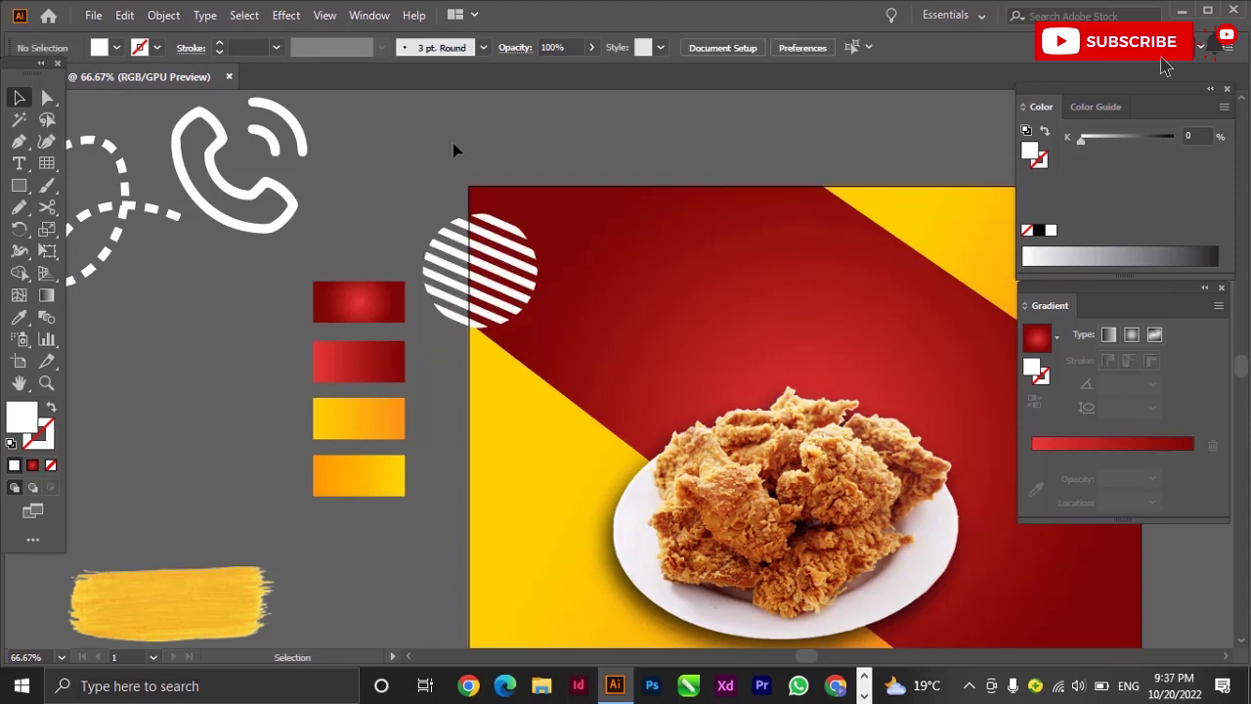
pyautogui.scroll(1, 508, 245)
pyautogui.click(497, 322)
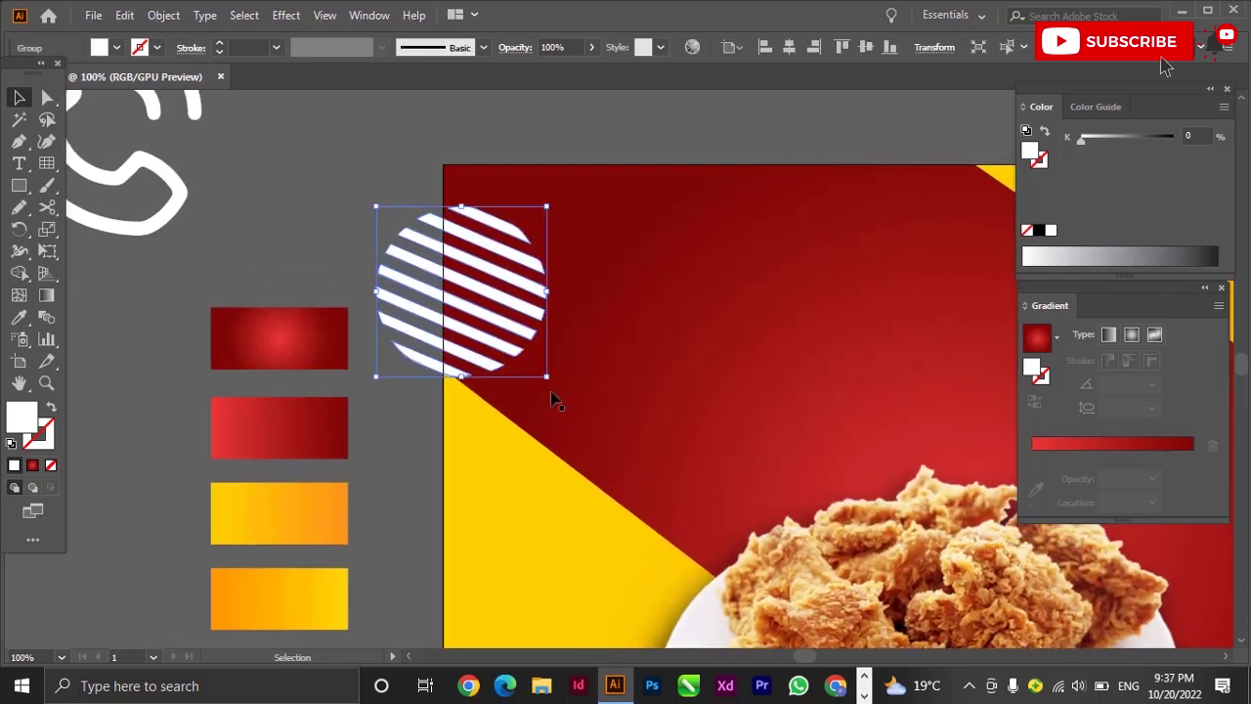
pyautogui.moveTo(544, 378); pyautogui.dragTo(519, 356)
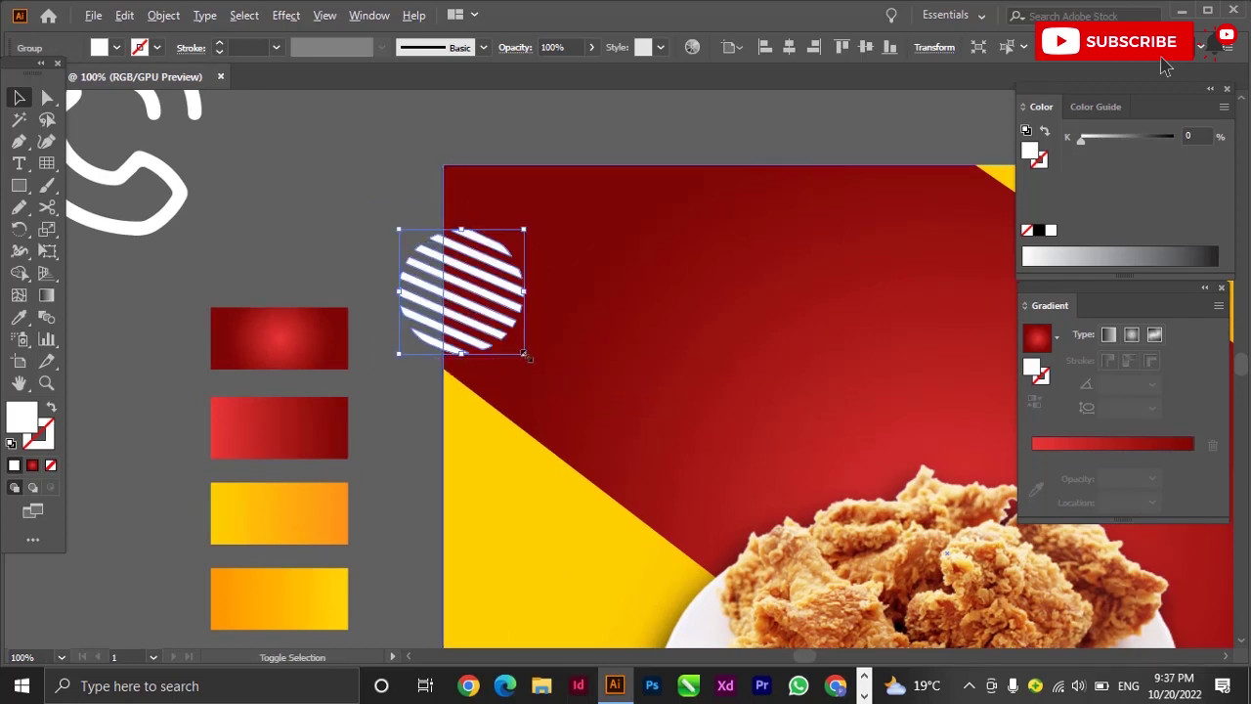
pyautogui.moveTo(469, 314); pyautogui.dragTo(459, 305)
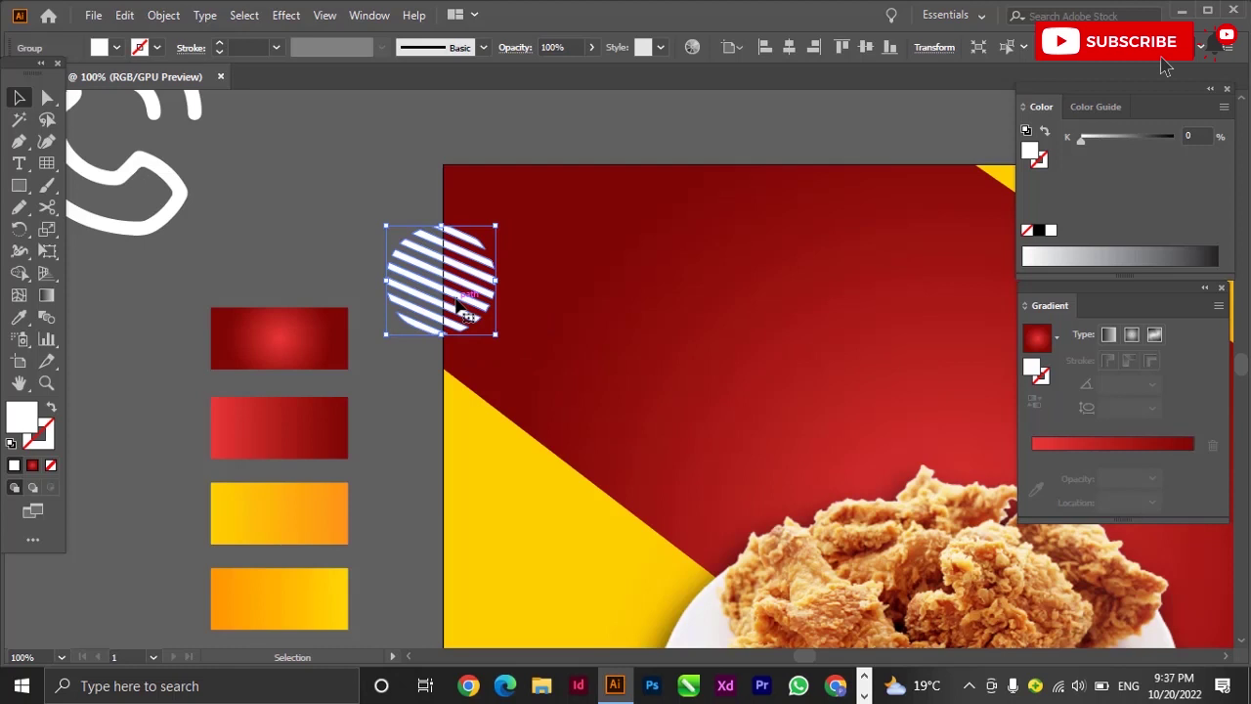
pyautogui.click(399, 235)
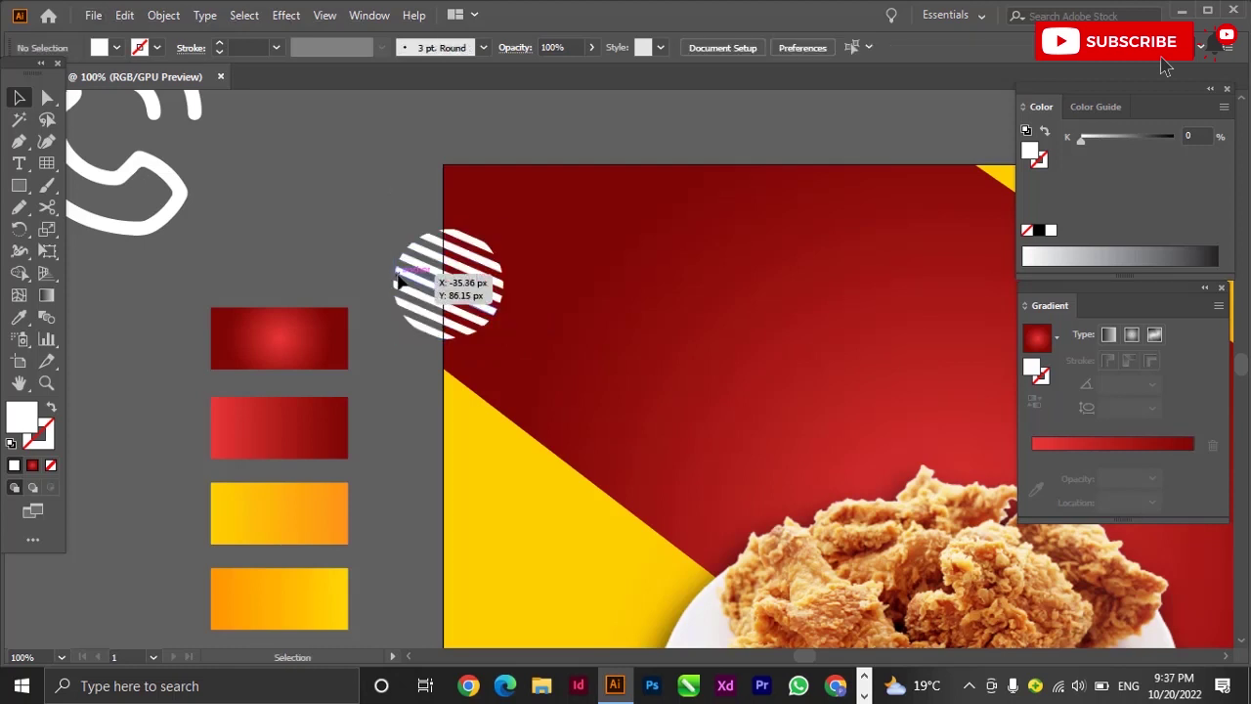
pyautogui.hotkey('ctrl', '-')
pyautogui.moveTo(391, 270); pyautogui.dragTo(376, 237)
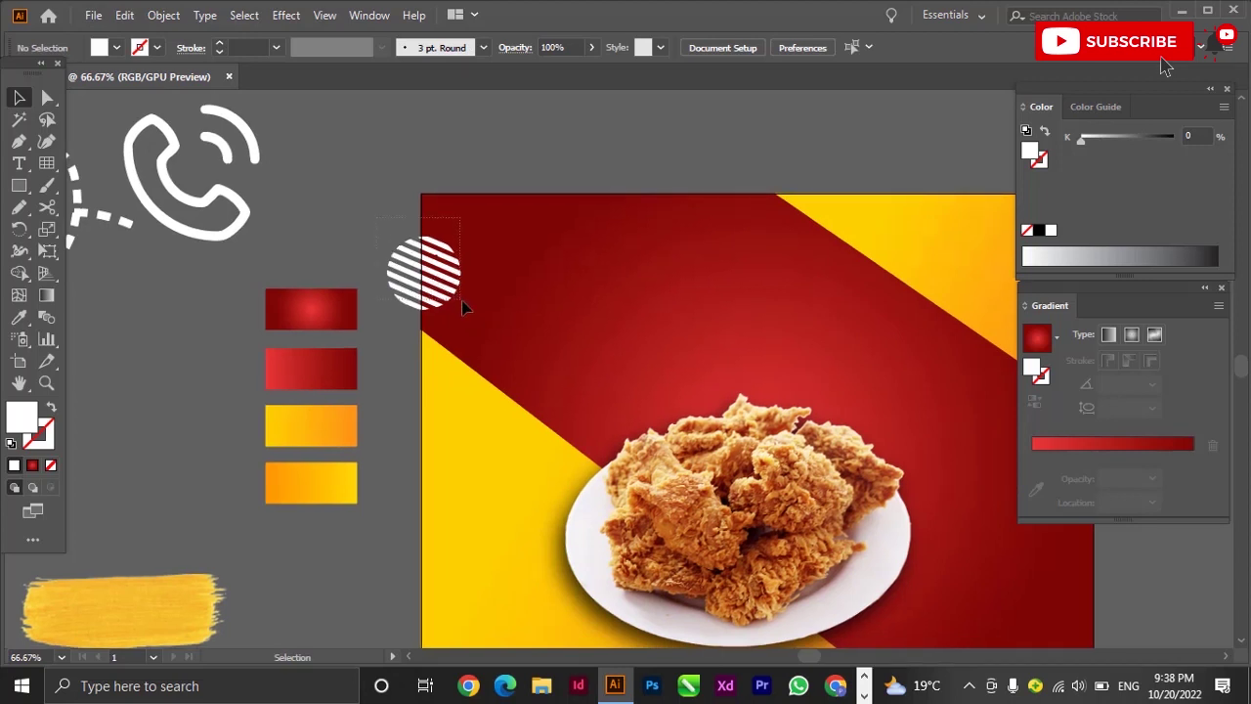
# Use Shape Builder to delete the stripes lying outside the poster's left edge.
pyautogui.click(472, 318)
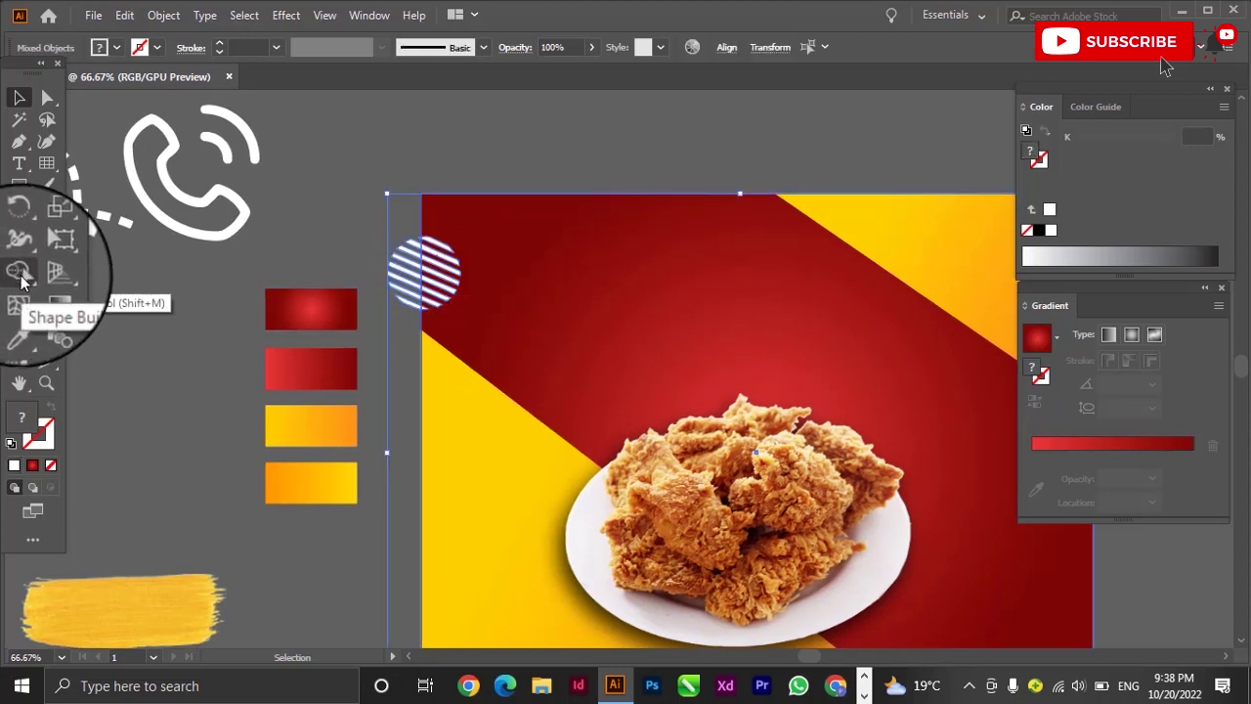
pyautogui.click(20, 274)
pyautogui.moveTo(405, 266); pyautogui.dragTo(408, 344)
pyautogui.scroll(3, 409, 345)
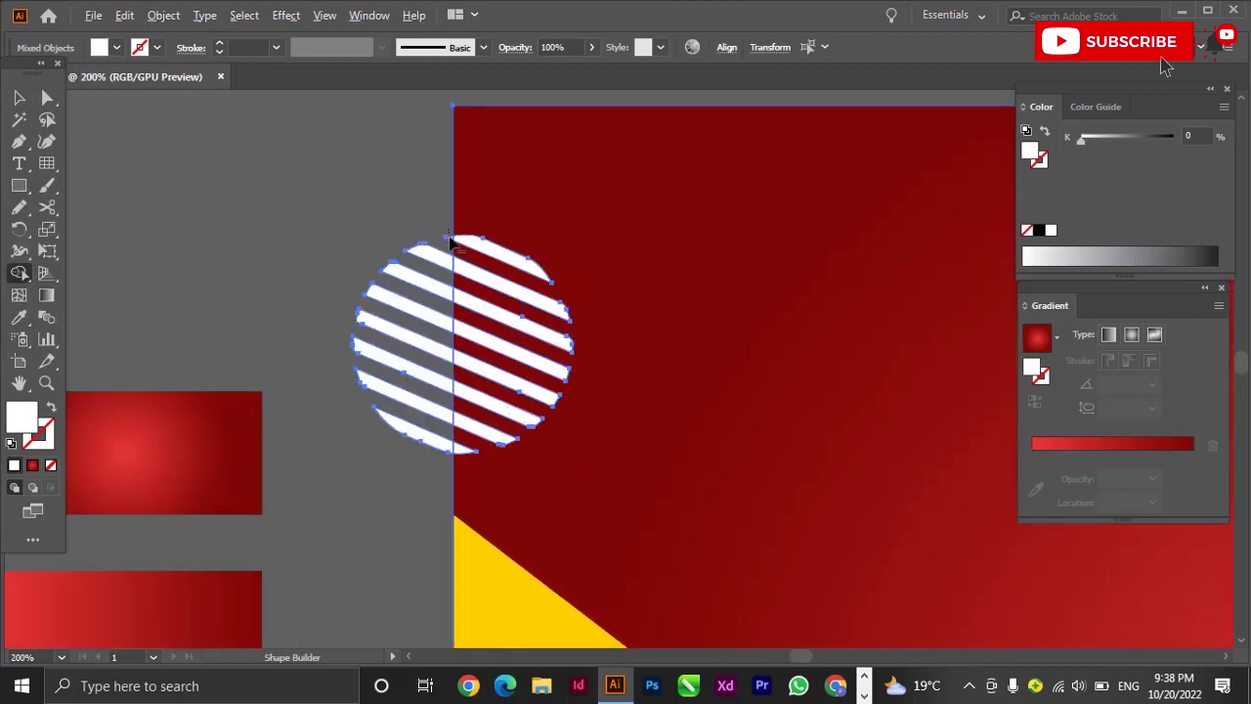
pyautogui.moveTo(450, 244); pyautogui.dragTo(433, 453)
pyautogui.press('v')
pyautogui.click(377, 372)
pyautogui.scroll(-2, 377, 373)
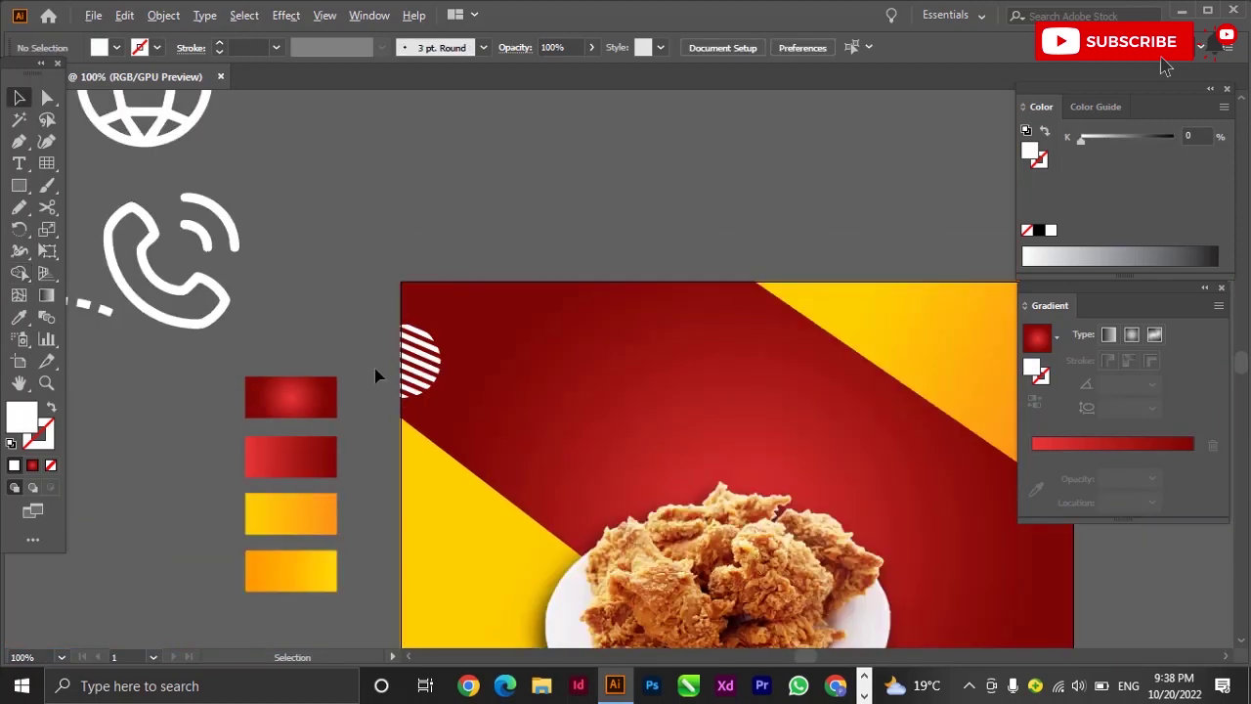
pyautogui.scroll(-2, 375, 375)
pyautogui.moveTo(375, 375); pyautogui.dragTo(317, 225)
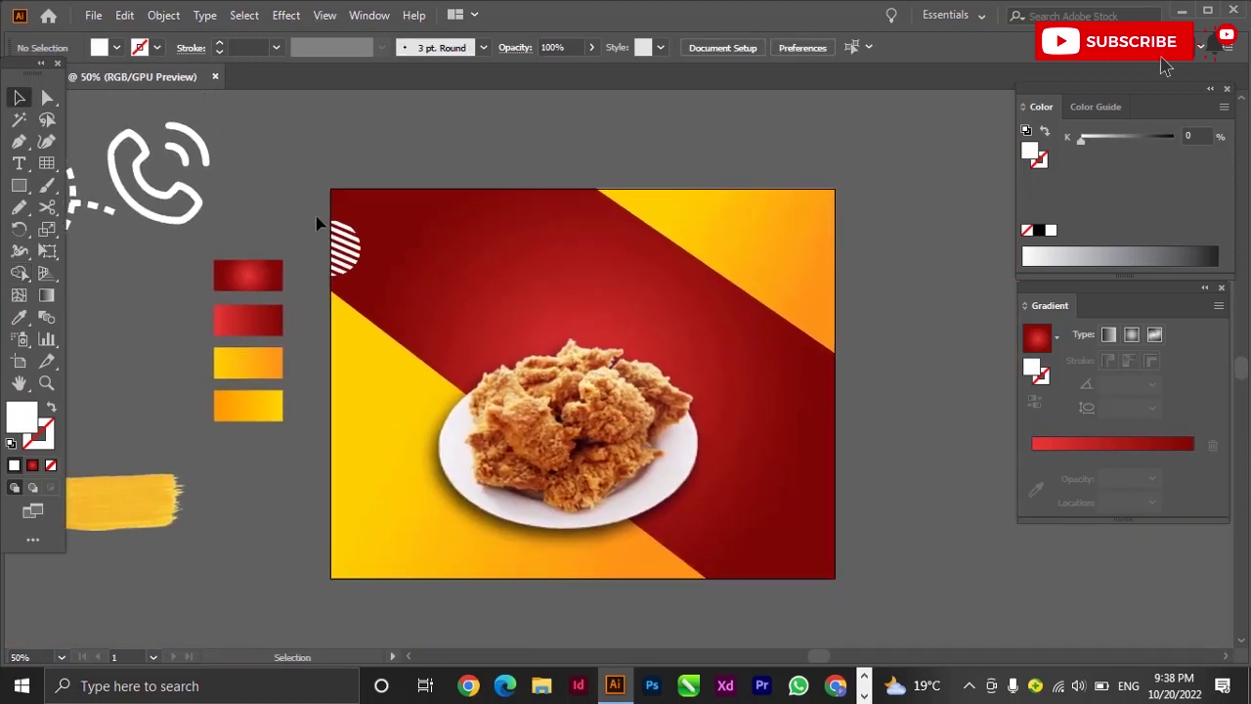
pyautogui.hotkey('ctrl', 'a')
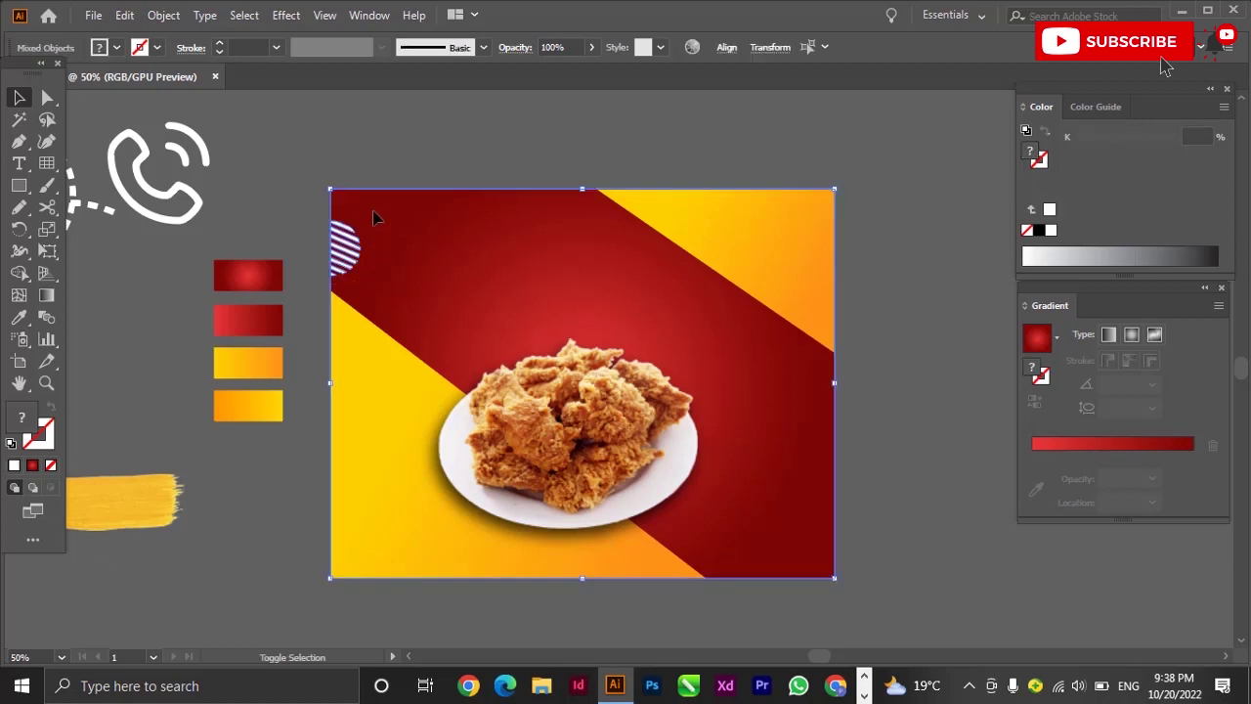
# Alt-drag a copy of the striped half-circle down to the poster's right side.
pyautogui.moveTo(344, 254); pyautogui.dragTo(347, 262)
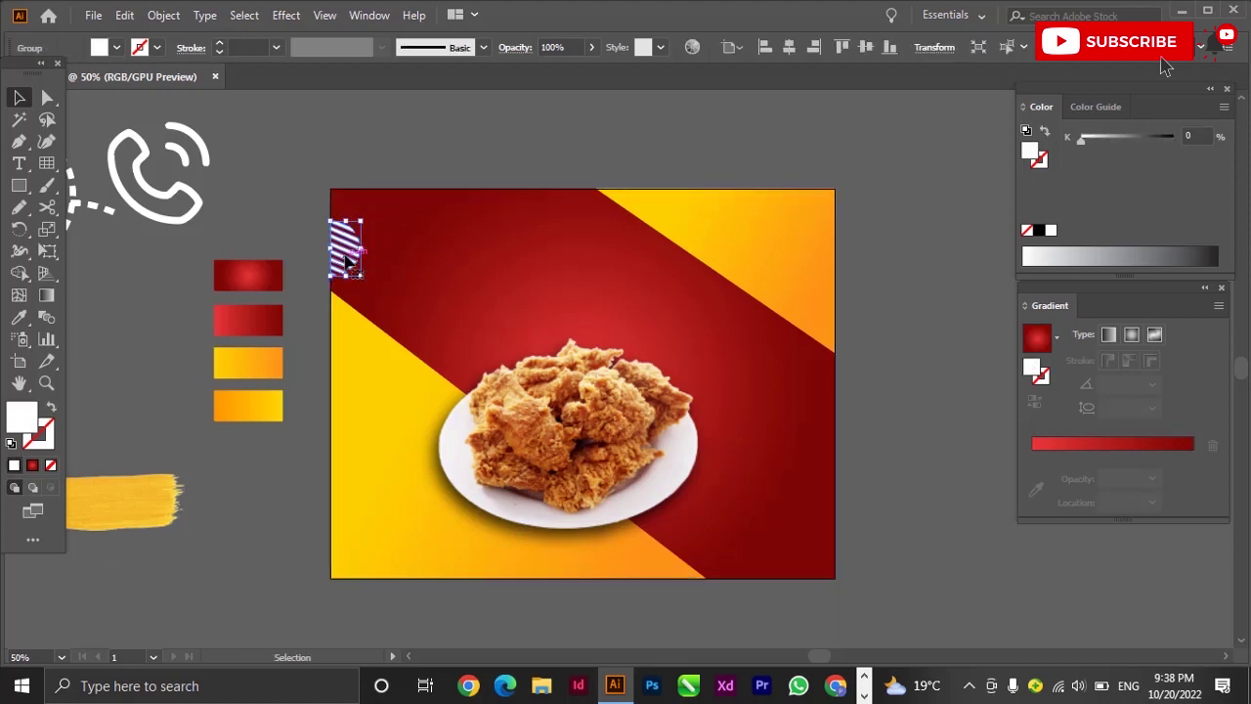
pyautogui.keyDown('alt'); pyautogui.moveTo(347, 262); pyautogui.dragTo(777, 407); pyautogui.keyUp('alt')
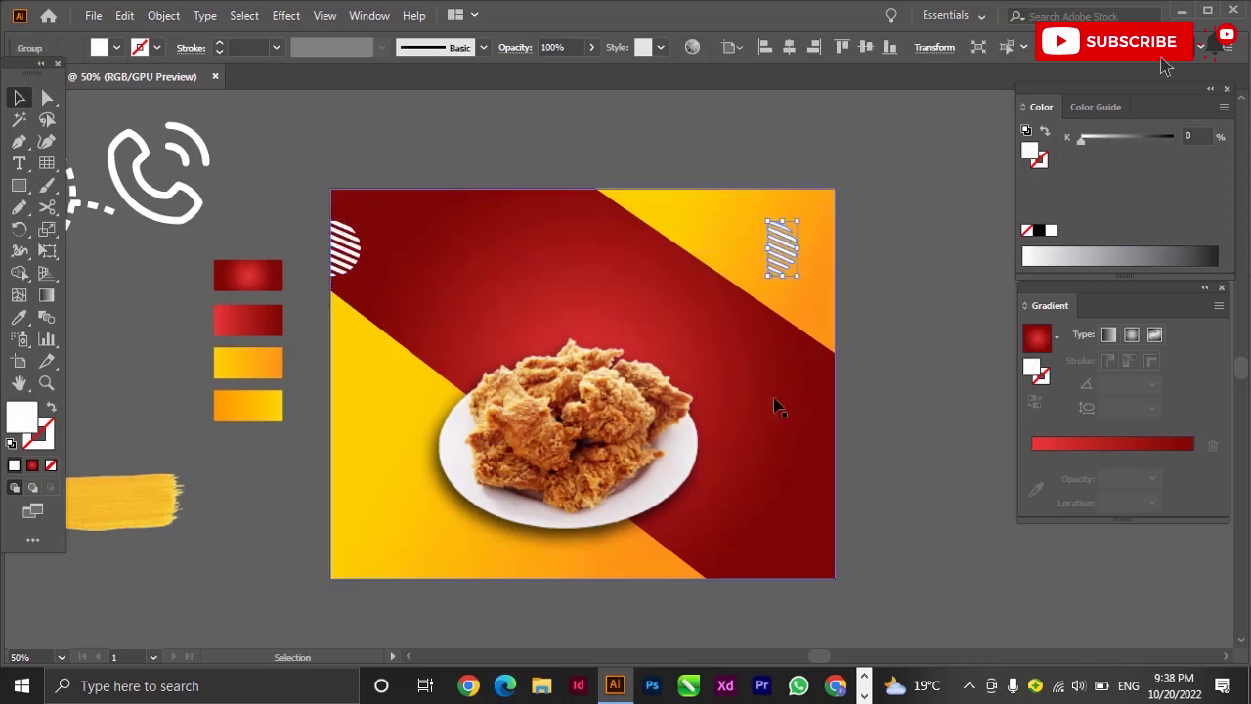
pyautogui.moveTo(783, 256); pyautogui.dragTo(810, 391)
pyautogui.scroll(2, 837, 418)
# Reflect the copy vertically and snap it against the artboard's right edge.
pyautogui.rightClick(784, 369)
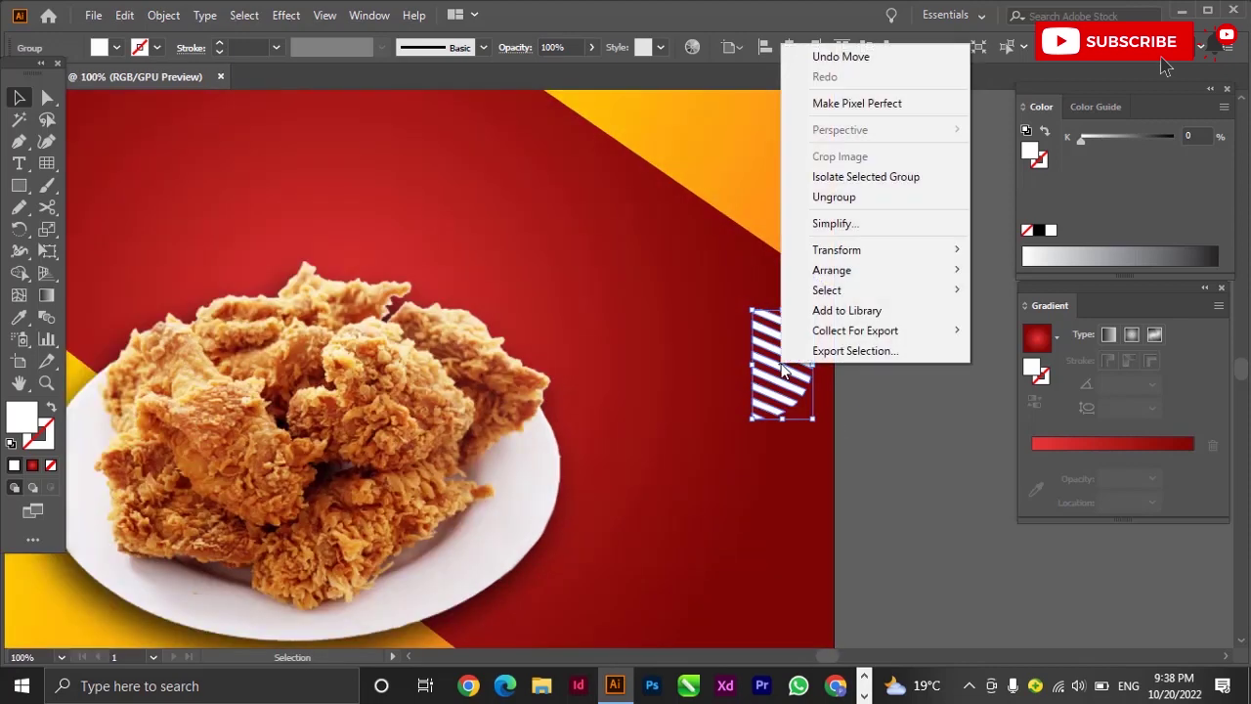
pyautogui.moveTo(837, 250)
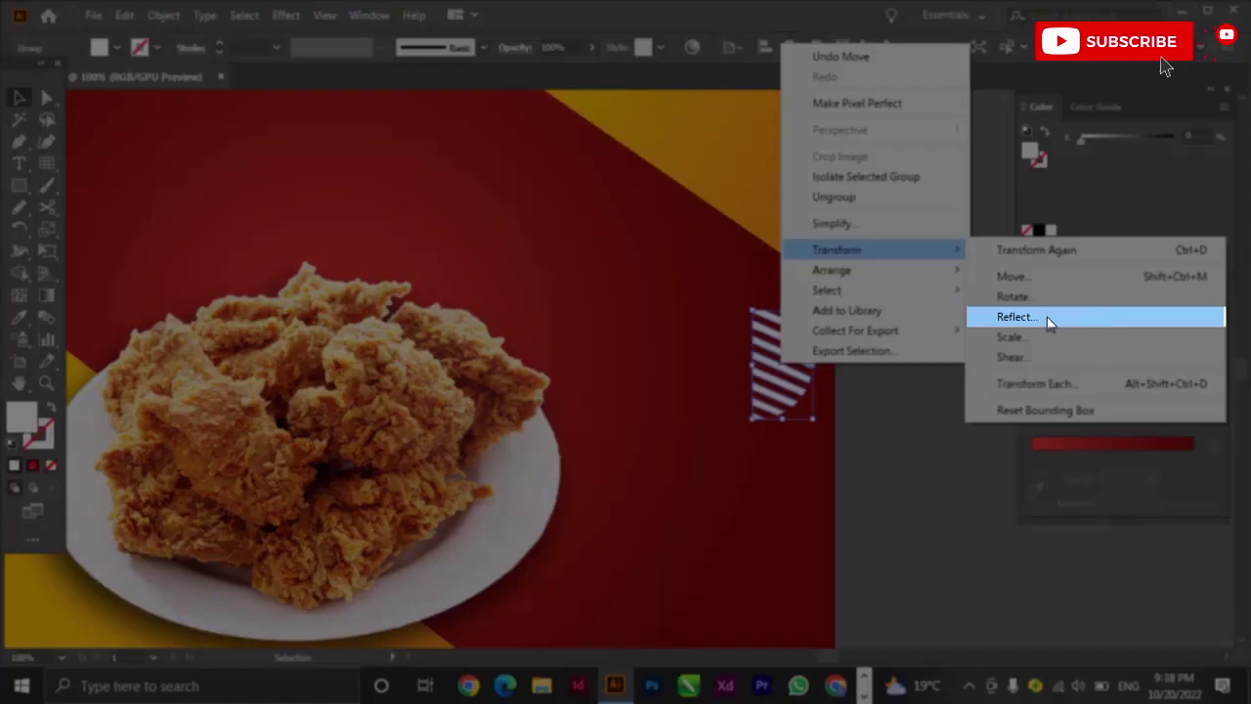
pyautogui.click(1012, 317)
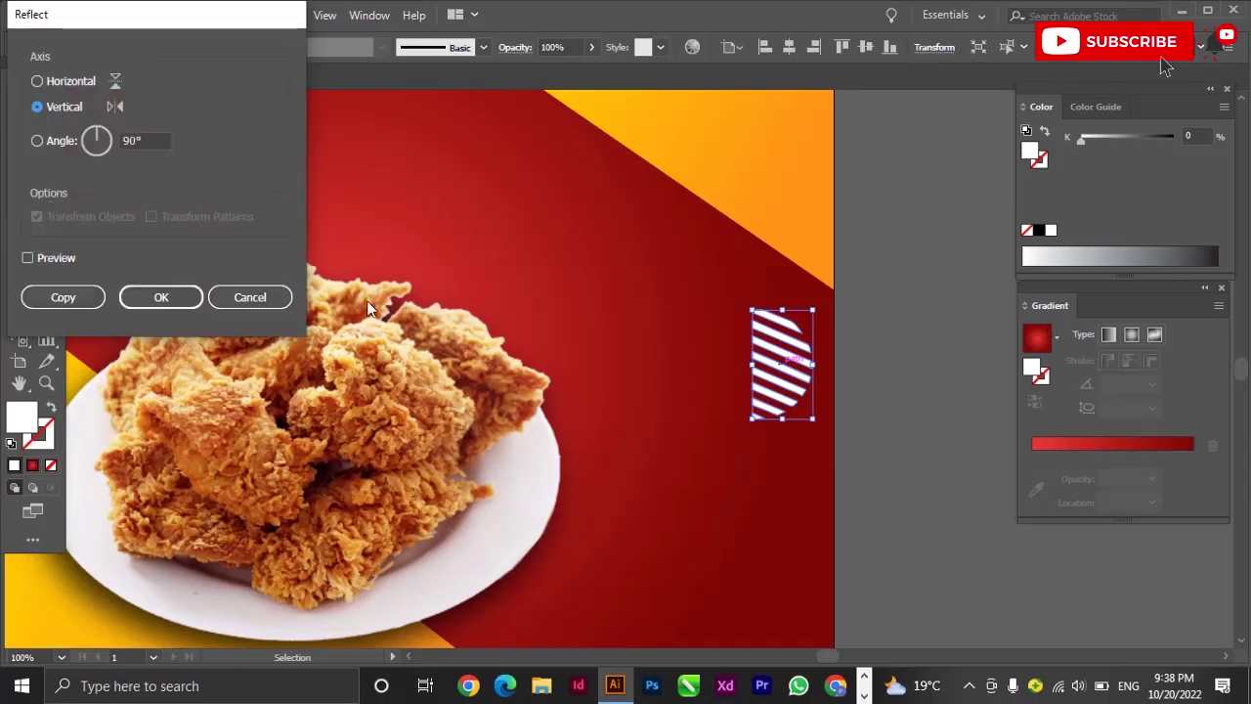
pyautogui.click(177, 308)
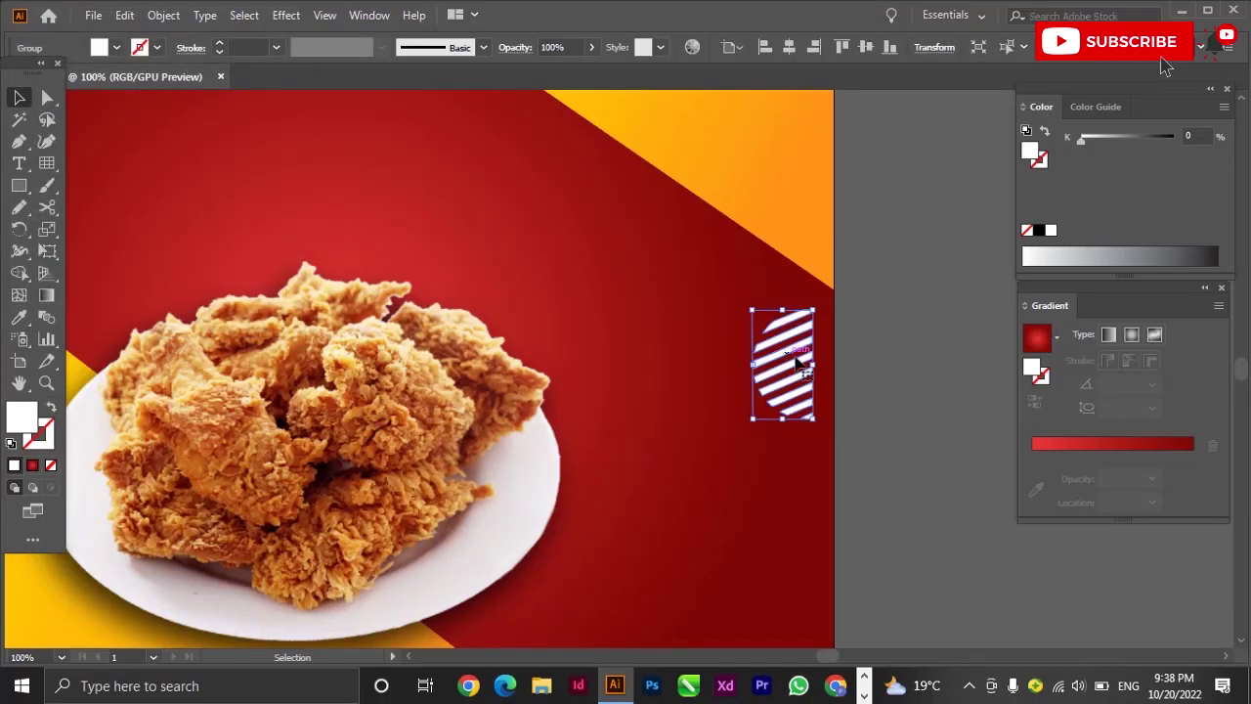
pyautogui.moveTo(795, 364); pyautogui.dragTo(821, 385)
pyautogui.click(873, 359)
# Nudge the chicken plate slightly right and review the whole poster.
pyautogui.scroll(2, 827, 348)
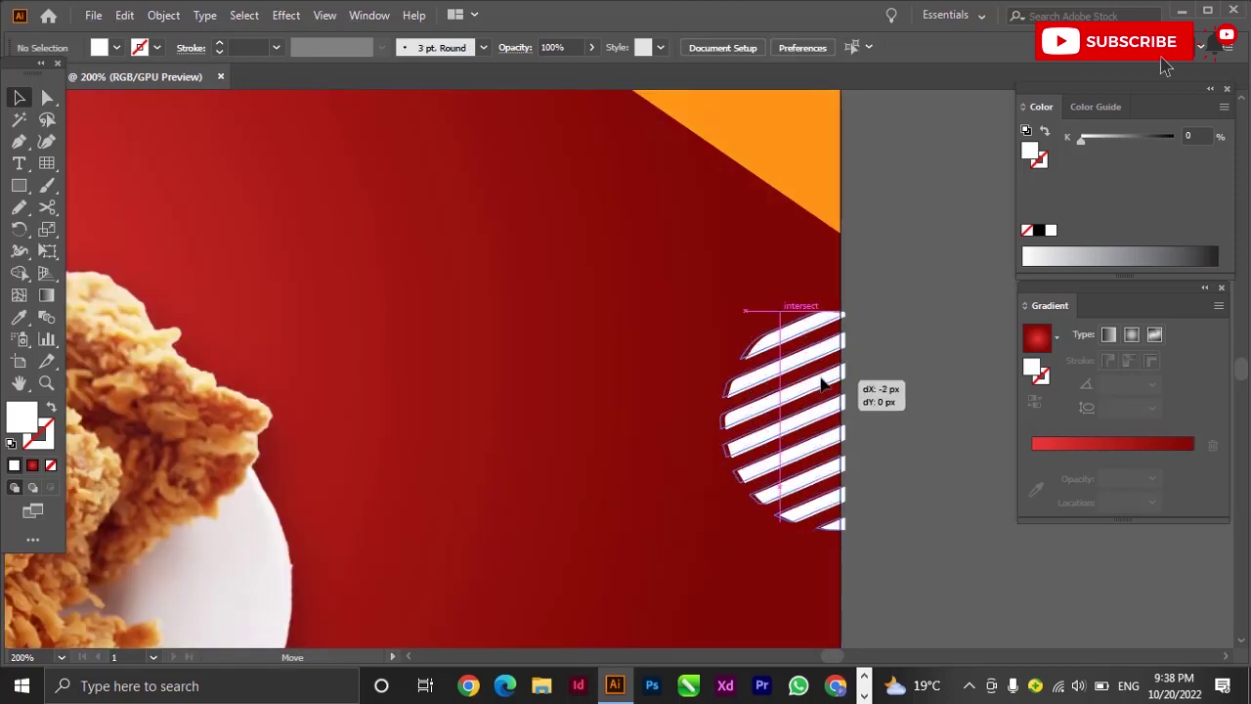
pyautogui.scroll(-1, 899, 315)
pyautogui.scroll(-3, 900, 316)
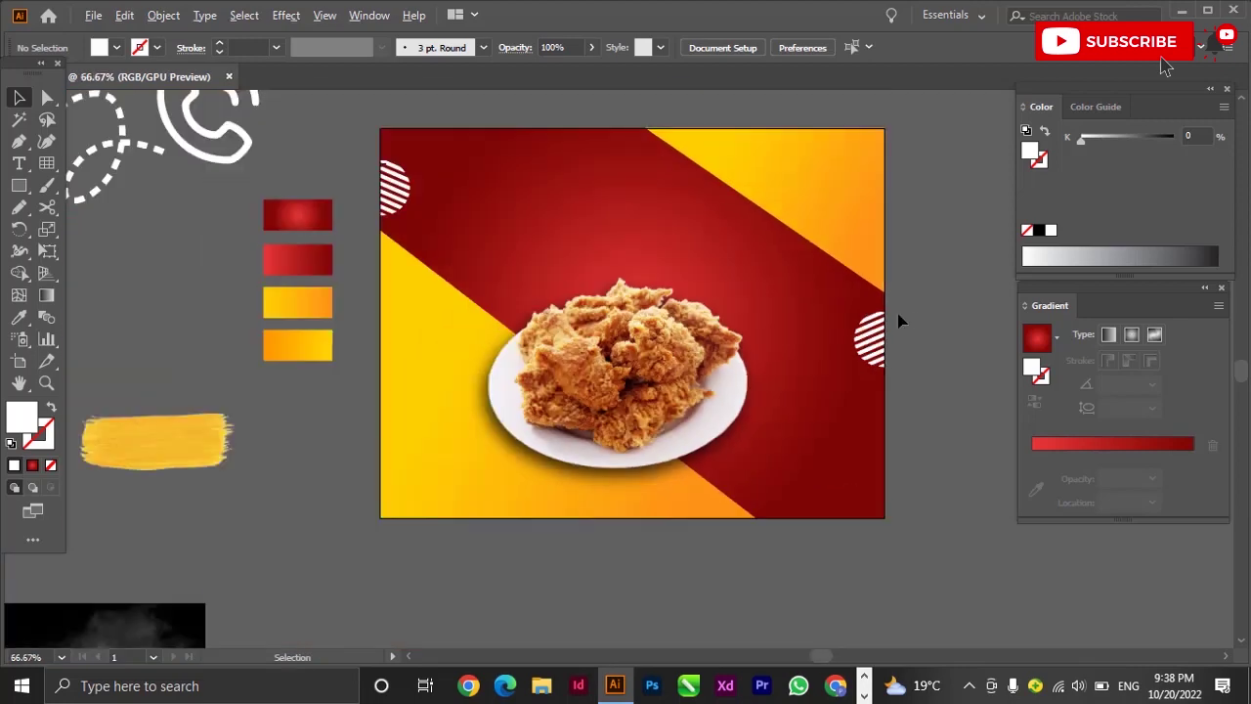
pyautogui.moveTo(899, 315); pyautogui.dragTo(916, 280)
pyautogui.scroll(-1, 586, 386)
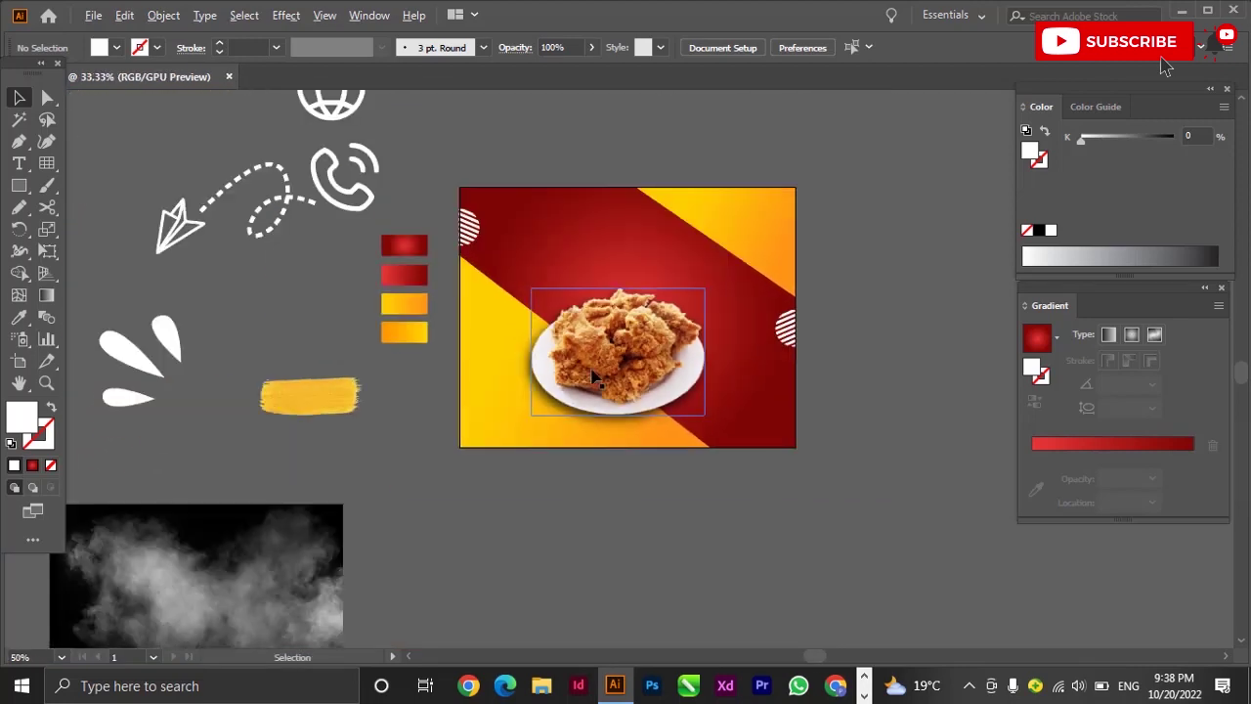
pyautogui.moveTo(619, 381); pyautogui.dragTo(641, 379)
pyautogui.click(614, 500)
pyautogui.scroll(1, 615, 389)
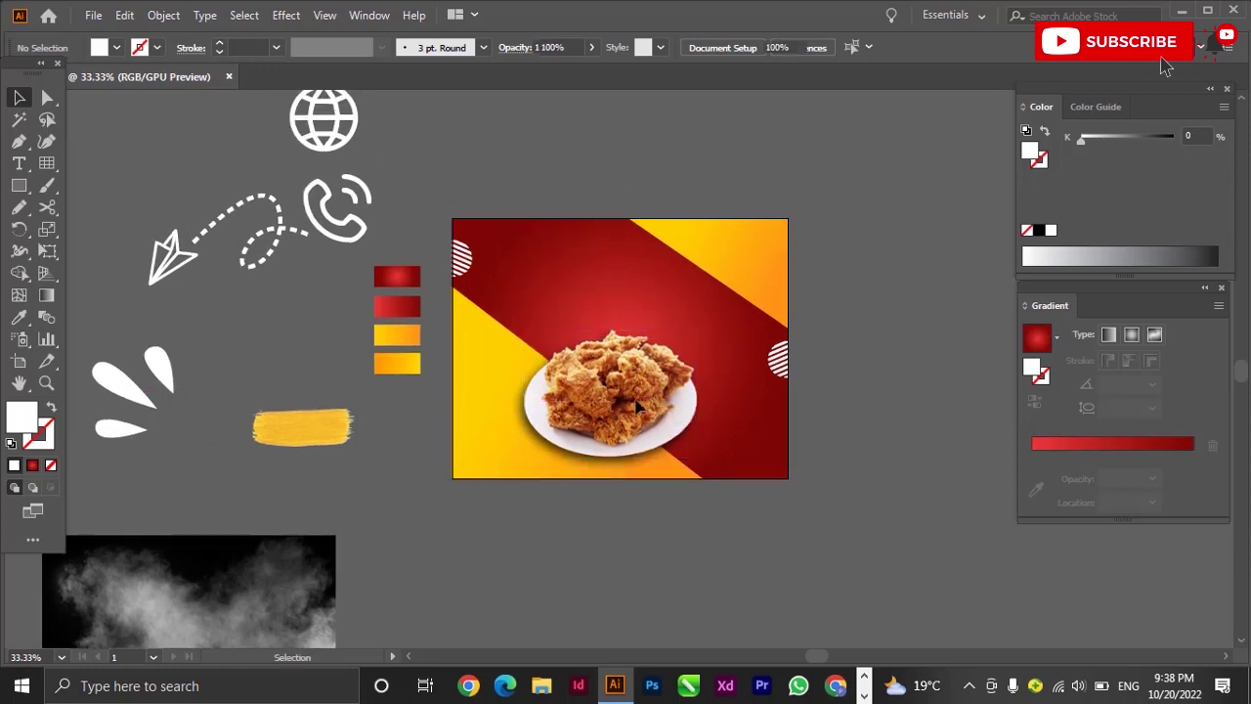
pyautogui.scroll(1, 613, 352)
pyautogui.scroll(1, 613, 347)
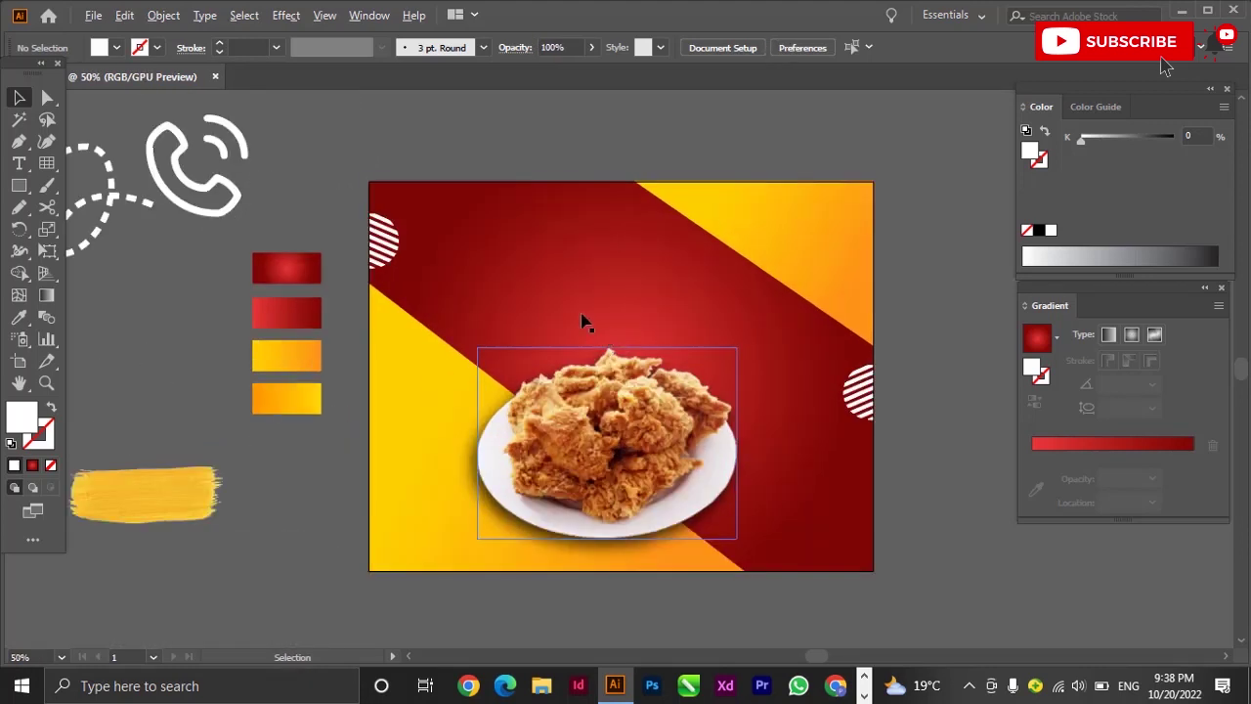
# Add a 'Chiken' text object above the plate and enlarge it to about 81 pt.
pyautogui.click(19, 164)
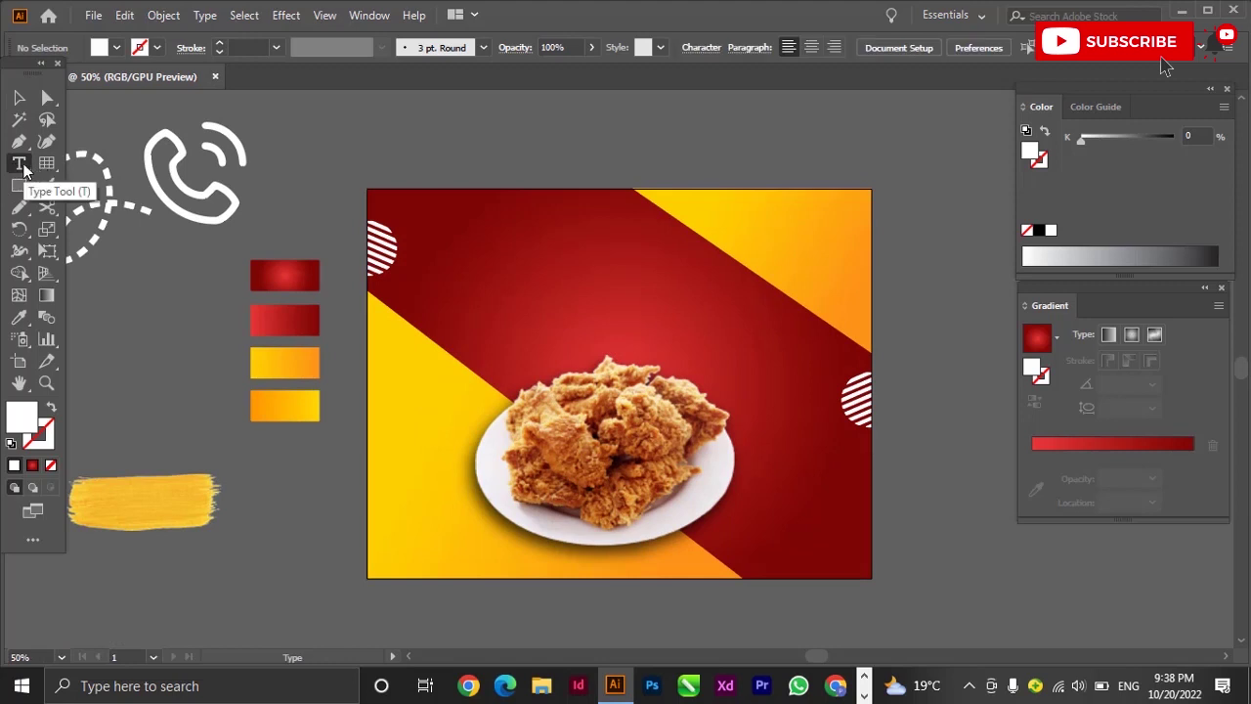
pyautogui.click(513, 289)
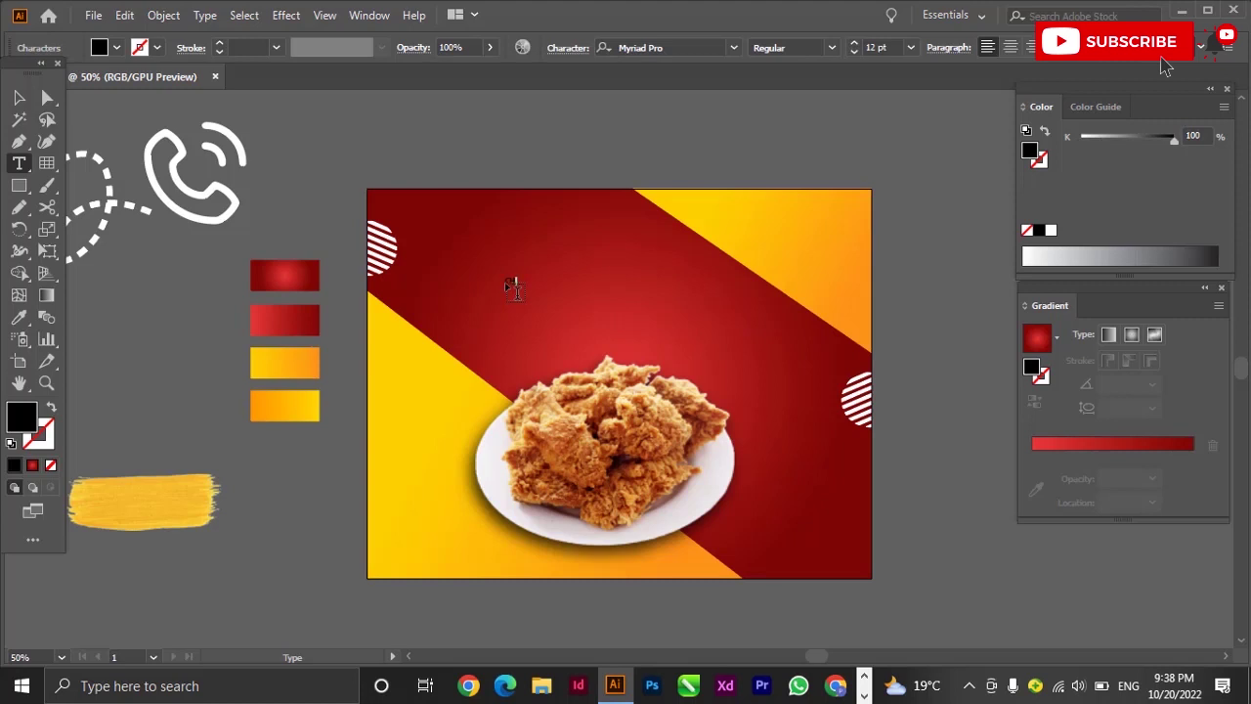
pyautogui.press('BackSpace')
pyautogui.click(18, 98)
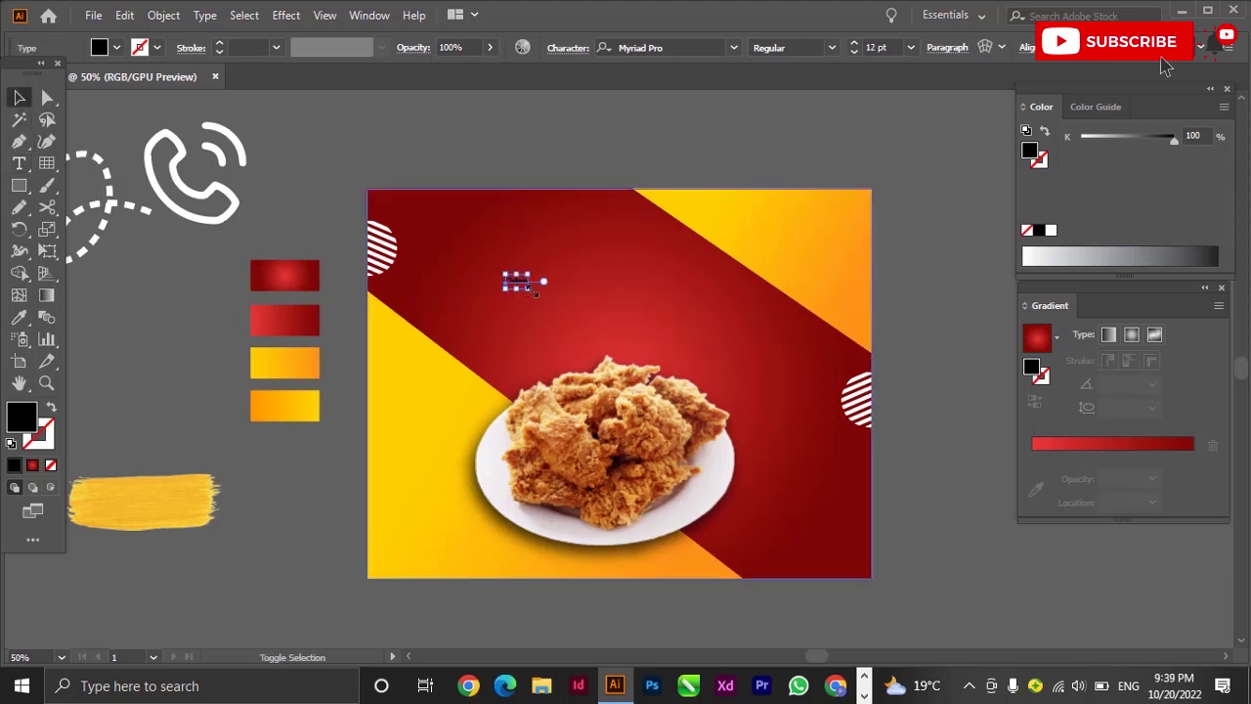
pyautogui.moveTo(533, 290); pyautogui.dragTo(654, 333)
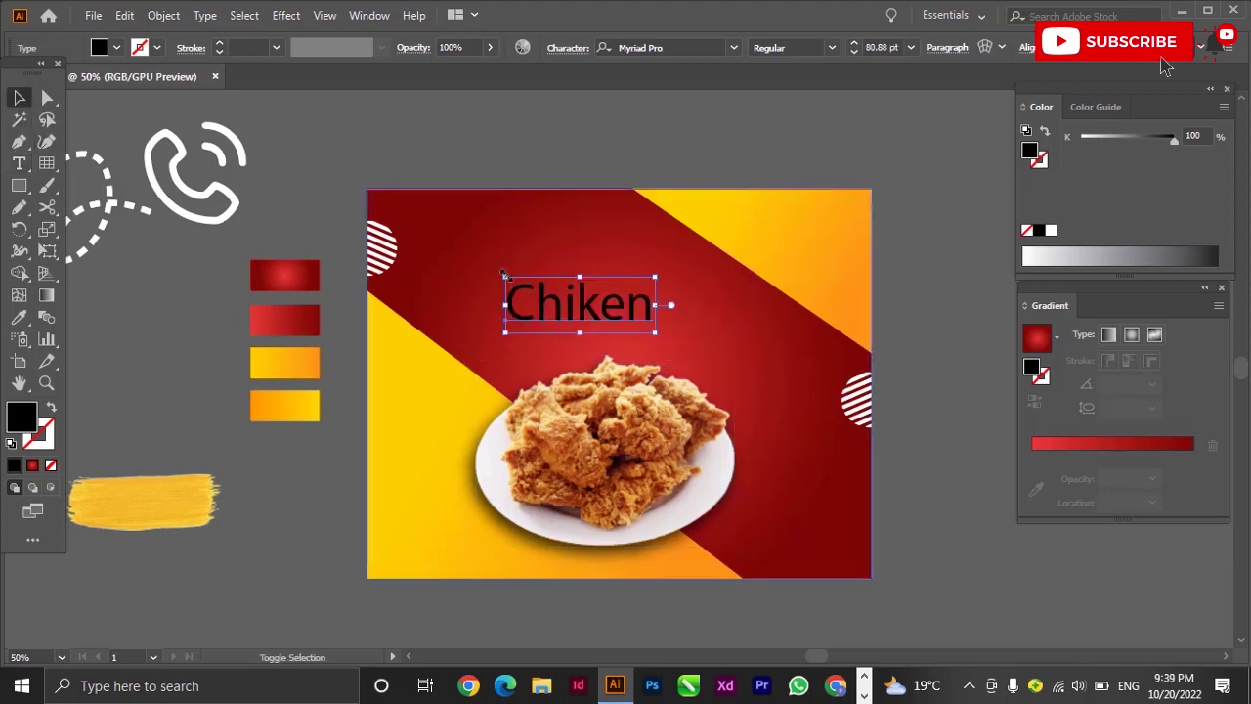
# Correct the spelling to 'Chicken' and shift the heading slightly left.
pyautogui.doubleClick(579, 308)
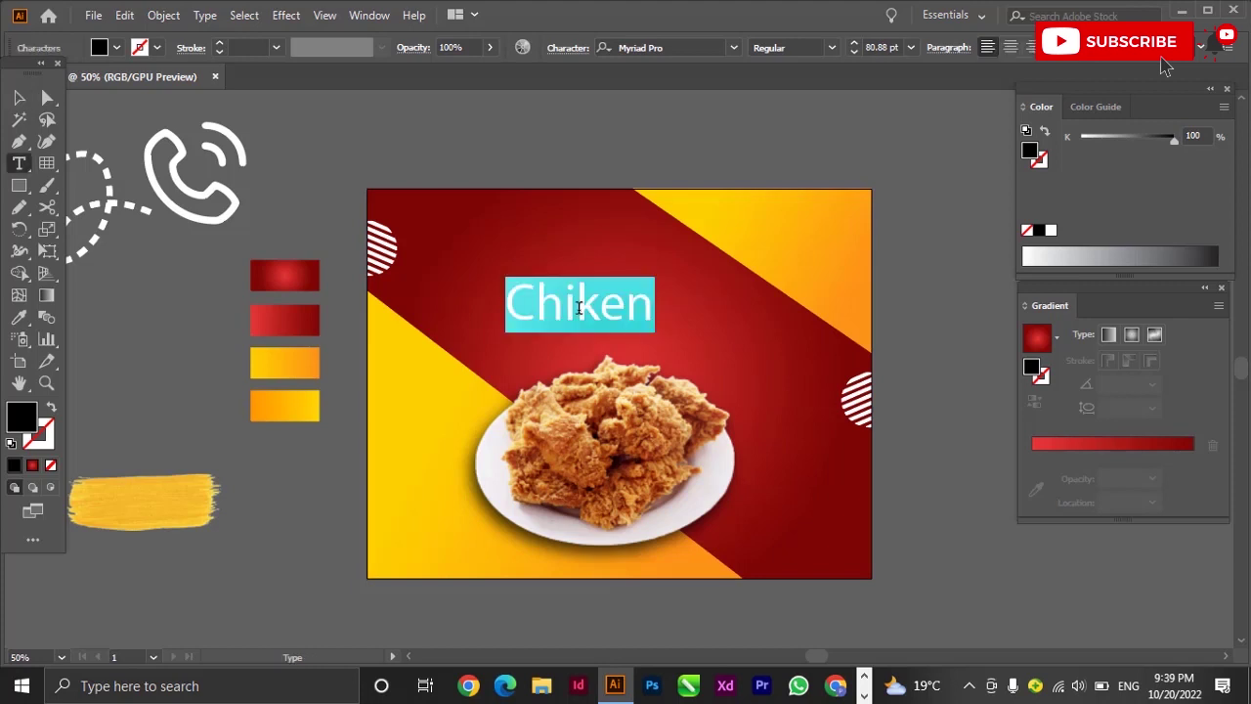
pyautogui.click(580, 308)
pyautogui.write('c')
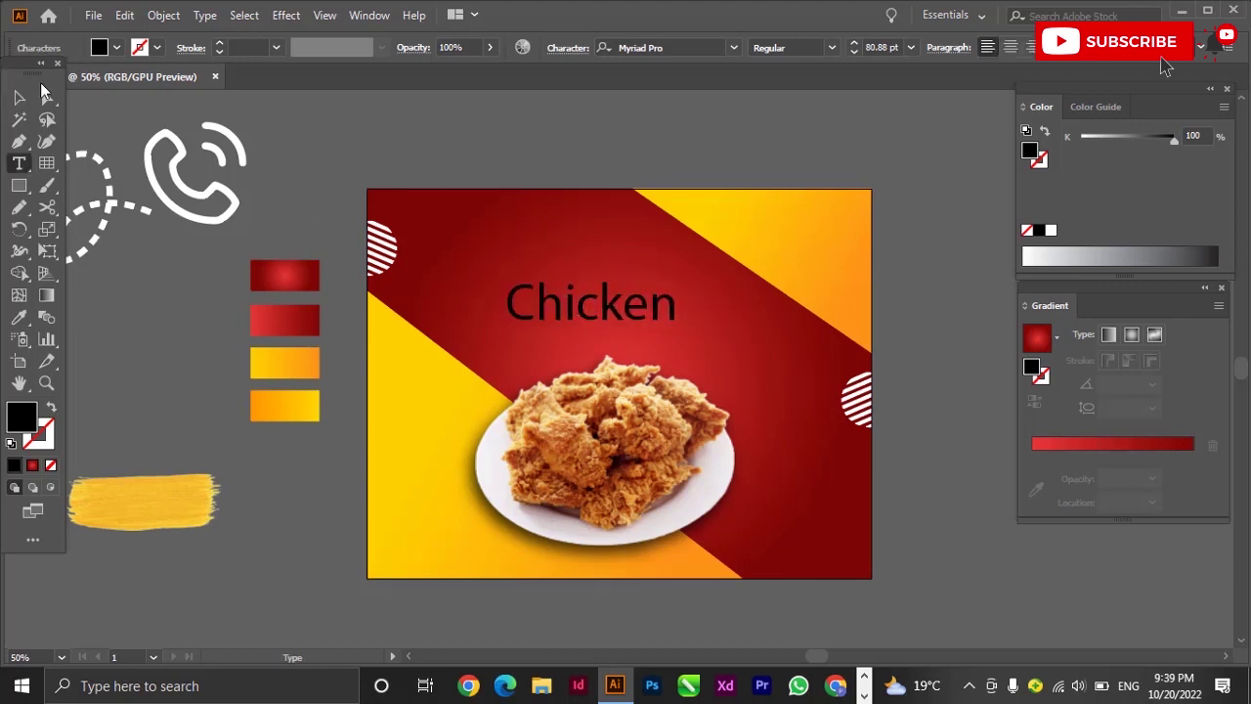
pyautogui.click(19, 97)
pyautogui.moveTo(510, 318); pyautogui.dragTo(503, 318)
pyautogui.moveTo(637, 298); pyautogui.dragTo(624, 298)
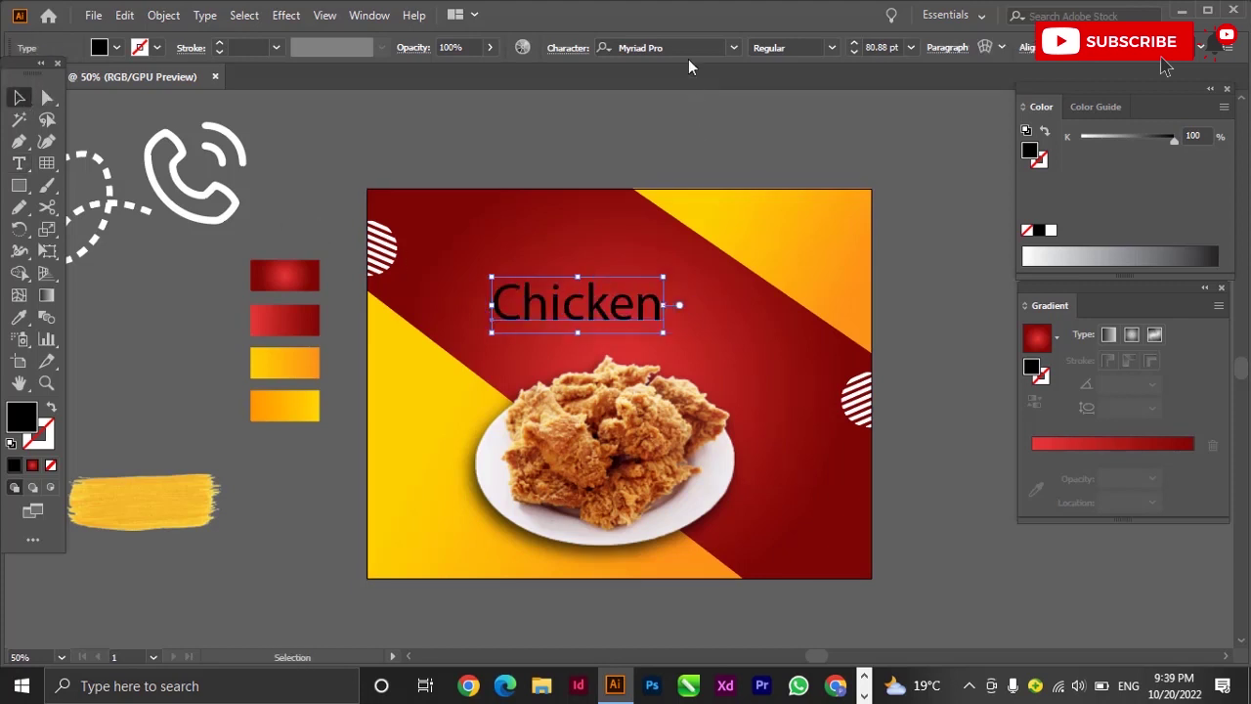
# Set 'Chicken' in Badcats Regular at about 124 pt and sample the orange background colour.
pyautogui.click(691, 47)
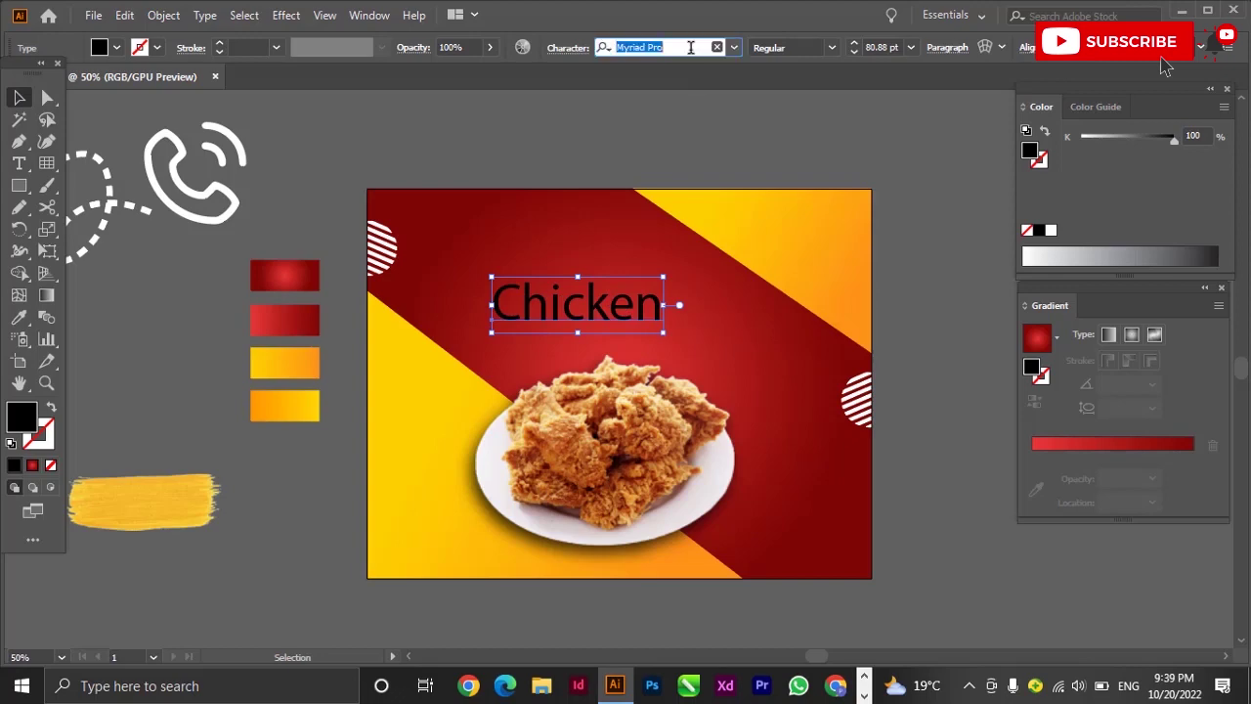
pyautogui.write('b')
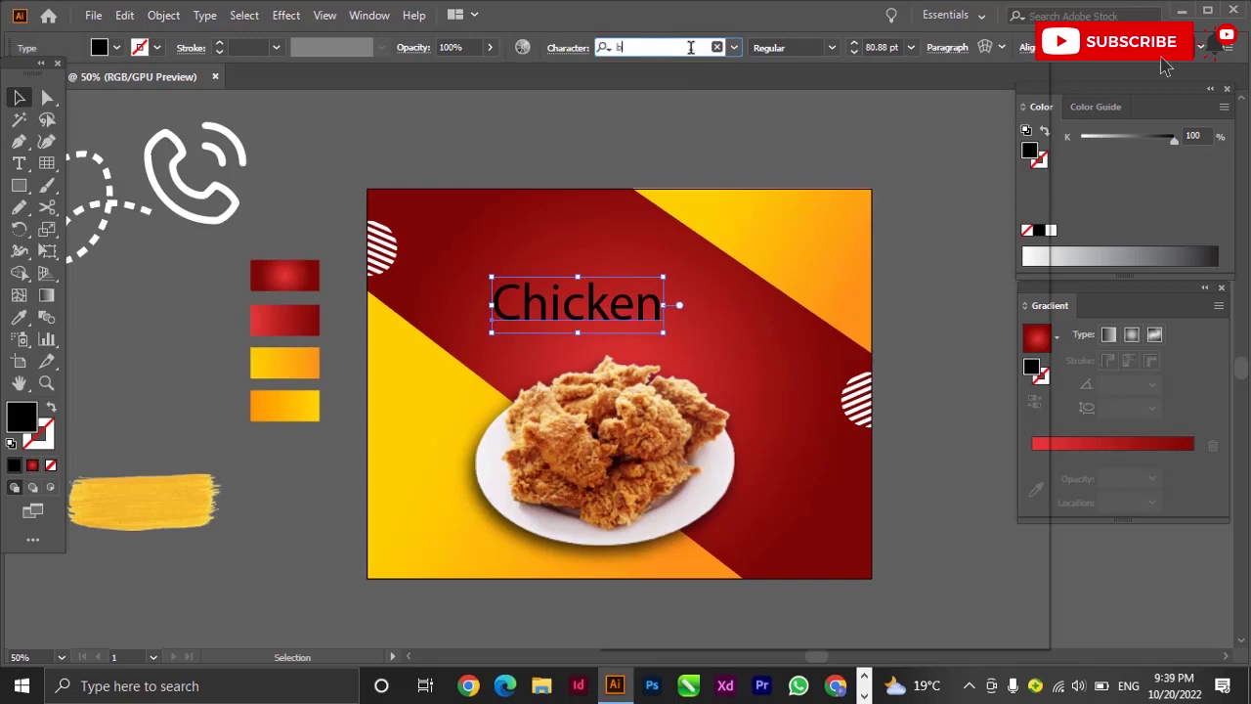
pyautogui.write('ad')
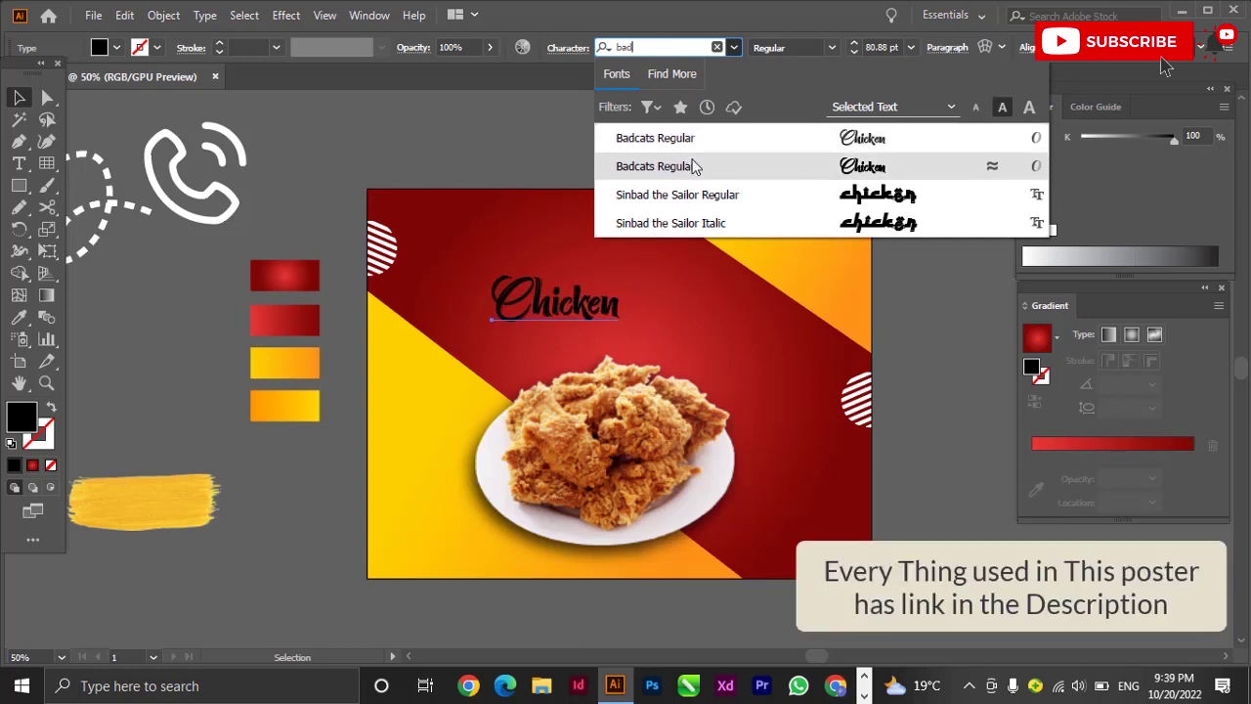
pyautogui.click(695, 147)
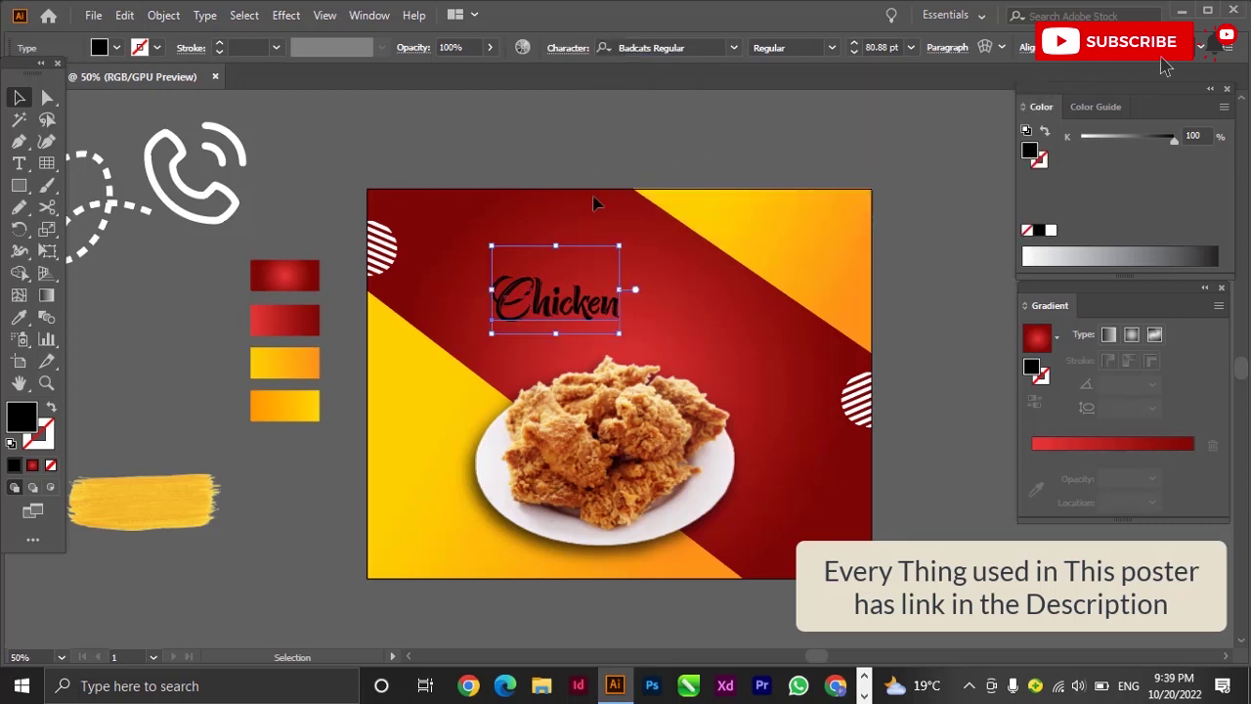
pyautogui.moveTo(658, 229); pyautogui.dragTo(713, 198)
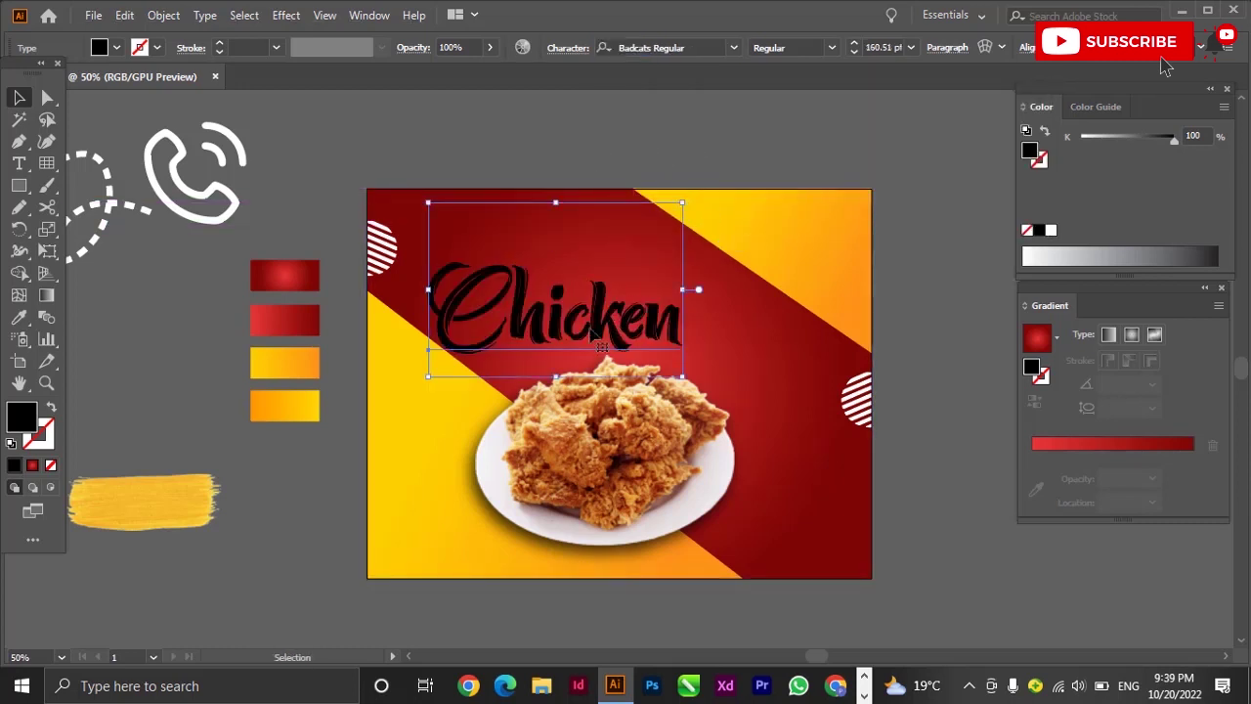
pyautogui.moveTo(684, 377)
pyautogui.mouseDown()
pyautogui.moveTo(709, 365)
pyautogui.moveTo(643, 319)
pyautogui.mouseUp()
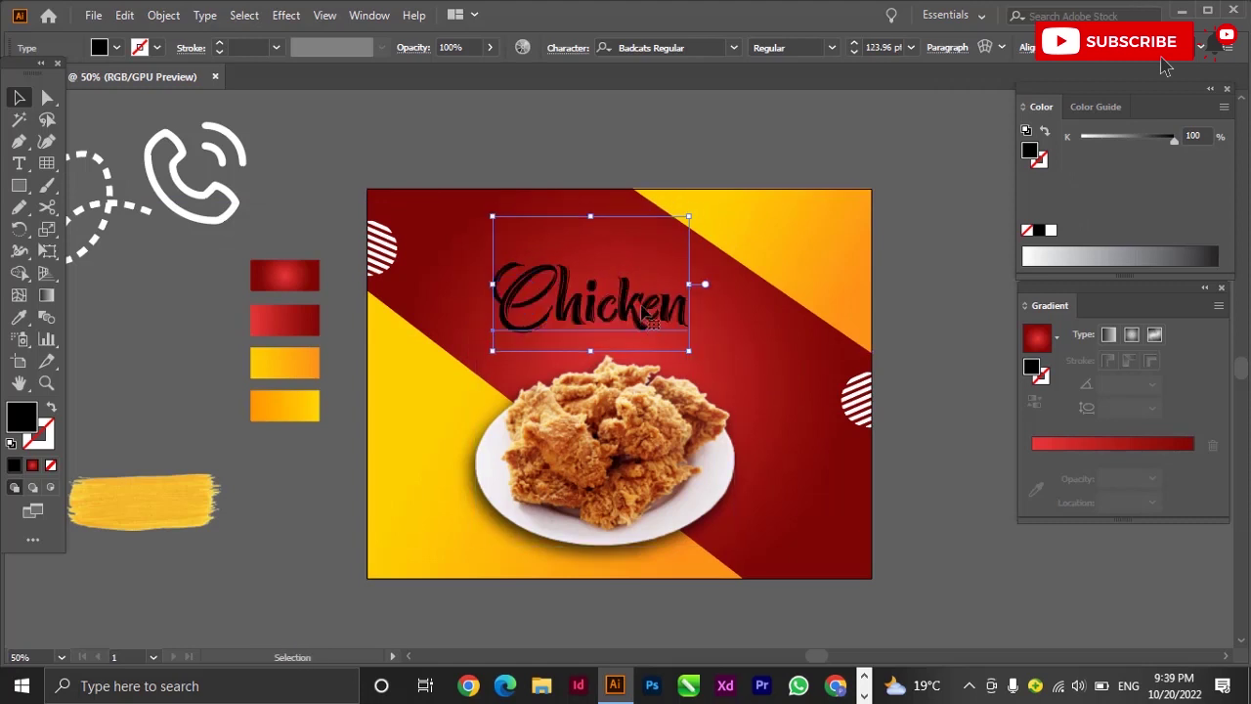
pyautogui.press('i')
pyautogui.click(810, 264)
# Fill the Chicken heading with a bright yellow-green (#DAEF11).
pyautogui.press('v')
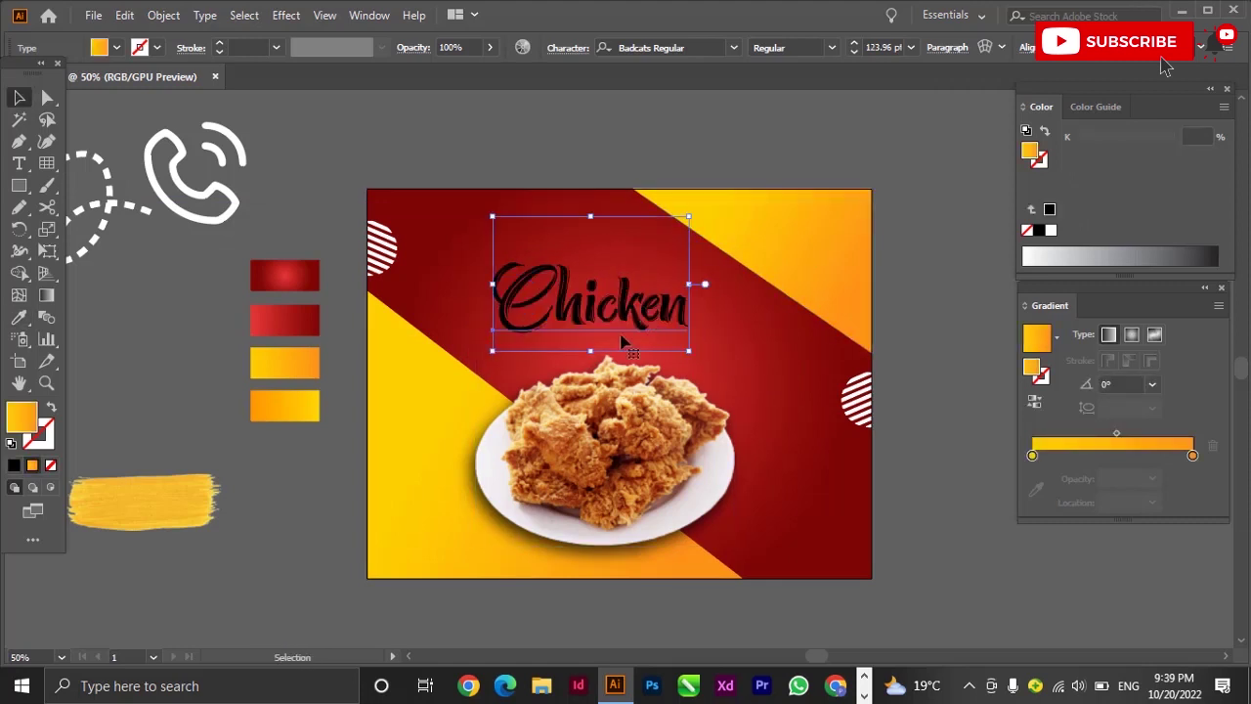
pyautogui.click(22, 467)
pyautogui.hotkey('ctrl', '-')
pyautogui.doubleClick(22, 418)
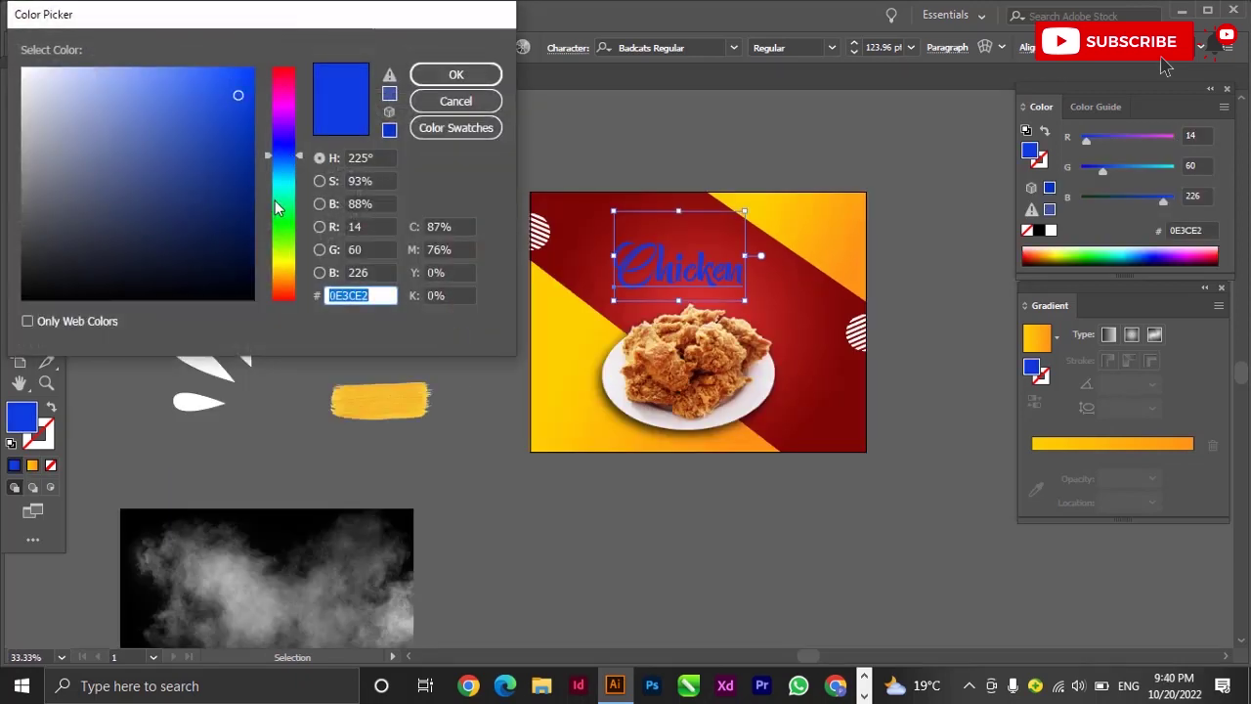
pyautogui.moveTo(291, 154); pyautogui.dragTo(285, 262)
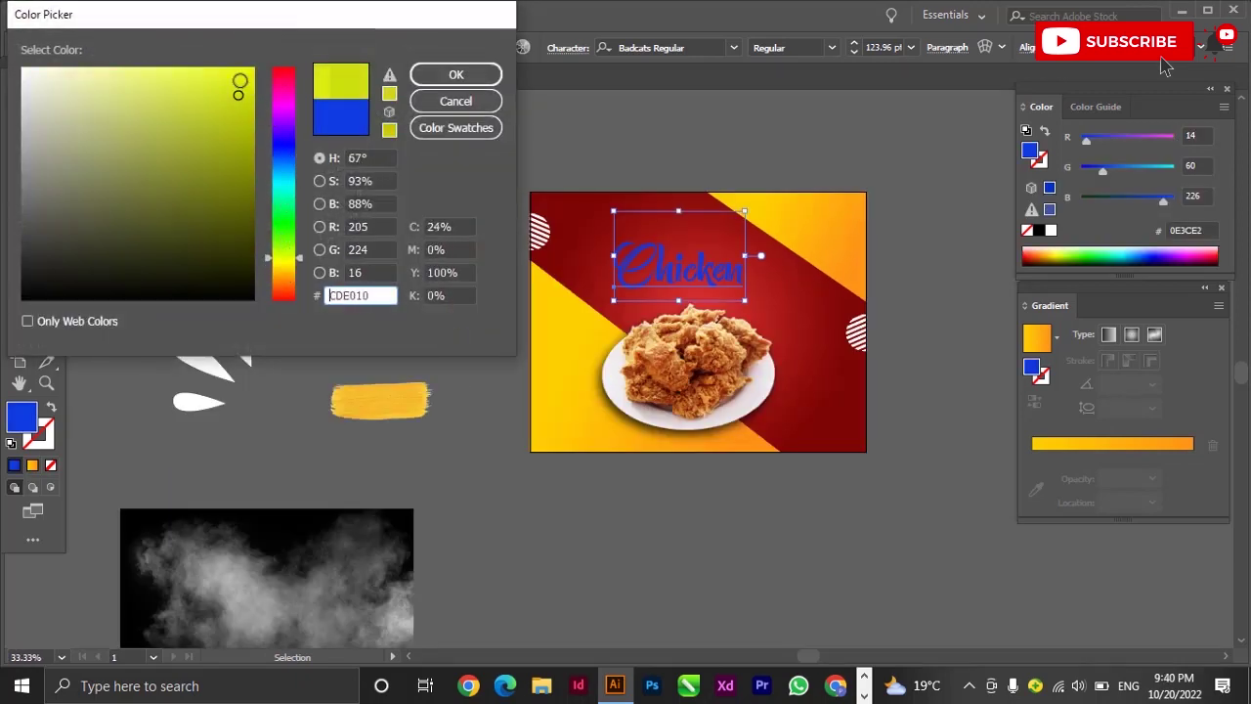
pyautogui.click(239, 81)
pyautogui.click(456, 74)
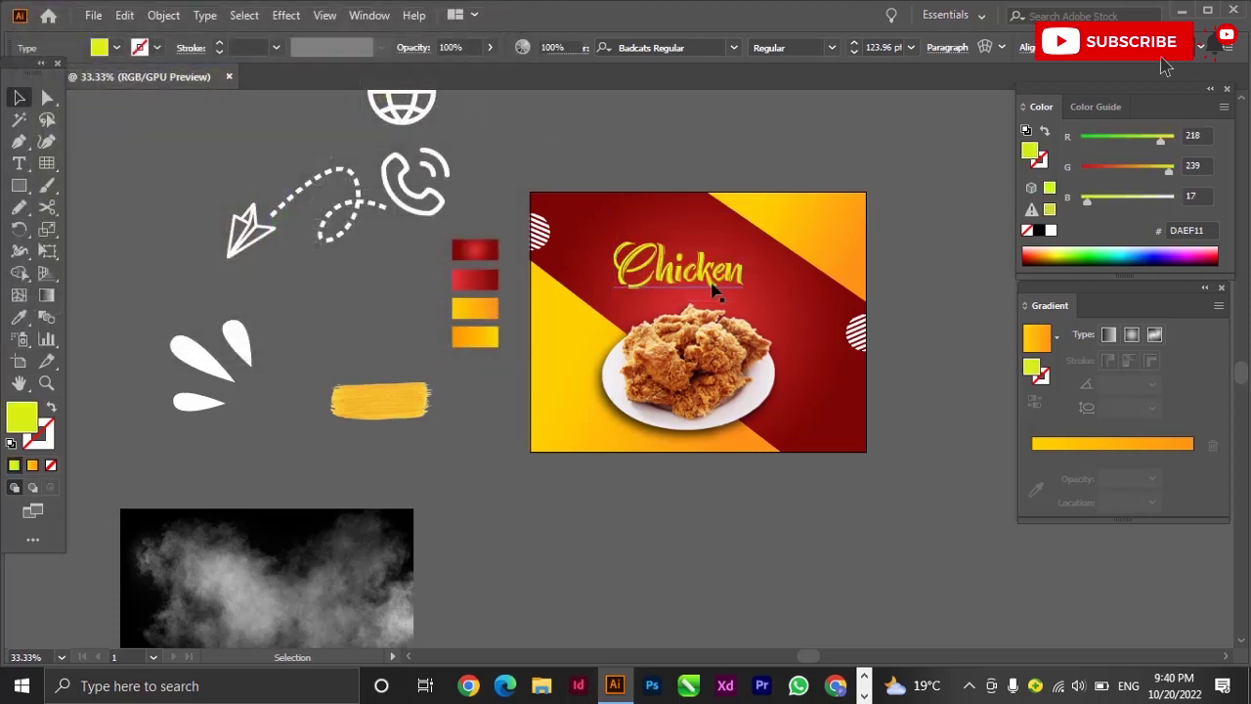
# Enlarge the Chicken heading to 131 pt, reposition it above the plate, and zoom in.
pyautogui.scroll(2, 711, 289)
pyautogui.moveTo(651, 280); pyautogui.dragTo(641, 264)
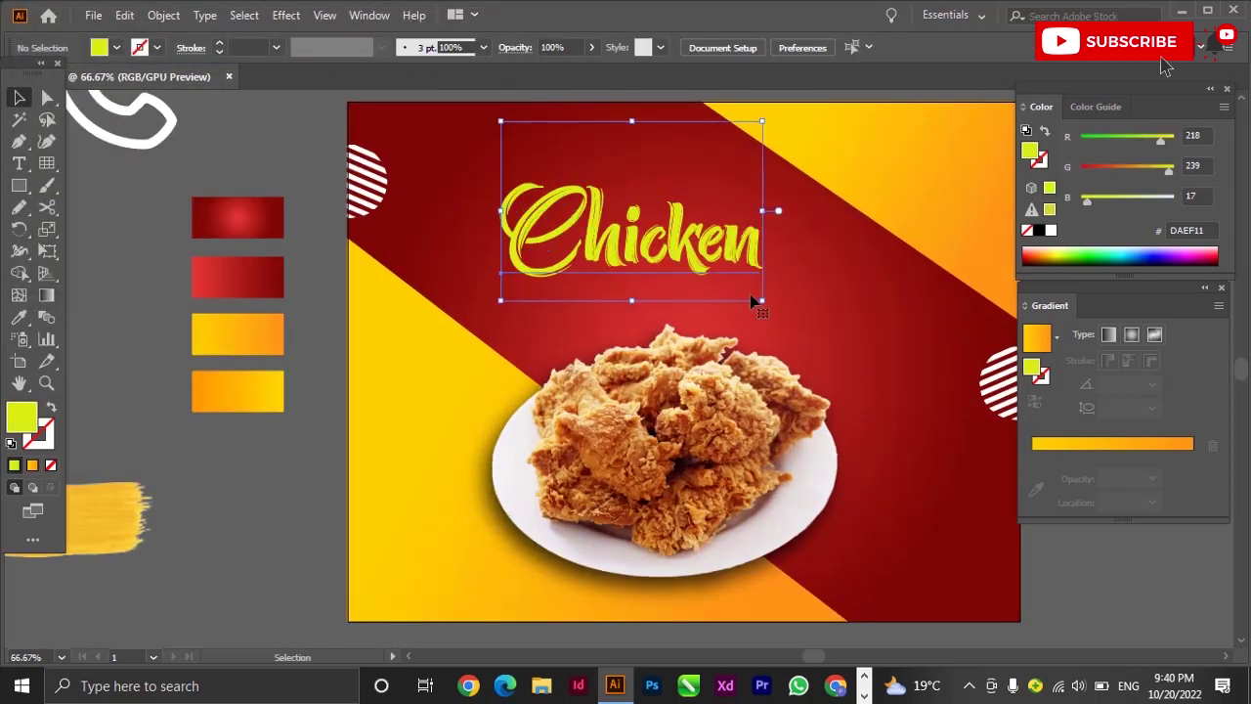
pyautogui.moveTo(764, 302); pyautogui.dragTo(777, 312)
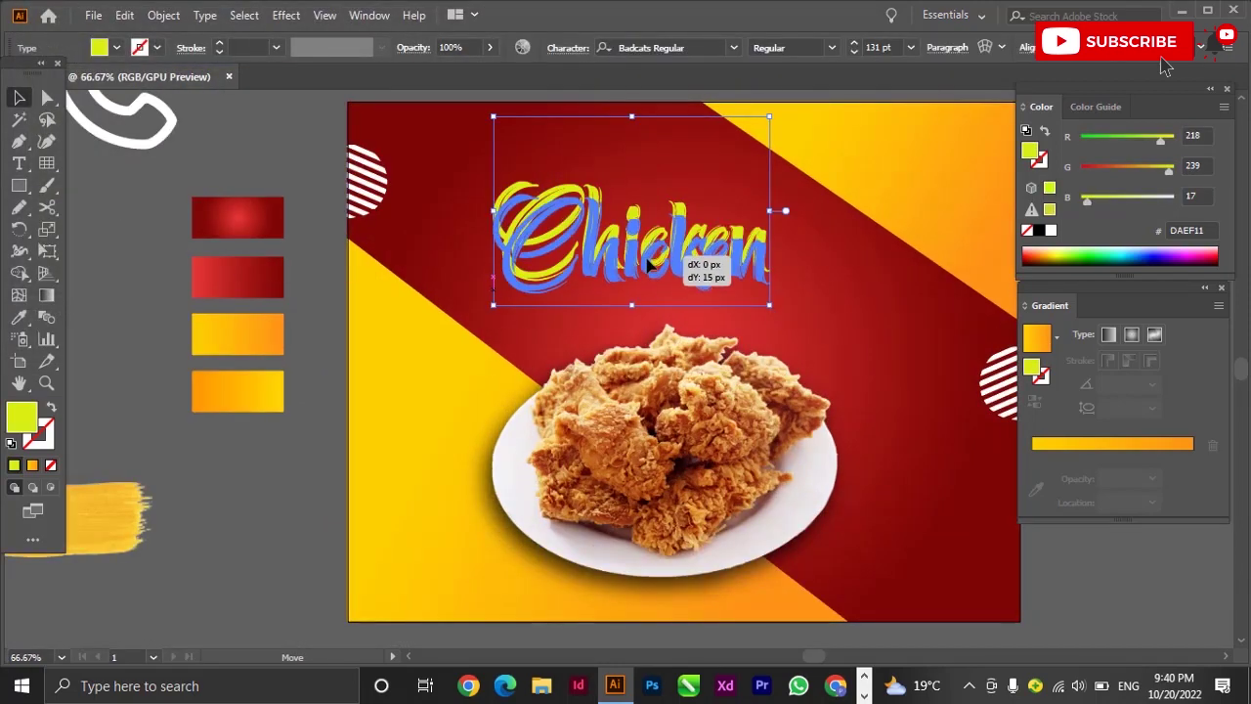
pyautogui.moveTo(652, 140); pyautogui.dragTo(646, 151)
pyautogui.click(622, 120)
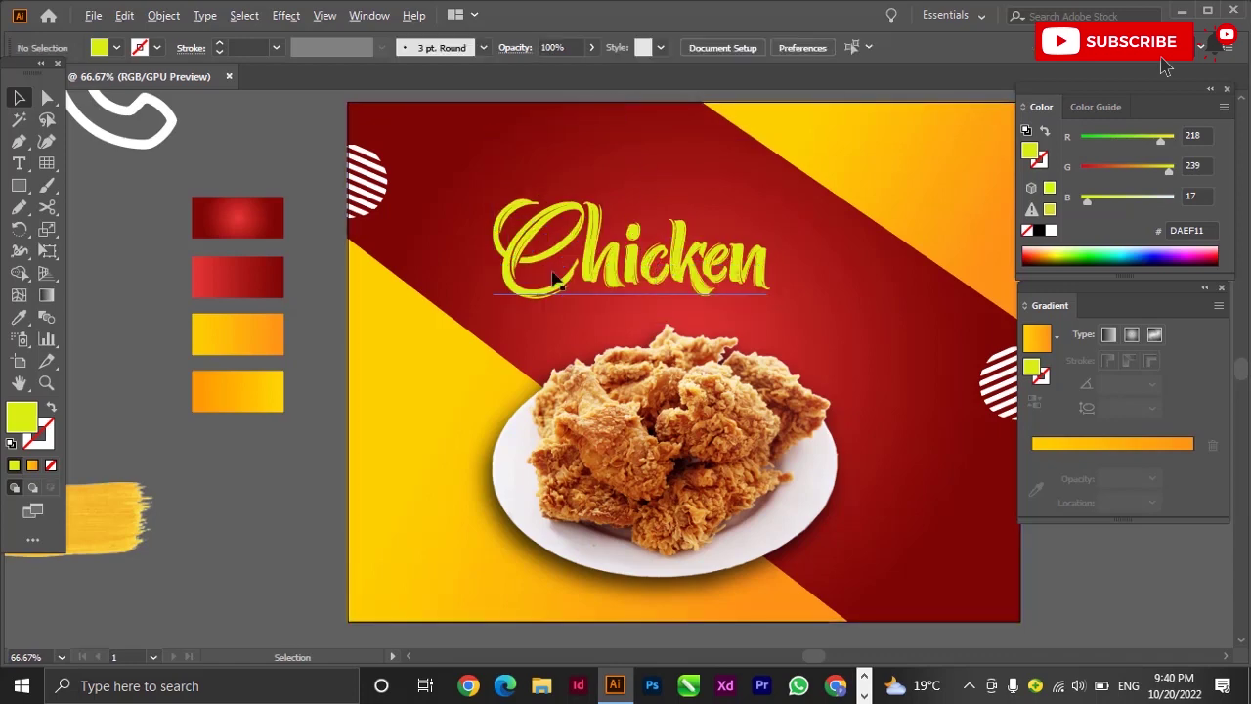
pyautogui.scroll(3, 675, 294)
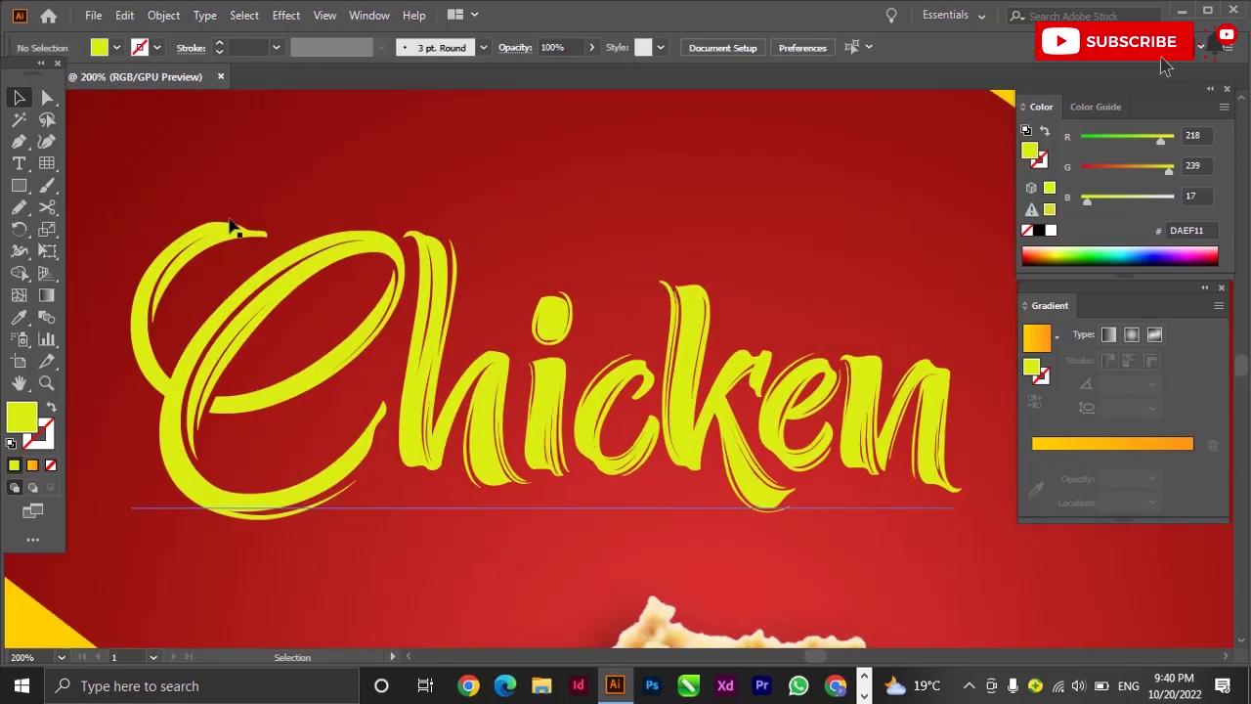
# Draw a closed teardrop shape with the Pen tool above the Chicken lettering.
pyautogui.press('p')
pyautogui.click(666, 170)
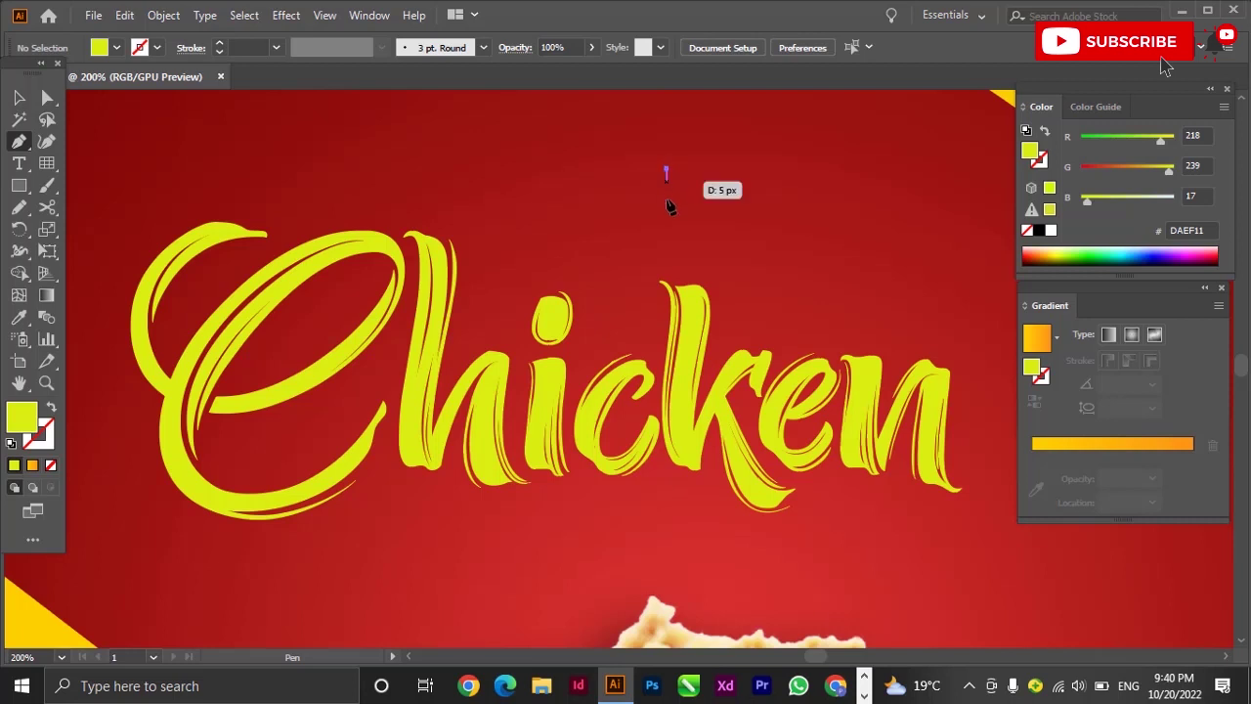
pyautogui.moveTo(669, 235); pyautogui.dragTo(692, 291)
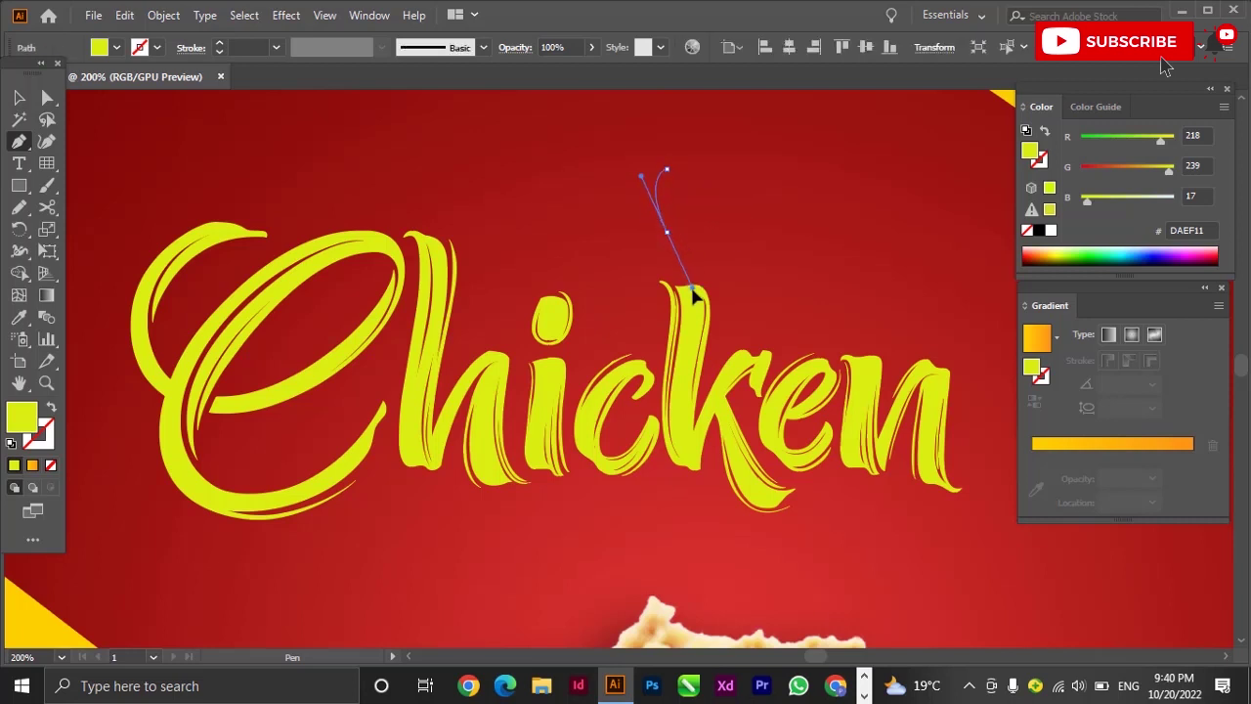
pyautogui.moveTo(668, 233)
pyautogui.mouseDown()
pyautogui.moveTo(666, 164)
pyautogui.moveTo(702, 160)
pyautogui.mouseUp()
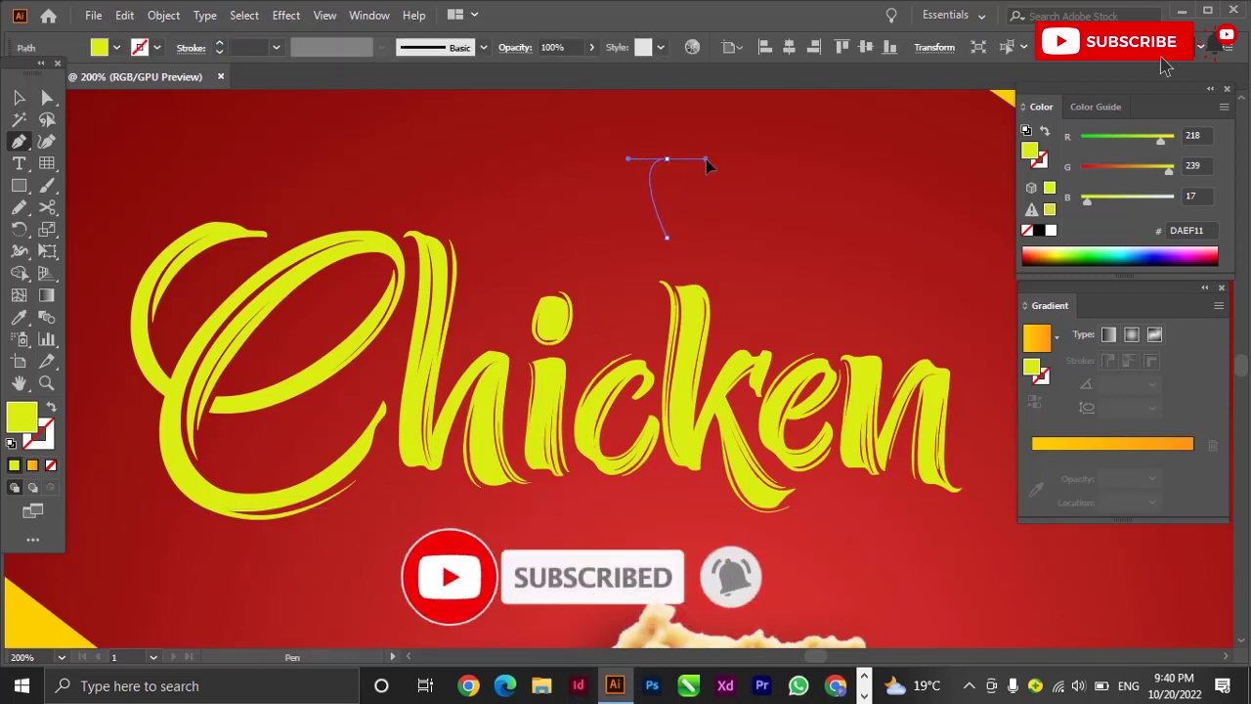
pyautogui.moveTo(667, 237); pyautogui.dragTo(668, 240)
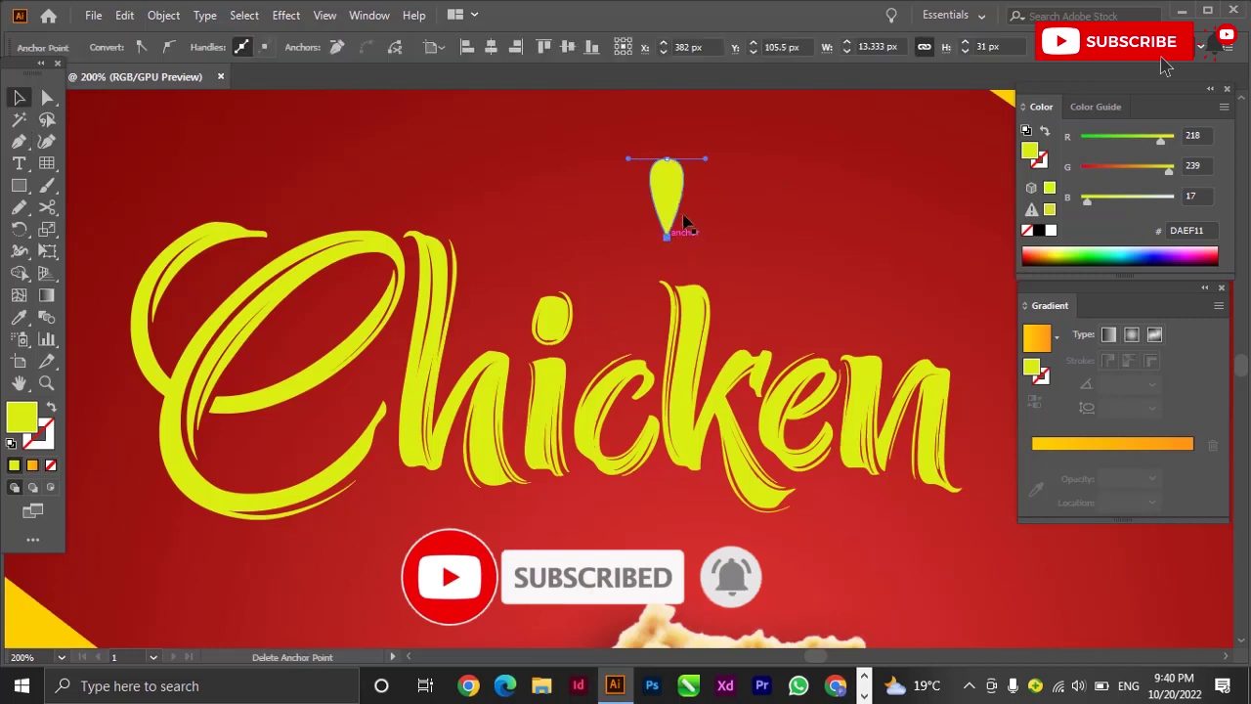
# Add a smaller teardrop copy on the right and a vertically reflected copy on the left.
pyautogui.press('v')
pyautogui.moveTo(669, 208); pyautogui.dragTo(704, 217)
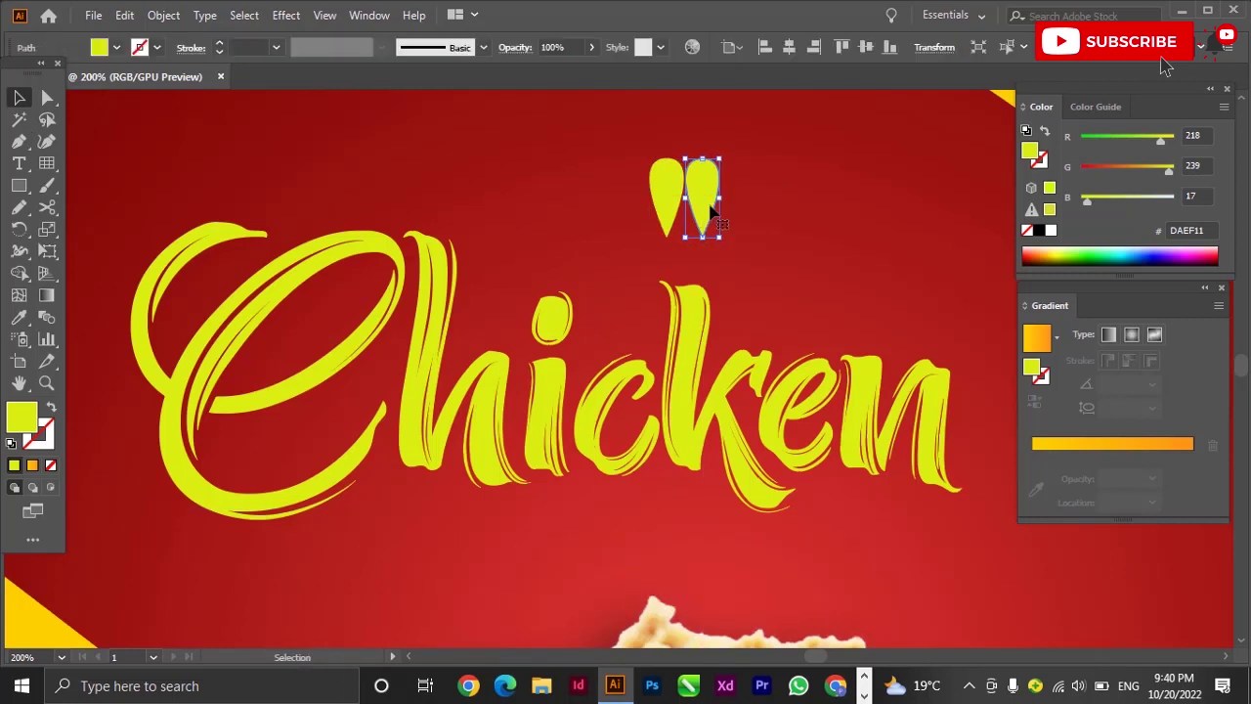
pyautogui.moveTo(712, 159); pyautogui.dragTo(716, 179)
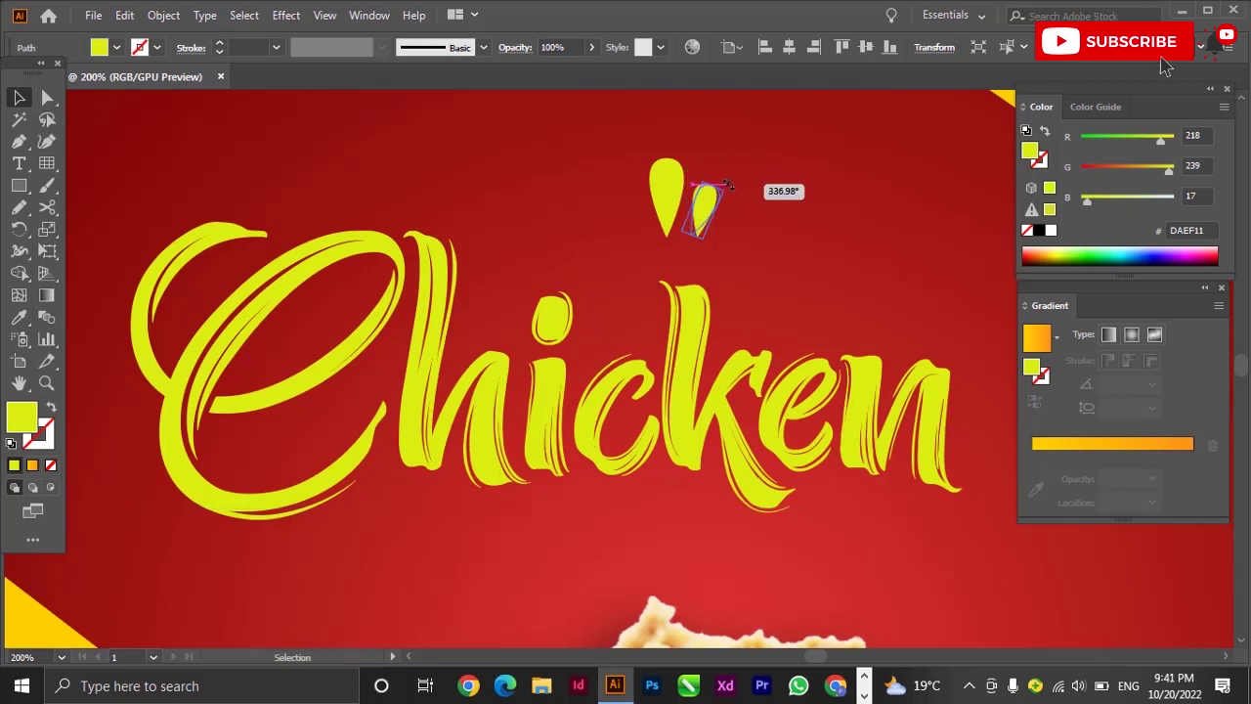
pyautogui.moveTo(691, 216); pyautogui.dragTo(627, 211)
pyautogui.rightClick(626, 211)
pyautogui.moveTo(682, 498)
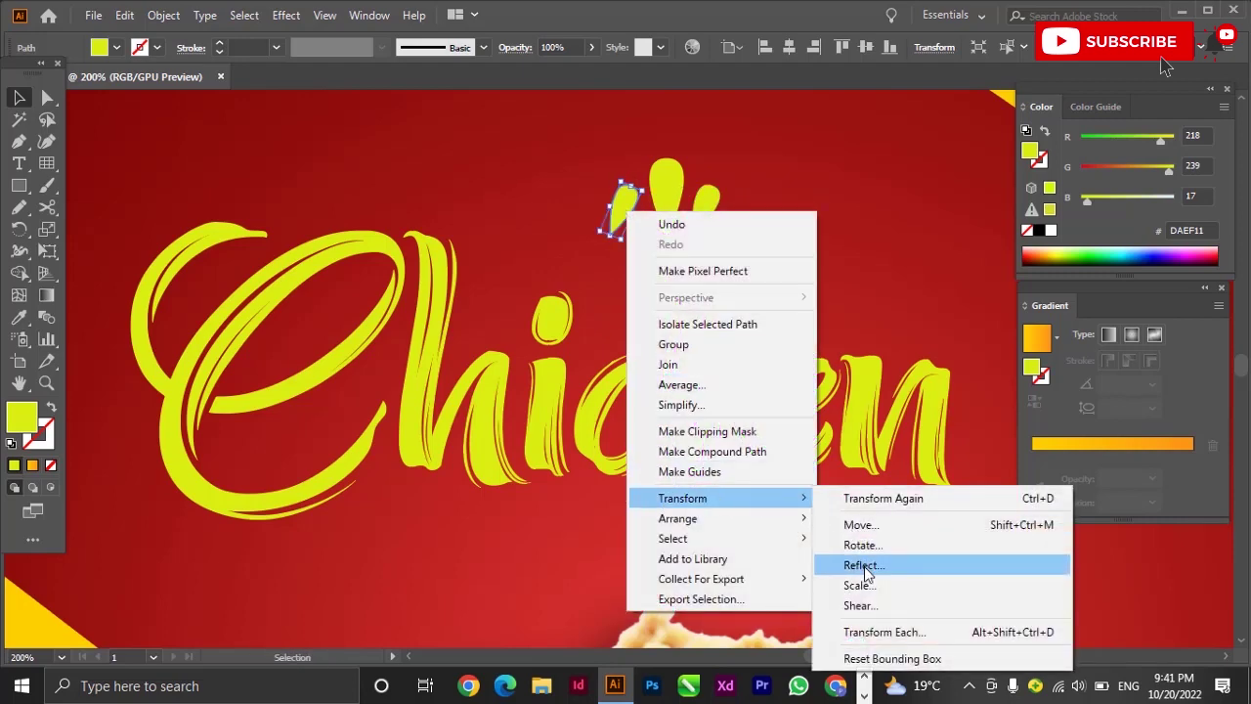
pyautogui.click(864, 565)
pyautogui.click(147, 301)
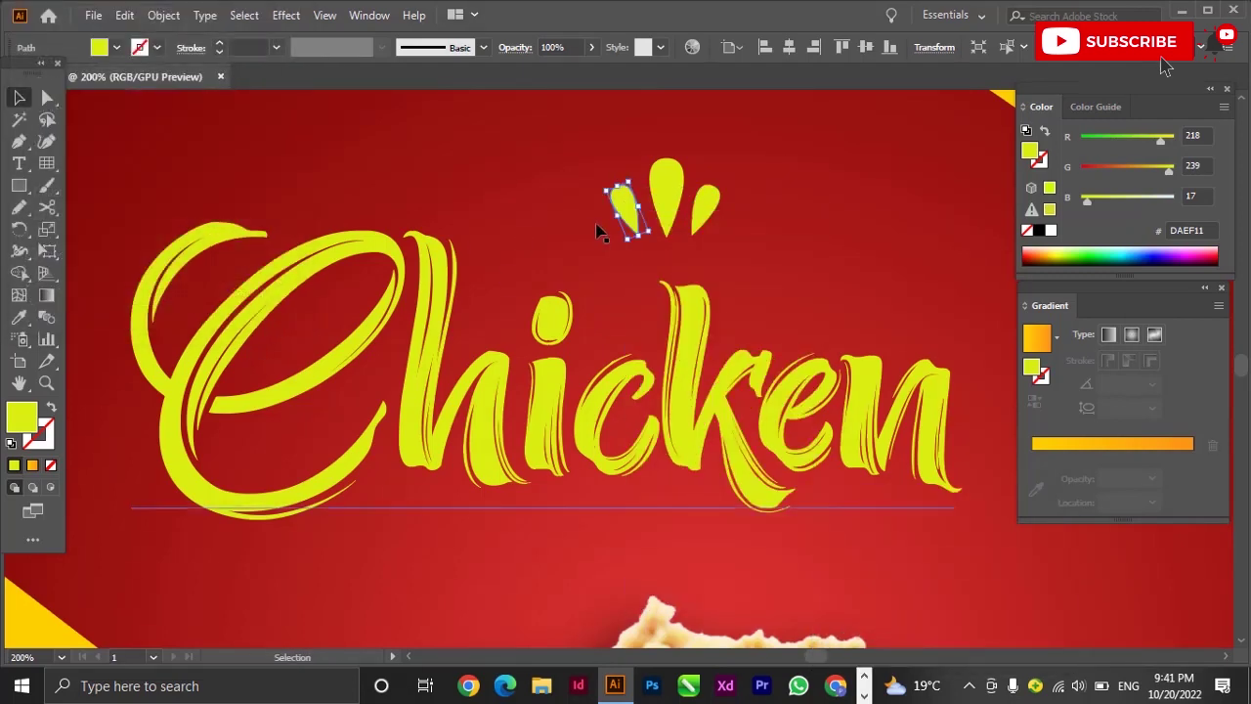
pyautogui.moveTo(638, 227); pyautogui.dragTo(631, 224)
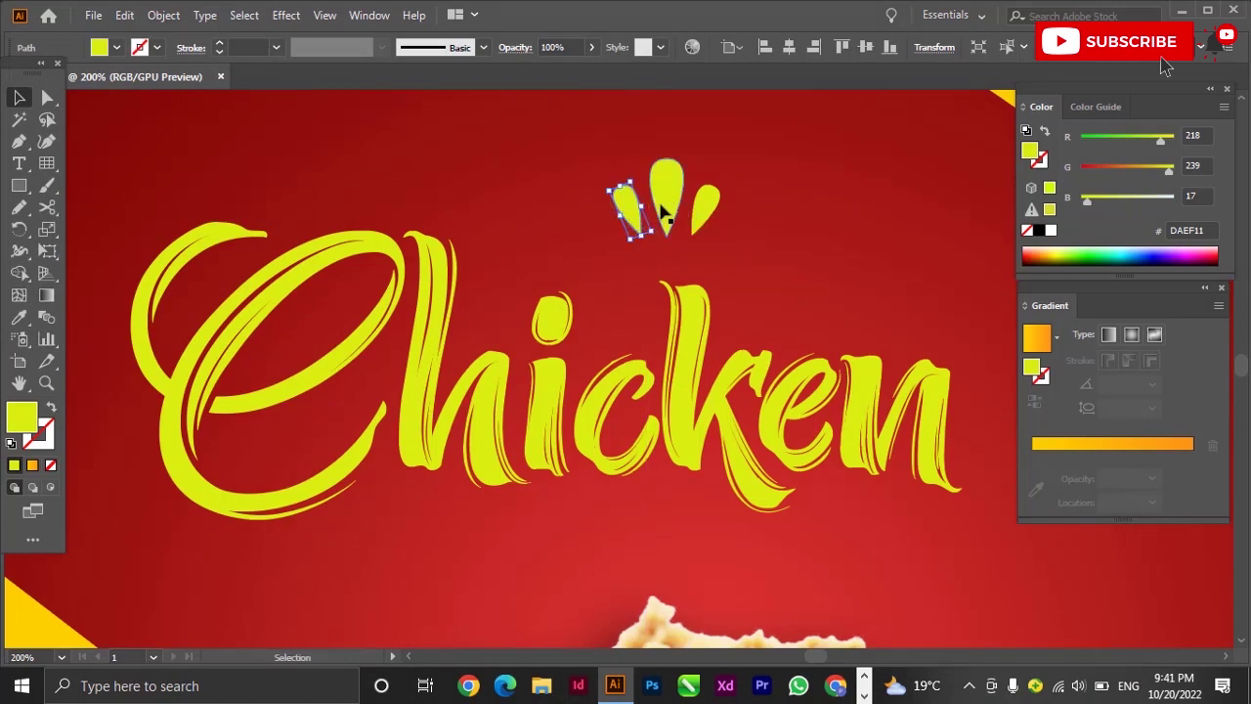
# Fill all three teardrops white.
pyautogui.keyDown('shift'); pyautogui.click(665, 205); pyautogui.keyUp('shift')
pyautogui.keyDown('shift'); pyautogui.click(706, 211); pyautogui.keyUp('shift')
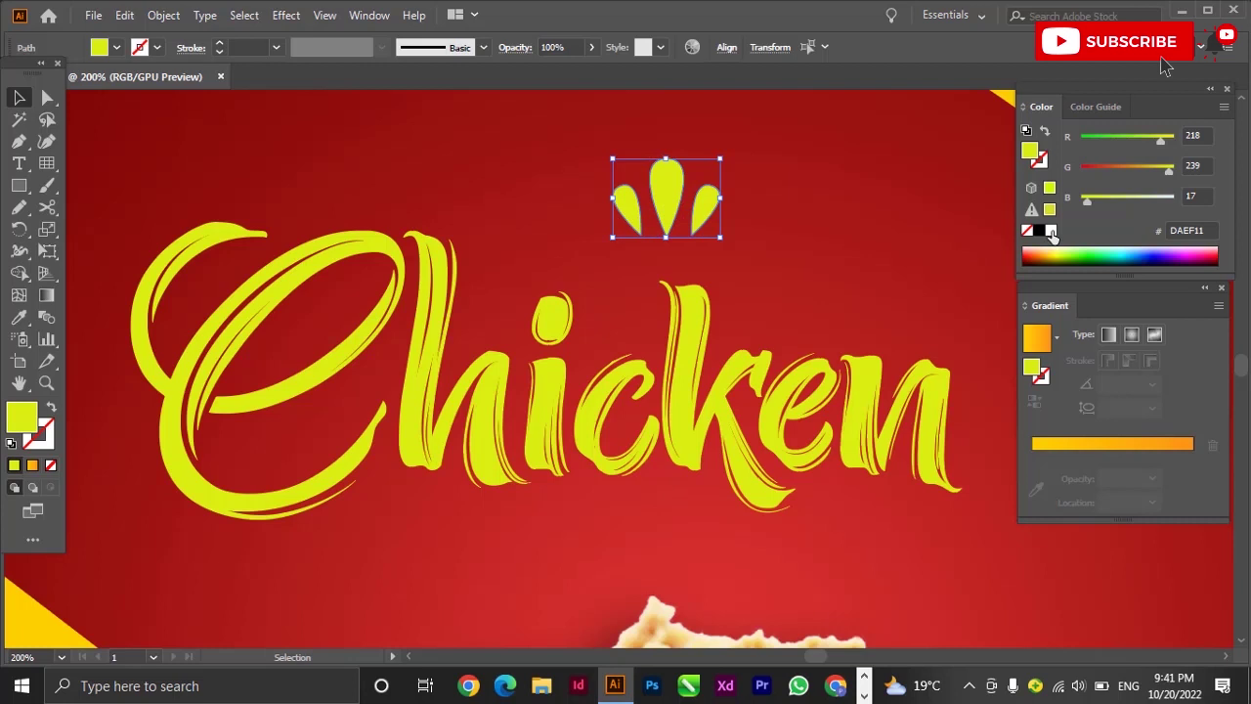
pyautogui.click(1051, 232)
# Move the three teardrops above the end of the Chicken heading.
pyautogui.click(717, 273)
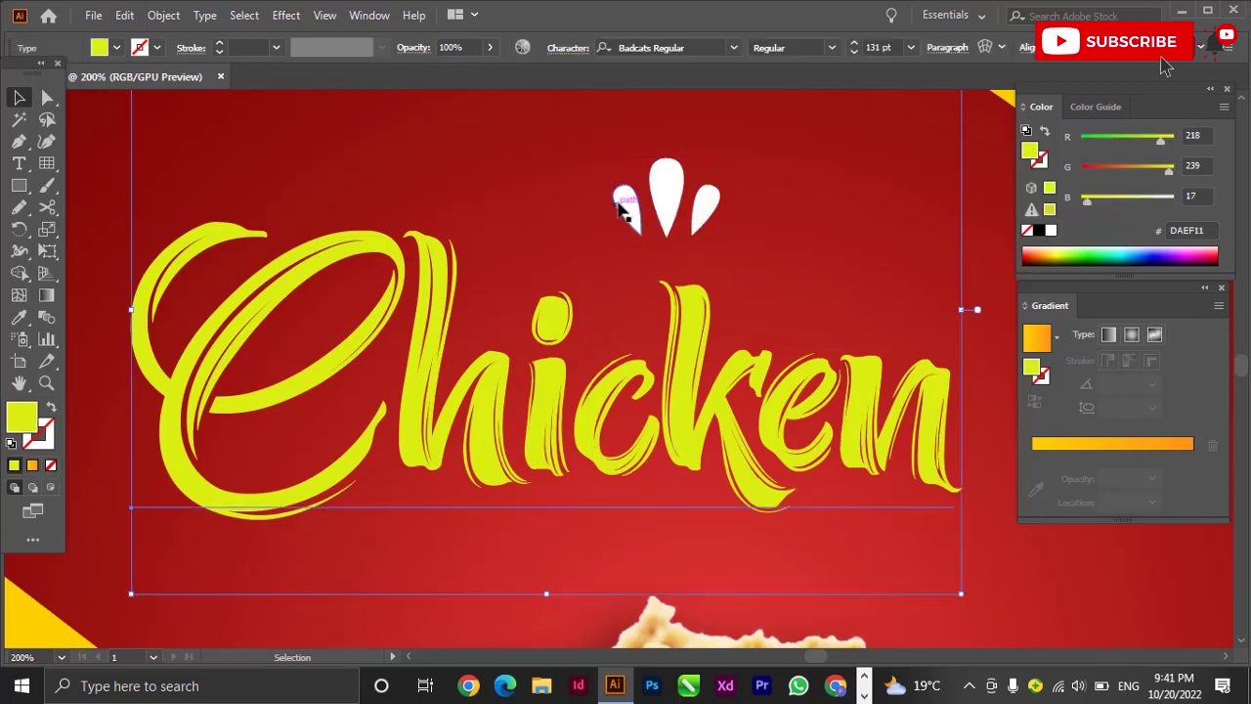
pyautogui.click(634, 208)
pyautogui.keyDown('shift'); pyautogui.click(667, 195); pyautogui.keyUp('shift')
pyautogui.keyDown('shift'); pyautogui.click(706, 223); pyautogui.keyUp('shift')
pyautogui.press('a')
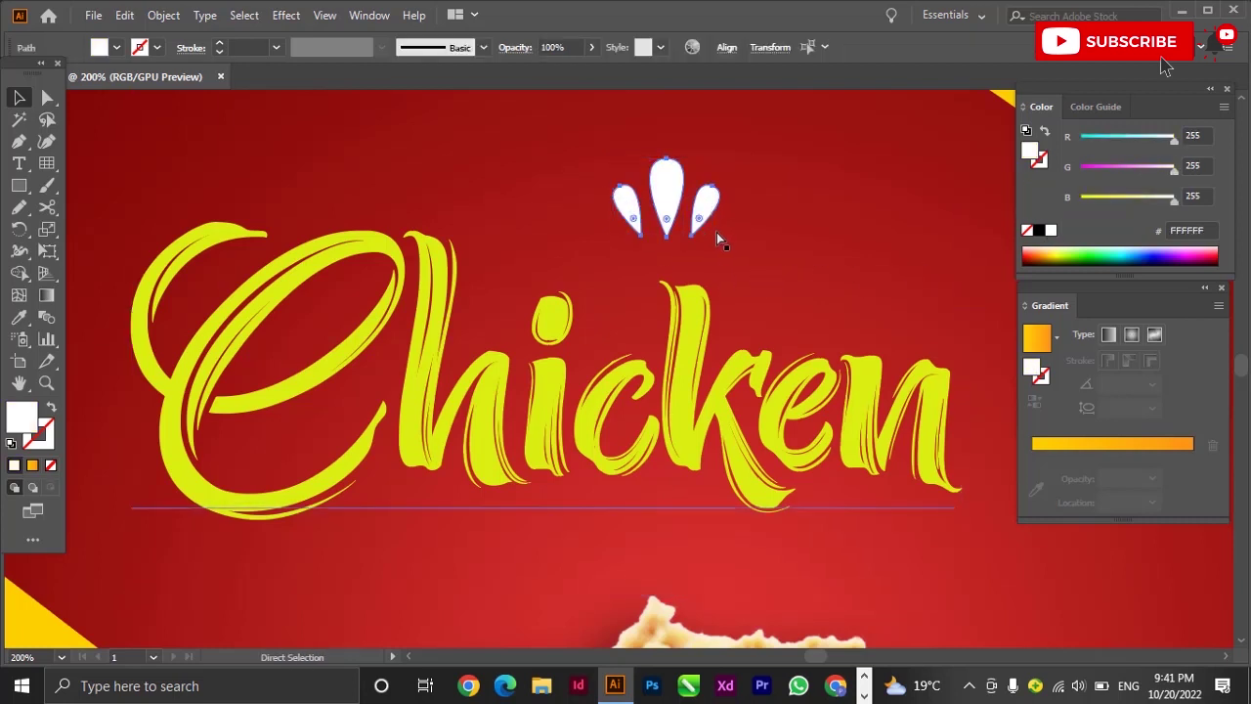
pyautogui.press('v')
pyautogui.moveTo(664, 220)
pyautogui.mouseDown()
pyautogui.moveTo(816, 323)
pyautogui.moveTo(809, 309)
pyautogui.mouseUp()
pyautogui.scroll(-1, 676, 291)
pyautogui.scroll(-1, 675, 290)
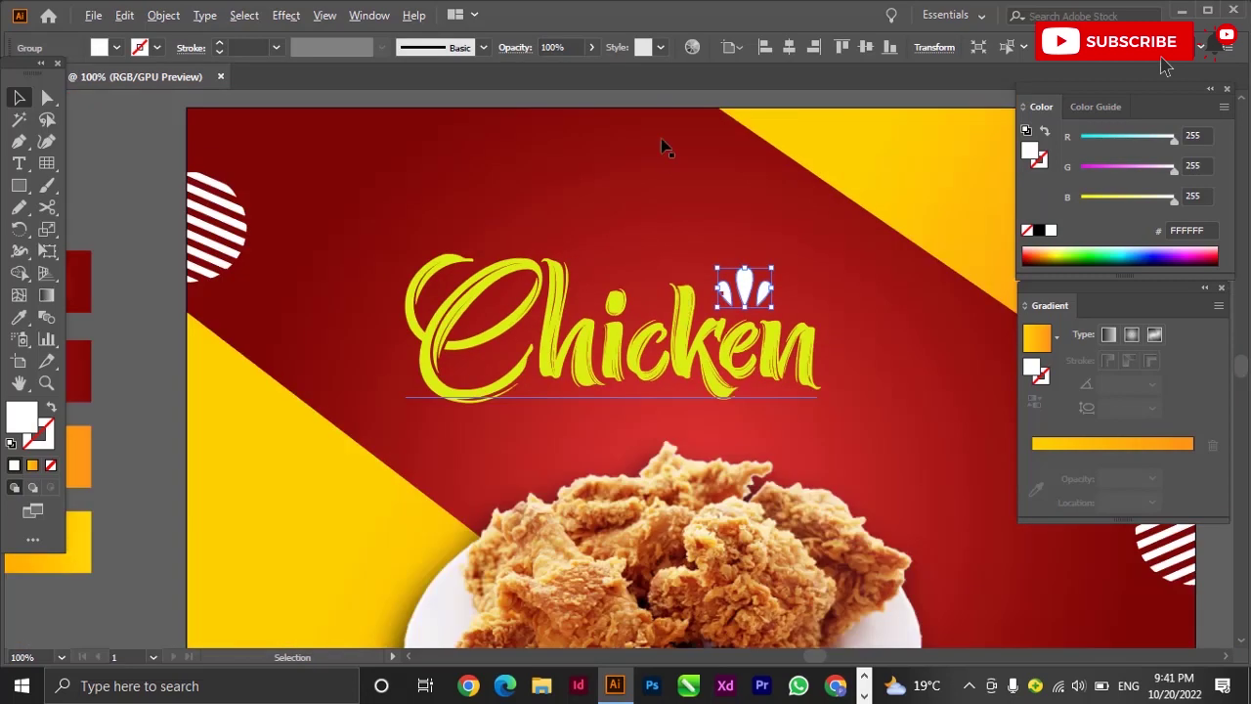
pyautogui.scroll(-1, 660, 98)
pyautogui.moveTo(571, 178); pyautogui.dragTo(581, 256)
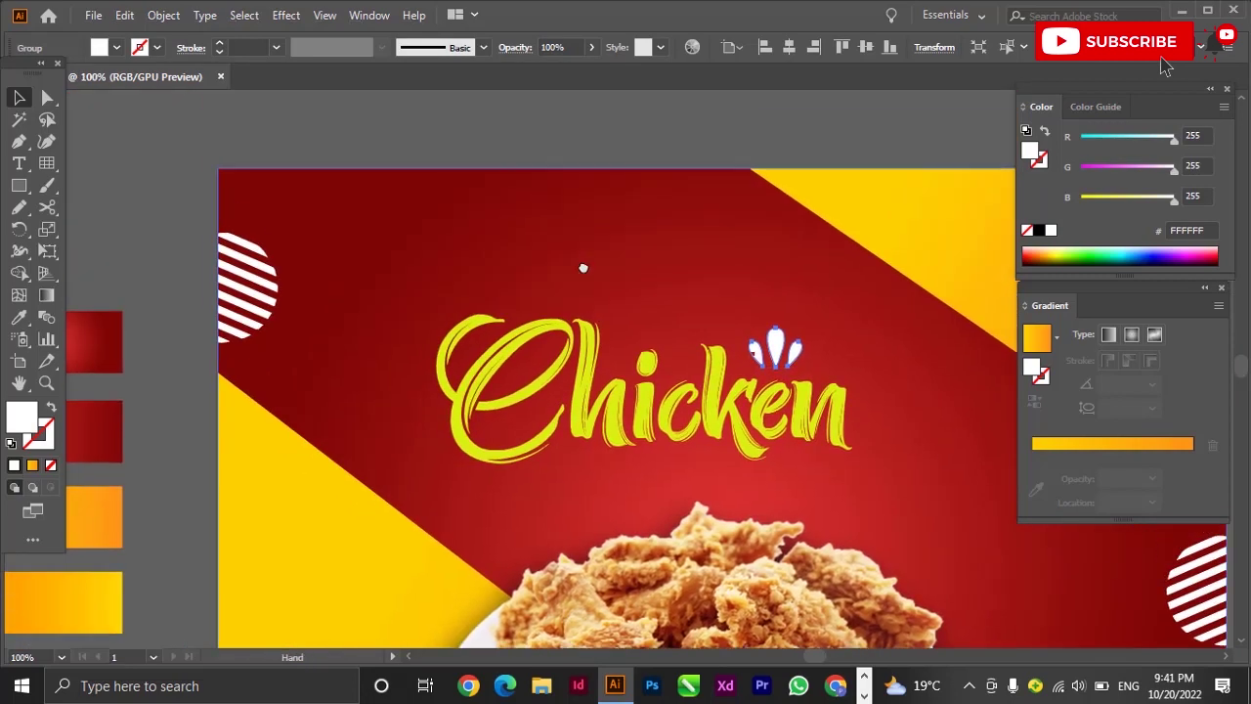
pyautogui.click(575, 136)
pyautogui.scroll(-1, 586, 156)
pyautogui.scroll(1, 631, 235)
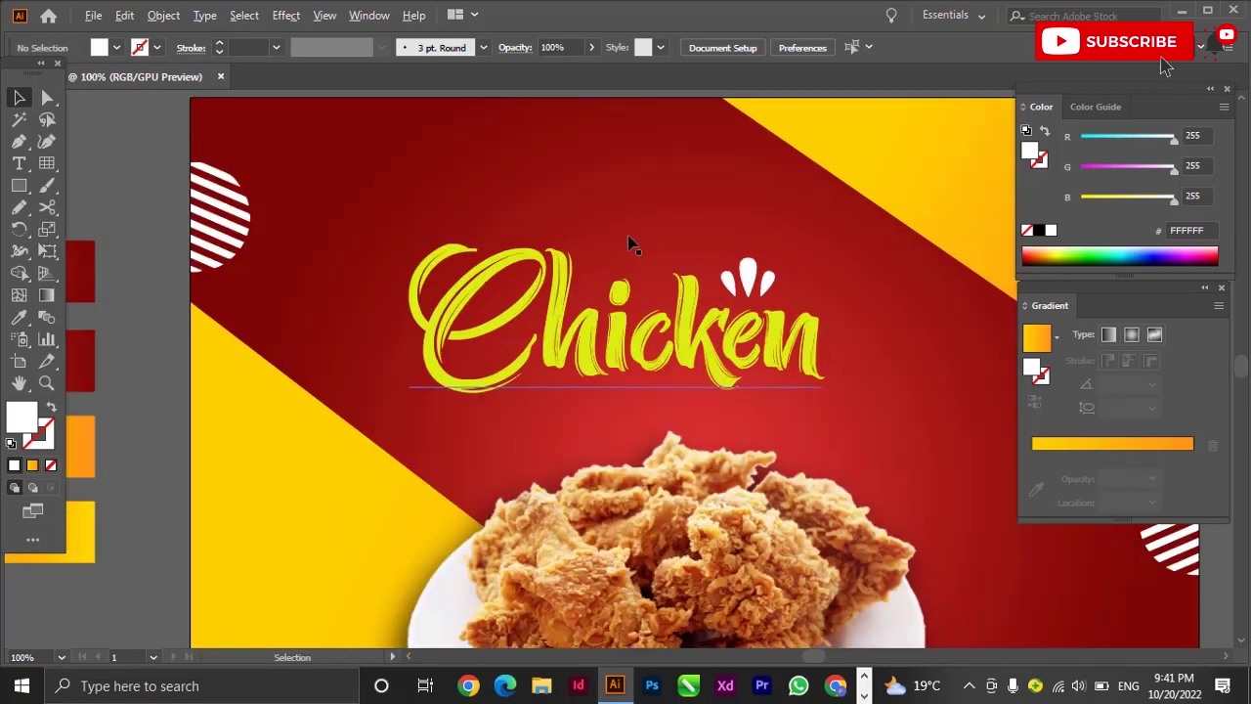
# Give the teardrop group the Chicken lettering's yellow-green using the Eyedropper.
pyautogui.click(768, 296)
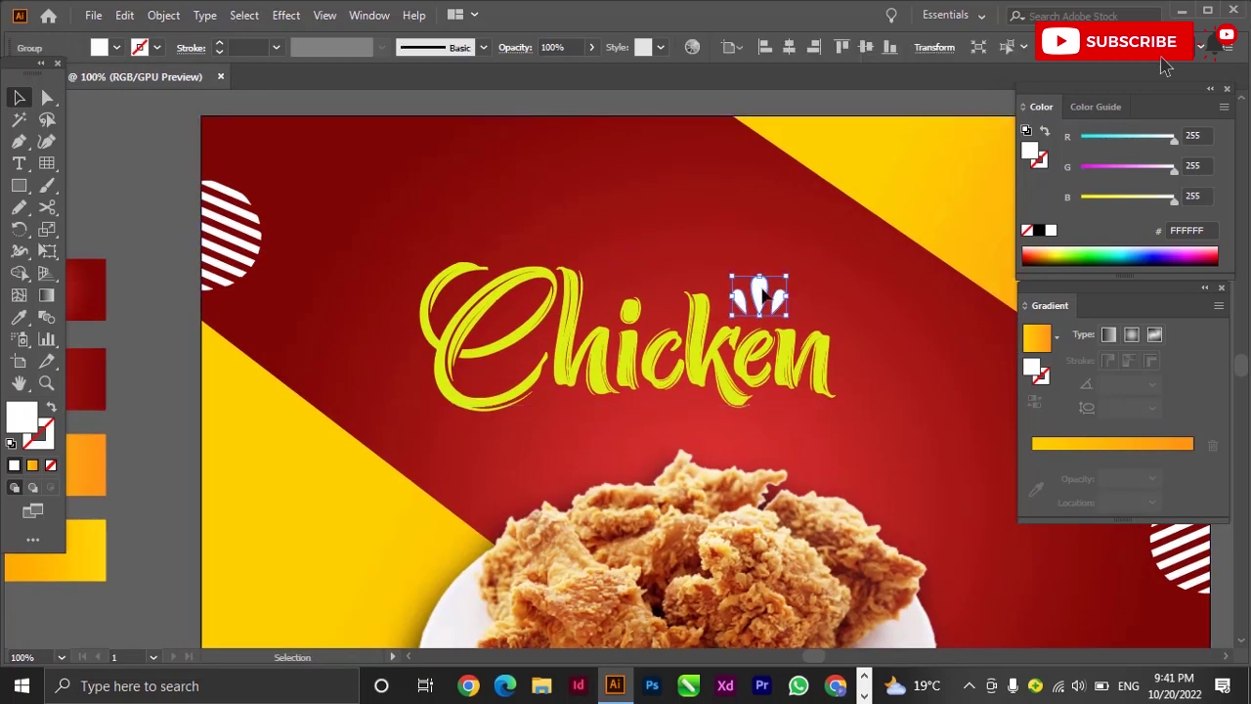
pyautogui.press('i')
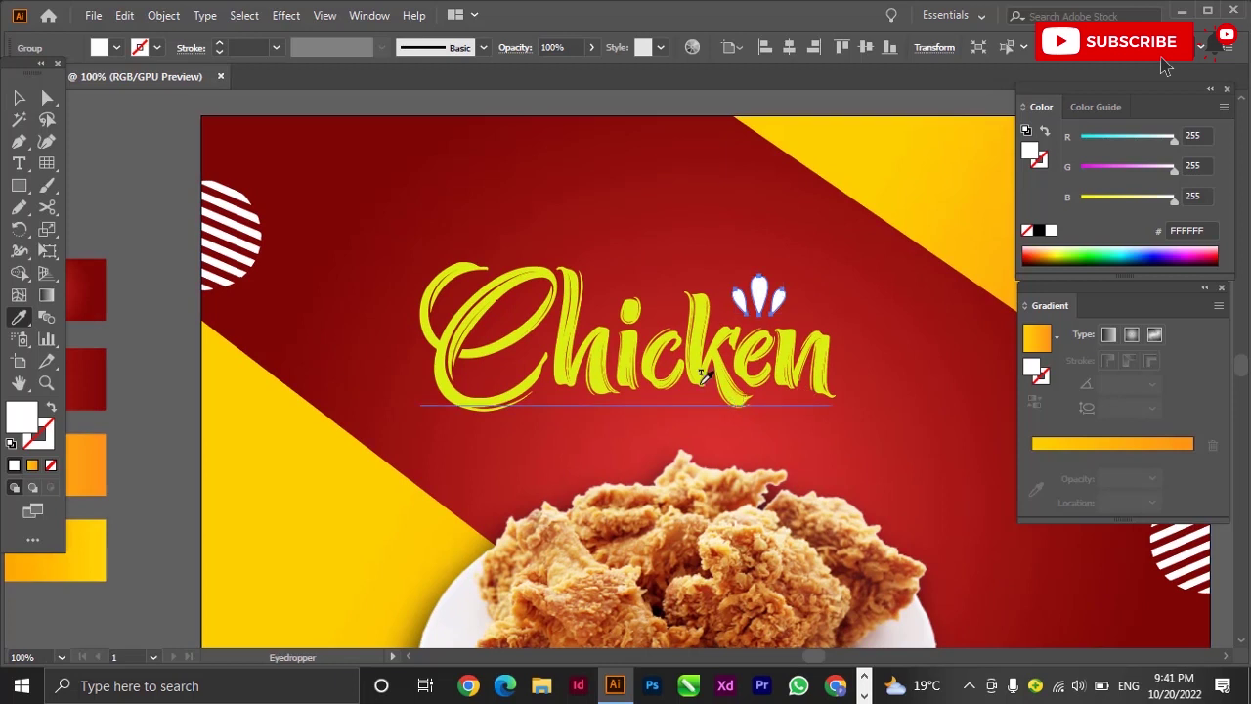
pyautogui.click(696, 360)
pyautogui.press('v')
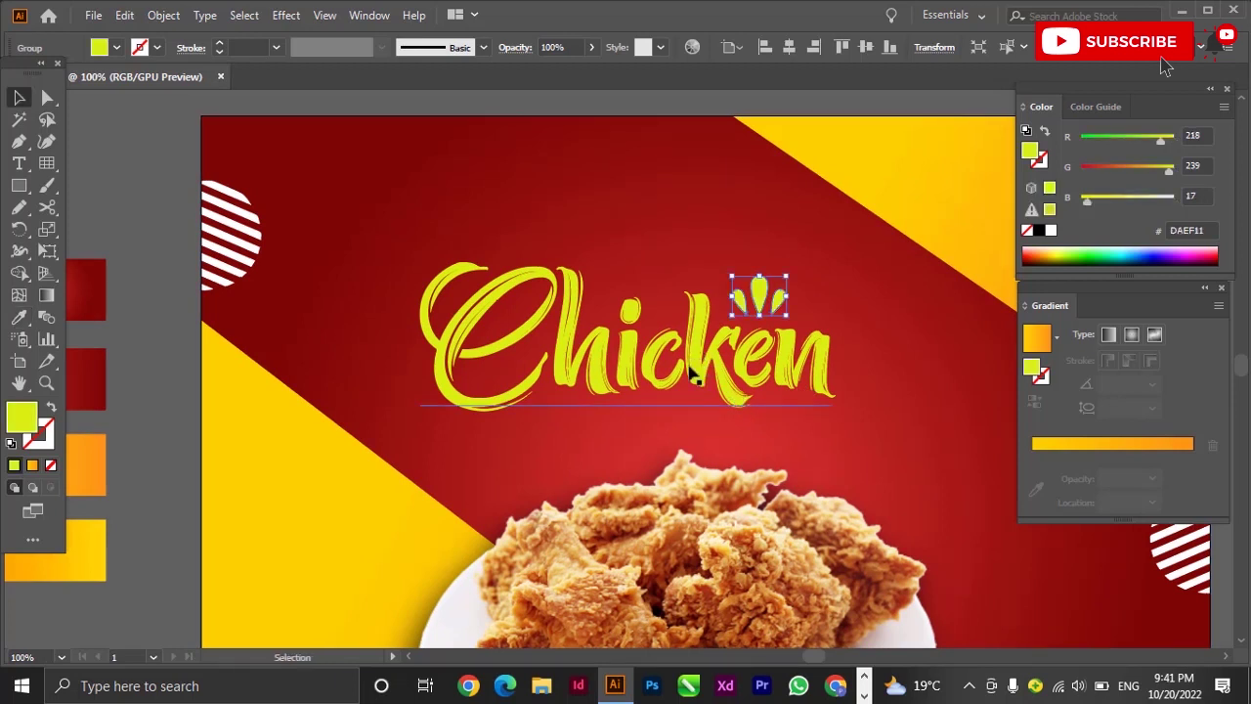
pyautogui.click(672, 112)
pyautogui.scroll(1, 635, 181)
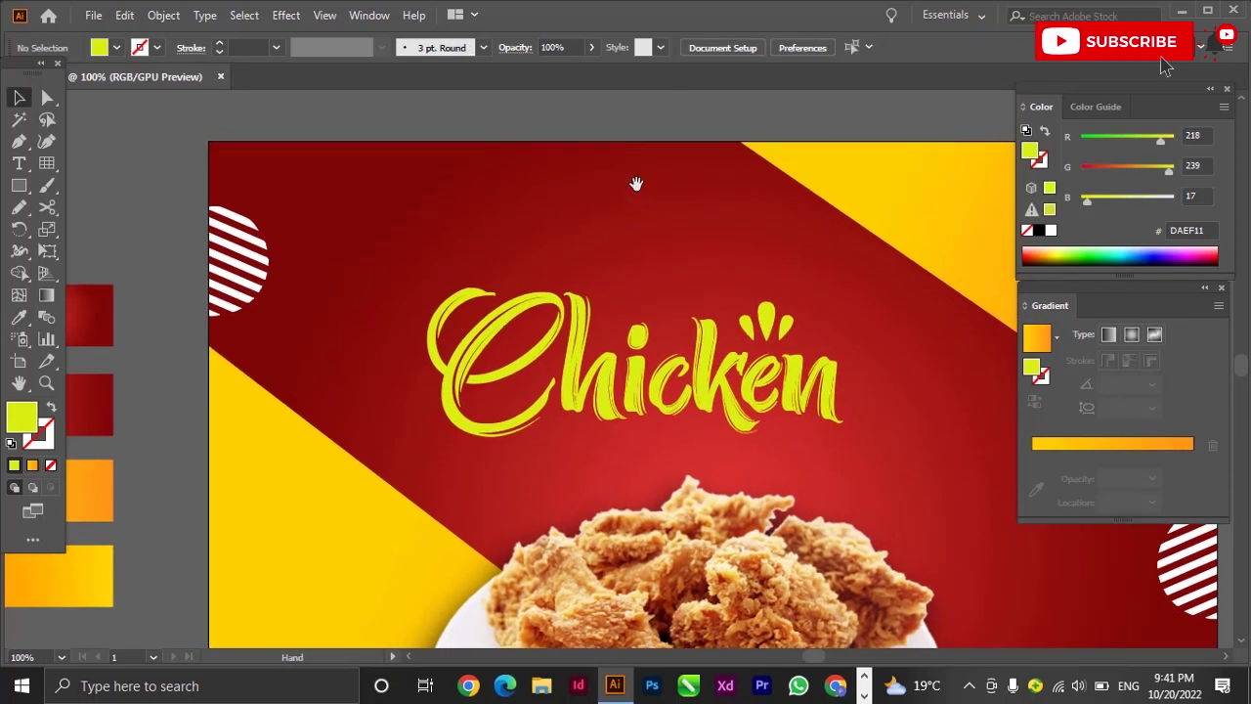
pyautogui.click(18, 163)
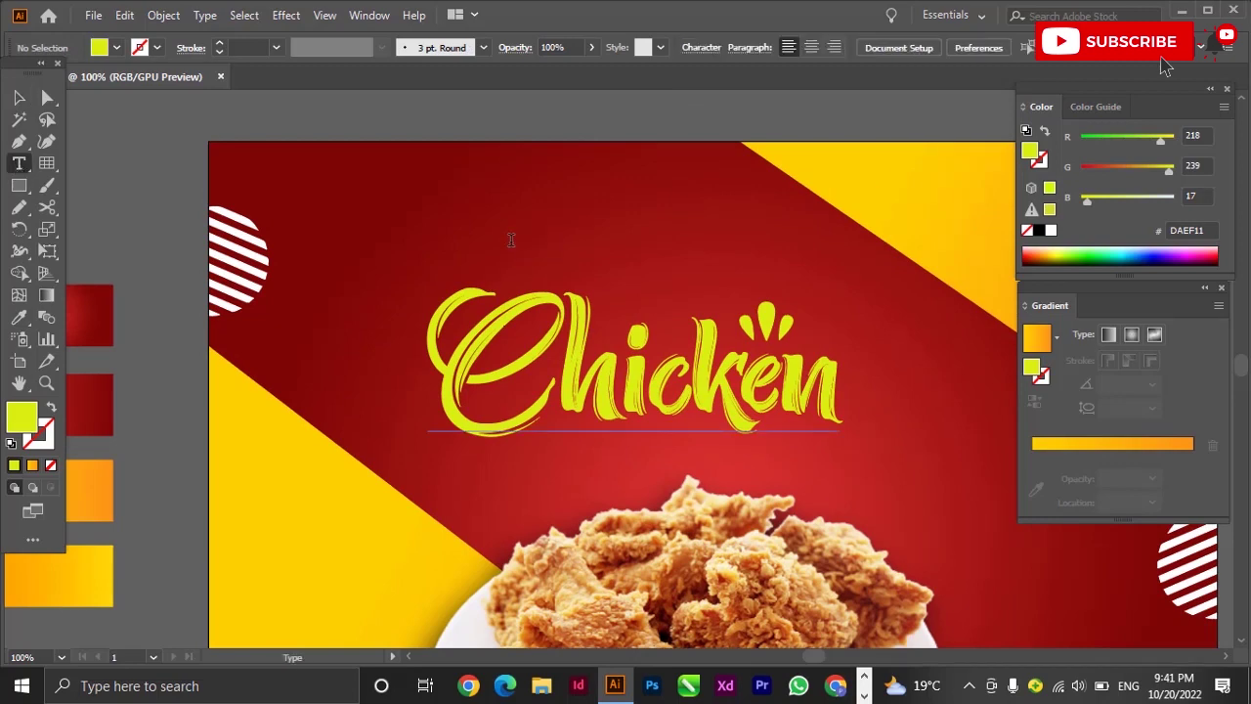
# Type the word HOT above the heading.
pyautogui.click(372, 185)
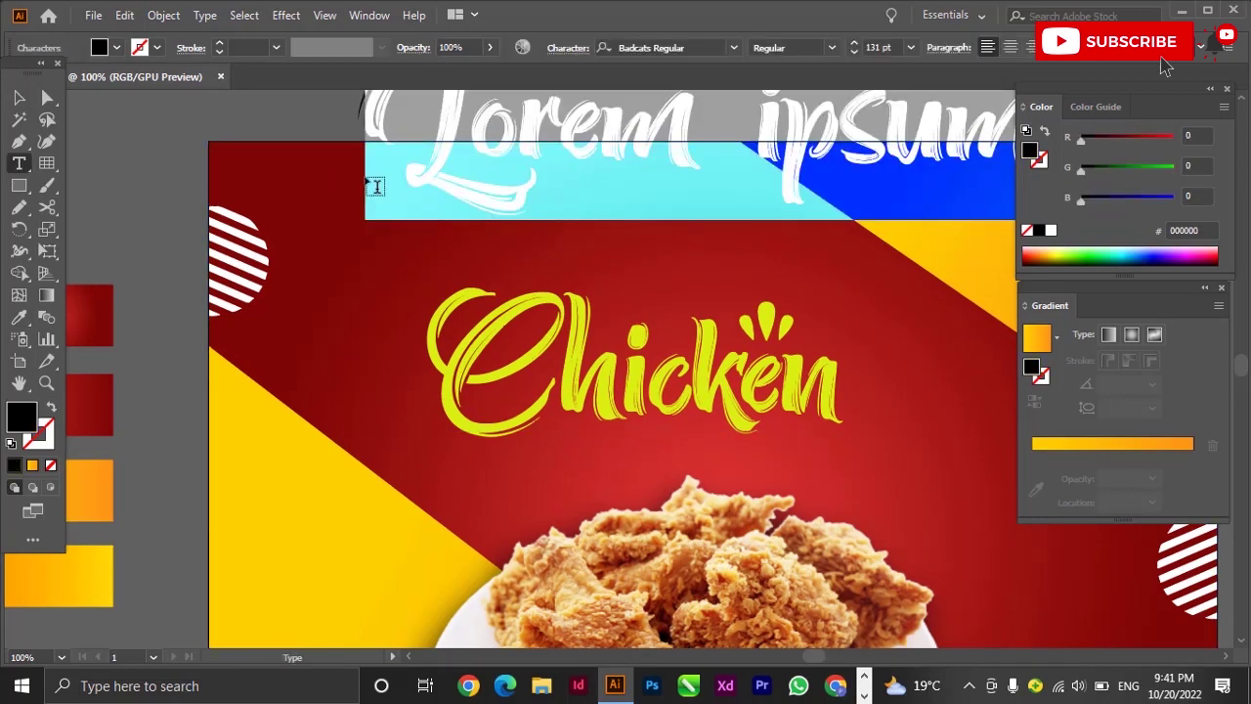
pyautogui.write('HOT')
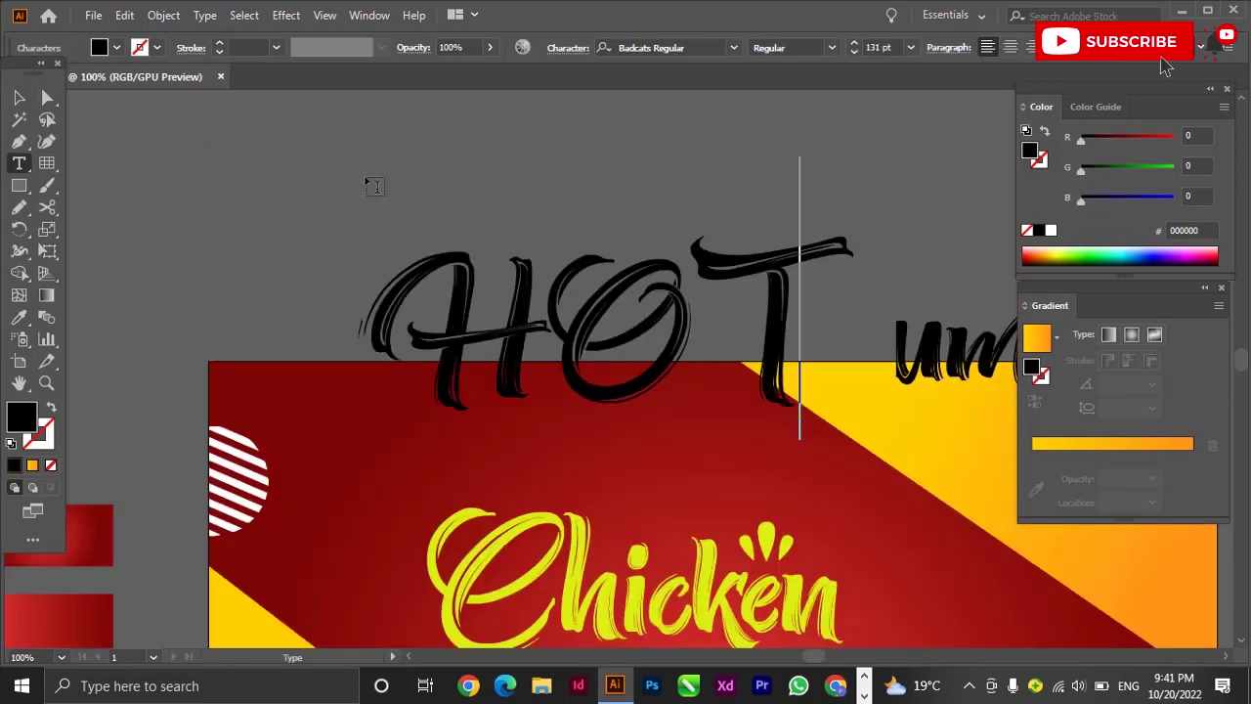
pyautogui.press('Escape')
# Set HOT in the Cheddar Gothic Rough Regular font.
pyautogui.doubleClick(647, 150)
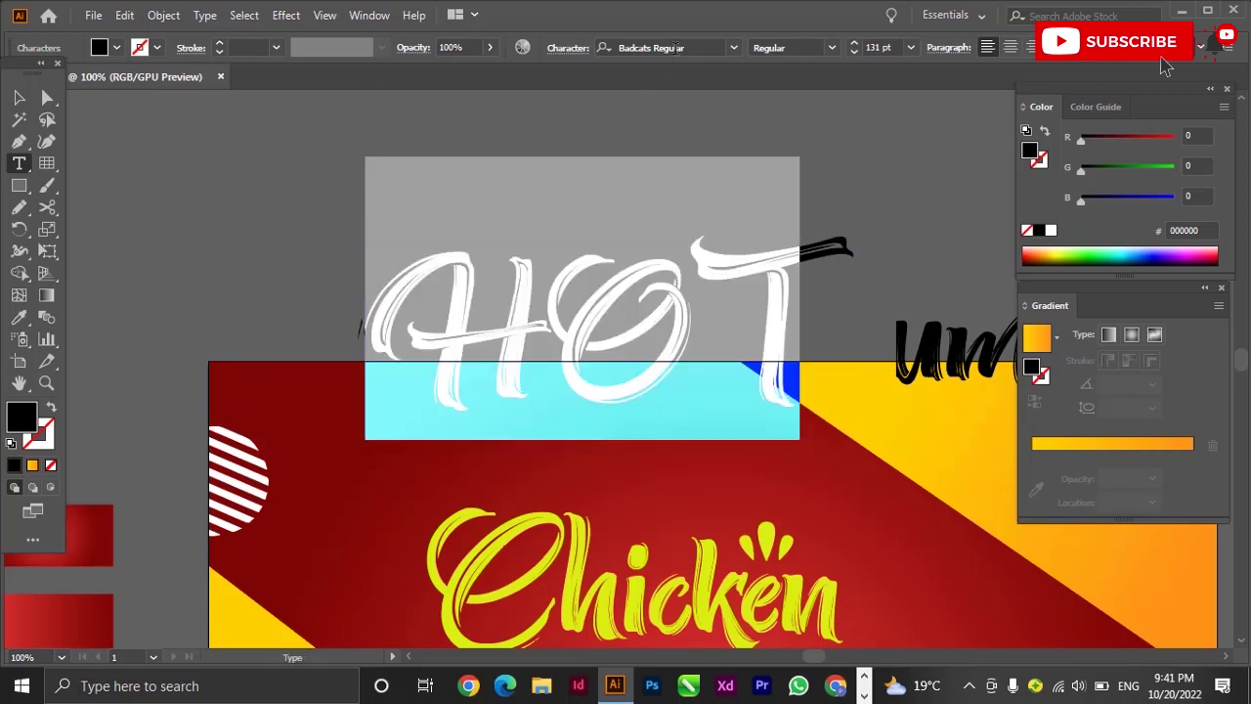
pyautogui.click(694, 47)
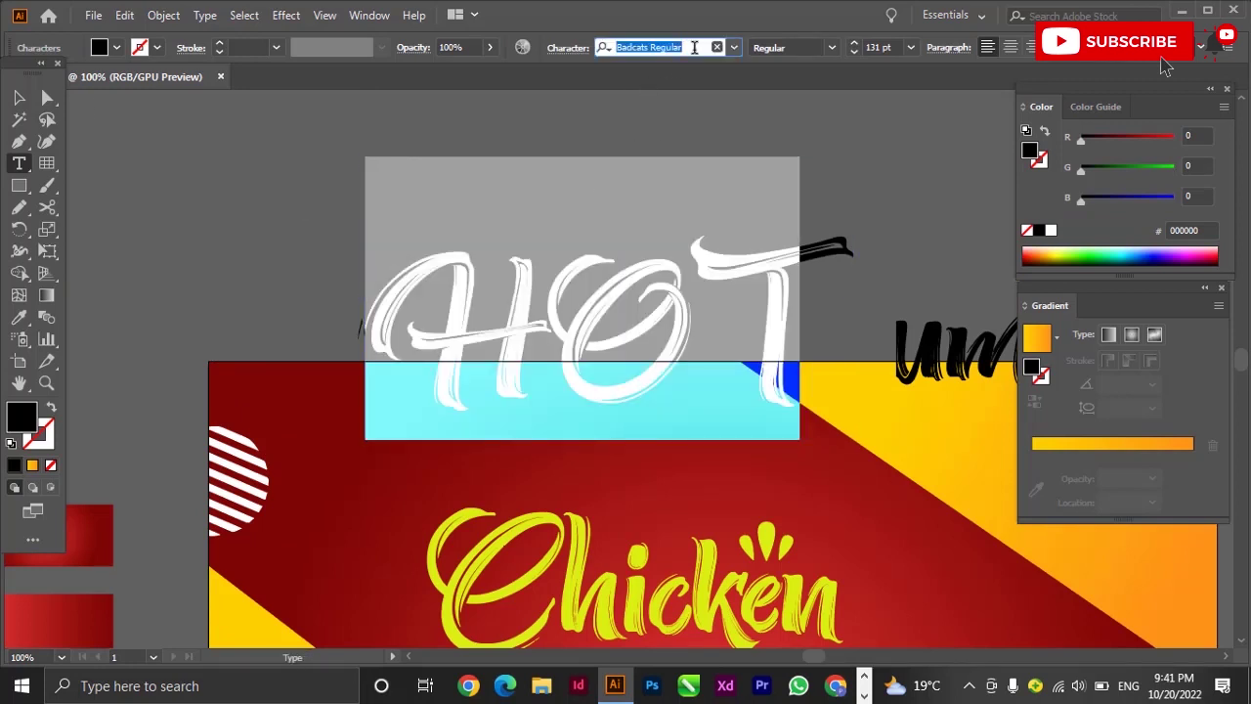
pyautogui.write('d')
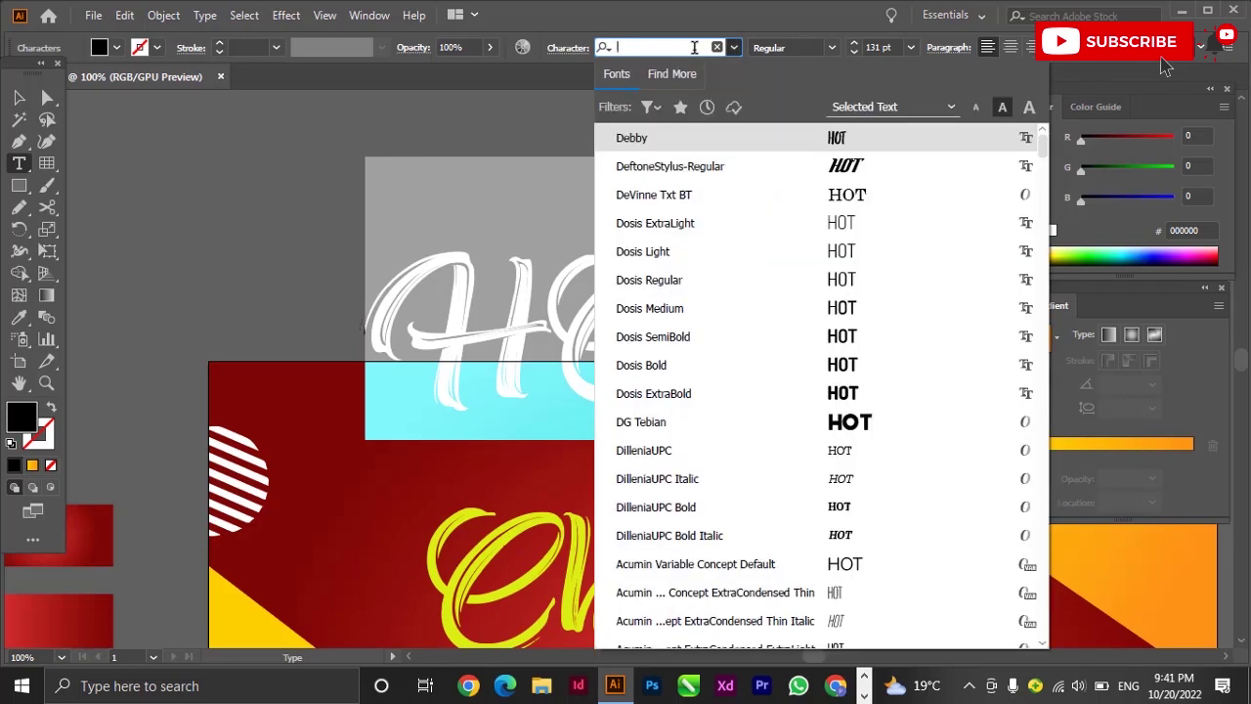
pyautogui.write('go')
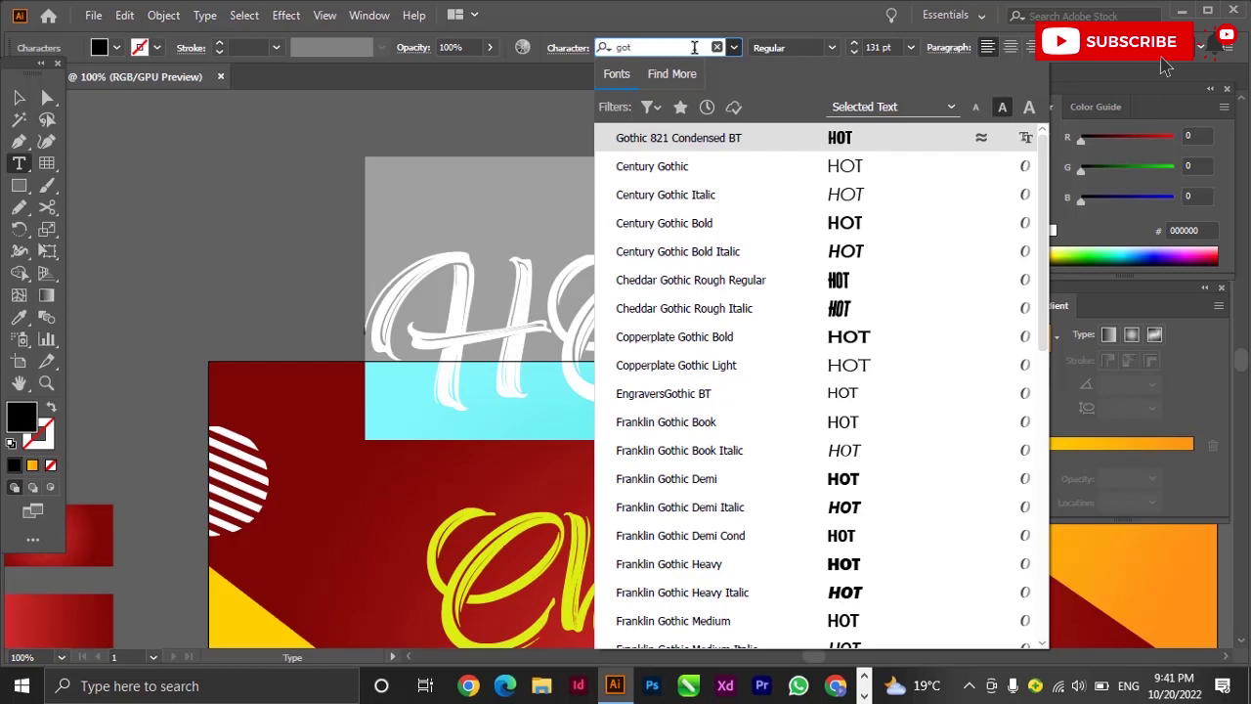
pyautogui.press('BackSpace')
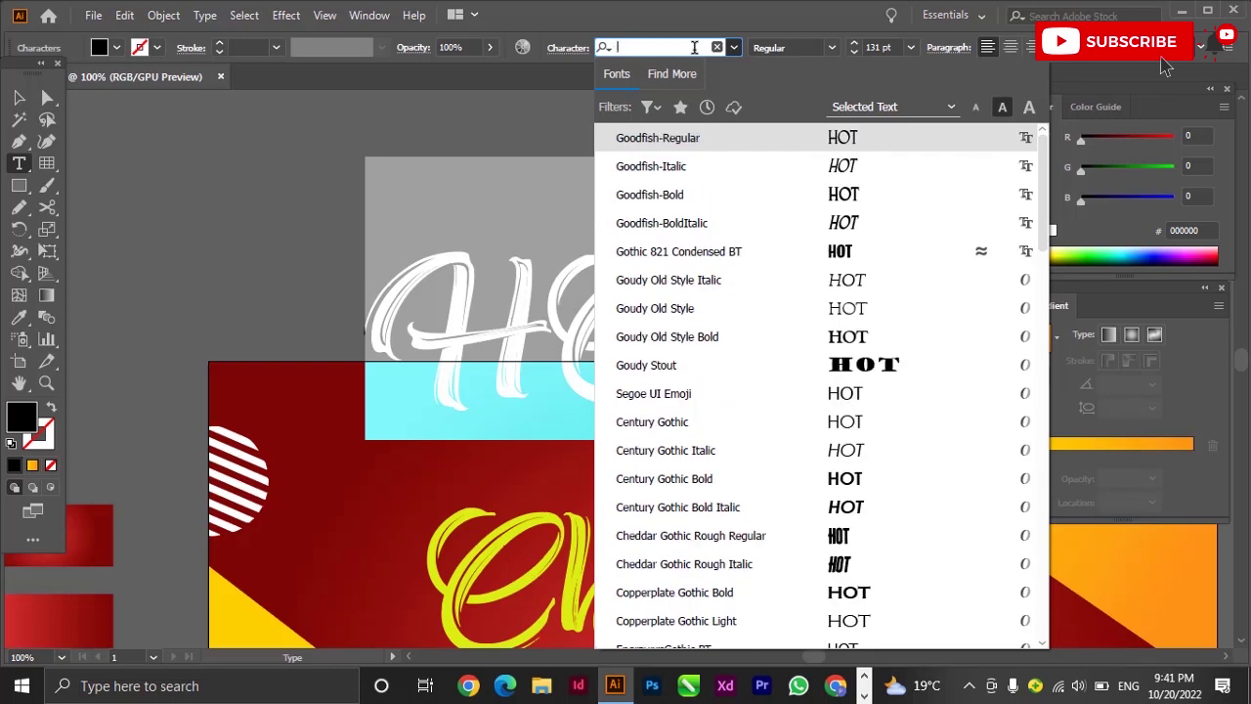
pyautogui.press('BackSpace')
pyautogui.press('BackSpace')
pyautogui.write('chedd')
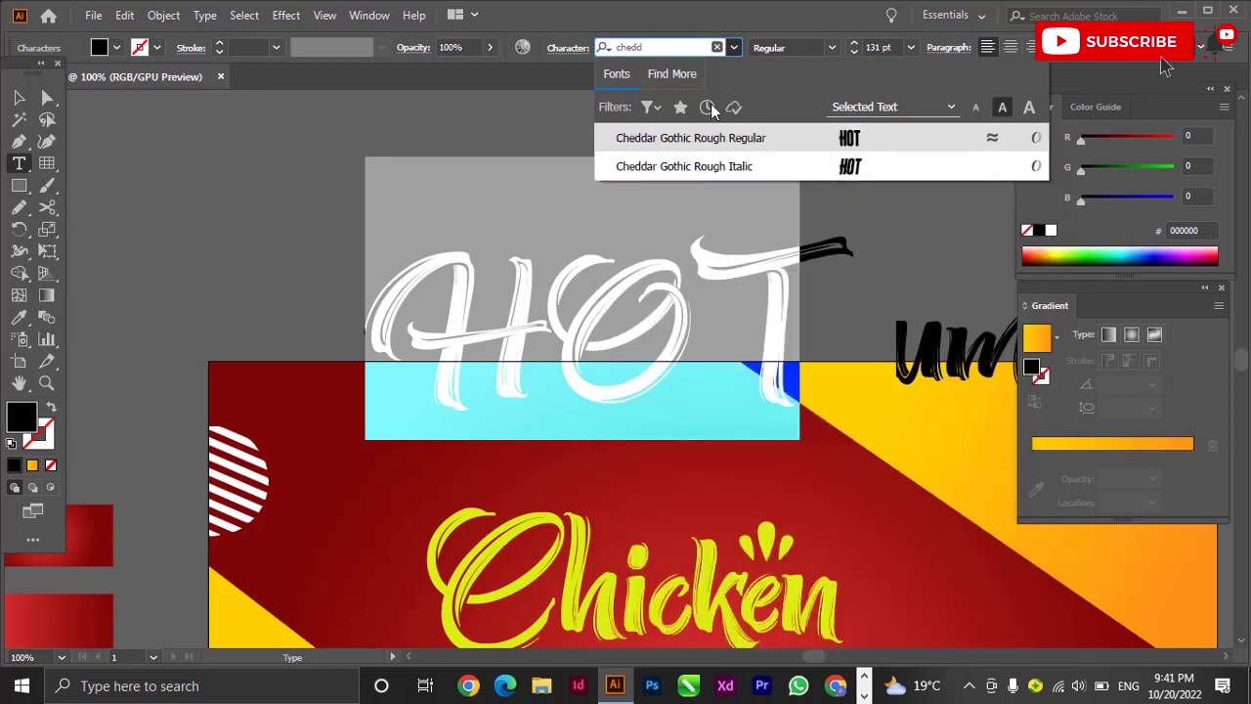
pyautogui.click(709, 142)
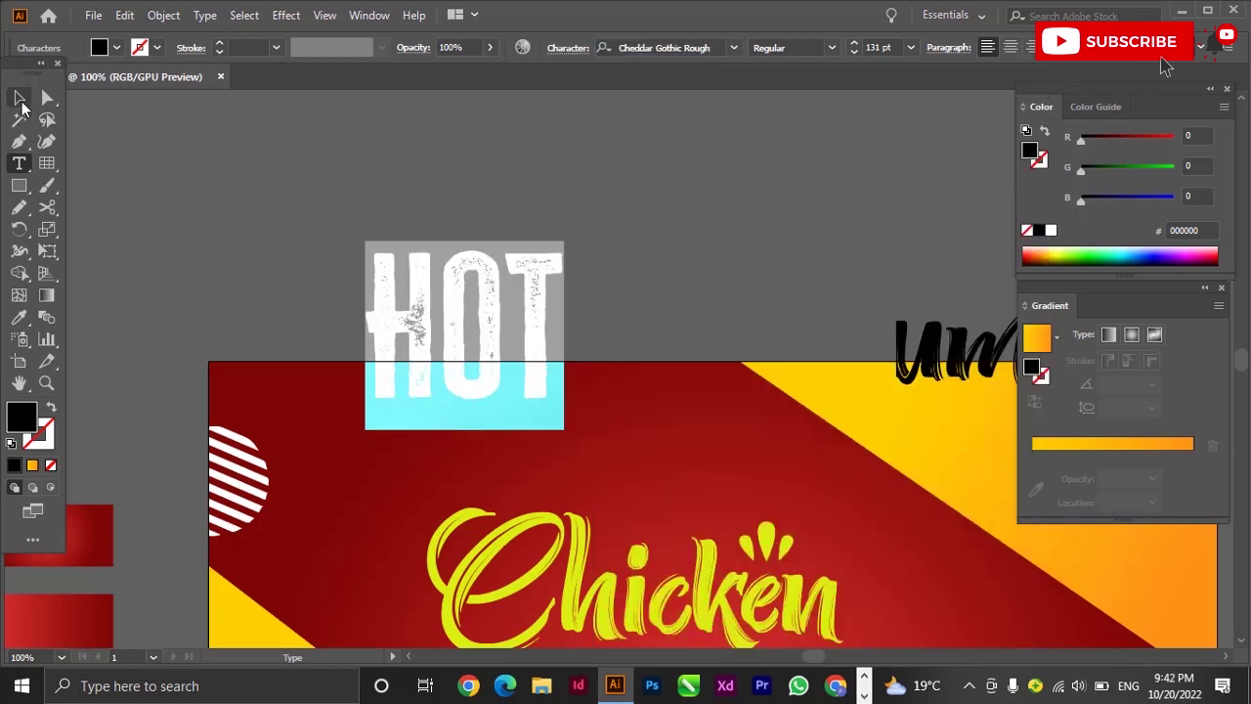
# Shrink HOT to about 52.1 pt and place it just above Chicken on the red background.
pyautogui.click(20, 101)
pyautogui.moveTo(513, 391)
pyautogui.mouseDown()
pyautogui.moveTo(483, 354)
pyautogui.moveTo(533, 499)
pyautogui.moveTo(535, 455)
pyautogui.mouseUp()
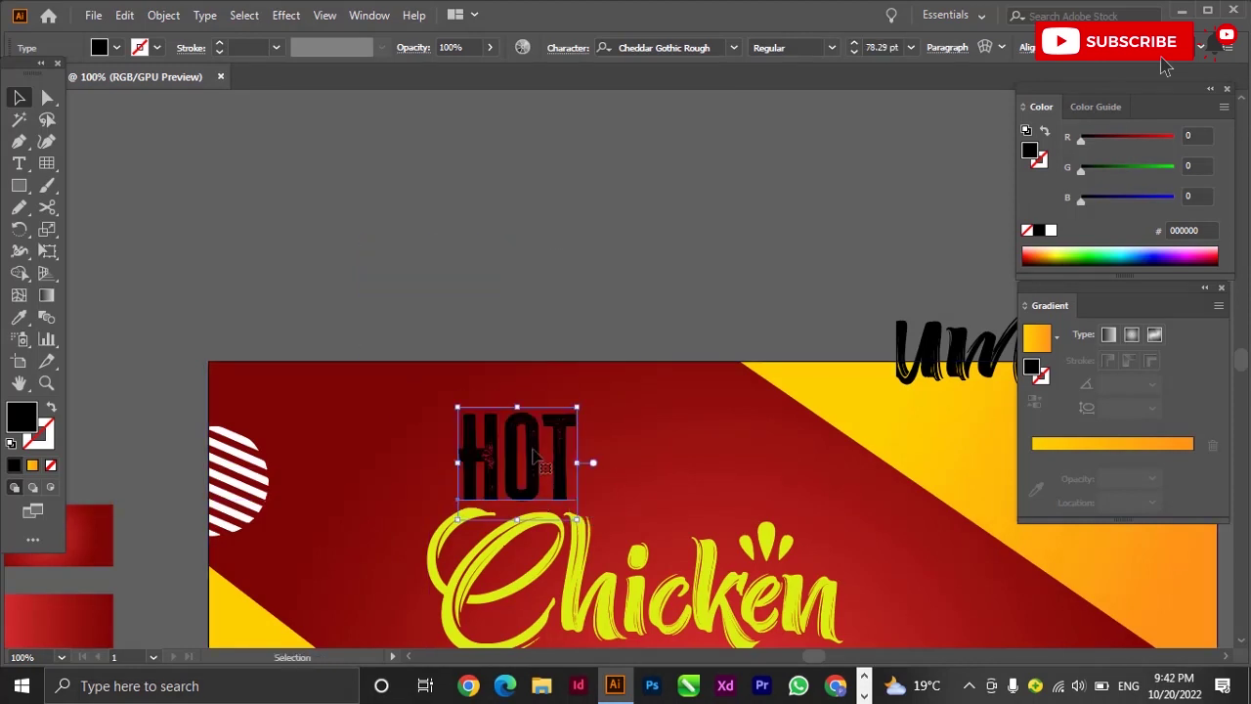
pyautogui.moveTo(456, 409); pyautogui.dragTo(495, 438)
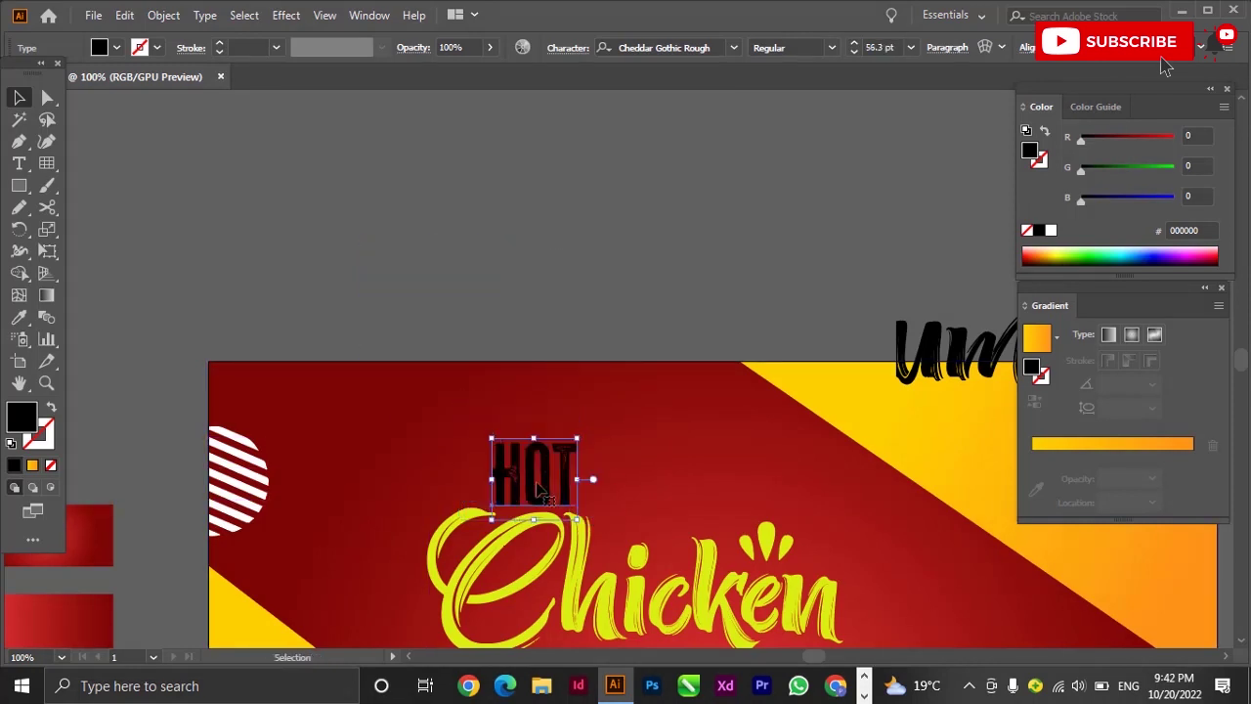
pyautogui.moveTo(531, 485); pyautogui.dragTo(523, 486)
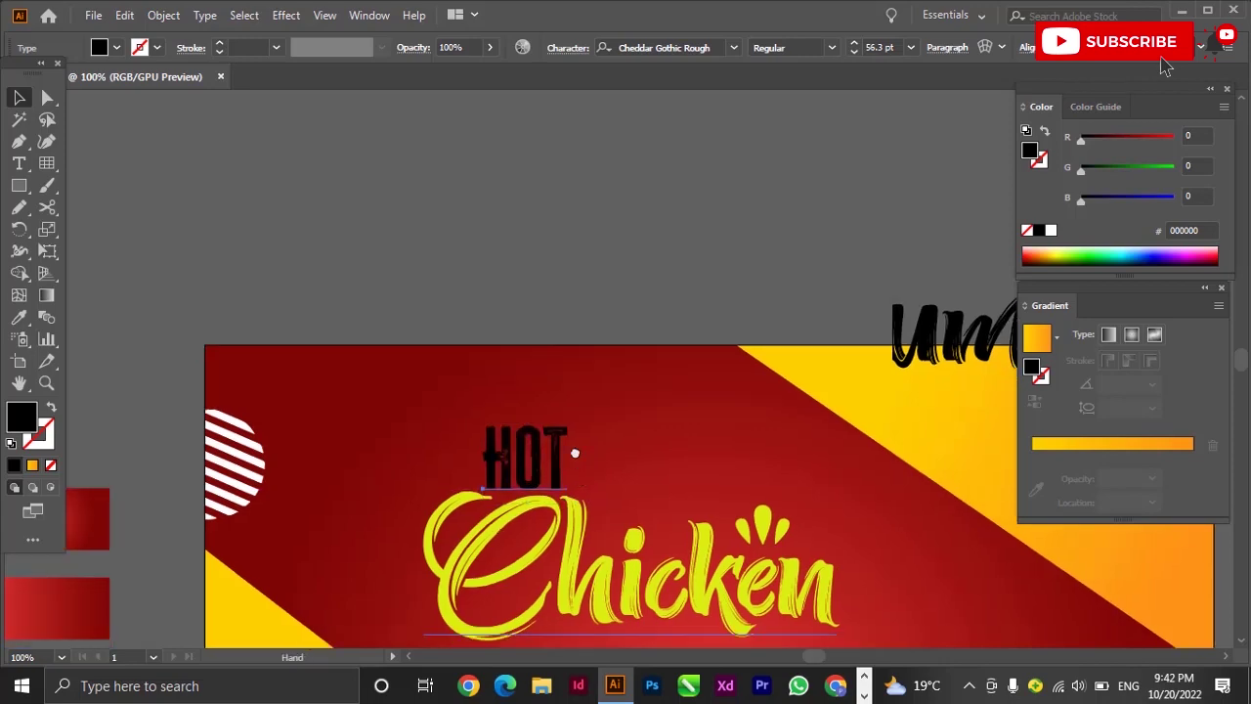
pyautogui.scroll(-3, 571, 430)
pyautogui.moveTo(544, 329); pyautogui.dragTo(537, 335)
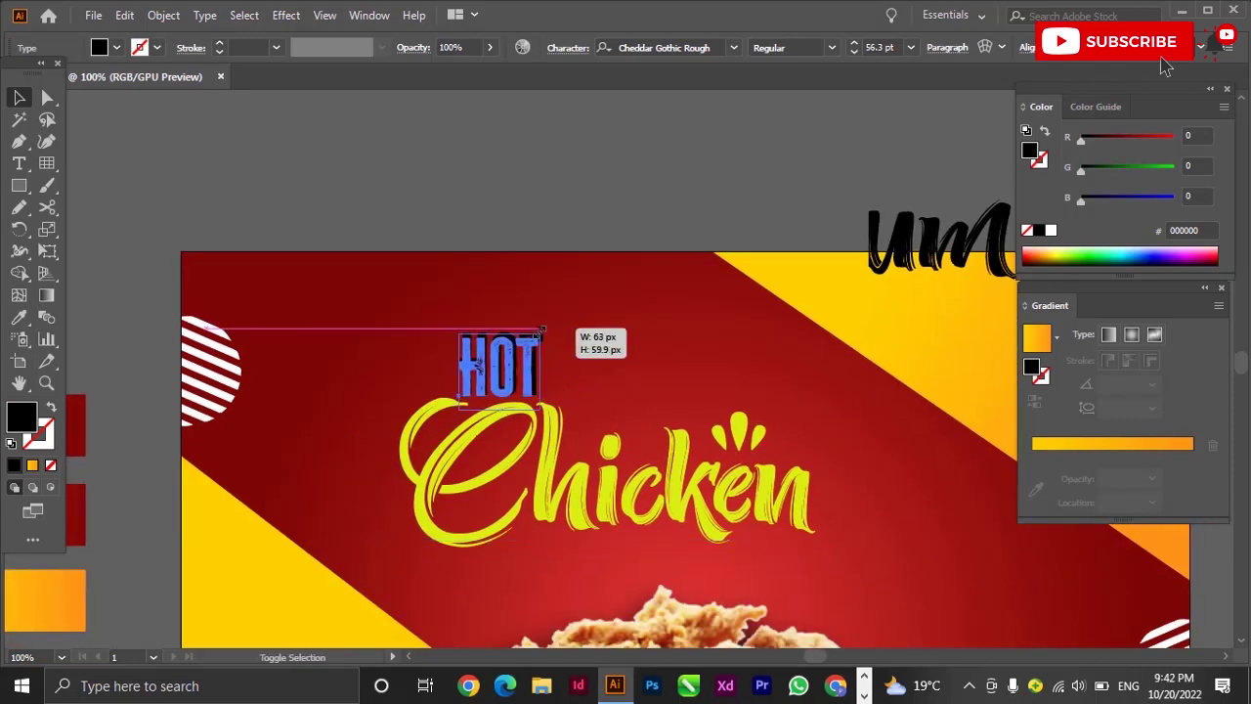
# Fill the HOT text white (#FFFFFF).
pyautogui.doubleClick(21, 417)
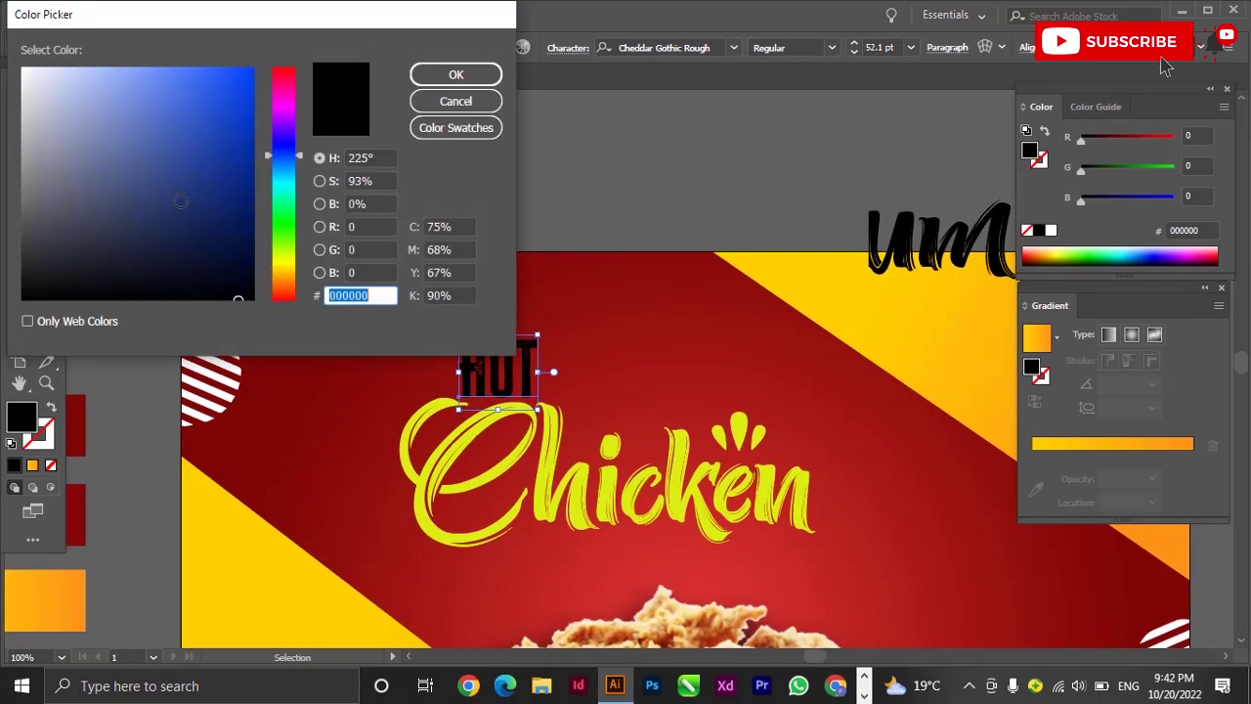
pyautogui.moveTo(98, 120); pyautogui.dragTo(21, 69)
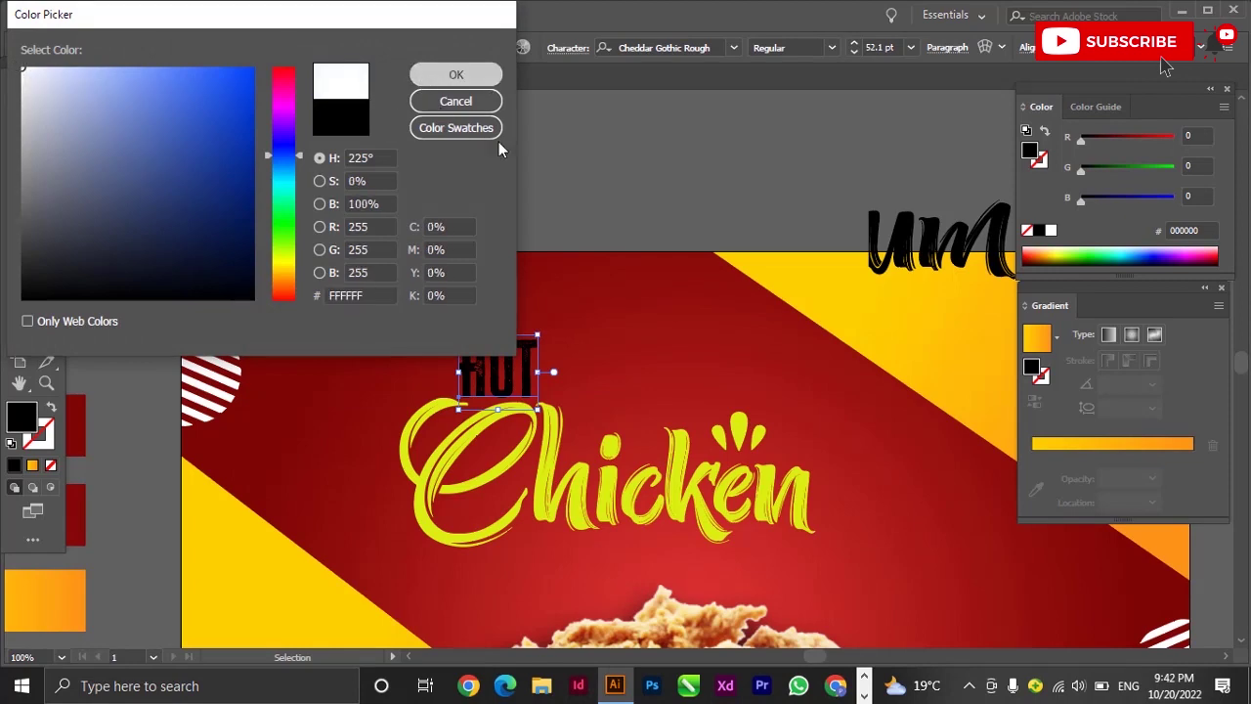
pyautogui.click(455, 76)
pyautogui.moveTo(614, 242); pyautogui.dragTo(535, 116)
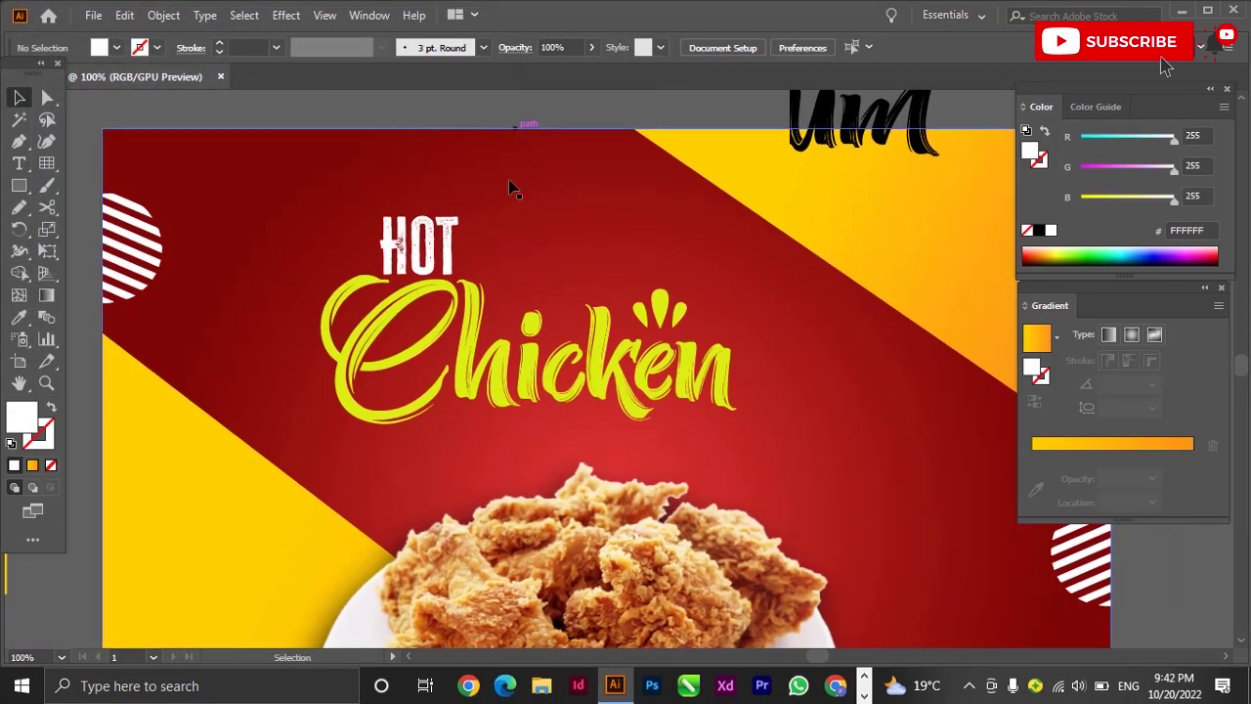
# Duplicate HOT below Chicken and retype the copy as SPICY.
pyautogui.moveTo(448, 253); pyautogui.dragTo(718, 452)
pyautogui.doubleClick(728, 452)
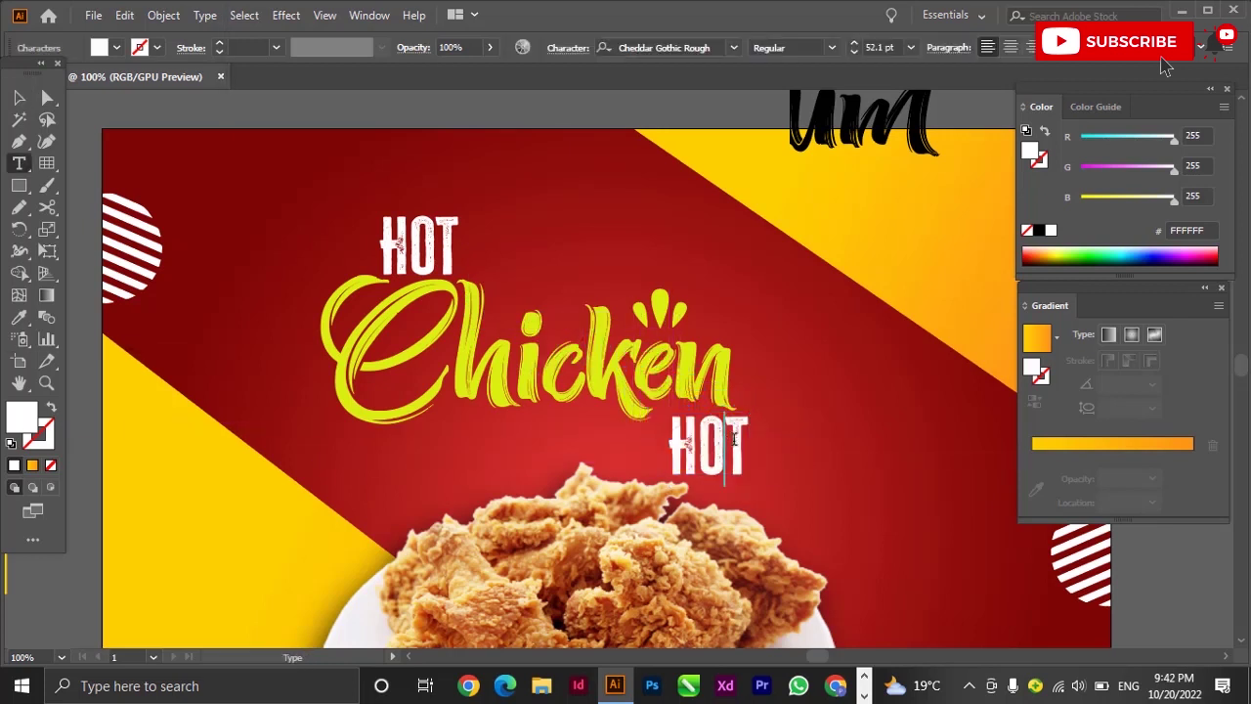
pyautogui.hotkey('ctrl', 'a')
pyautogui.press('Delete')
pyautogui.write('SP')
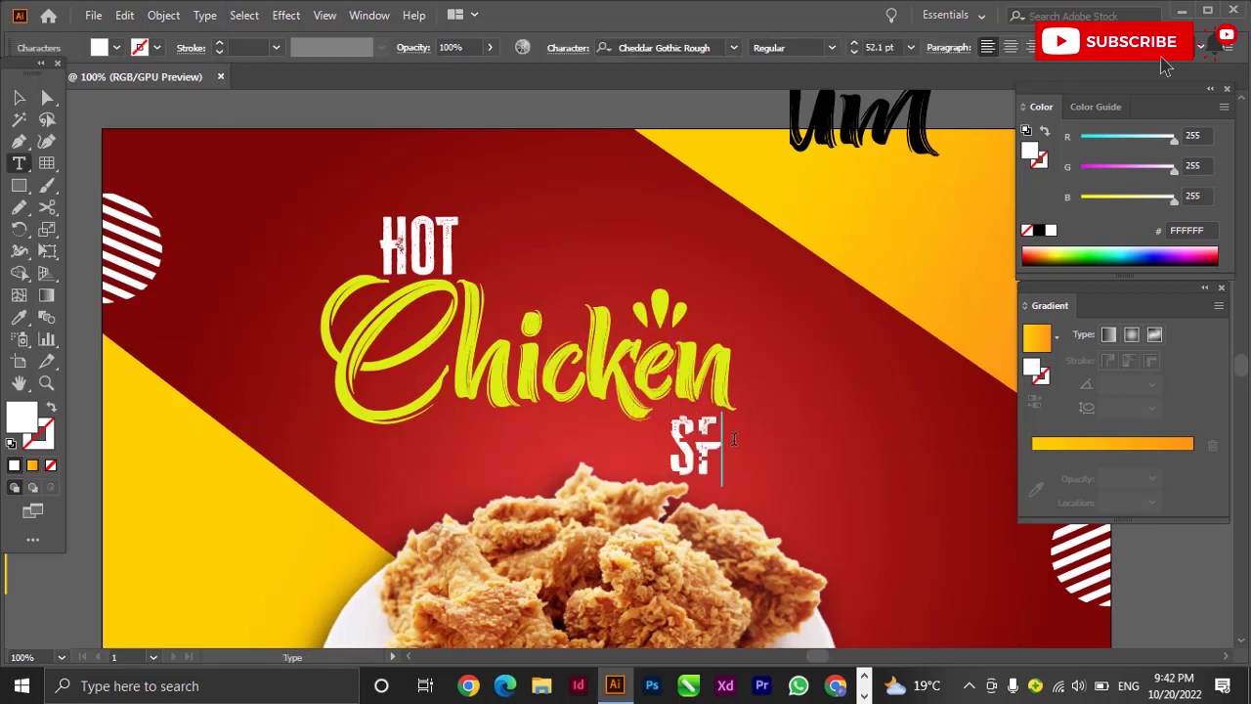
pyautogui.write('ICY')
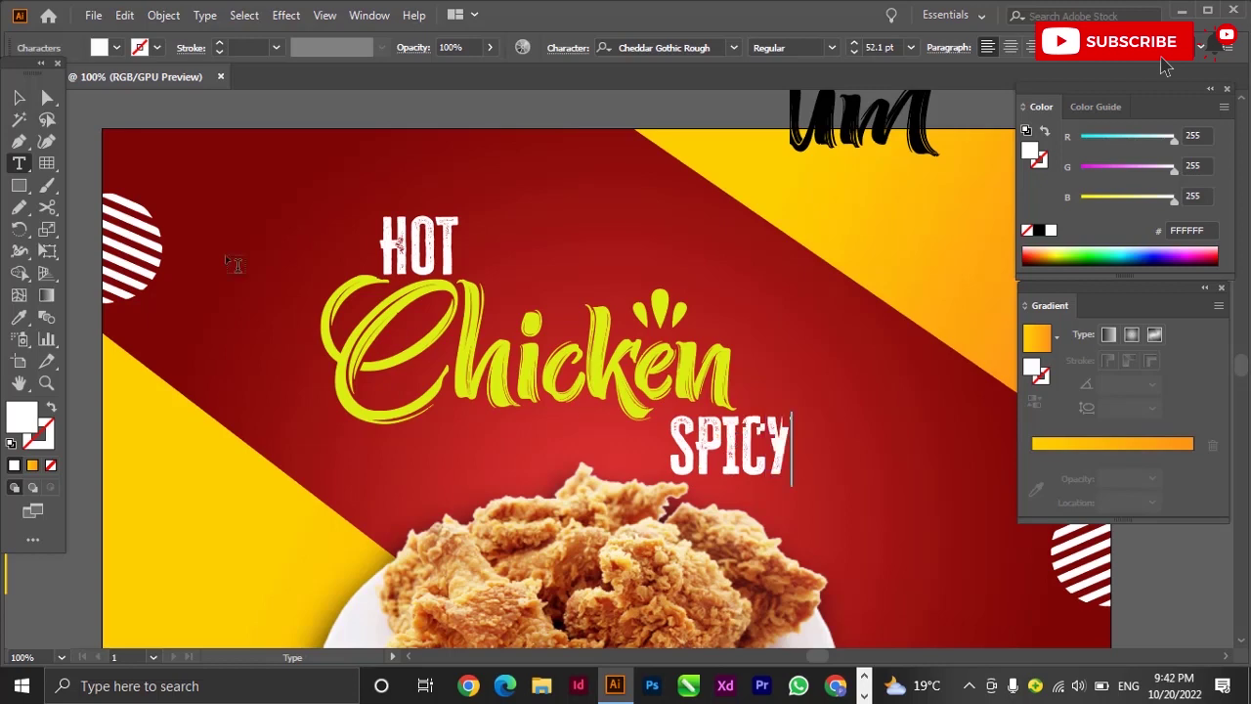
pyautogui.press('Escape')
pyautogui.click(266, 118)
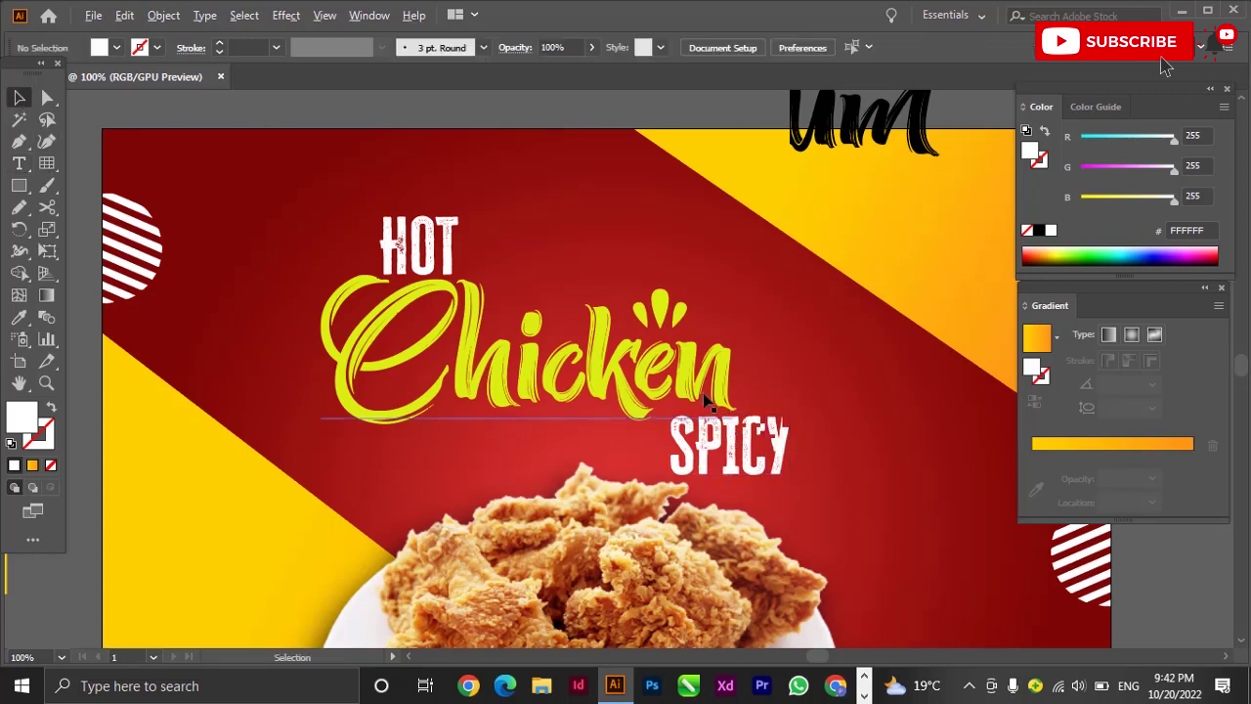
# Position SPICY under the end of Chicken and stretch it slightly wider.
pyautogui.scroll(1, 782, 484)
pyautogui.moveTo(685, 440); pyautogui.dragTo(589, 368)
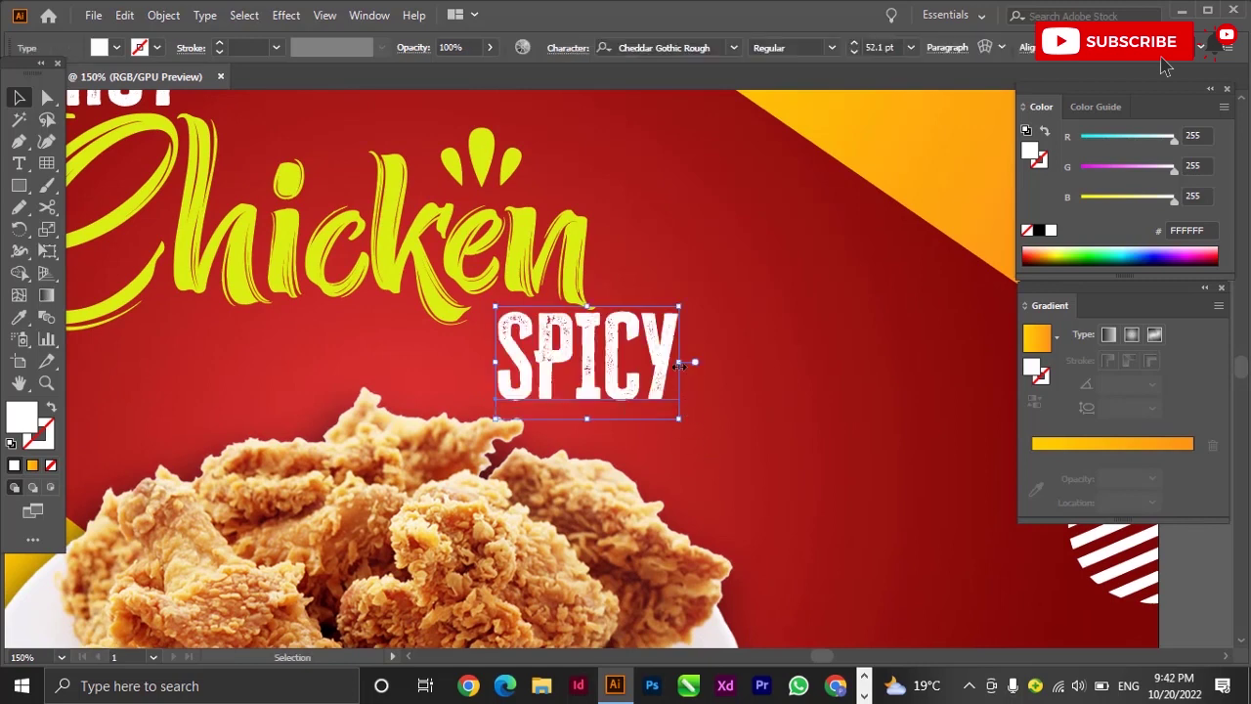
pyautogui.moveTo(682, 362); pyautogui.dragTo(711, 365)
pyautogui.scroll(-1, 613, 349)
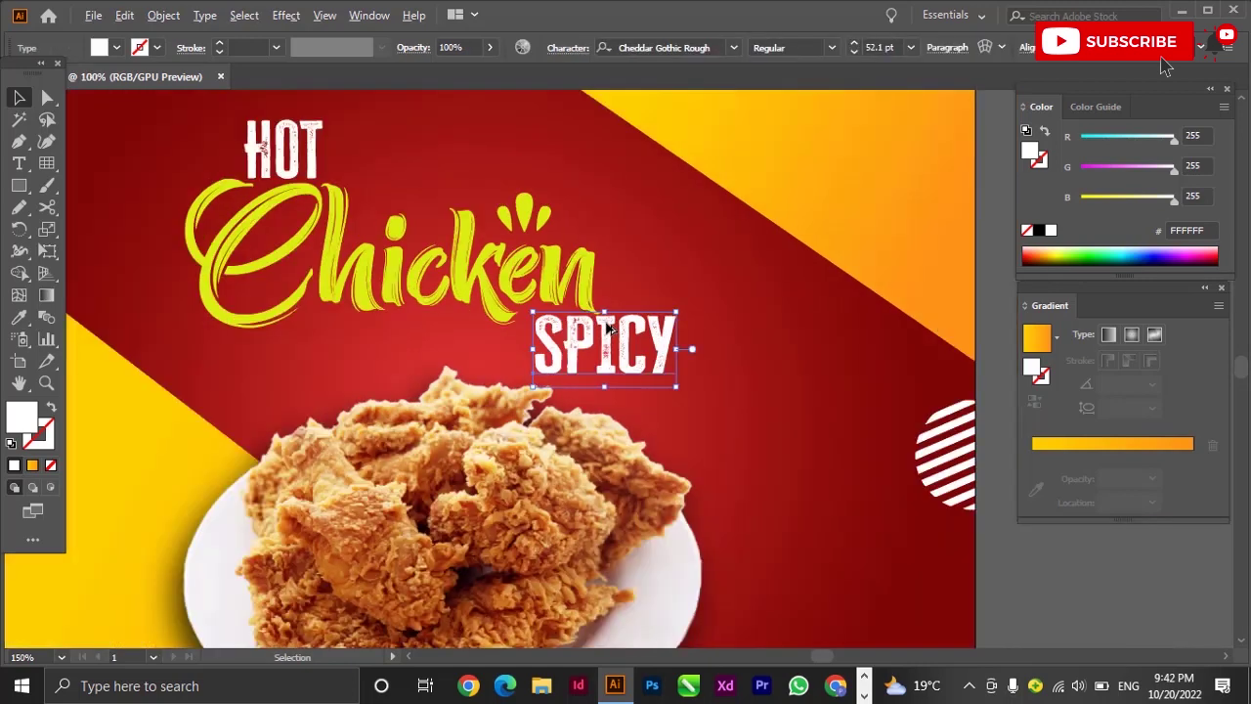
pyautogui.scroll(-1, 508, 198)
pyautogui.click(692, 240)
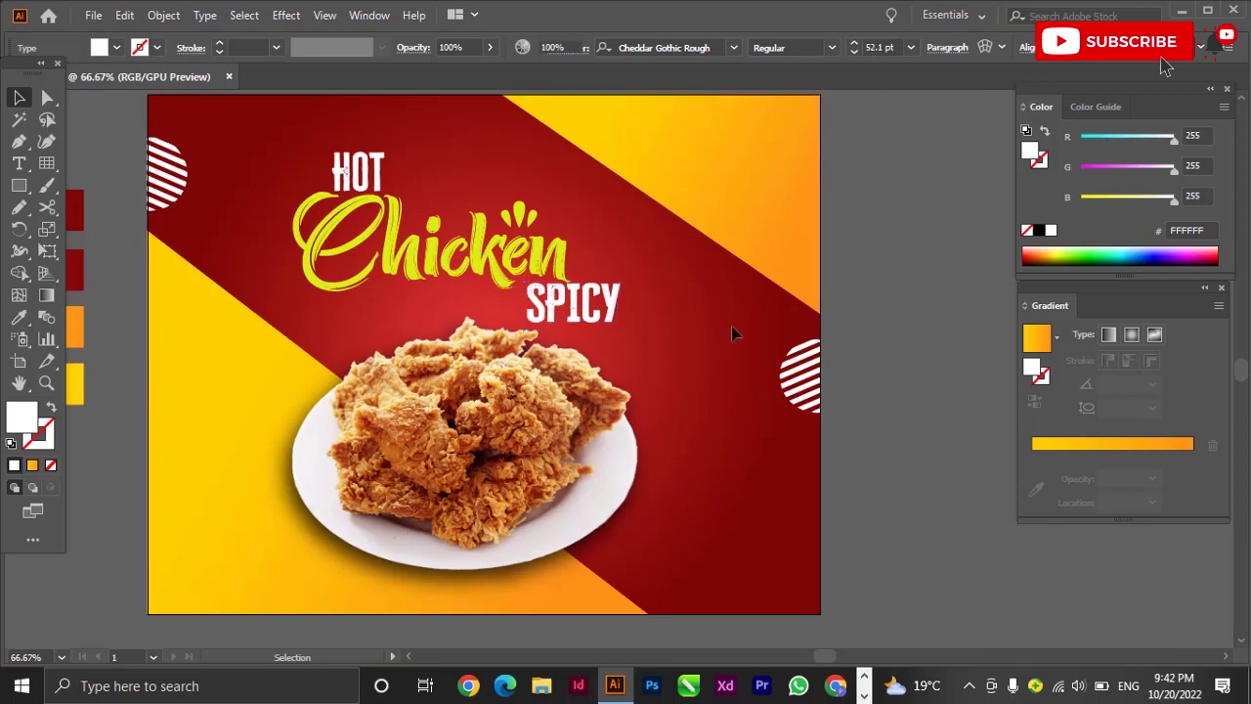
pyautogui.moveTo(732, 326); pyautogui.dragTo(799, 323)
# Place the yellow brush-stroke image behind SPICY and scale it down to fit.
pyautogui.moveTo(137, 301); pyautogui.dragTo(481, 313)
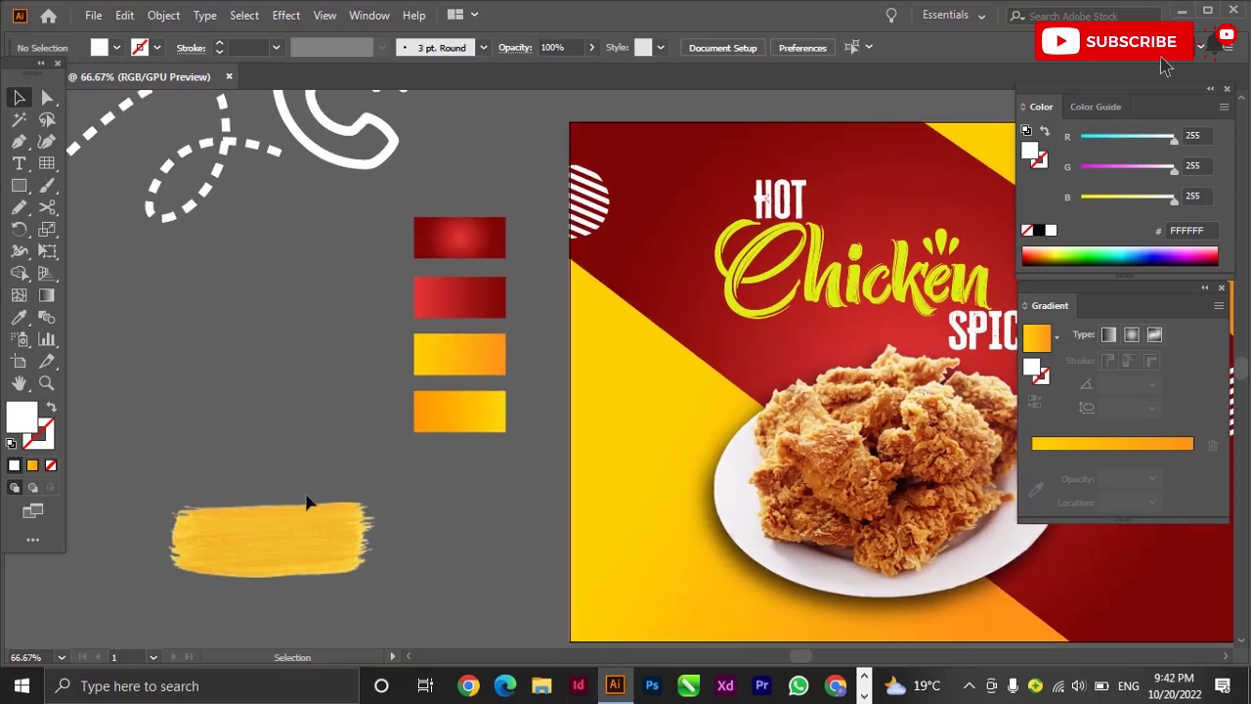
pyautogui.moveTo(308, 501); pyautogui.dragTo(770, 297)
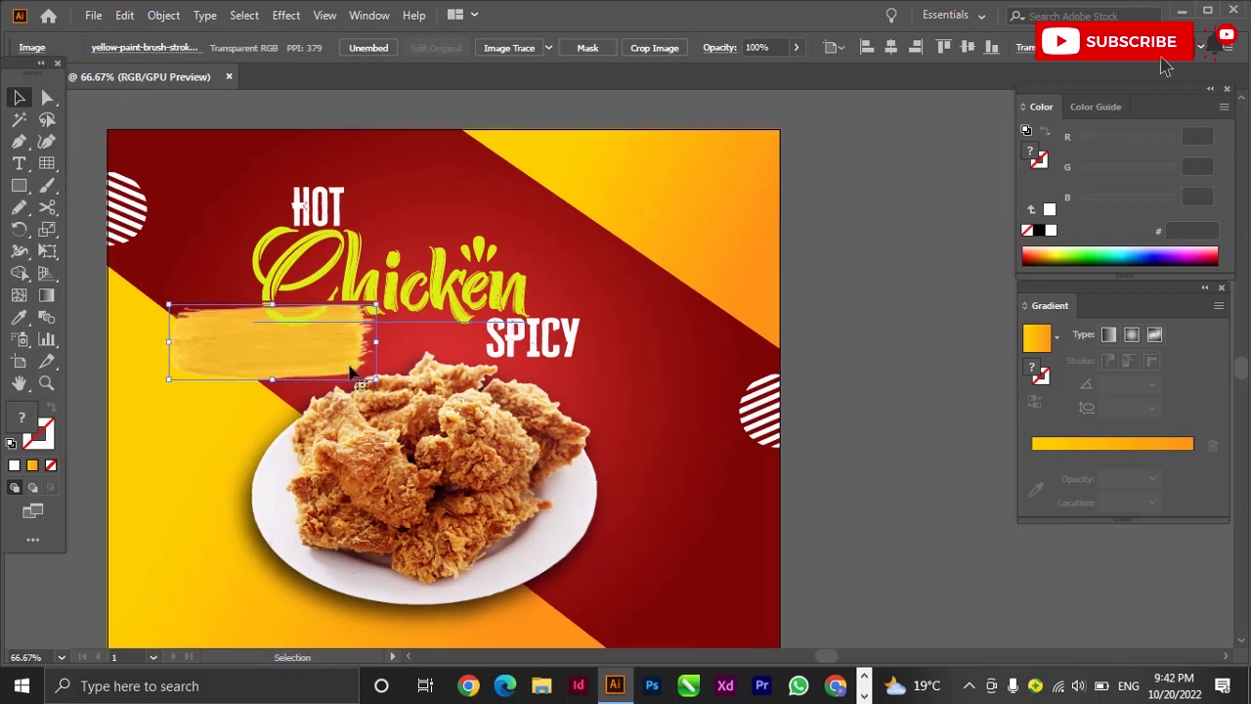
pyautogui.moveTo(308, 361); pyautogui.dragTo(567, 364)
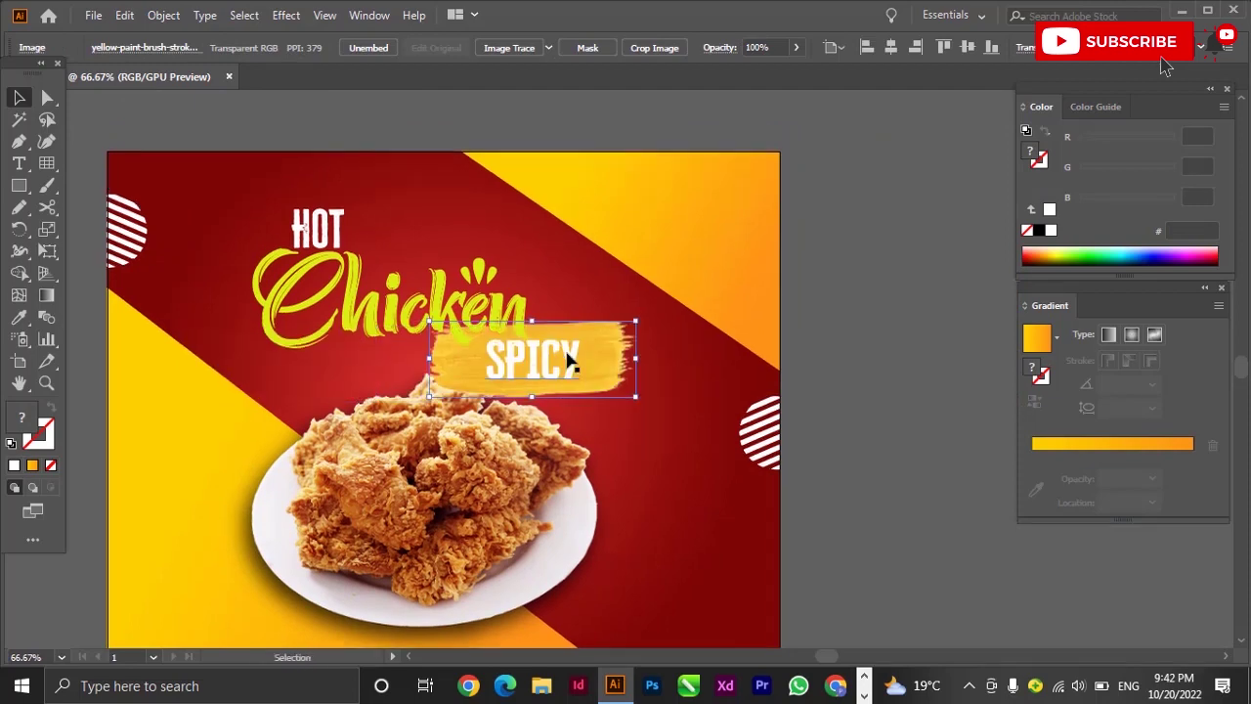
pyautogui.scroll(1, 569, 366)
pyautogui.moveTo(721, 446); pyautogui.dragTo(645, 420)
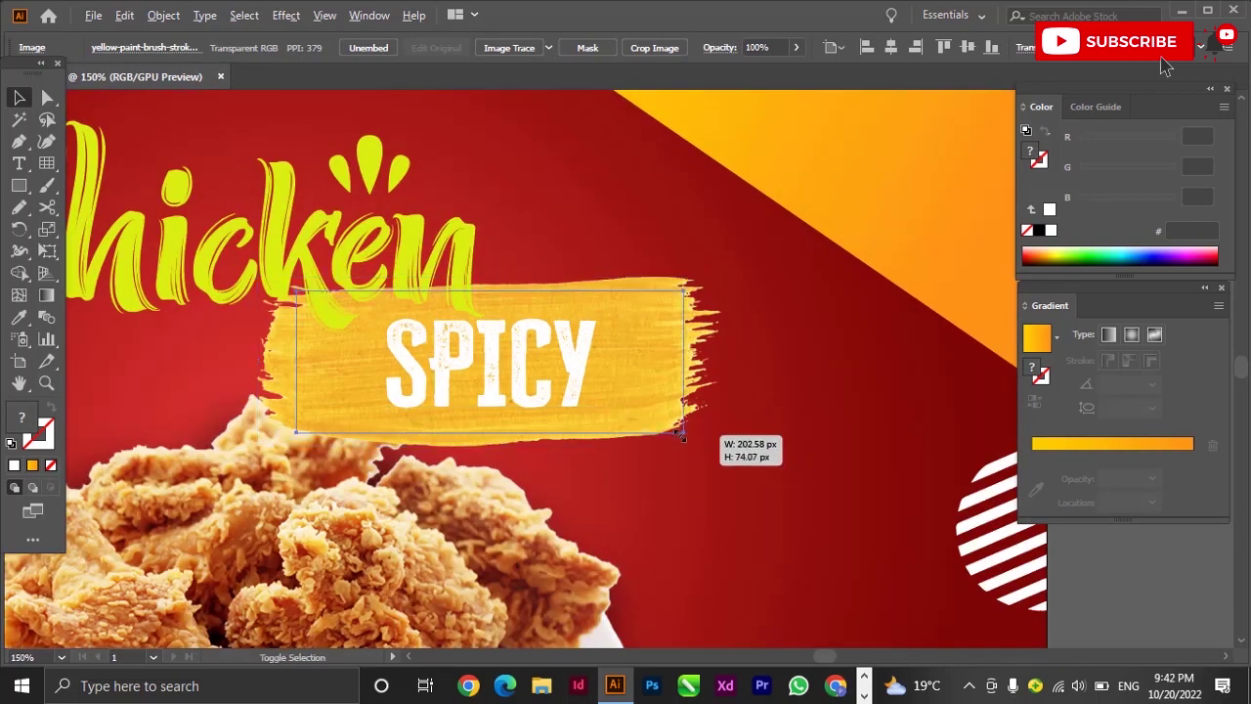
# Make the SPICY text black.
pyautogui.click(565, 359)
pyautogui.click(1039, 230)
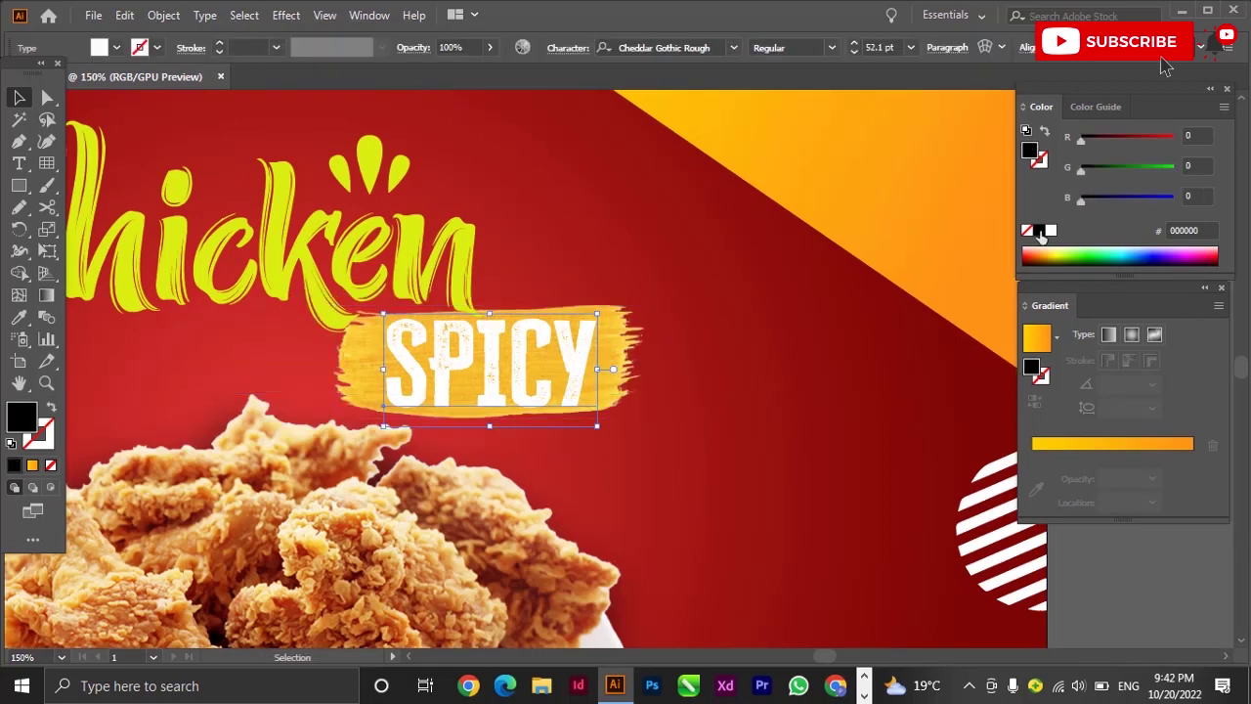
pyautogui.scroll(-1, 602, 352)
pyautogui.scroll(-1, 601, 352)
pyautogui.click(857, 295)
pyautogui.scroll(-1, 857, 295)
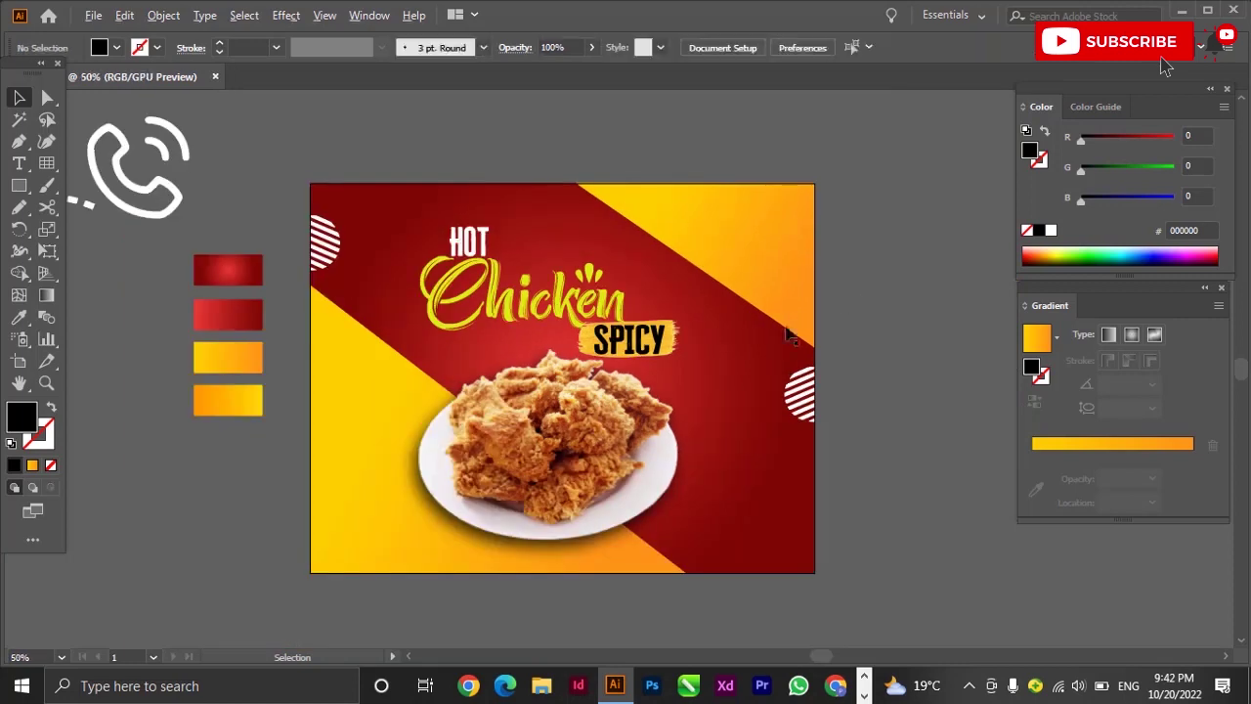
pyautogui.scroll(2, 635, 418)
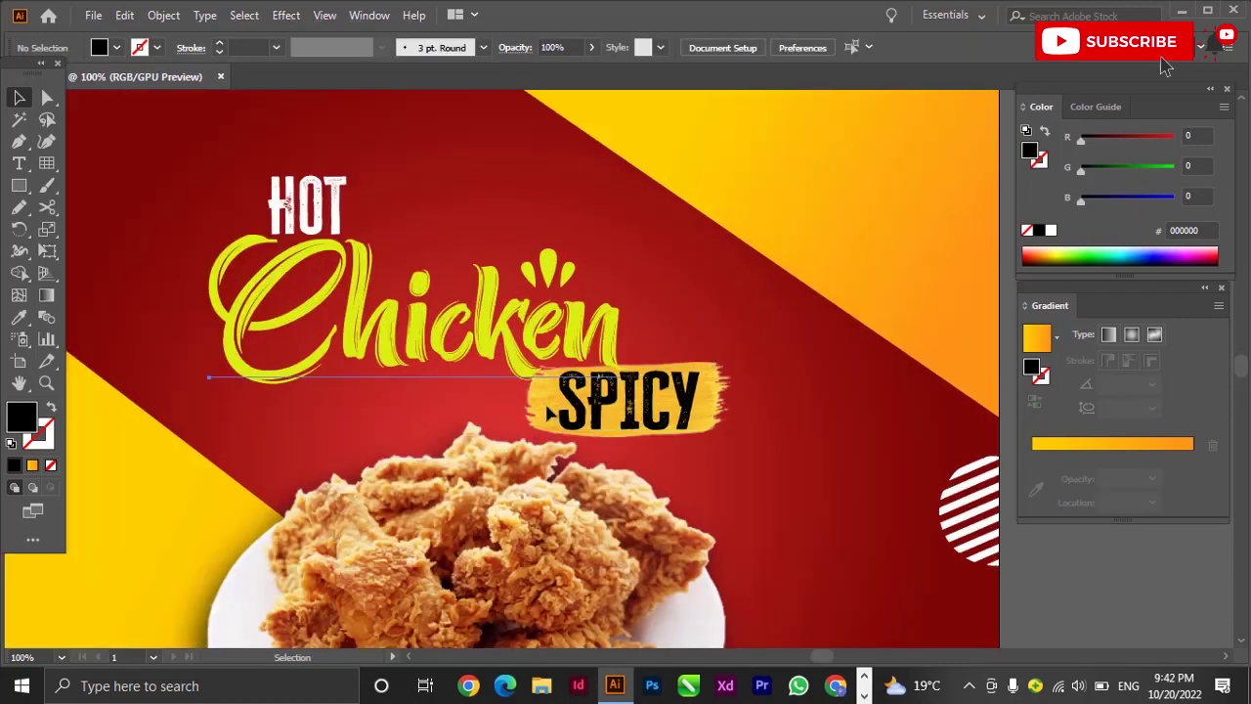
# Shrink SPICY so it fits inside the yellow brush stroke.
pyautogui.click(548, 414)
pyautogui.click(694, 411)
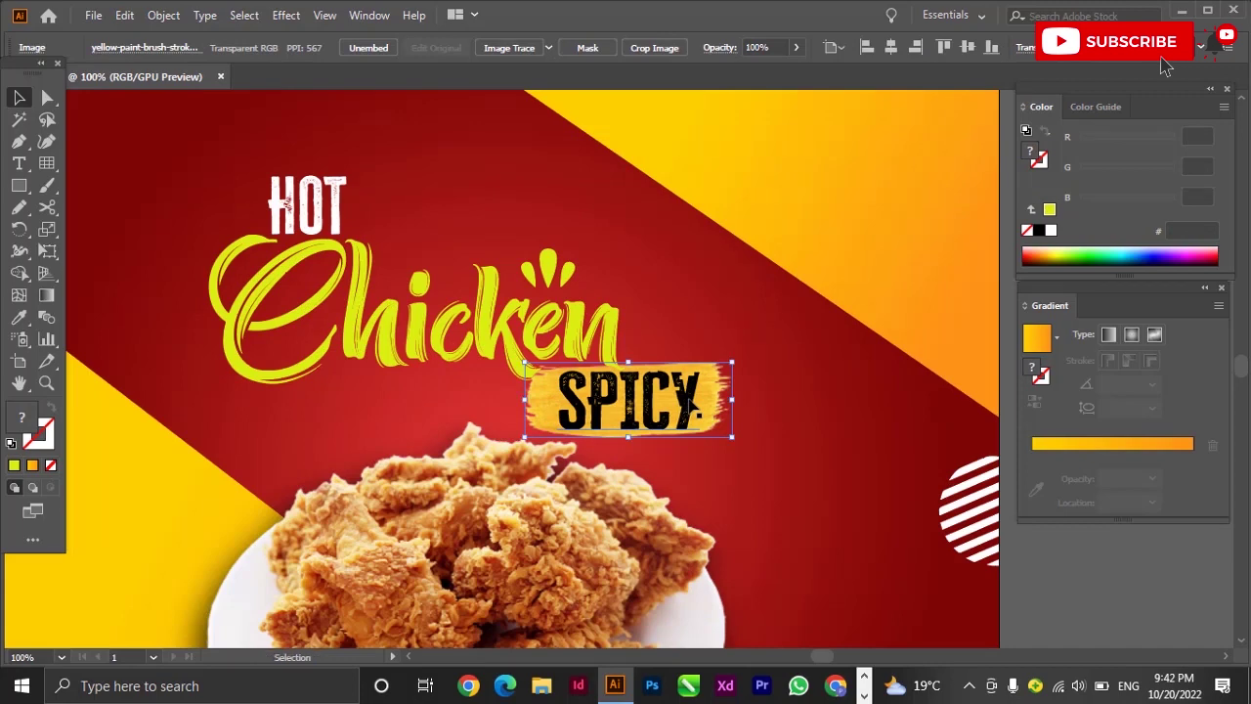
pyautogui.click(694, 430)
pyautogui.moveTo(698, 440); pyautogui.dragTo(675, 415)
pyautogui.scroll(-2, 675, 414)
pyautogui.click(856, 375)
# Copy the teardrop splash onto the lower-left yellow triangle.
pyautogui.moveTo(856, 375); pyautogui.dragTo(867, 287)
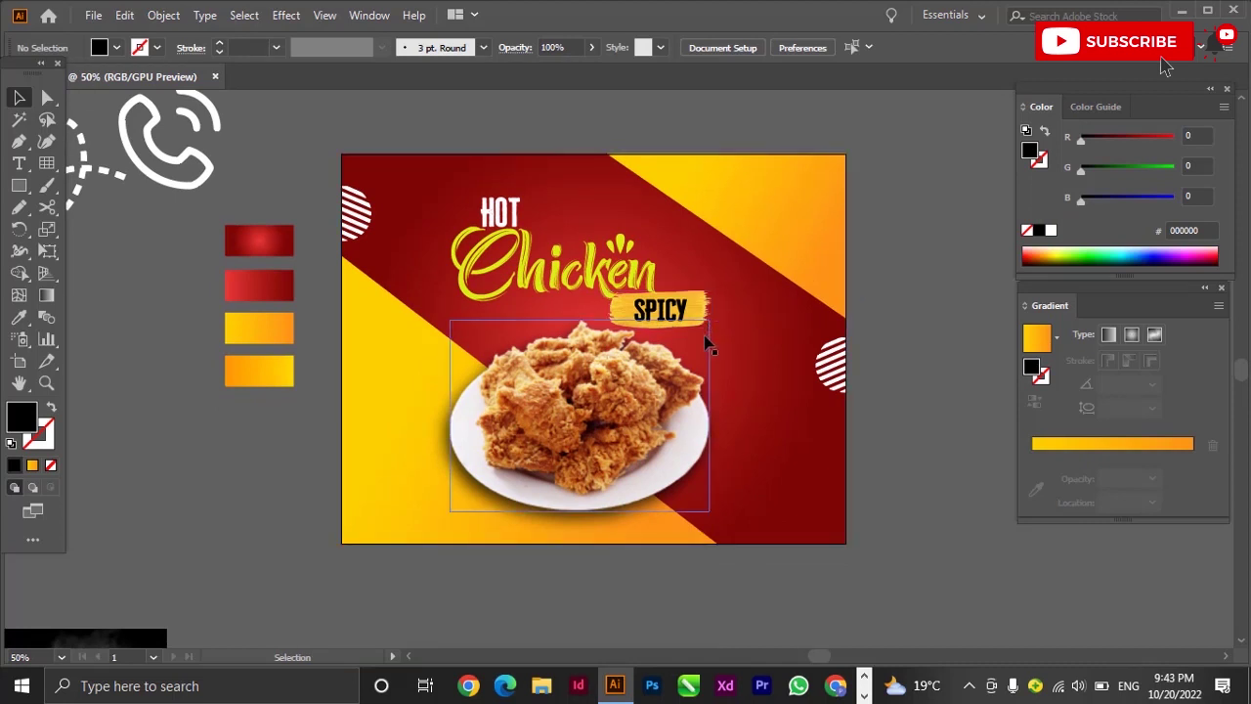
pyautogui.moveTo(733, 322); pyautogui.dragTo(734, 285)
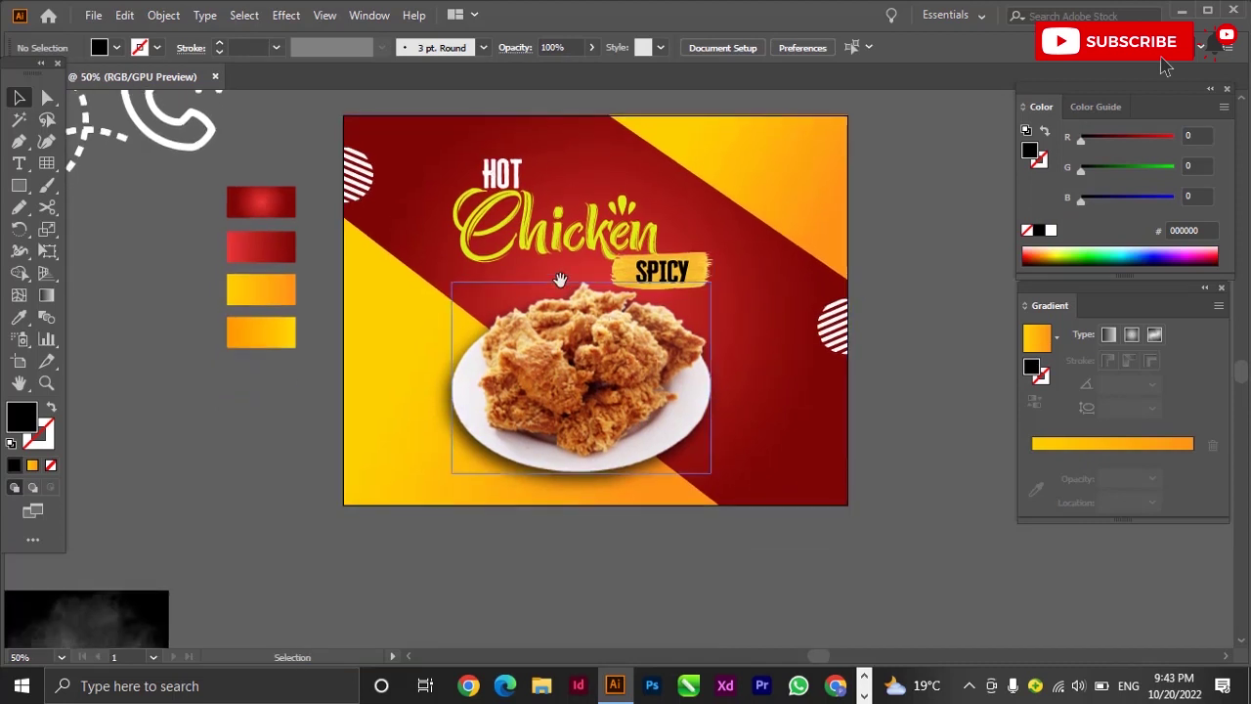
pyautogui.moveTo(560, 281)
pyautogui.mouseDown()
pyautogui.moveTo(560, 302)
pyautogui.moveTo(556, 293)
pyautogui.mouseUp()
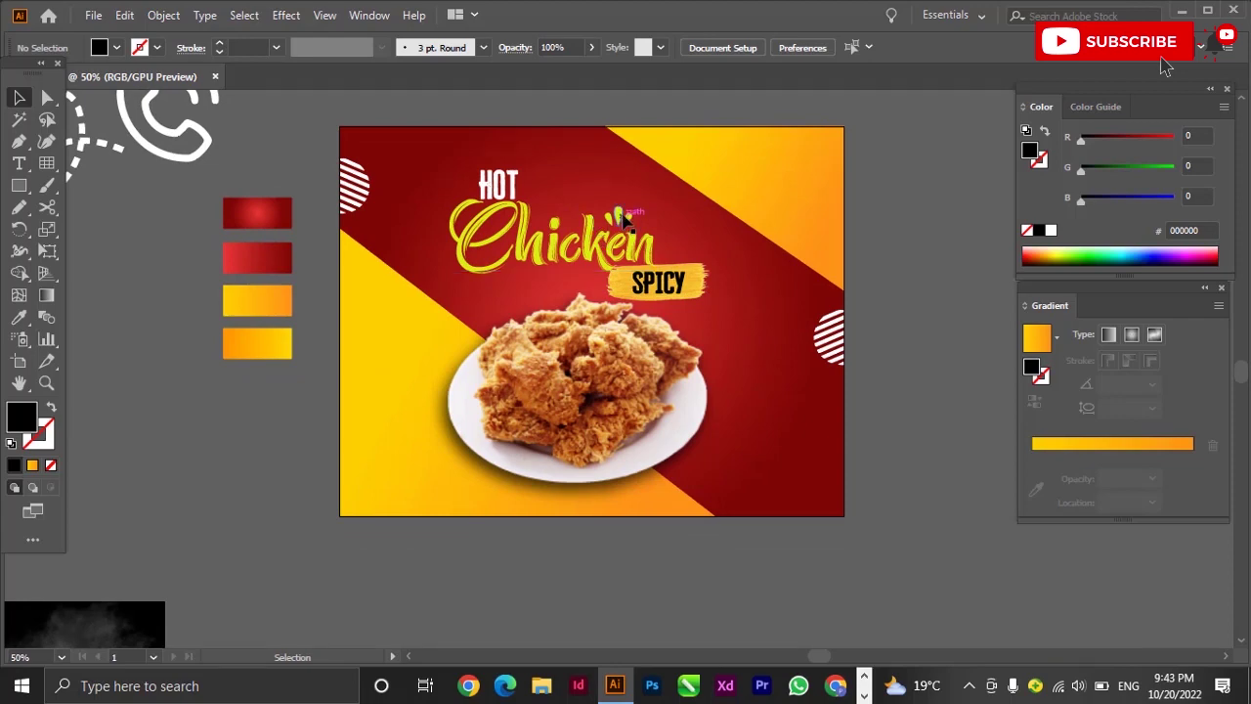
pyautogui.moveTo(624, 215)
pyautogui.mouseDown()
pyautogui.moveTo(402, 375)
pyautogui.moveTo(459, 416)
pyautogui.moveTo(433, 400)
pyautogui.mouseUp()
# Fill the copied teardrop splash white.
pyautogui.scroll(2, 418, 381)
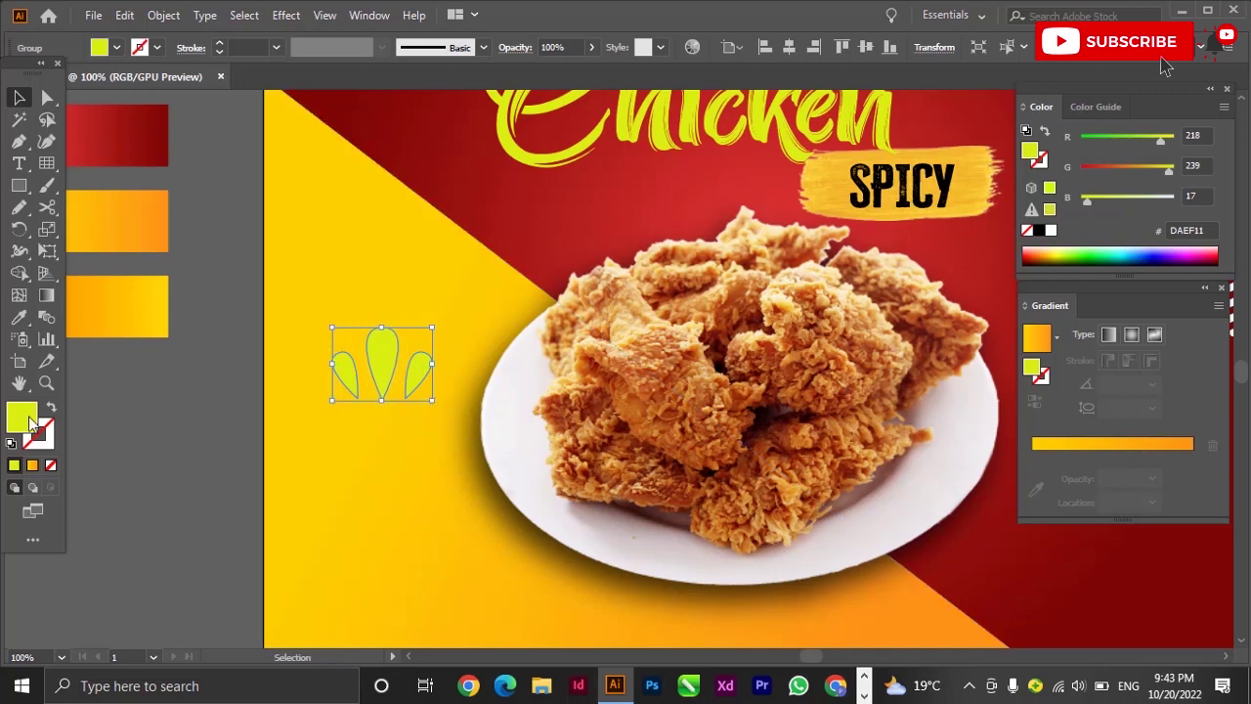
pyautogui.doubleClick(22, 417)
pyautogui.moveTo(84, 111); pyautogui.dragTo(22, 67)
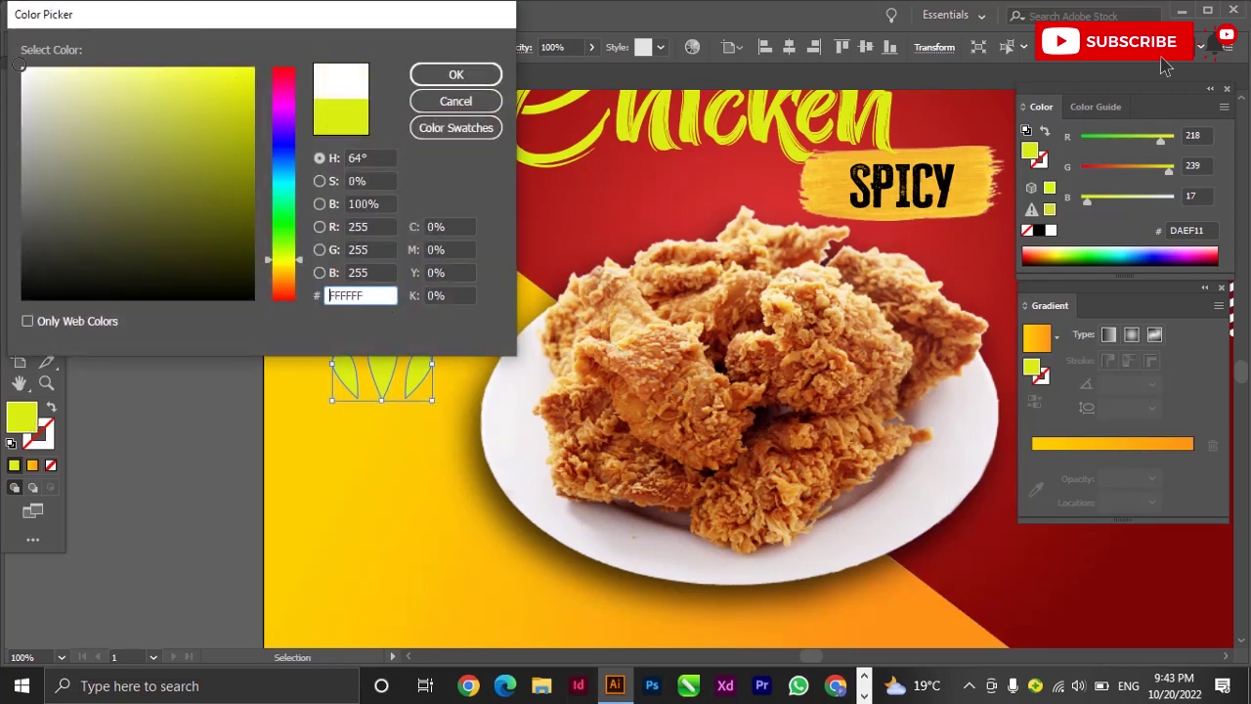
pyautogui.click(450, 79)
pyautogui.scroll(-1, 408, 315)
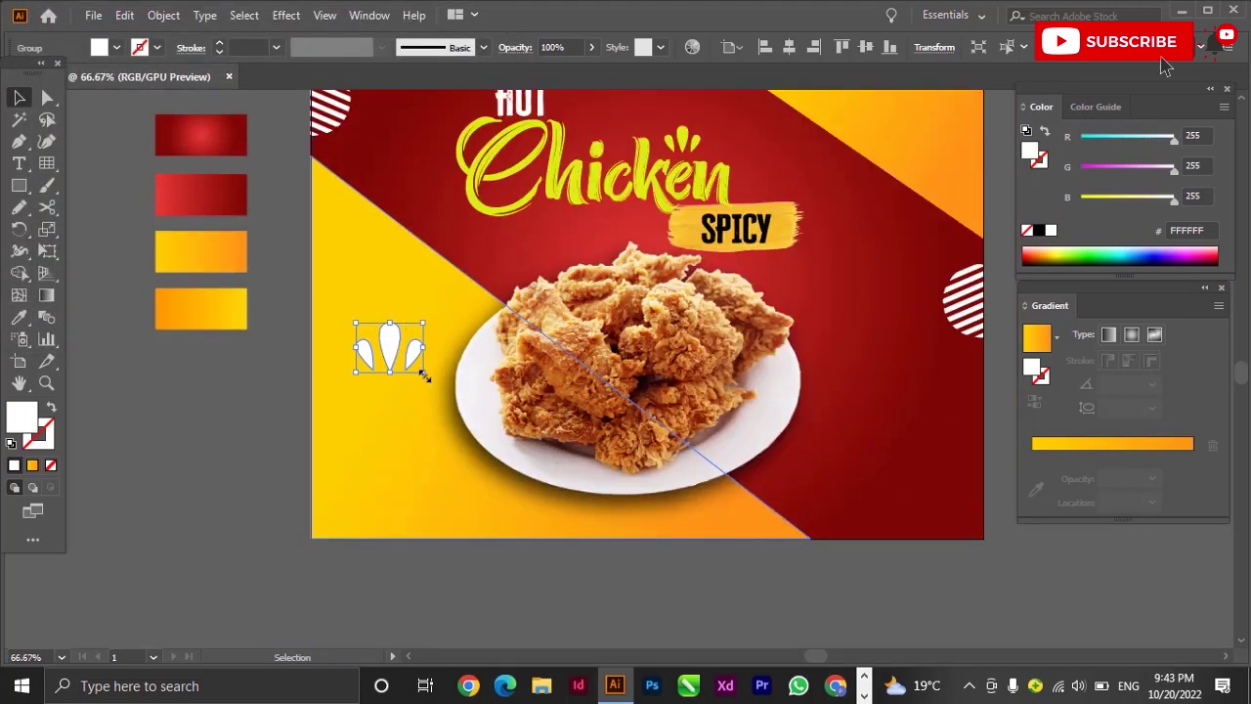
# Rotate the splash near the plate and send the copy one step backward.
pyautogui.moveTo(426, 376)
pyautogui.mouseDown()
pyautogui.moveTo(458, 354)
pyautogui.moveTo(476, 289)
pyautogui.moveTo(853, 458)
pyautogui.mouseUp()
pyautogui.rightClick(853, 458)
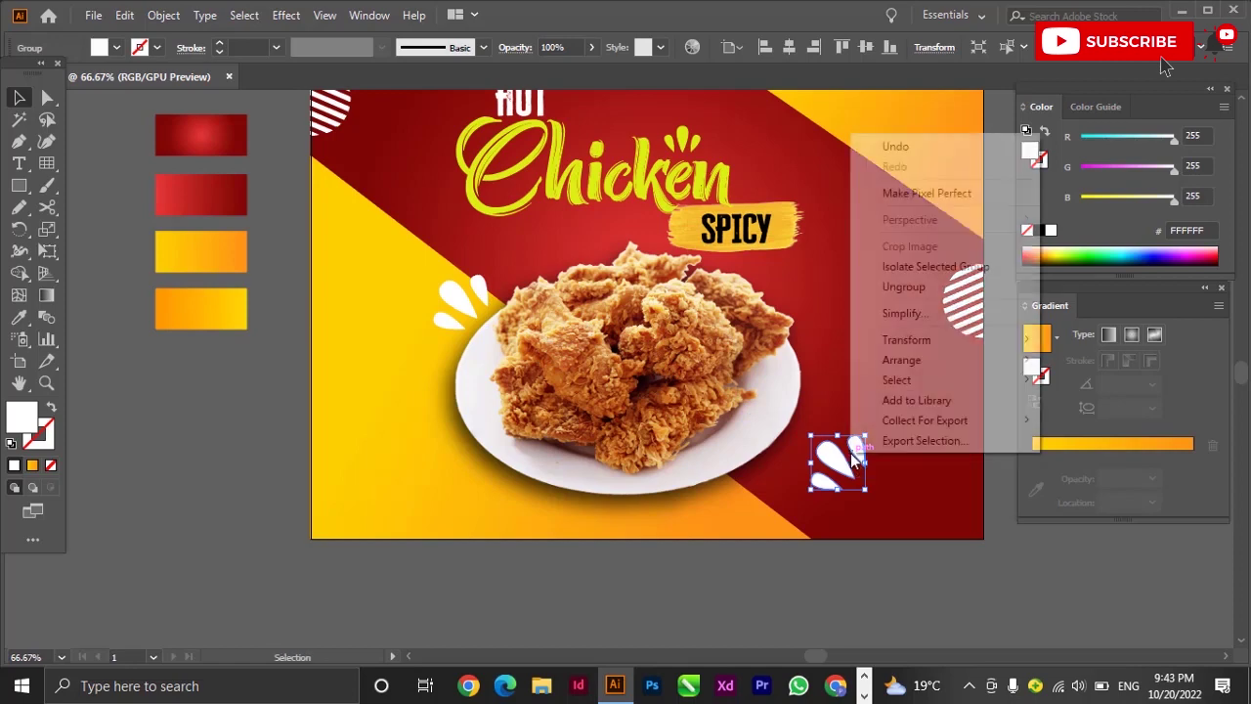
pyautogui.moveTo(902, 360)
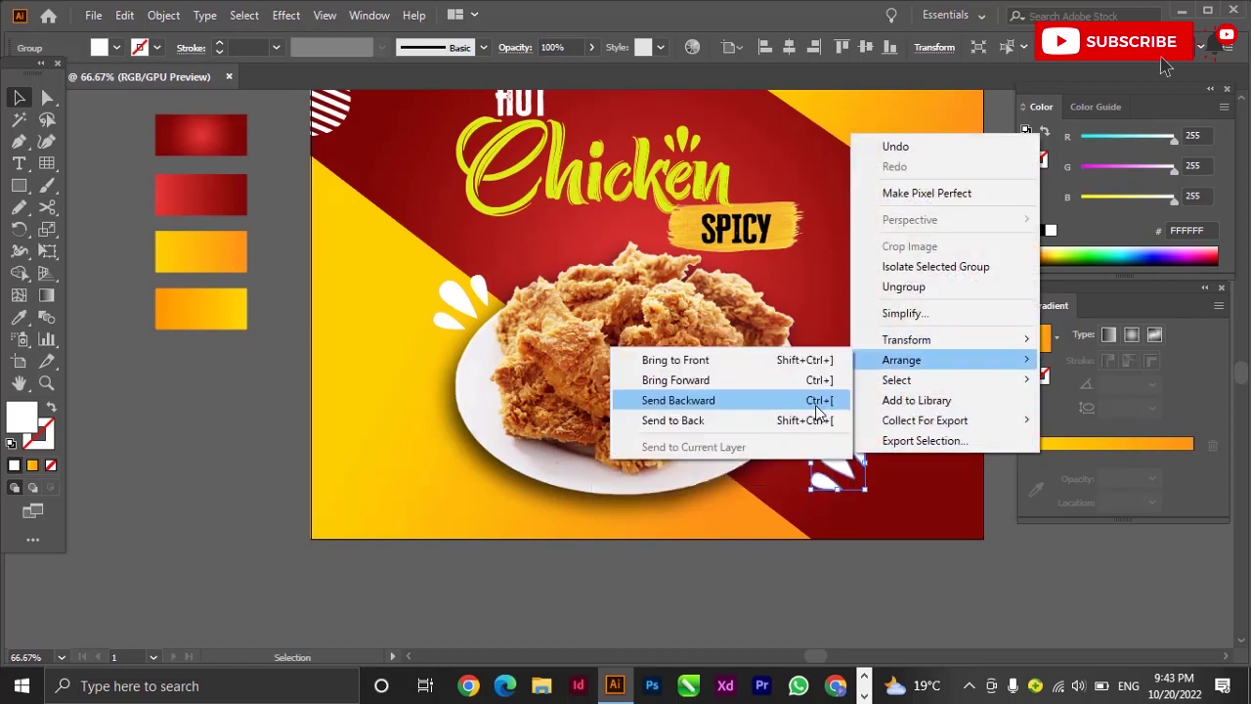
pyautogui.click(871, 493)
pyautogui.moveTo(871, 493); pyautogui.dragTo(846, 505)
pyautogui.click(819, 560)
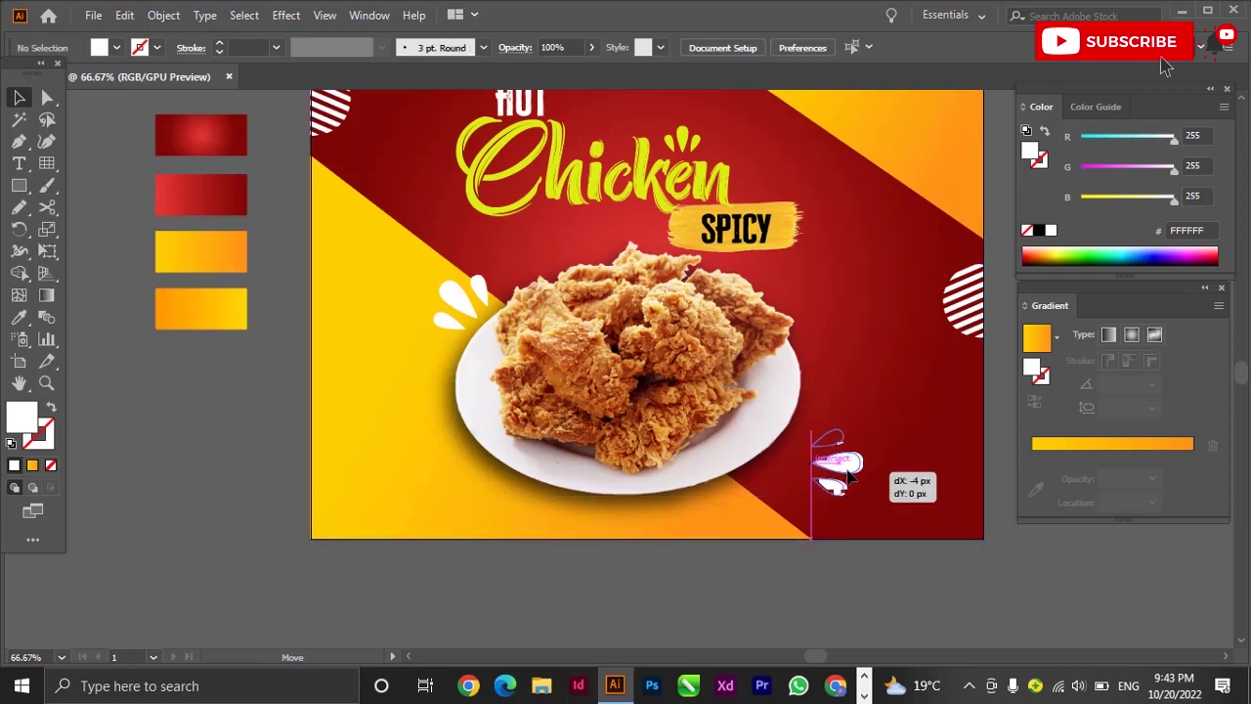
# Move the rotated splash copy against the plate's lower right on the red band.
pyautogui.click(847, 505)
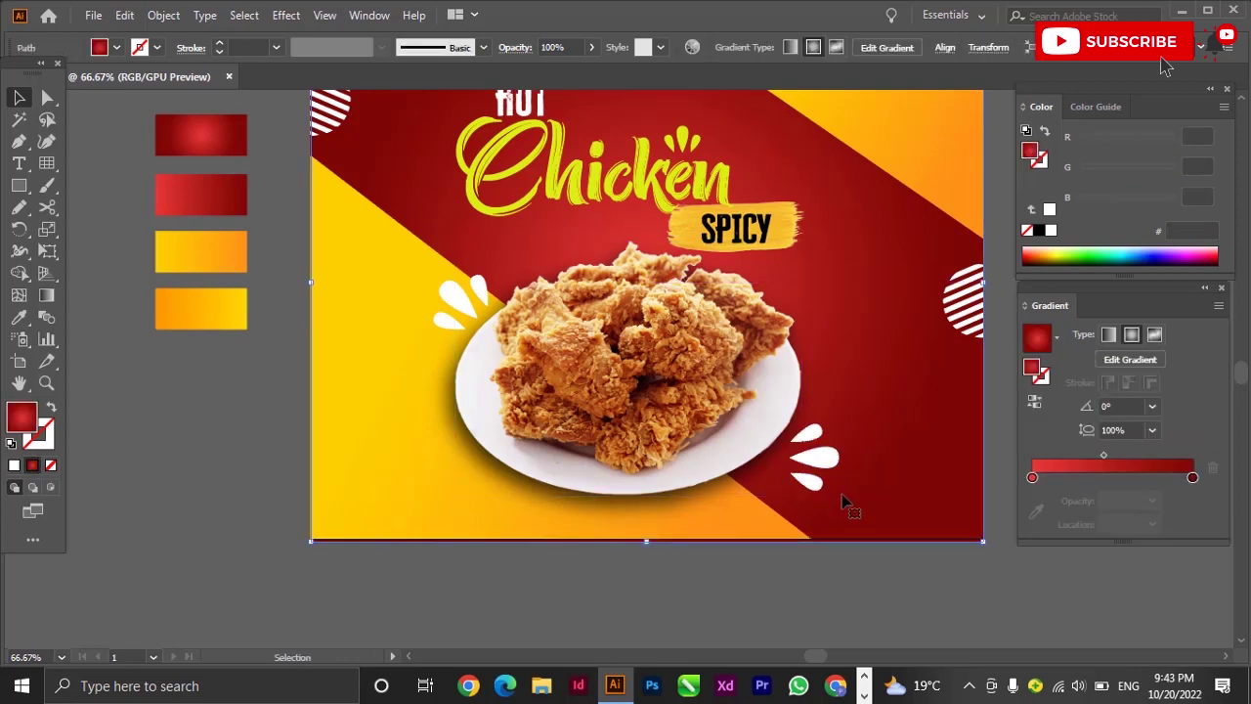
pyautogui.click(819, 476)
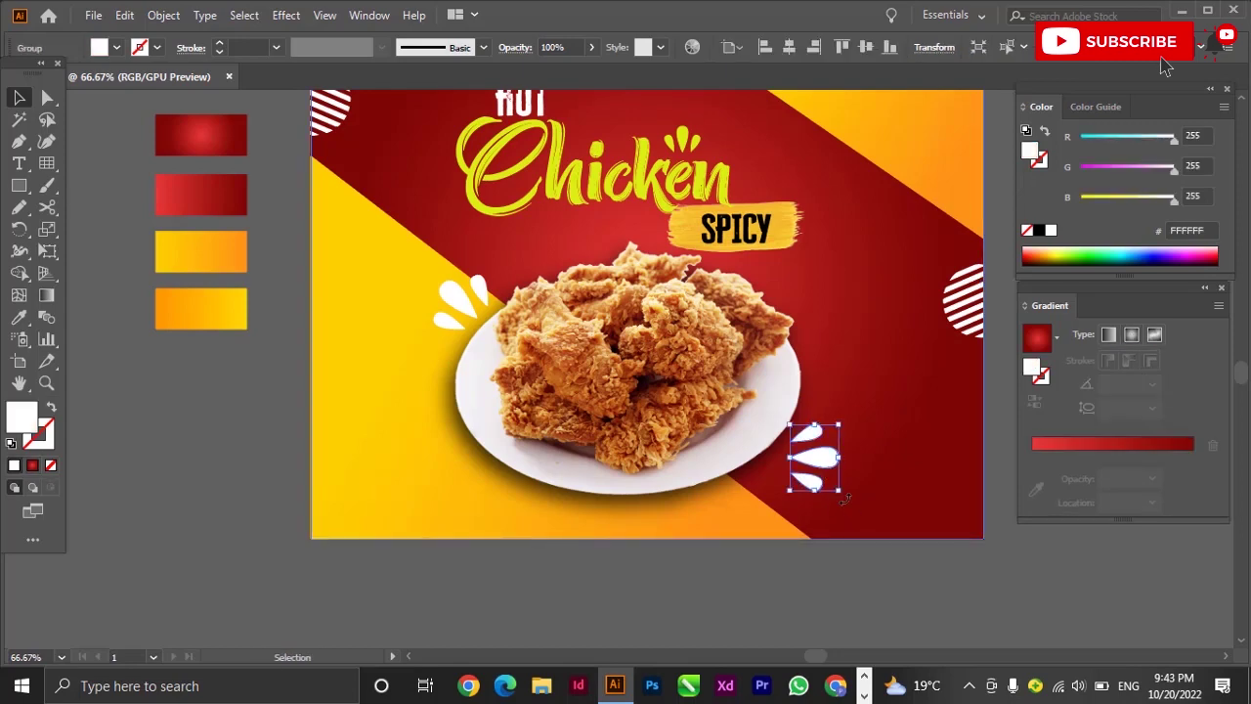
pyautogui.moveTo(831, 456); pyautogui.dragTo(828, 469)
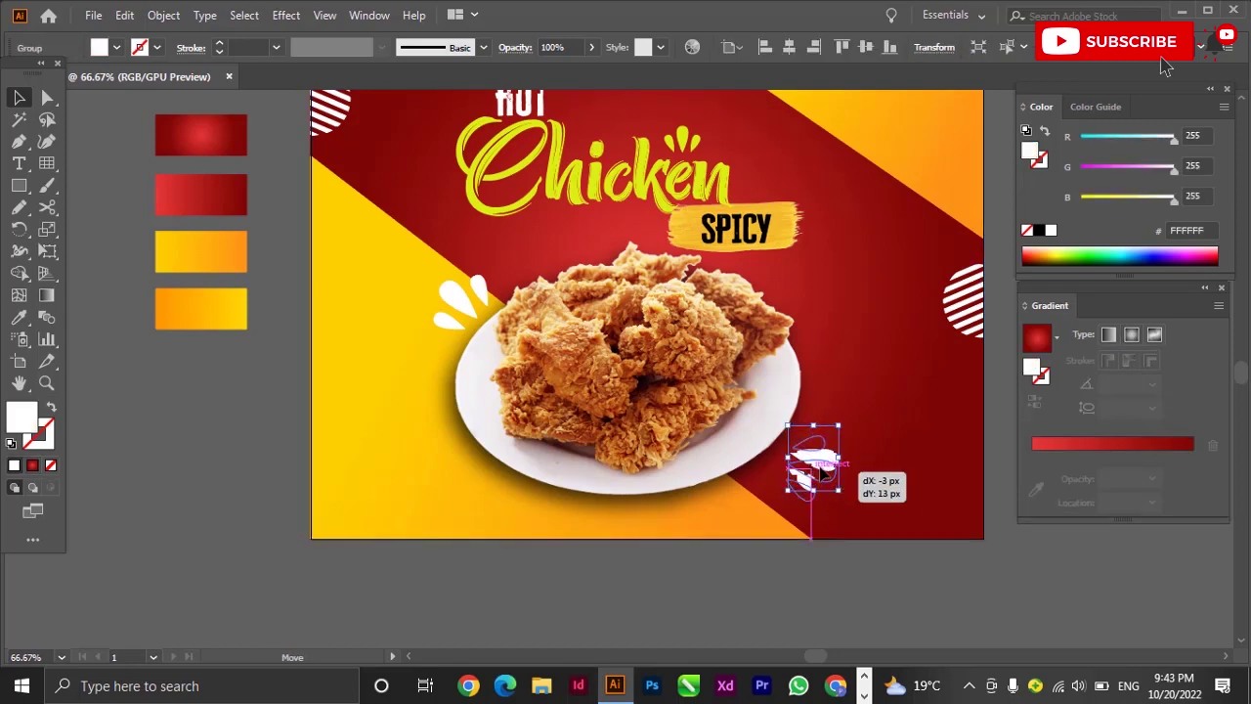
pyautogui.click(821, 559)
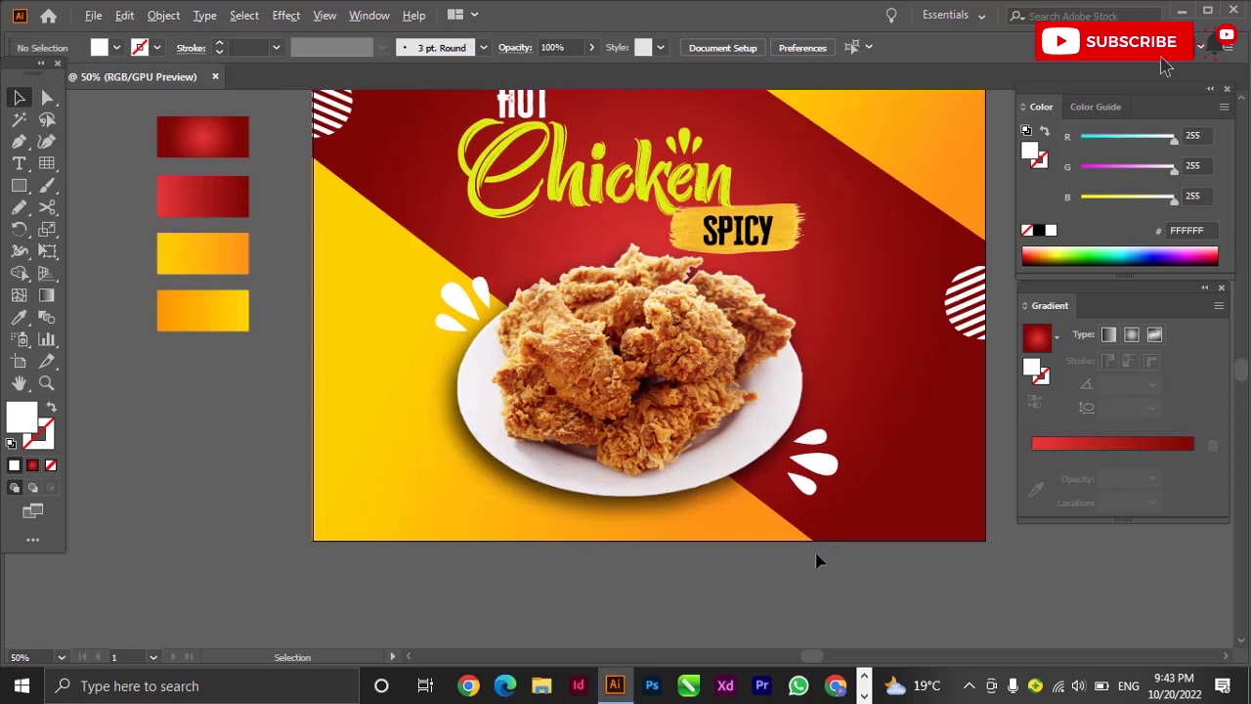
pyautogui.hotkey('ctrl', '-')
pyautogui.hotkey('ctrl', '-')
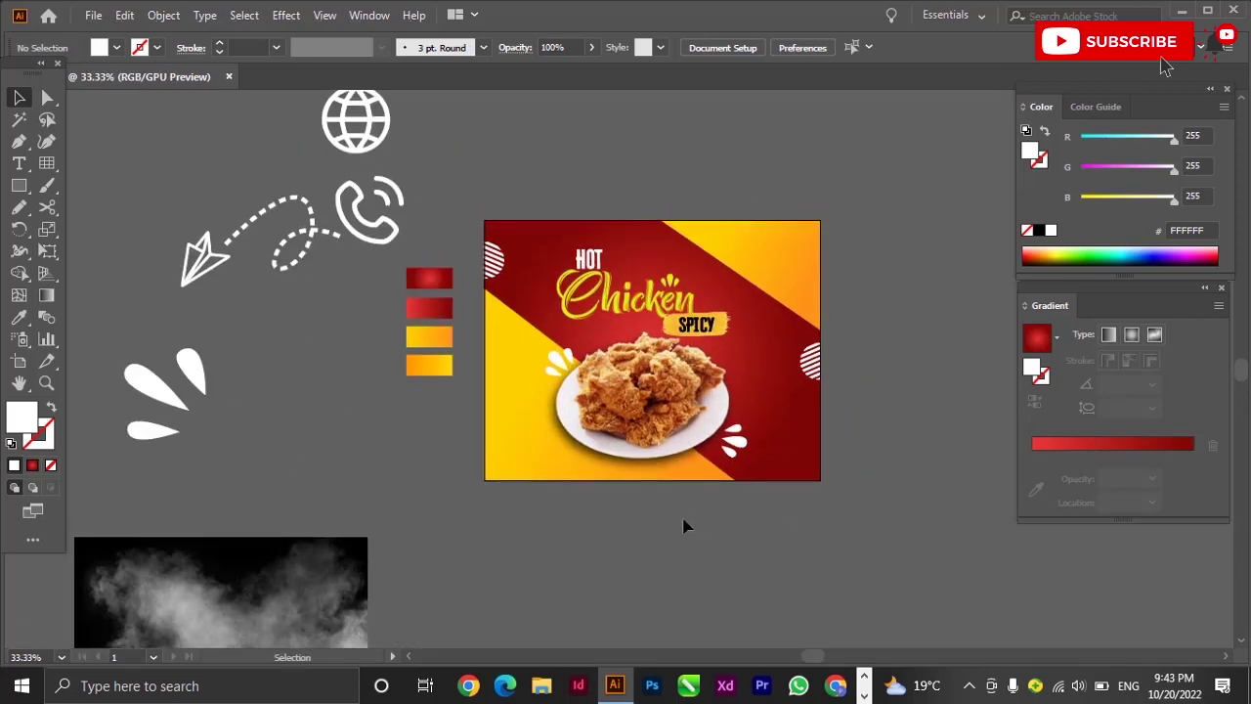
# Shrink the paper plane and dashed trail and place them left of the Chicken title.
pyautogui.moveTo(364, 207)
pyautogui.mouseDown()
pyautogui.moveTo(201, 262)
pyautogui.moveTo(546, 311)
pyautogui.mouseUp()
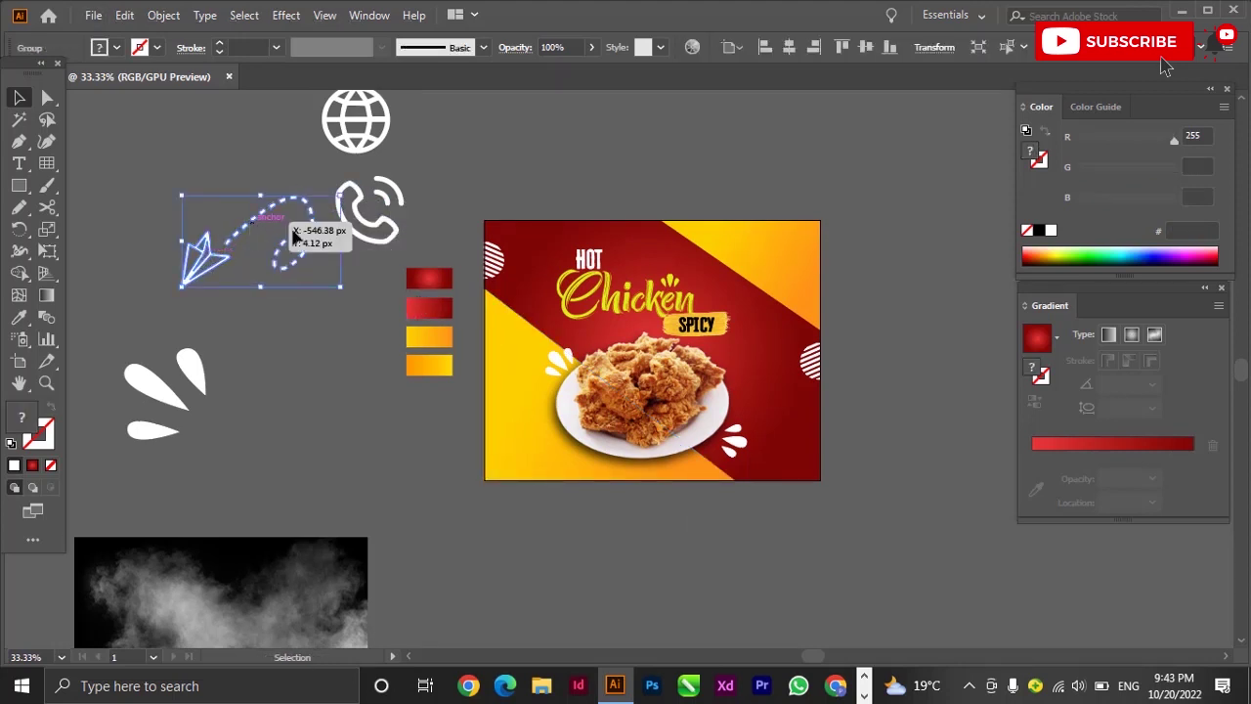
pyautogui.scroll(2, 545, 311)
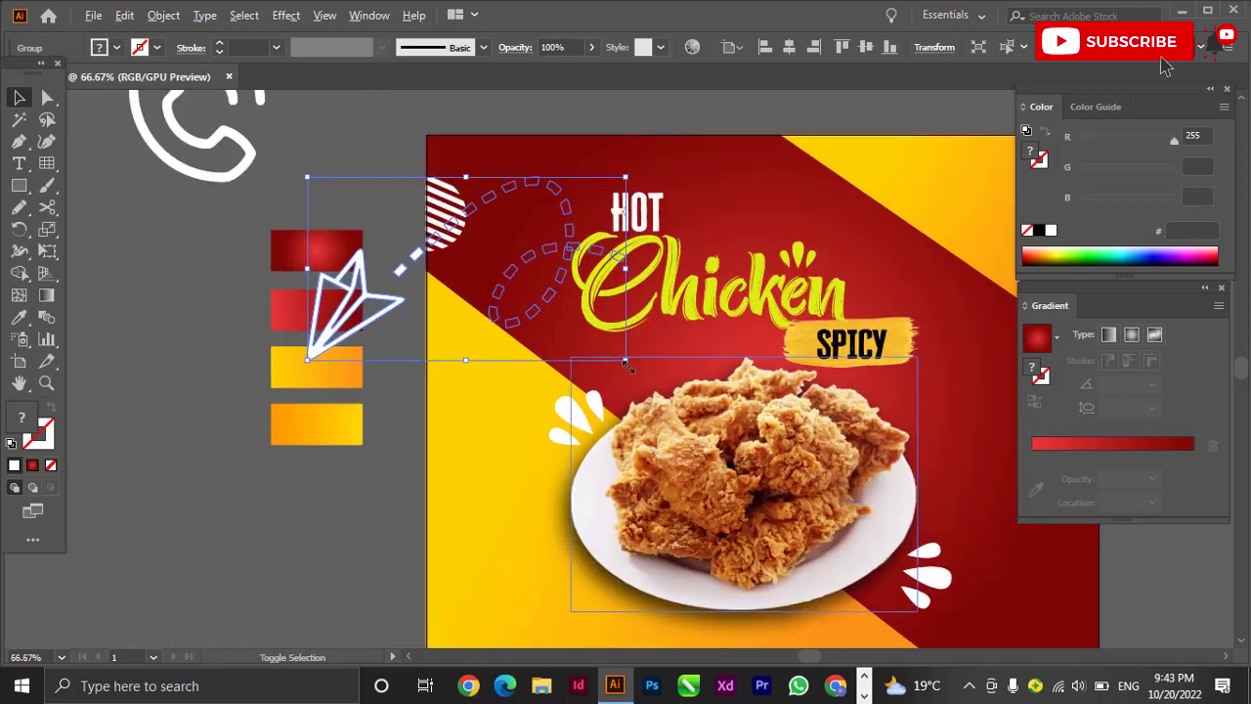
pyautogui.moveTo(626, 361); pyautogui.dragTo(564, 315)
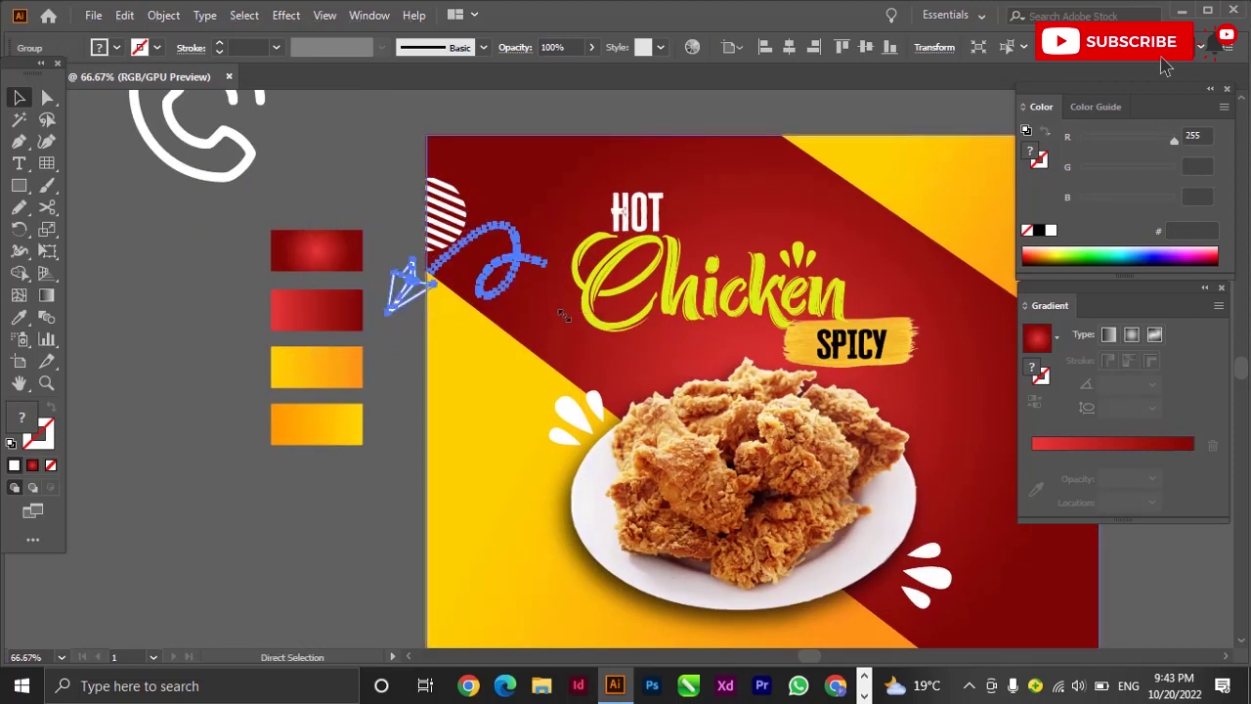
pyautogui.moveTo(564, 315); pyautogui.dragTo(447, 268)
pyautogui.scroll(2, 564, 322)
pyautogui.moveTo(482, 200); pyautogui.dragTo(553, 192)
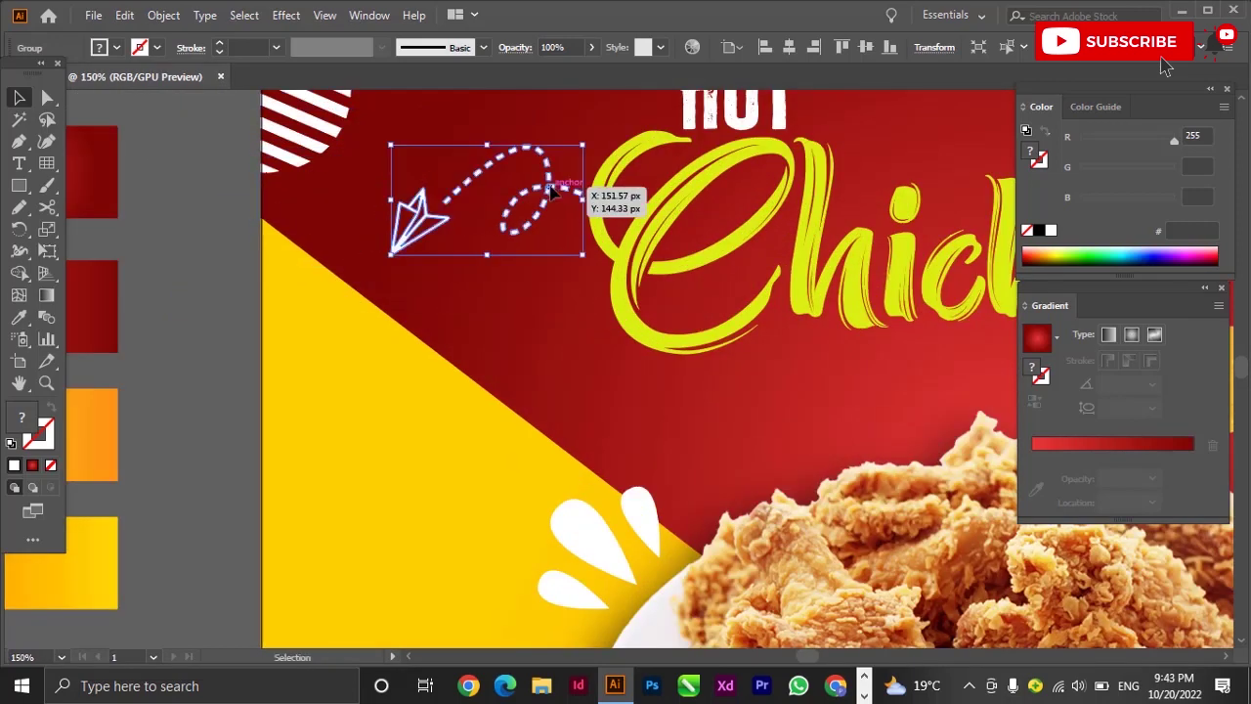
# Colour the plane group yellow-green by sampling the Chicken lettering with the Eyedropper.
pyautogui.doubleClick(36, 426)
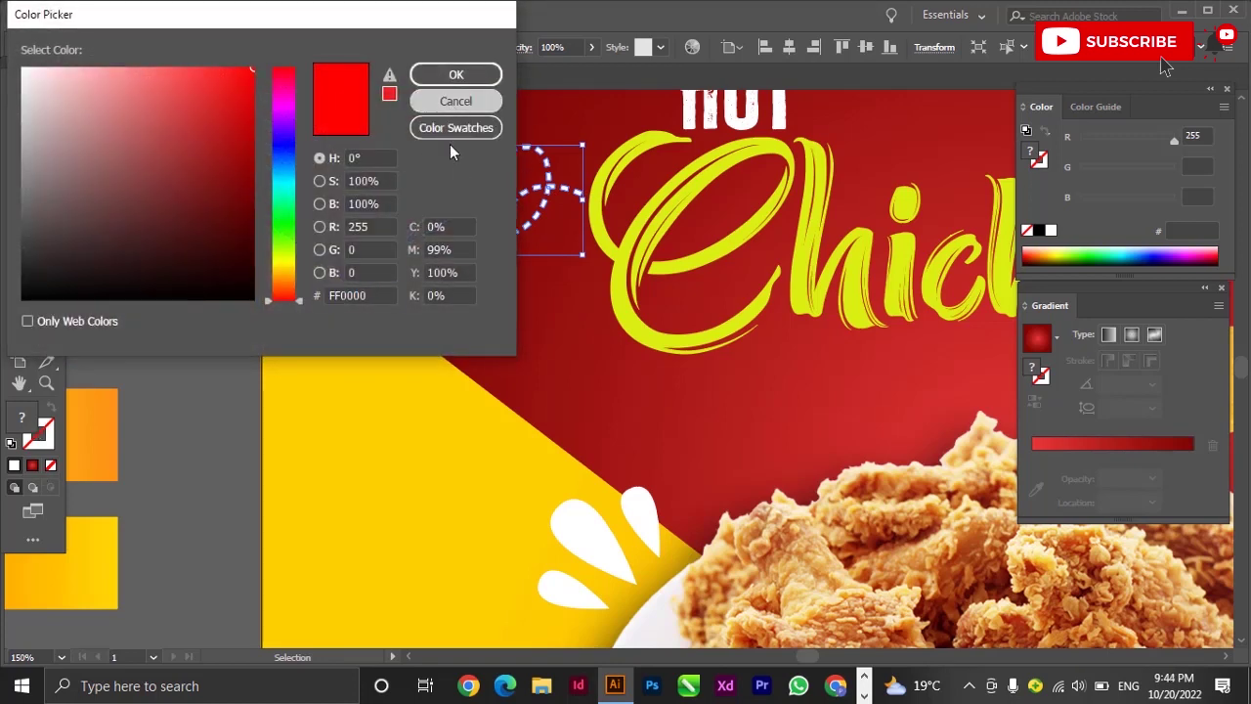
pyautogui.click(456, 101)
pyautogui.press('i')
pyautogui.click(661, 135)
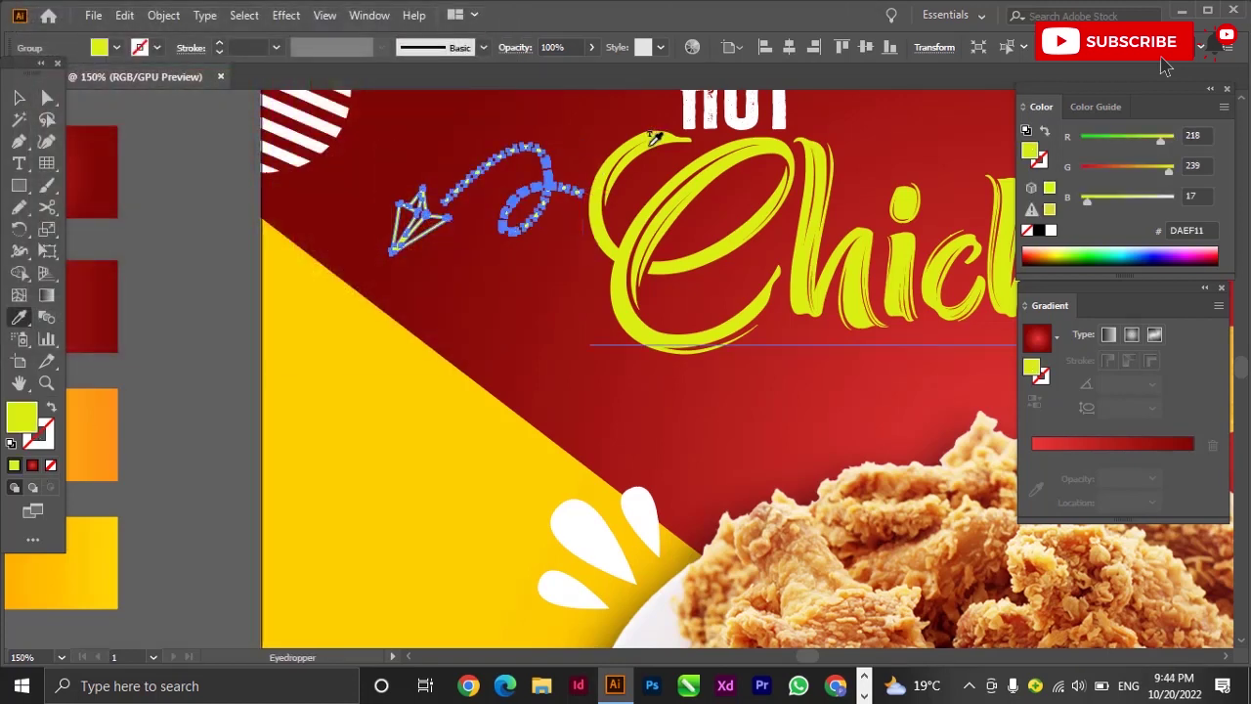
pyautogui.hotkey('ctrl', 'shift', 'a')
pyautogui.press('v')
pyautogui.hotkey('ctrl', '1')
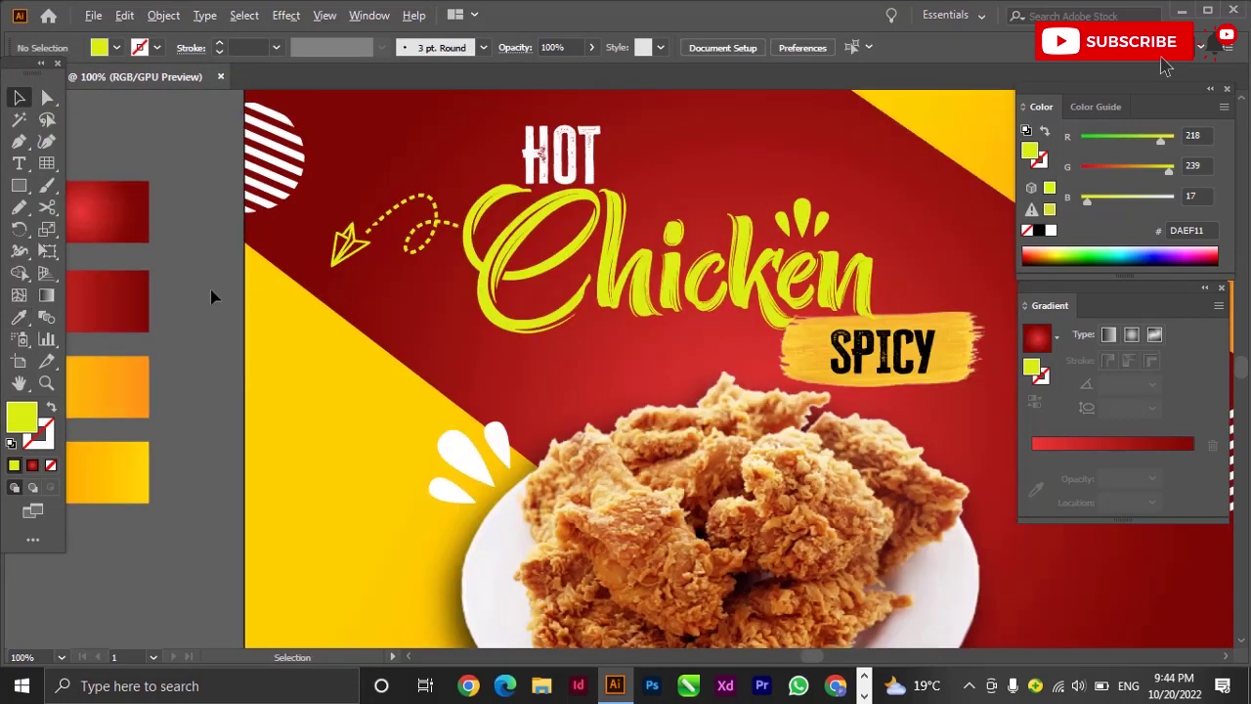
pyautogui.hotkey('ctrl', '-')
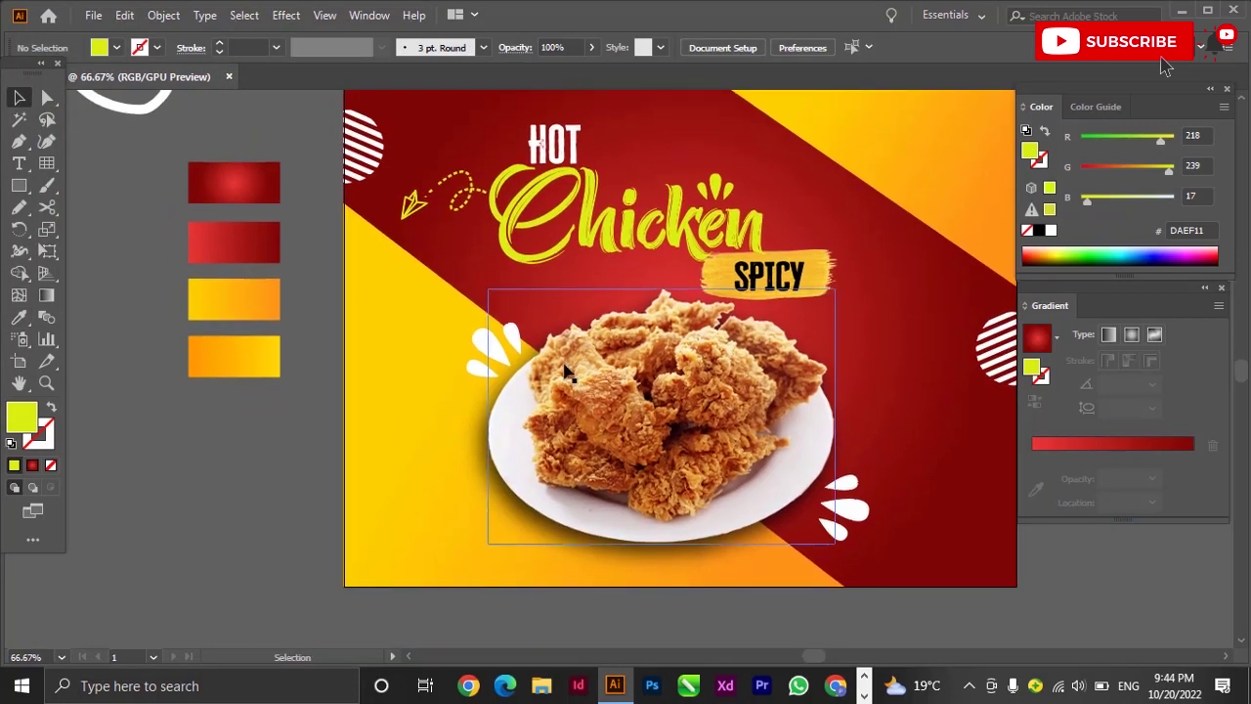
pyautogui.hotkey('ctrl', '-')
pyautogui.scroll(-2, 455, 363)
# Move the Smoke.jpg image onto the poster and send it behind the food and text.
pyautogui.moveTo(456, 522); pyautogui.dragTo(530, 514)
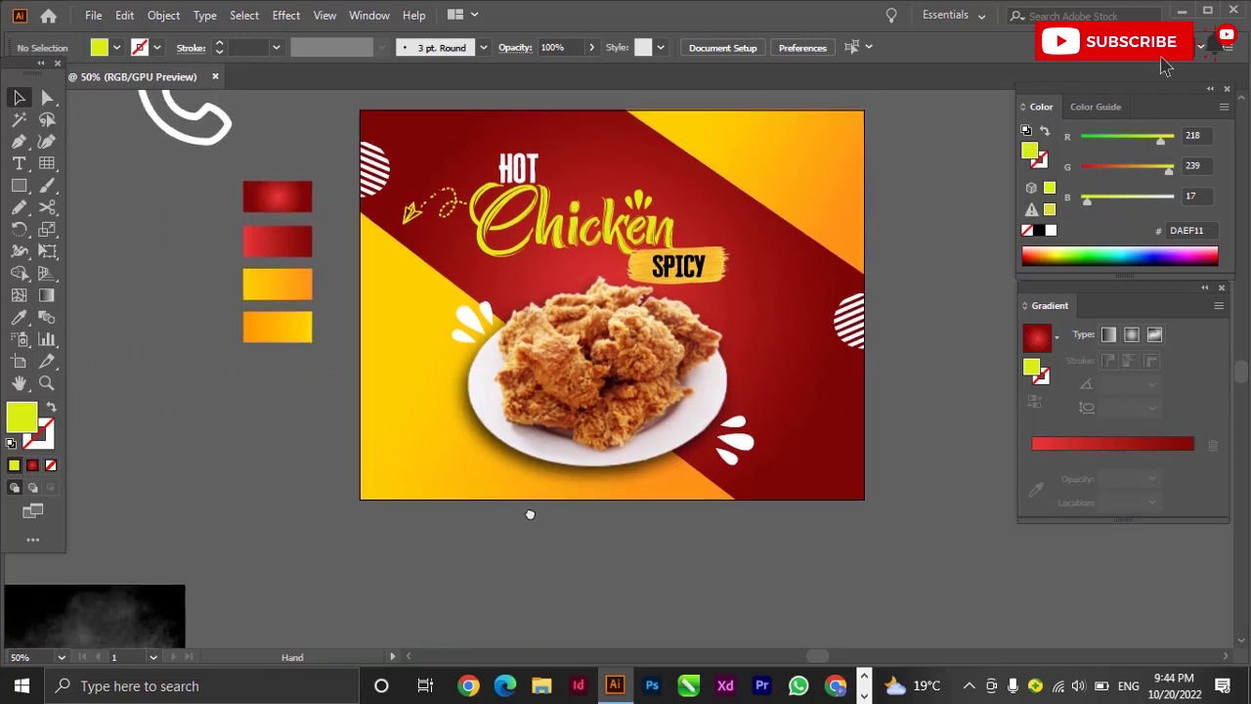
pyautogui.scroll(2, 436, 223)
pyautogui.scroll(-1, 432, 293)
pyautogui.scroll(-2, 433, 292)
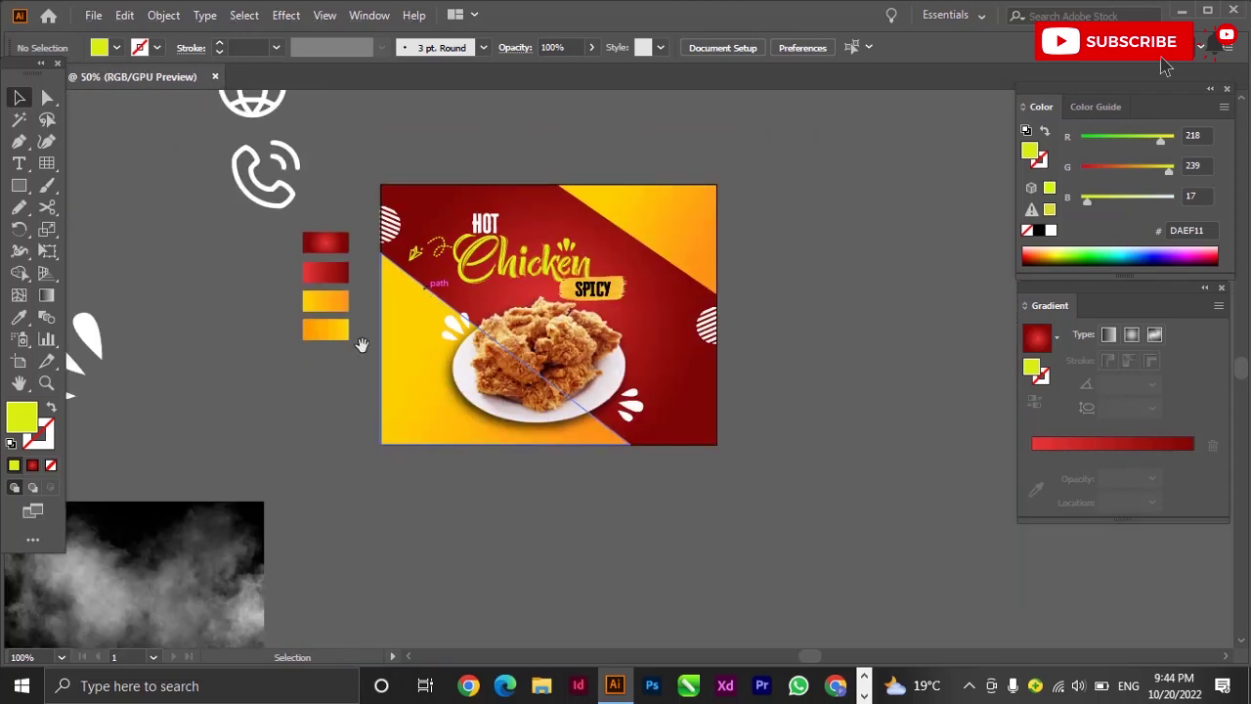
pyautogui.moveTo(361, 344); pyautogui.dragTo(377, 272)
pyautogui.moveTo(298, 528); pyautogui.dragTo(636, 282)
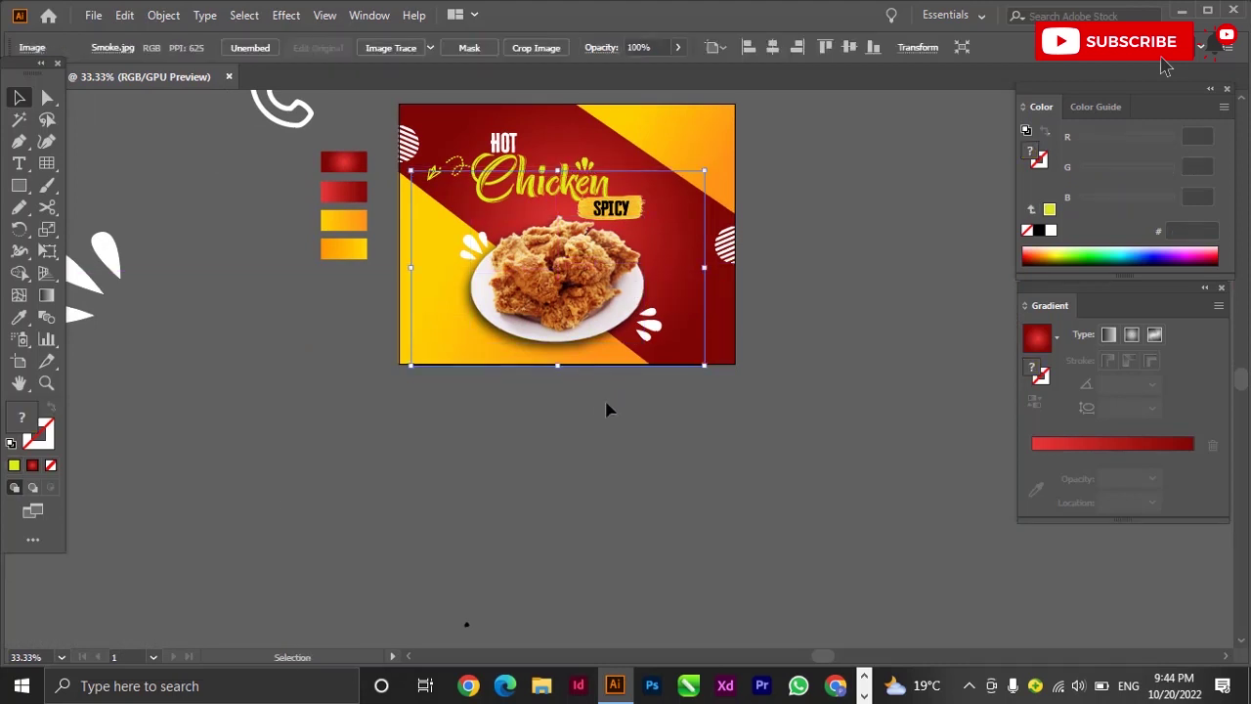
pyautogui.hotkey('ctrl', ']')
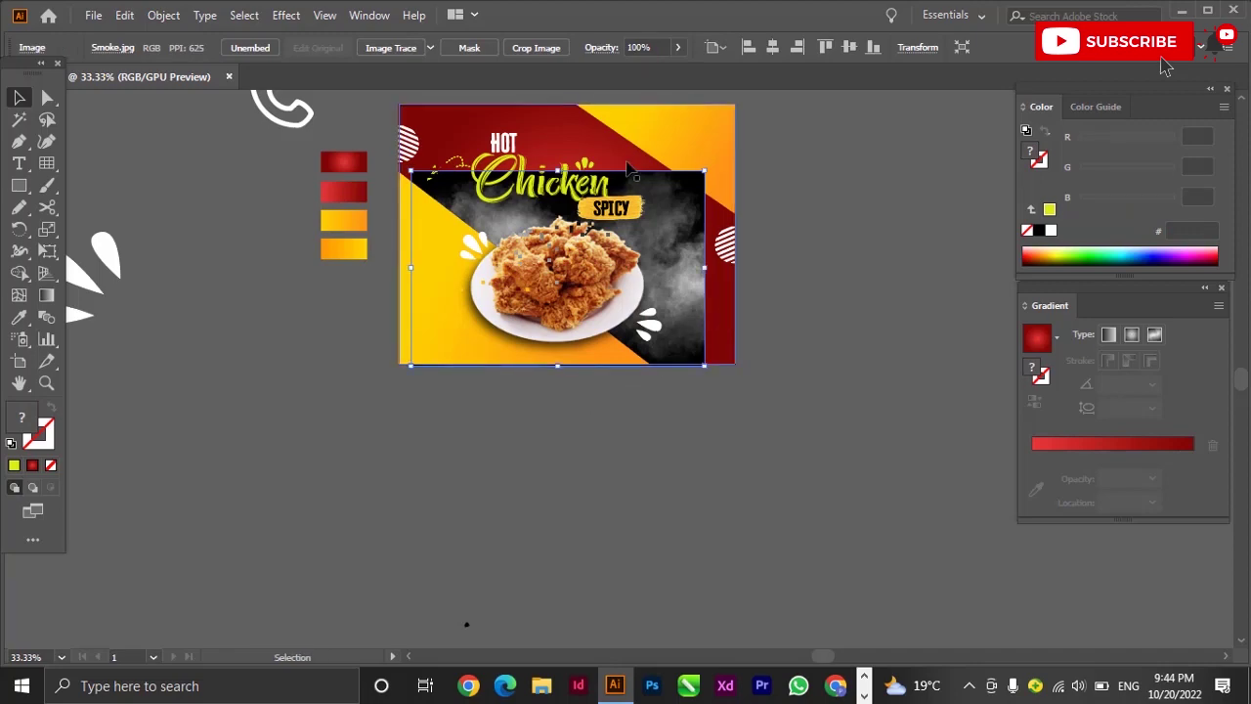
# Set the smoke image's blend mode to Screen in the Transparency panel.
pyautogui.click(378, 19)
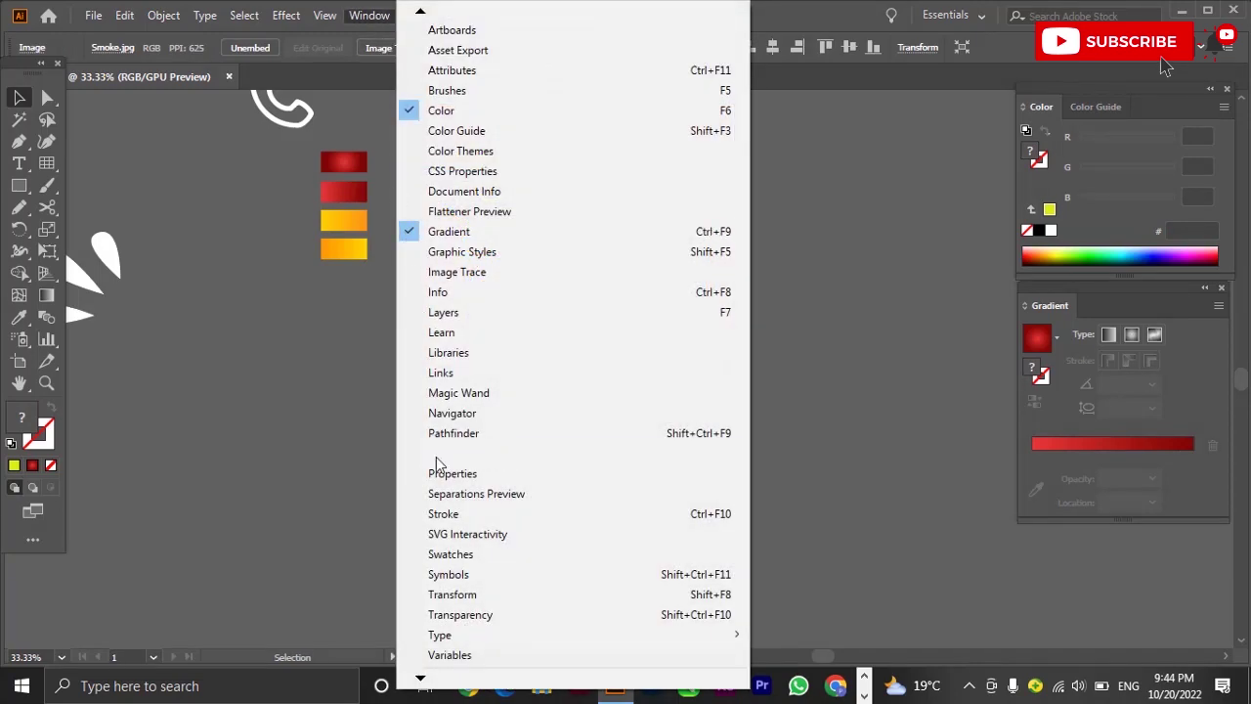
pyautogui.click(471, 619)
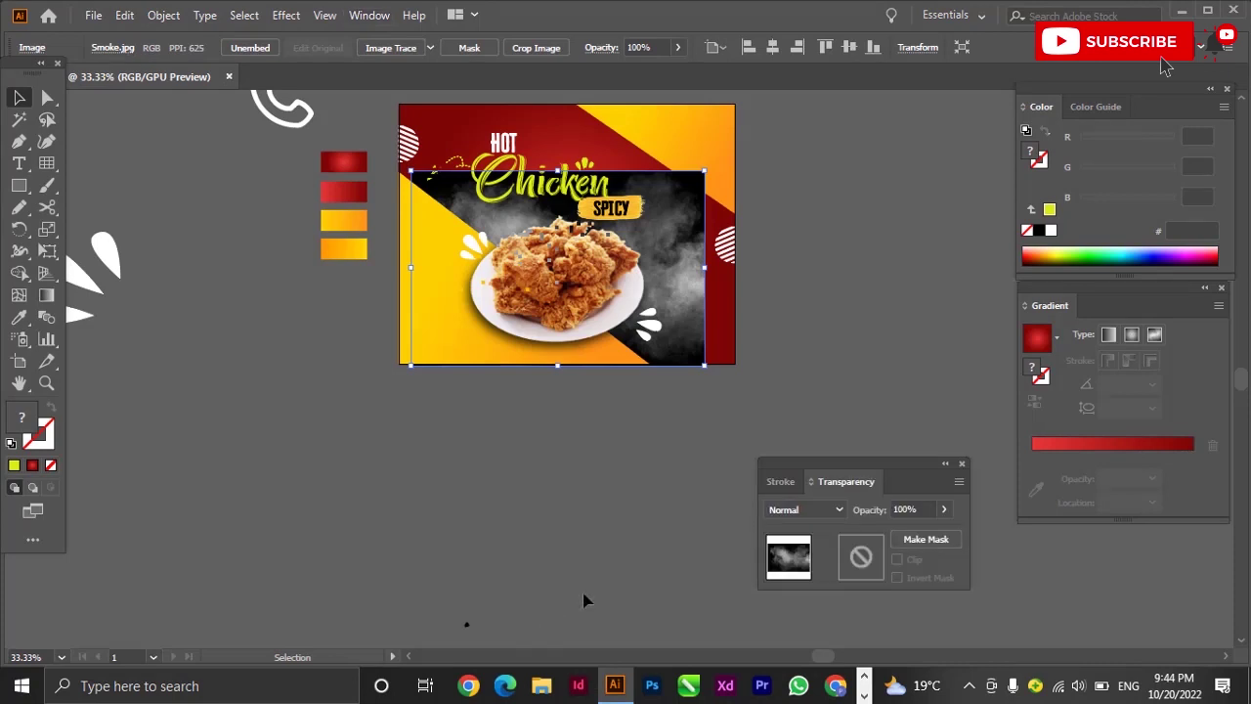
pyautogui.click(814, 509)
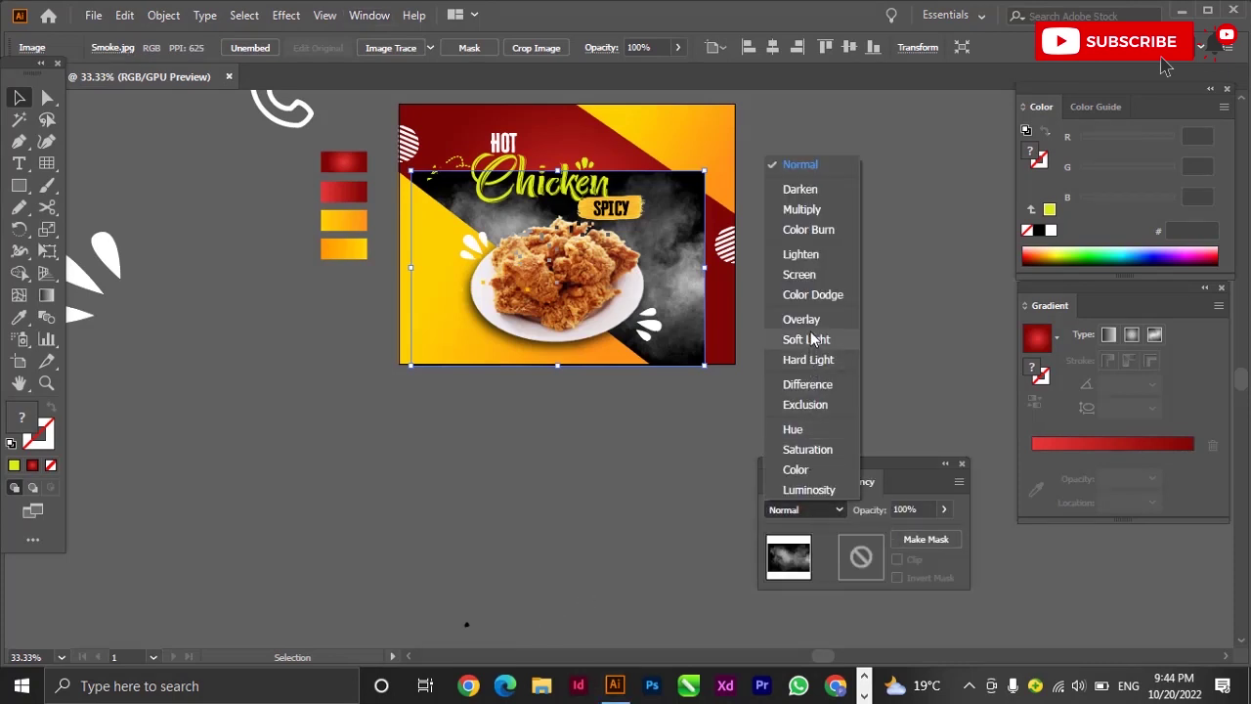
pyautogui.click(809, 275)
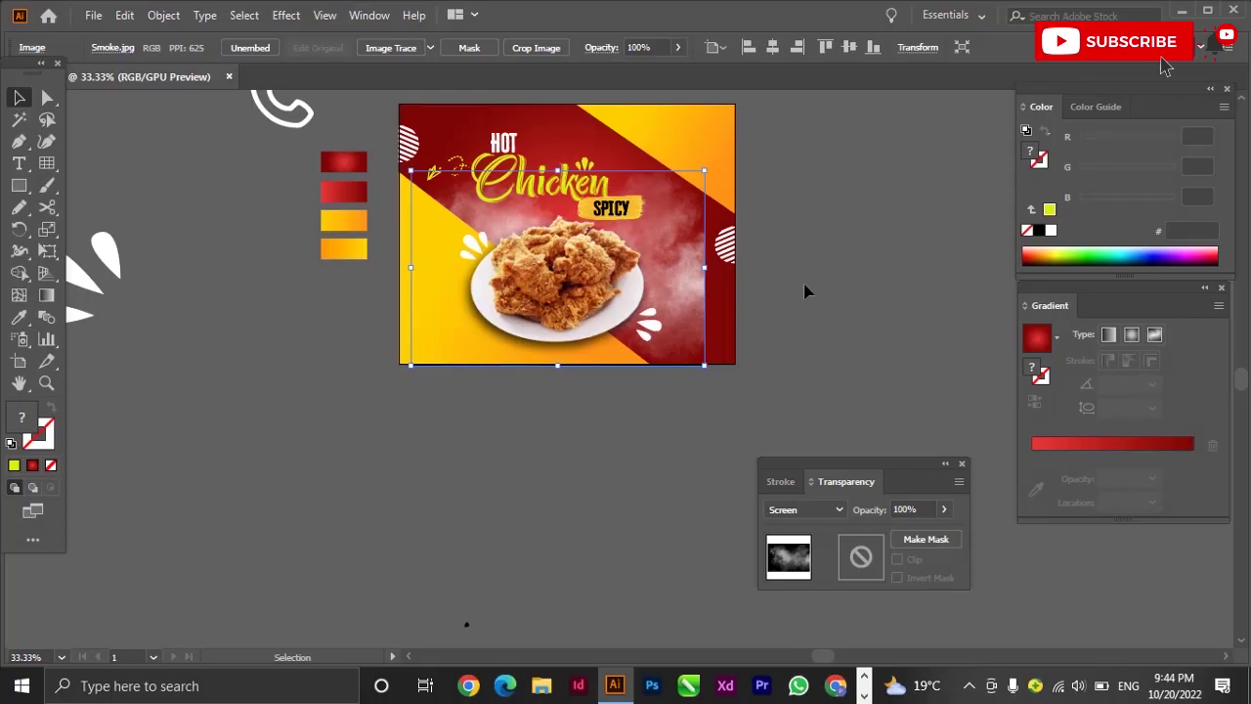
# Enlarge the smoke image so it covers more of the poster.
pyautogui.click(724, 428)
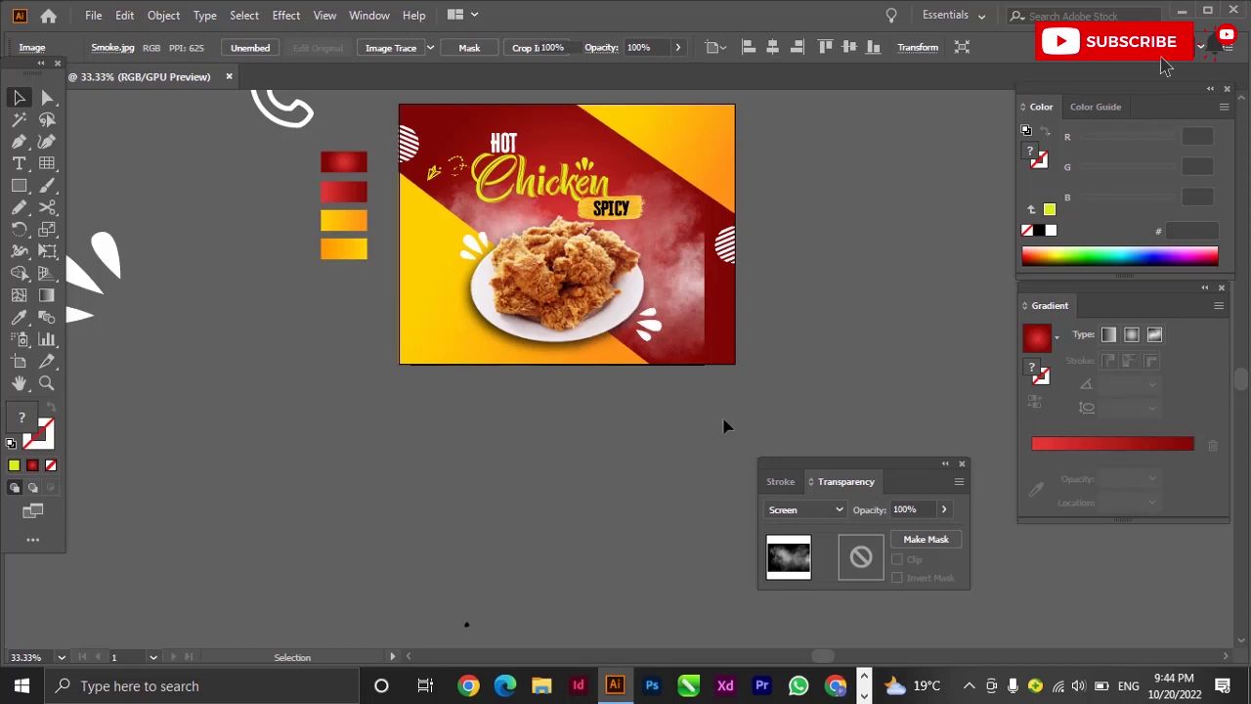
pyautogui.click(717, 256)
pyautogui.moveTo(703, 171); pyautogui.dragTo(735, 149)
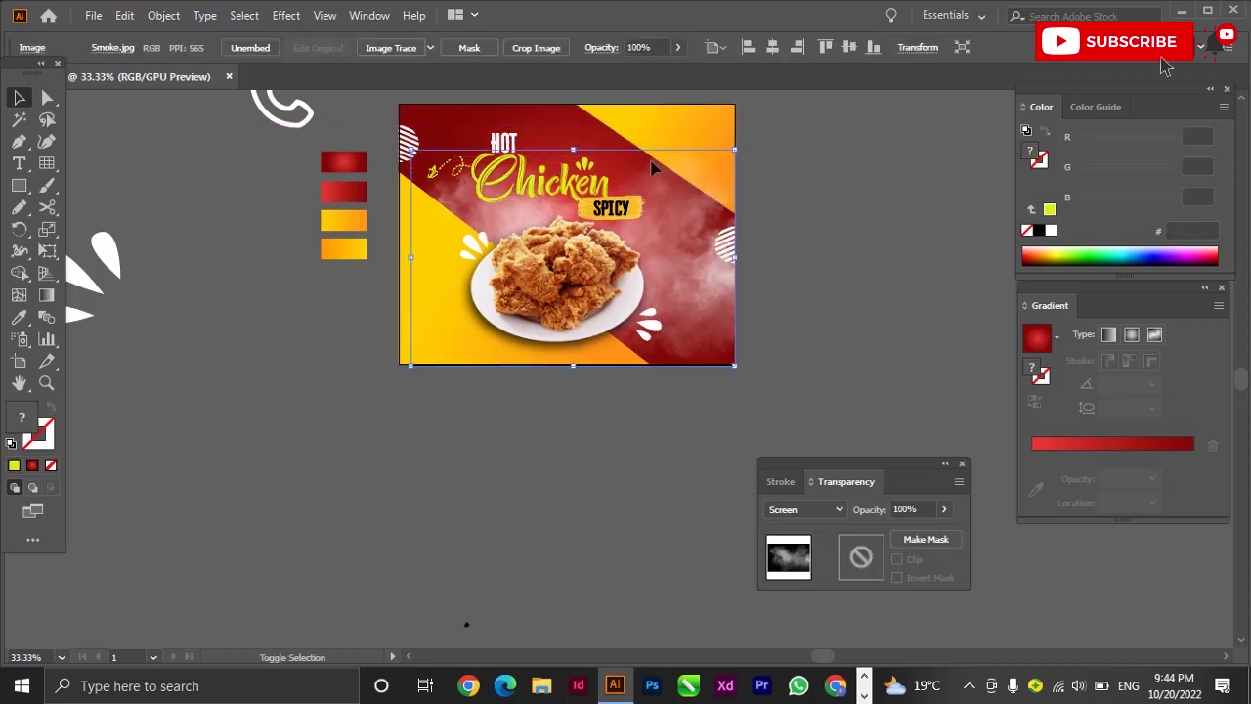
pyautogui.moveTo(411, 150); pyautogui.dragTo(399, 141)
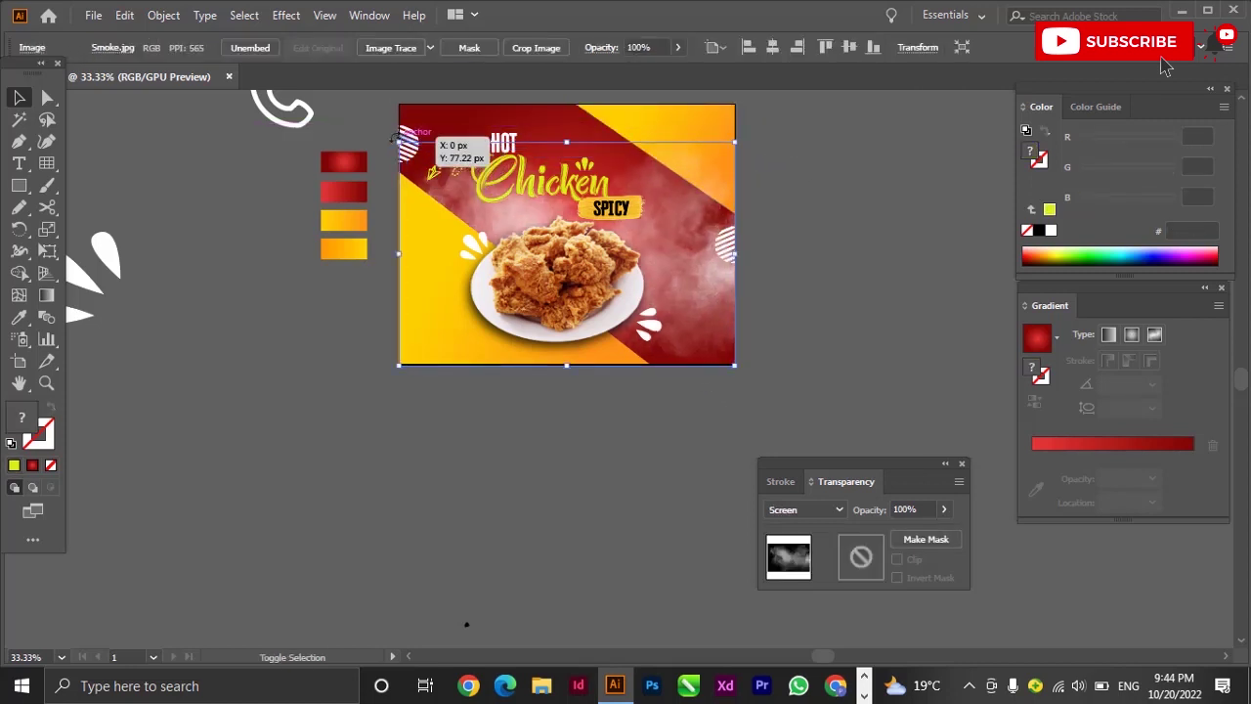
pyautogui.click(352, 250)
pyautogui.scroll(1, 710, 328)
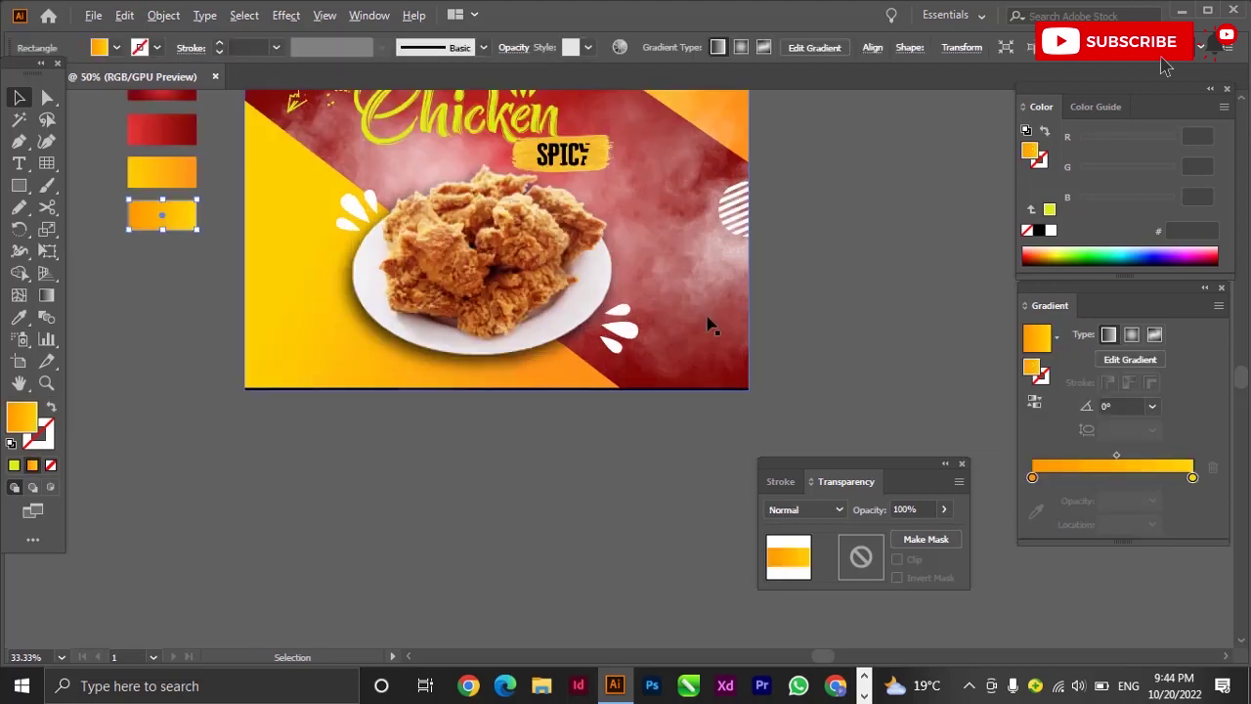
pyautogui.click(695, 283)
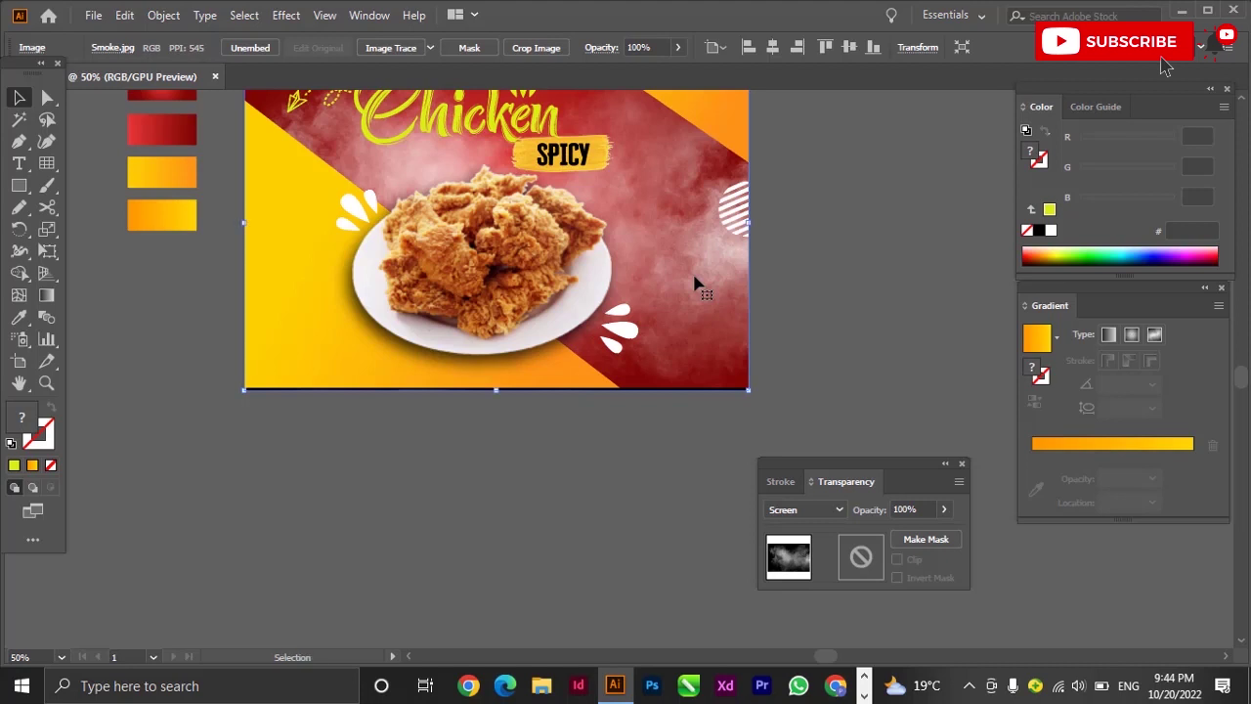
# Fade the smoke image to 35% opacity.
pyautogui.click(826, 266)
pyautogui.scroll(-1, 821, 273)
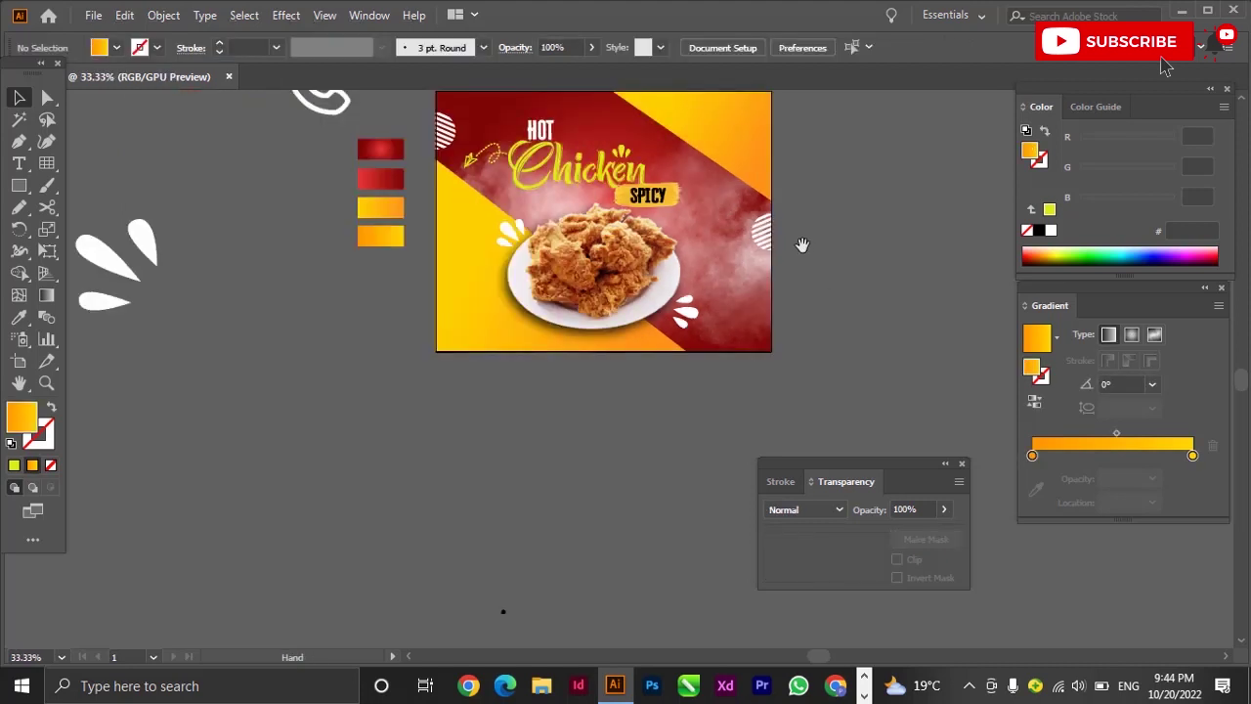
pyautogui.click(722, 264)
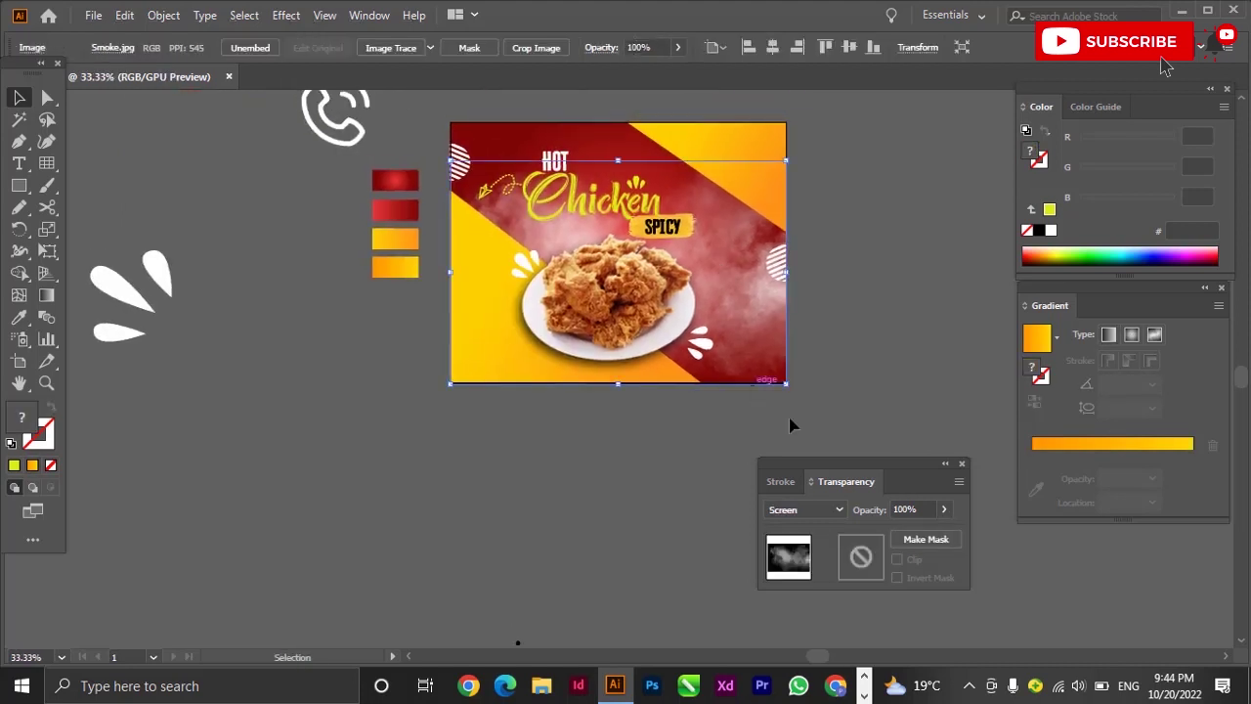
pyautogui.click(944, 512)
pyautogui.moveTo(943, 534); pyautogui.dragTo(900, 538)
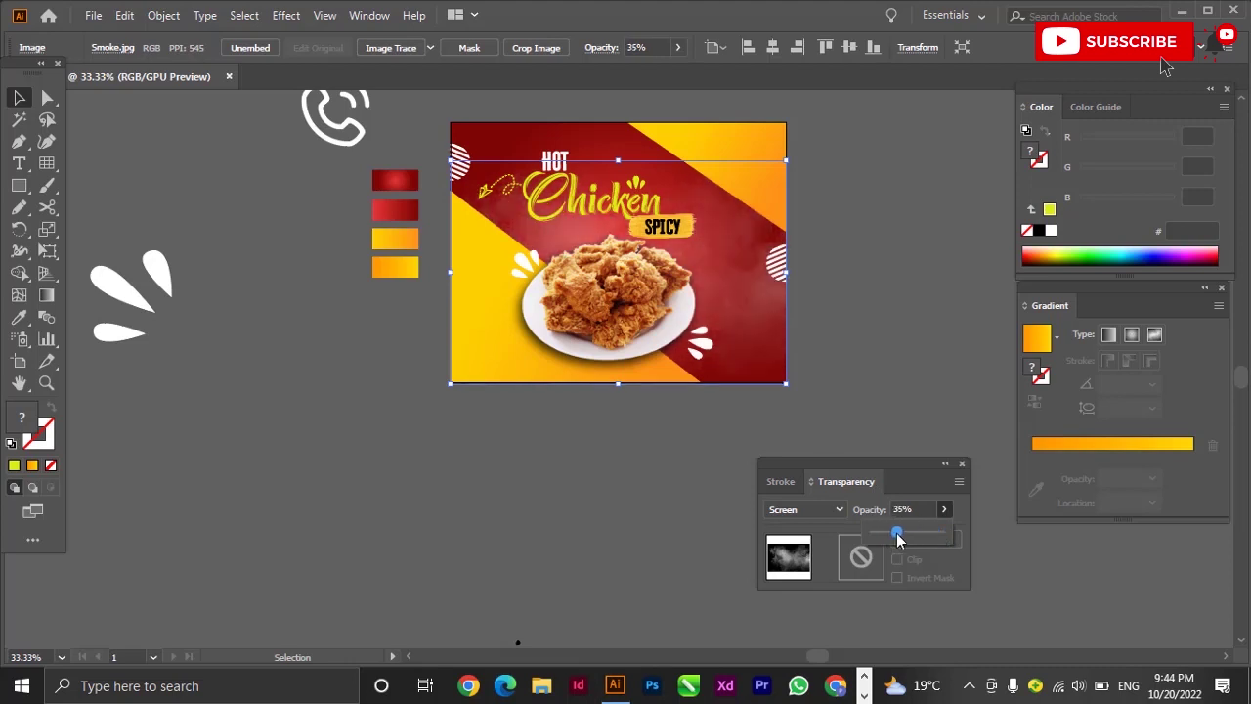
pyautogui.click(878, 314)
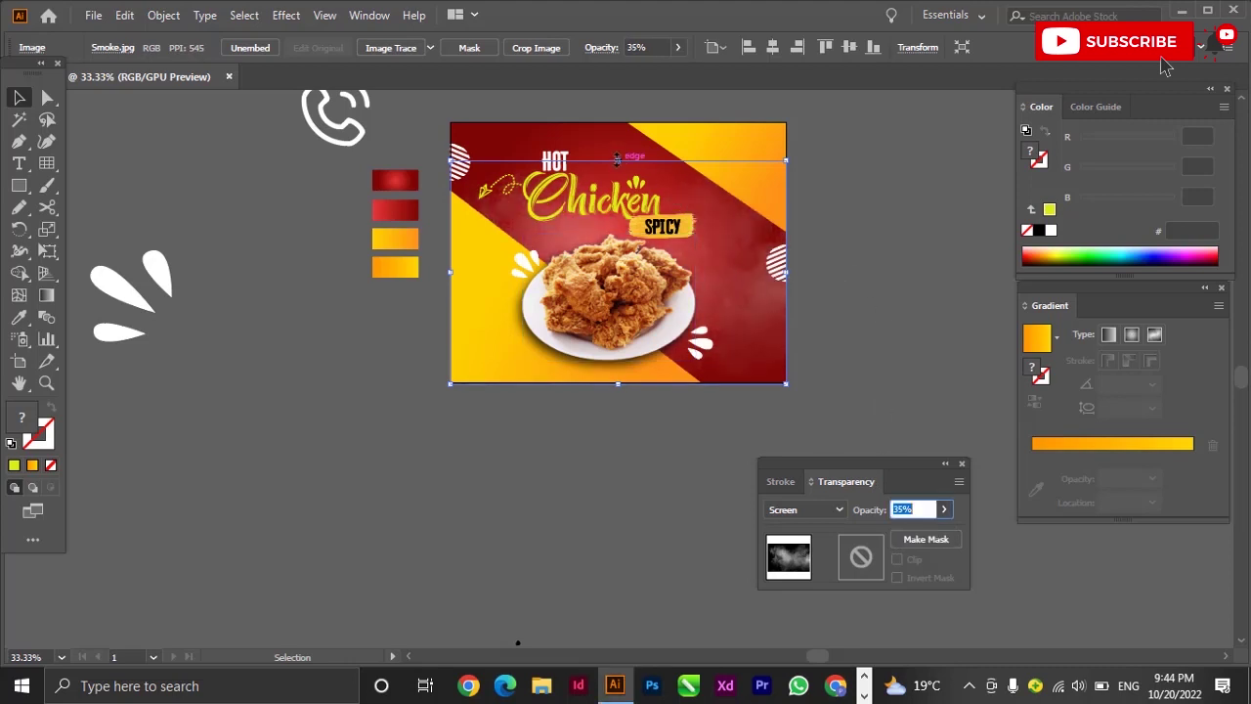
# Stretch the smoke image's top edge up to the top of the poster.
pyautogui.moveTo(619, 158); pyautogui.dragTo(618, 121)
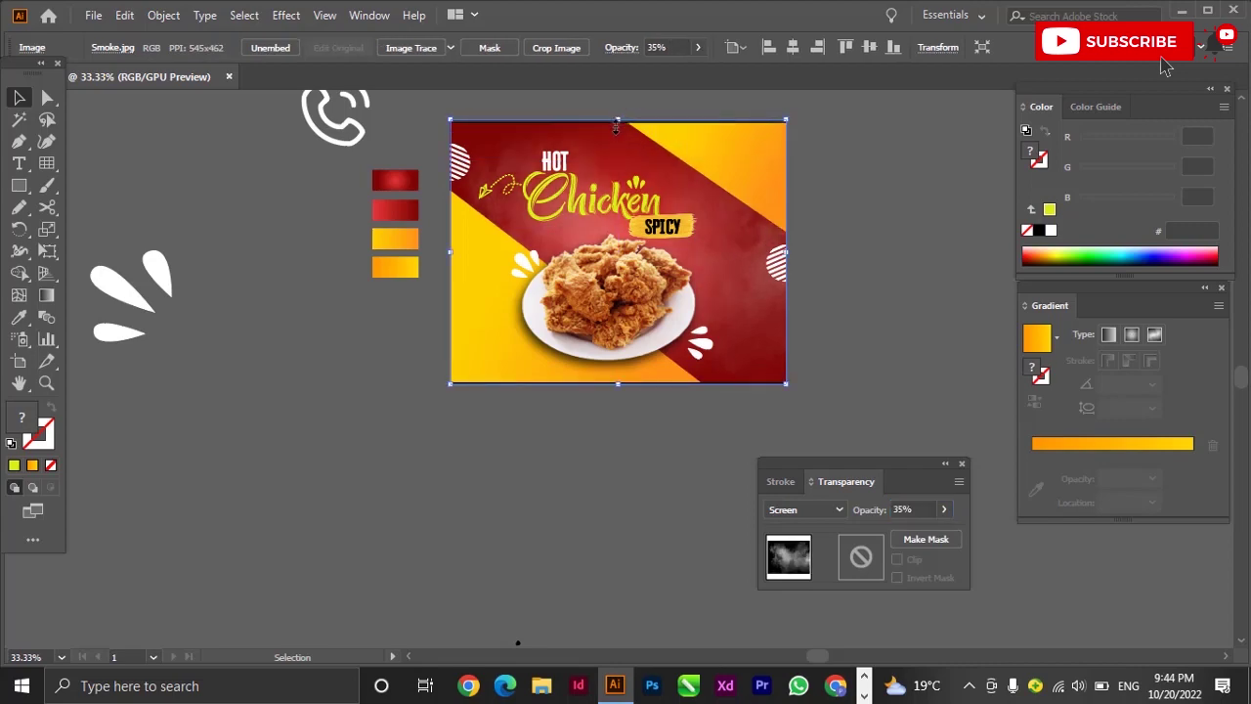
pyautogui.click(851, 346)
pyautogui.scroll(1, 851, 349)
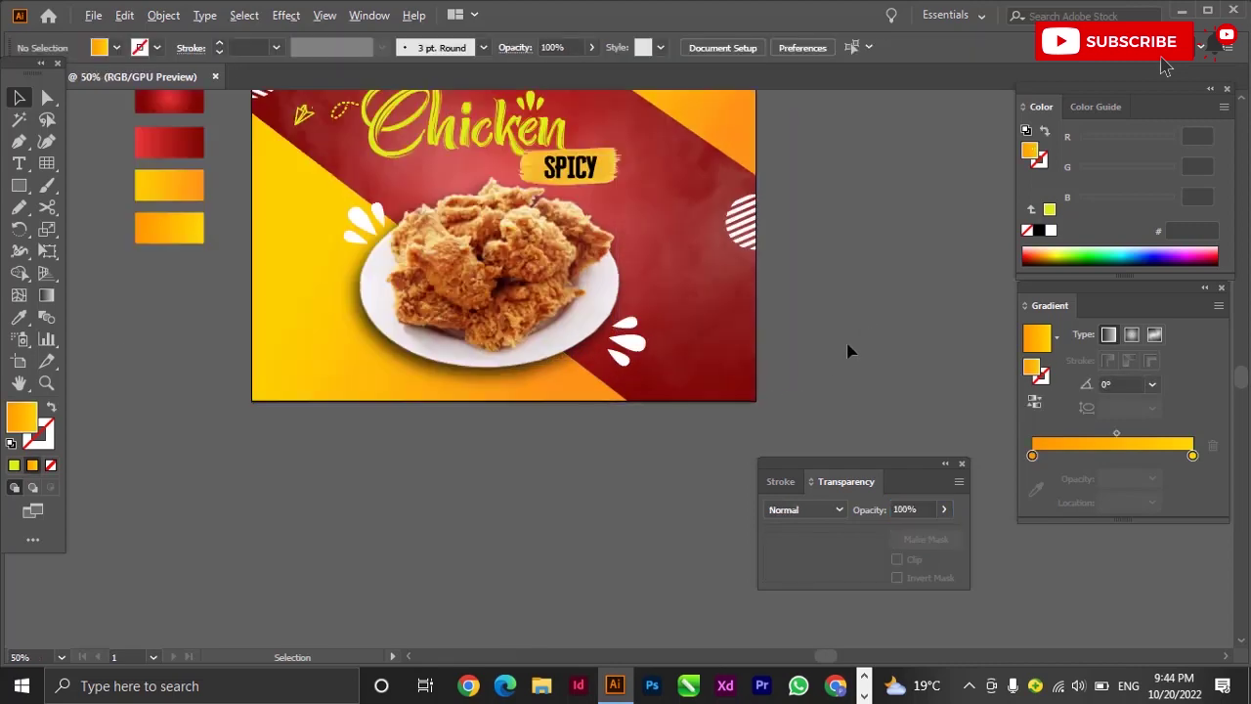
pyautogui.moveTo(852, 349); pyautogui.dragTo(880, 372)
pyautogui.scroll(2, 843, 413)
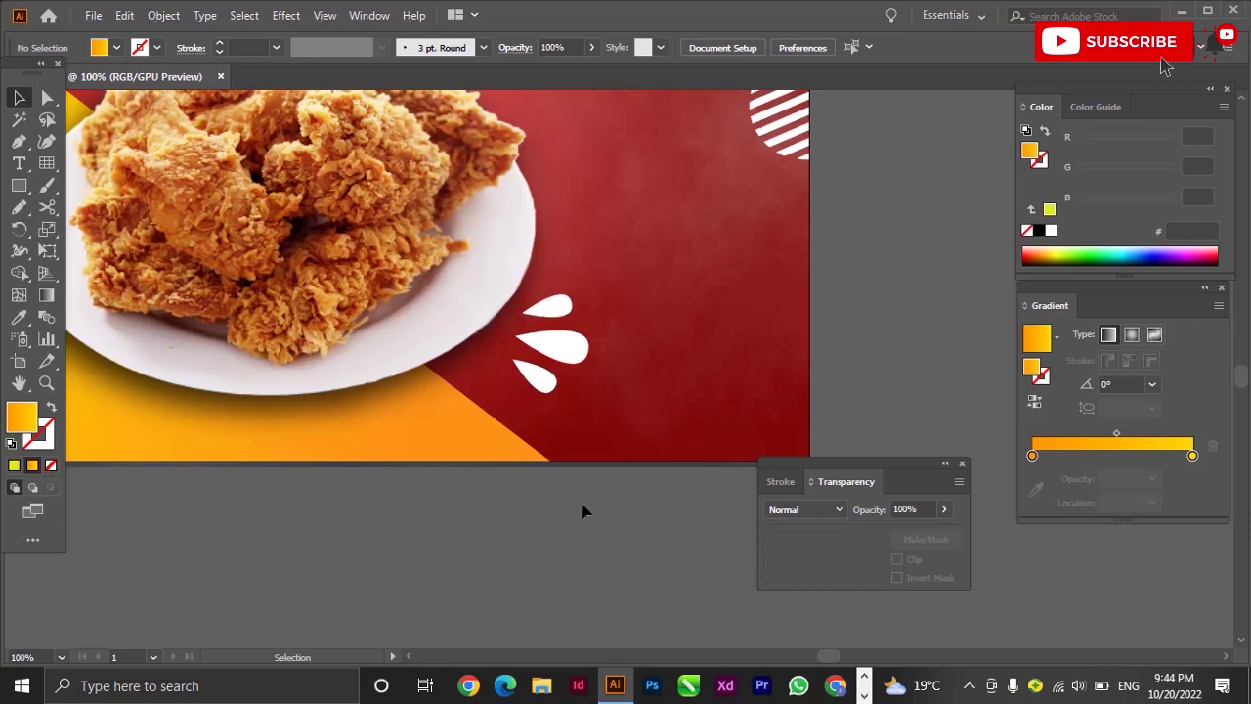
# Check the smoke overlay and pan the view back over the poster.
pyautogui.click(577, 469)
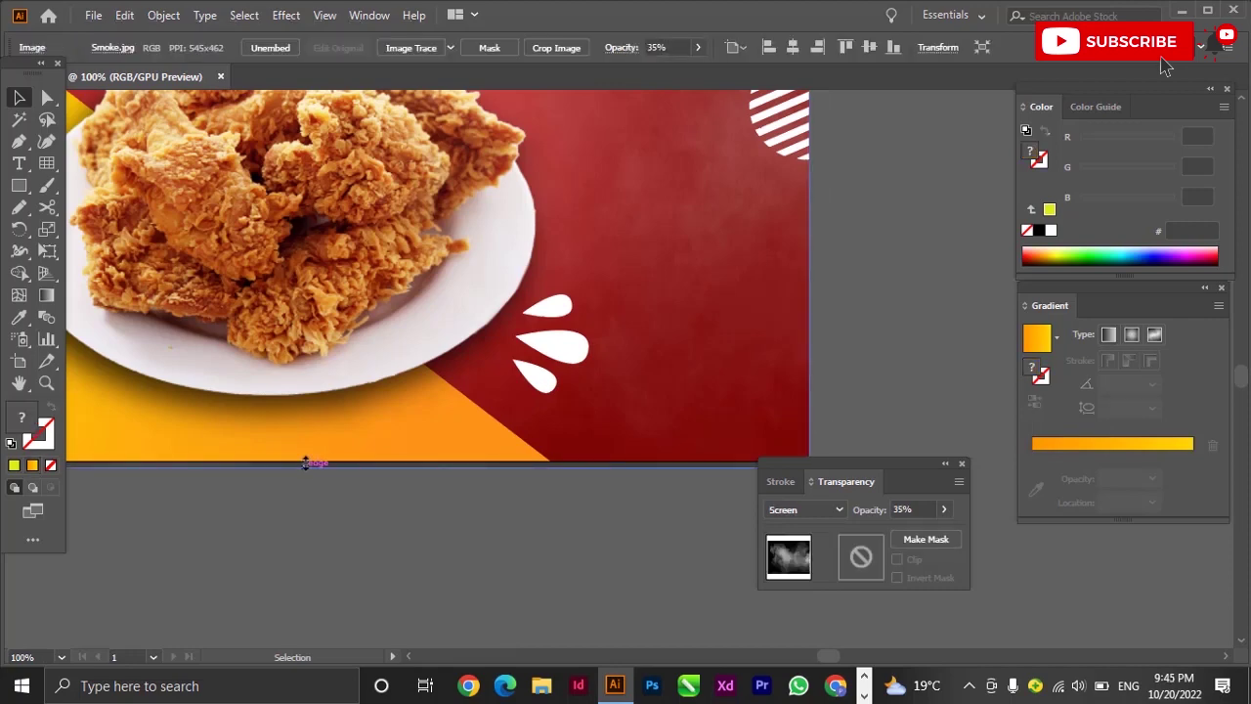
pyautogui.click(586, 515)
pyautogui.scroll(-1, 585, 515)
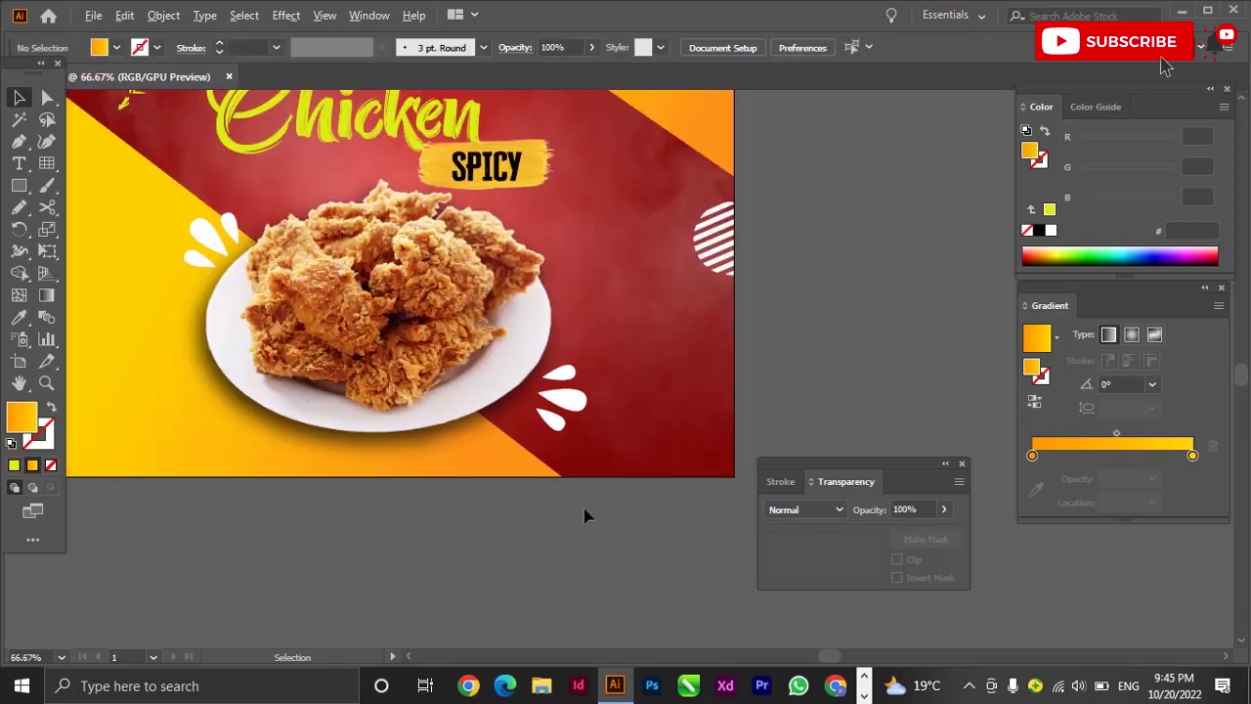
pyautogui.scroll(-1, 585, 515)
pyautogui.moveTo(817, 305)
pyautogui.mouseDown()
pyautogui.moveTo(867, 300)
pyautogui.moveTo(835, 255)
pyautogui.mouseUp()
pyautogui.scroll(-1, 861, 305)
# Delete the spare white splash shapes.
pyautogui.scroll(-1, 352, 312)
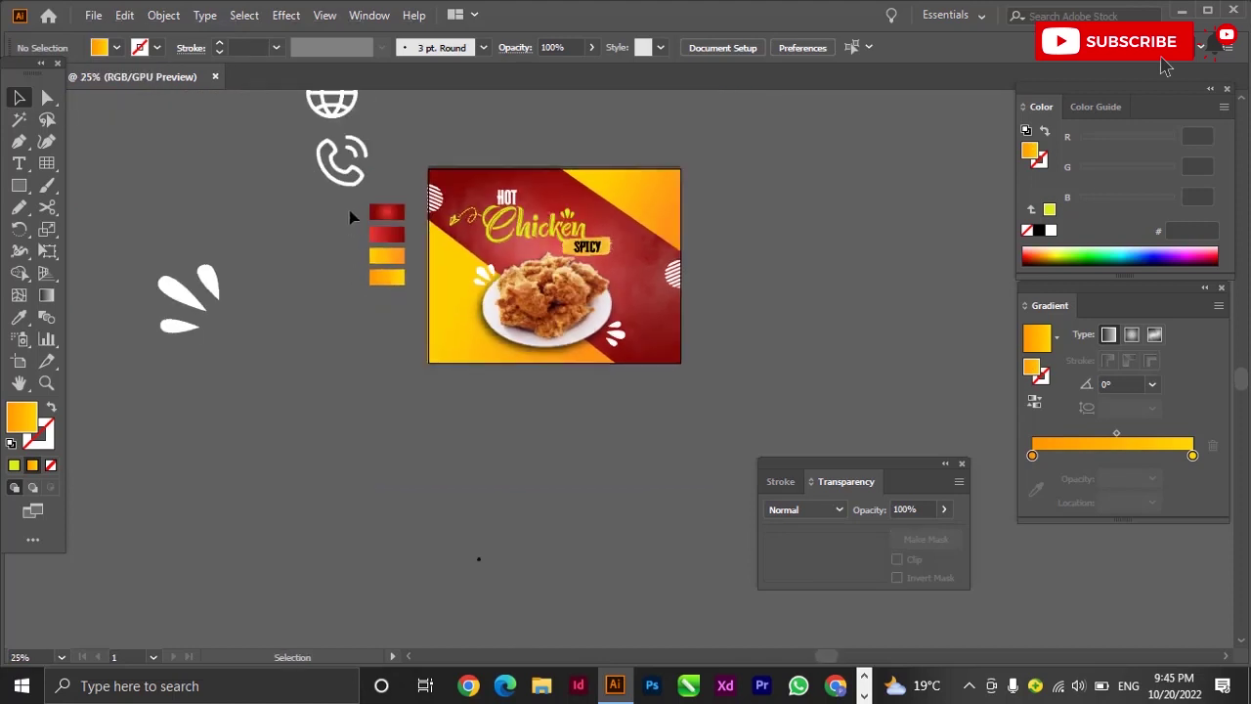
pyautogui.scroll(-2, 342, 234)
pyautogui.moveTo(320, 262); pyautogui.dragTo(329, 271)
pyautogui.click(277, 276)
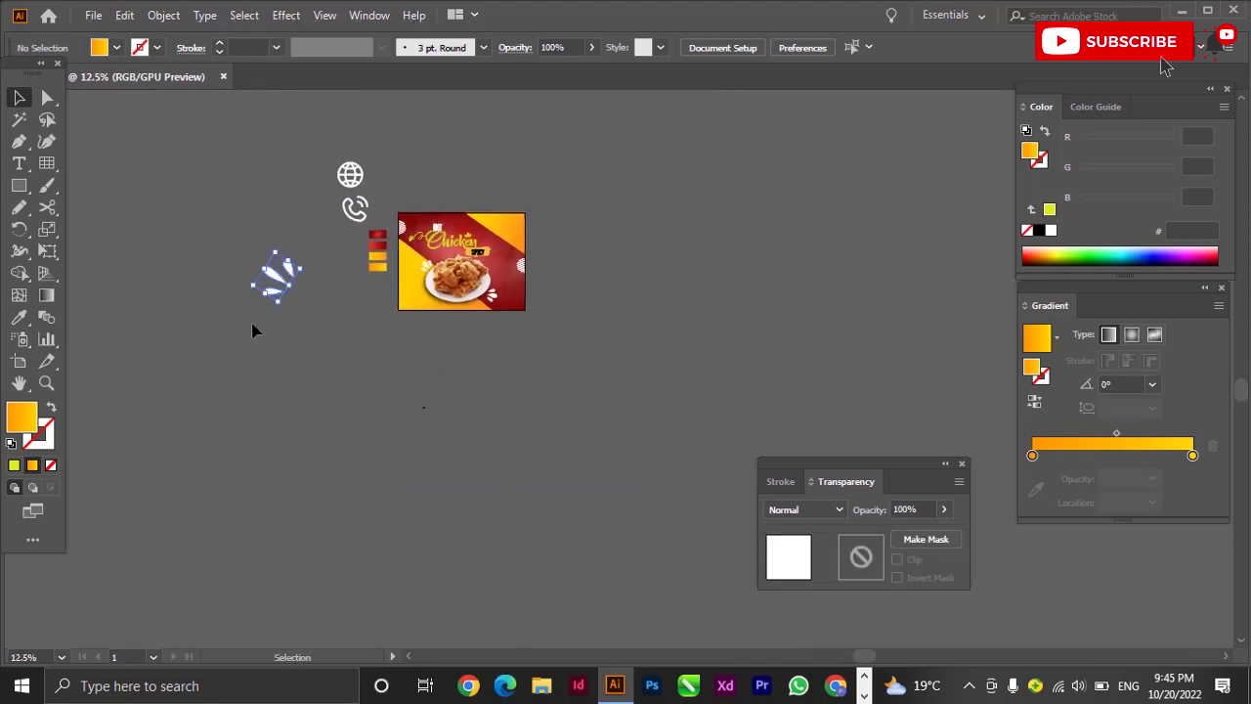
pyautogui.press('Delete')
# Move only the white phone icon into the poster's lower-left corner.
pyautogui.scroll(1, 360, 246)
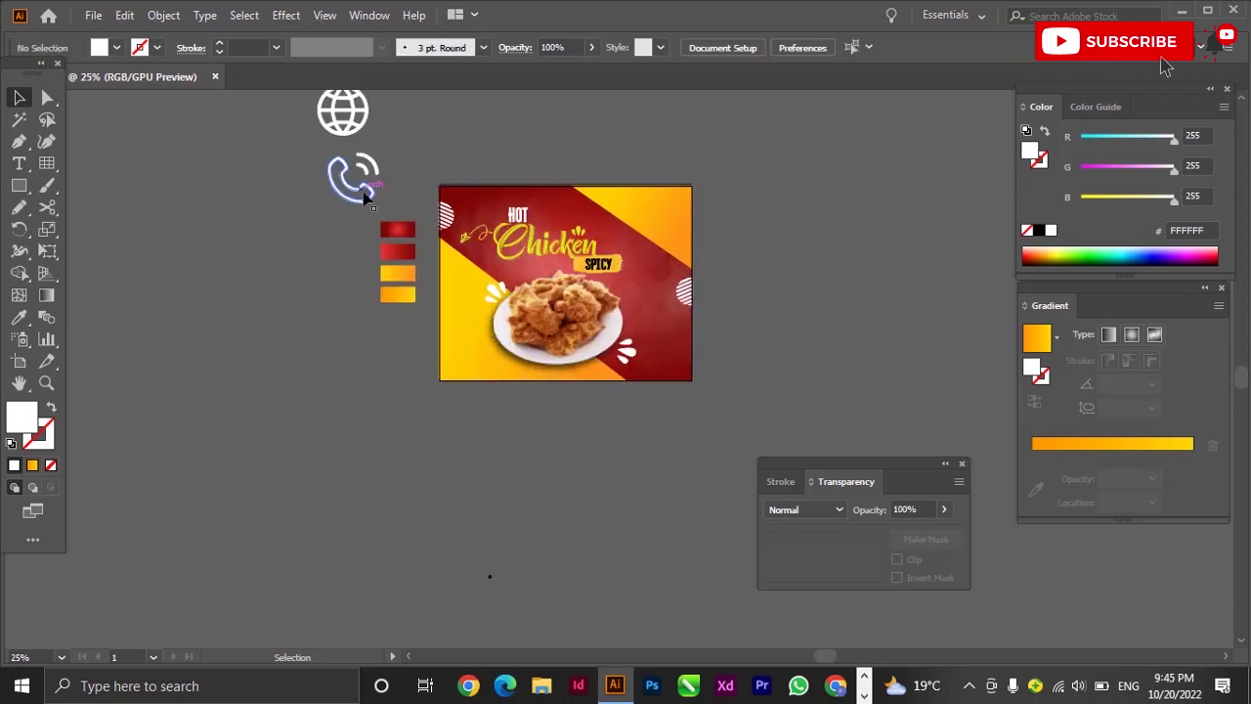
pyautogui.click(367, 198)
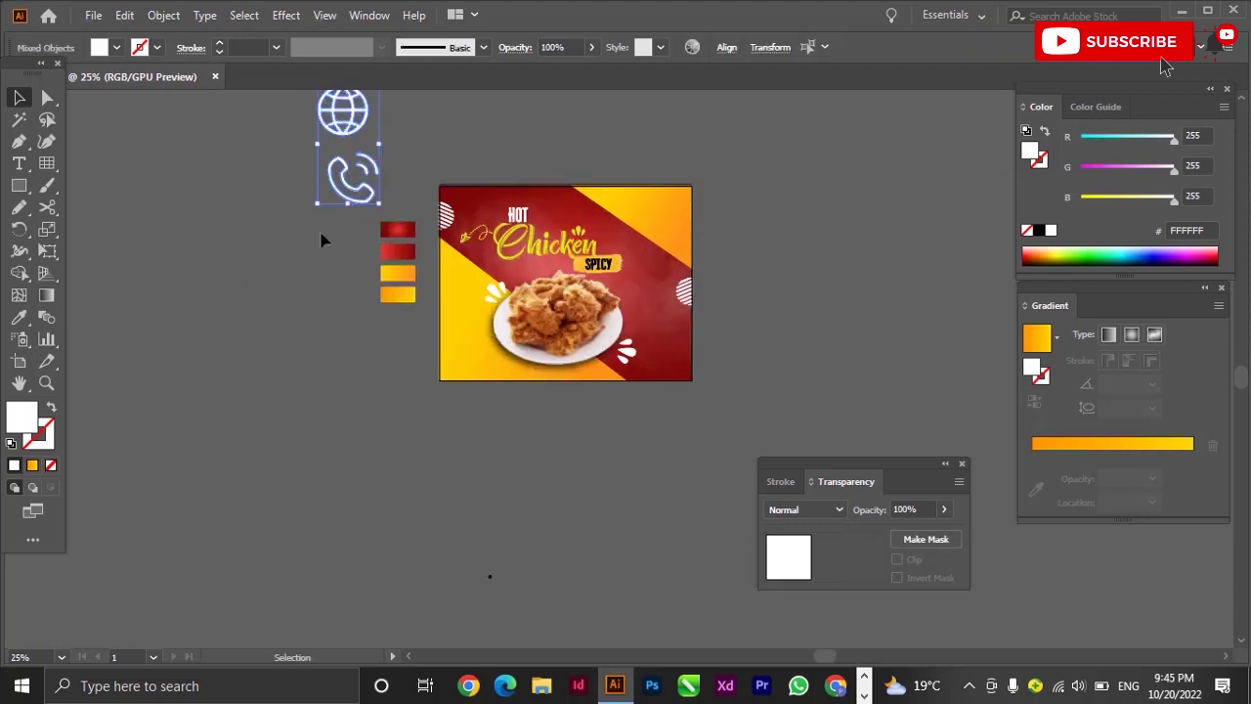
pyautogui.click(324, 237)
pyautogui.click(380, 203)
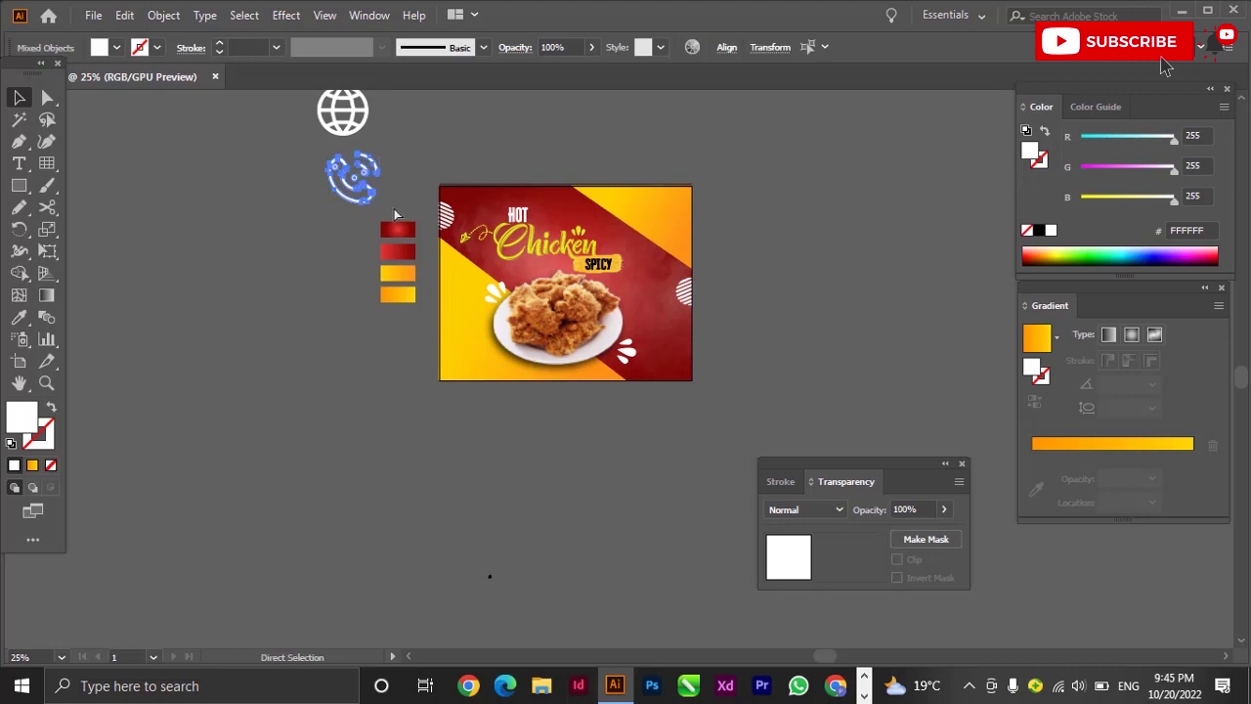
pyautogui.moveTo(371, 206); pyautogui.dragTo(506, 313)
pyautogui.scroll(1, 489, 391)
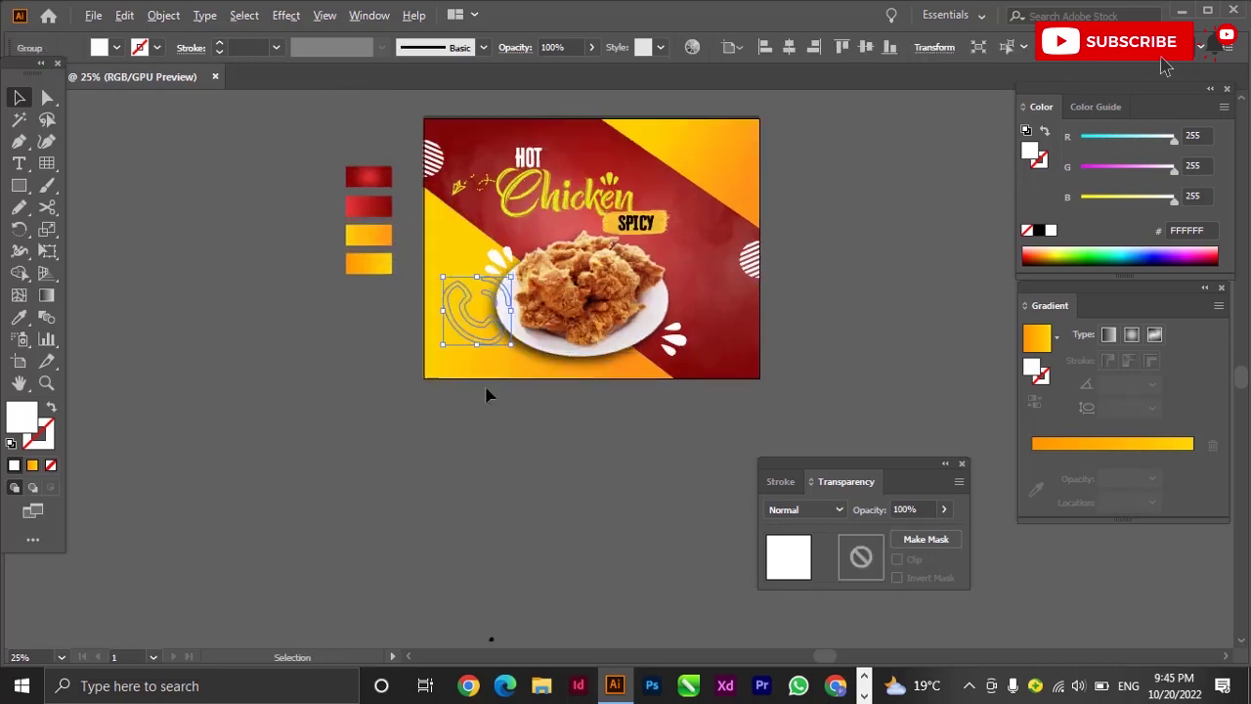
pyautogui.scroll(2, 502, 316)
pyautogui.press('ctrl')
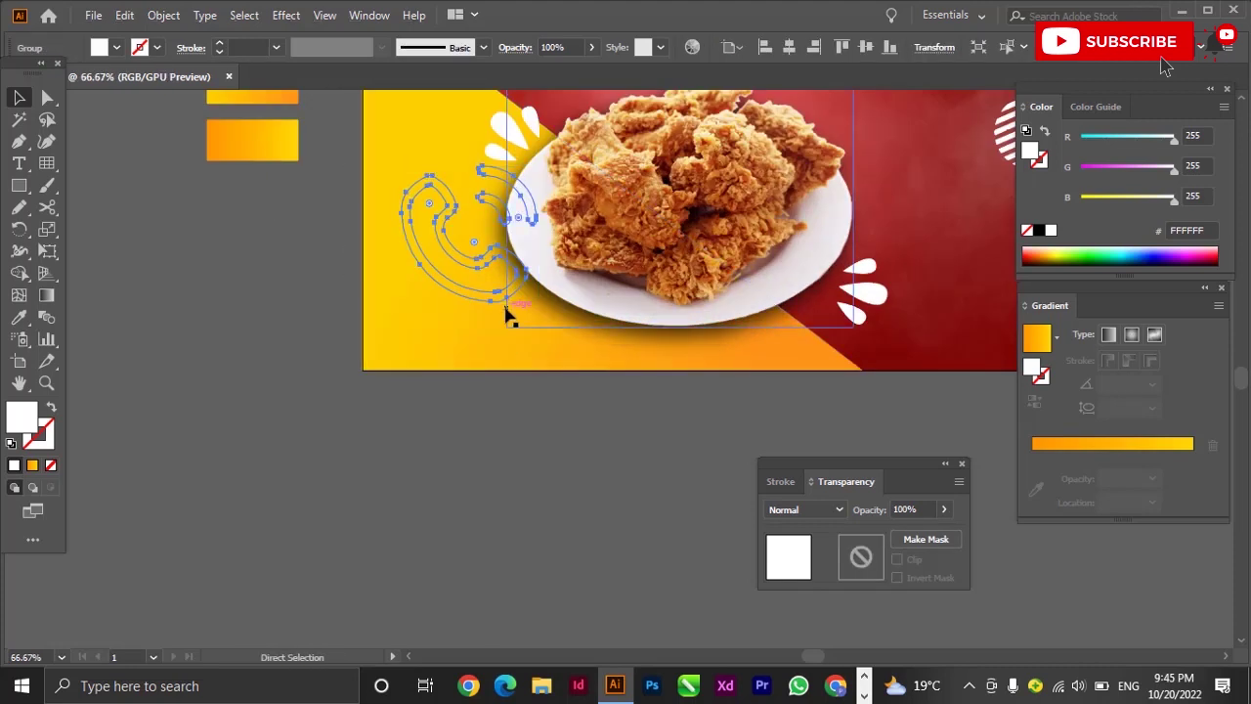
pyautogui.moveTo(506, 313); pyautogui.dragTo(489, 267)
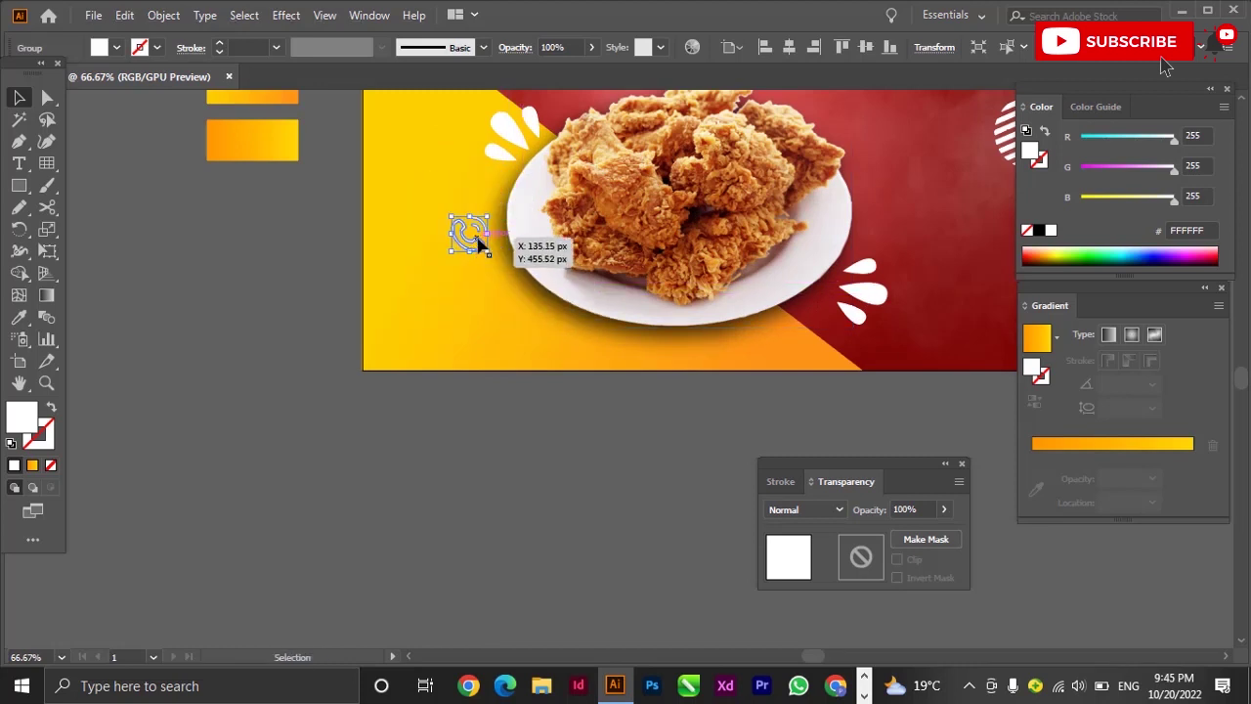
pyautogui.moveTo(477, 240); pyautogui.dragTo(391, 362)
pyautogui.scroll(3, 396, 358)
# Type the poster's phone number in 48 pt text beside the phone icon.
pyautogui.click(374, 428)
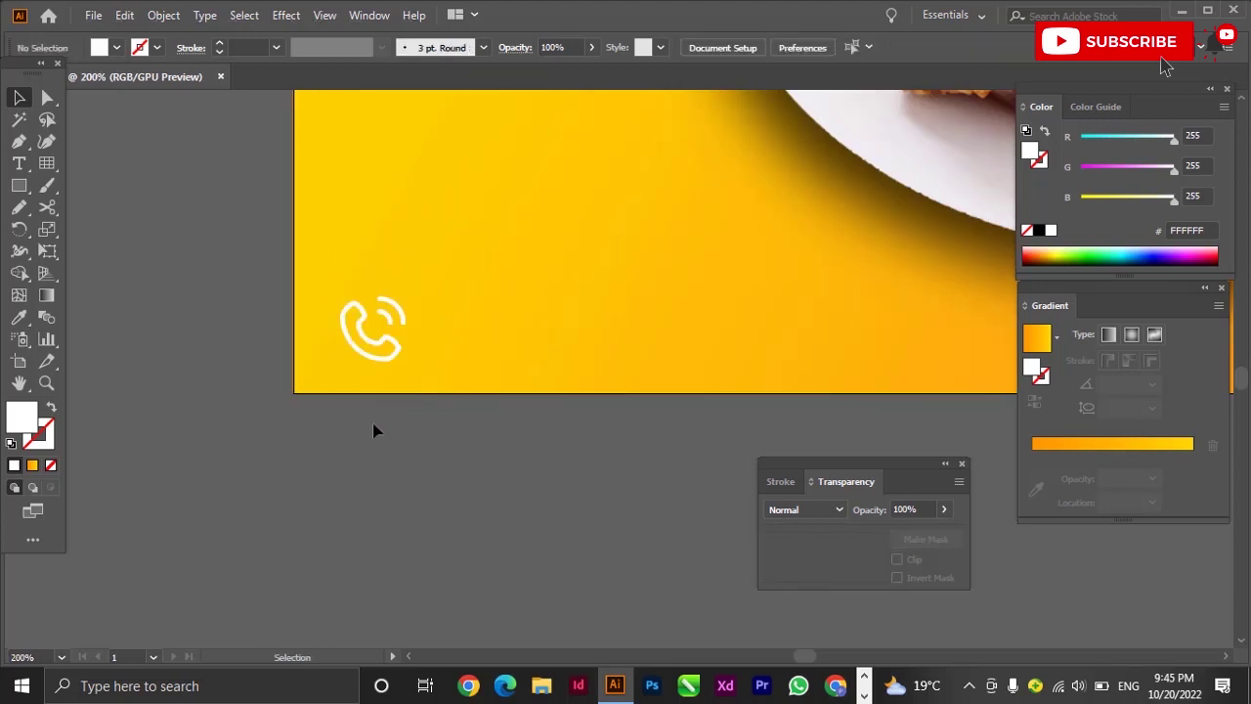
pyautogui.click(20, 163)
pyautogui.click(468, 339)
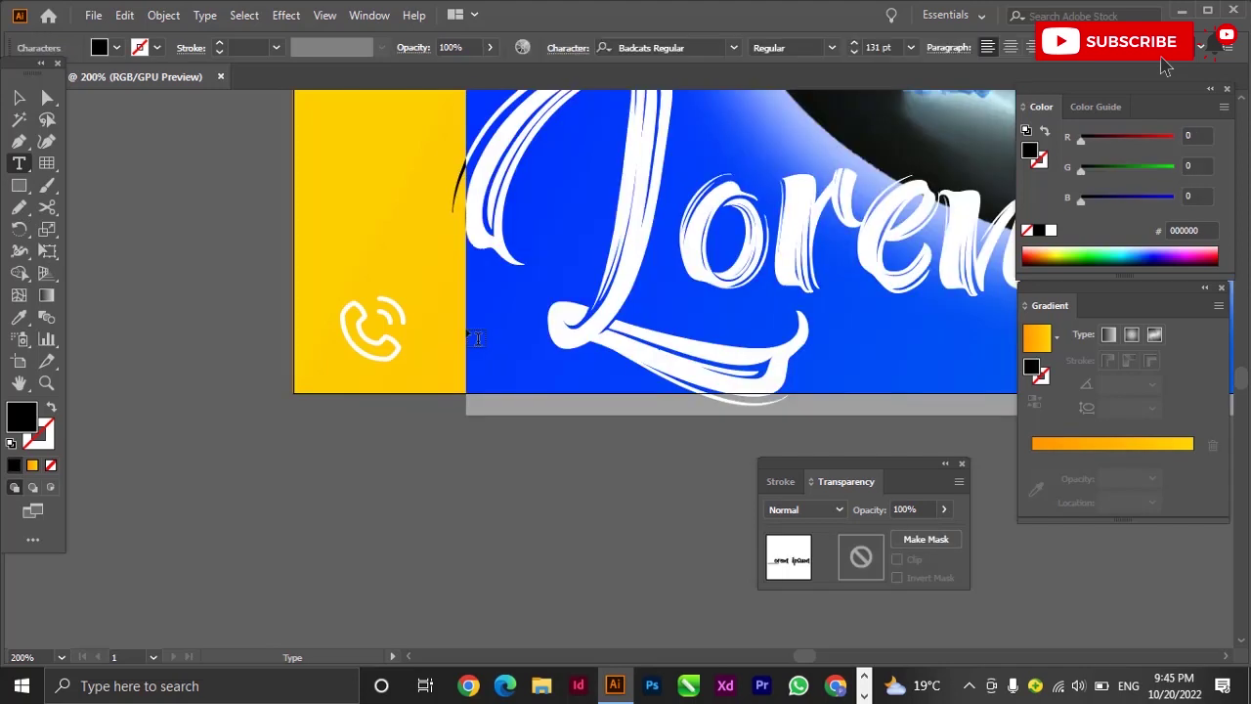
pyautogui.press('BackSpace')
pyautogui.click(910, 47)
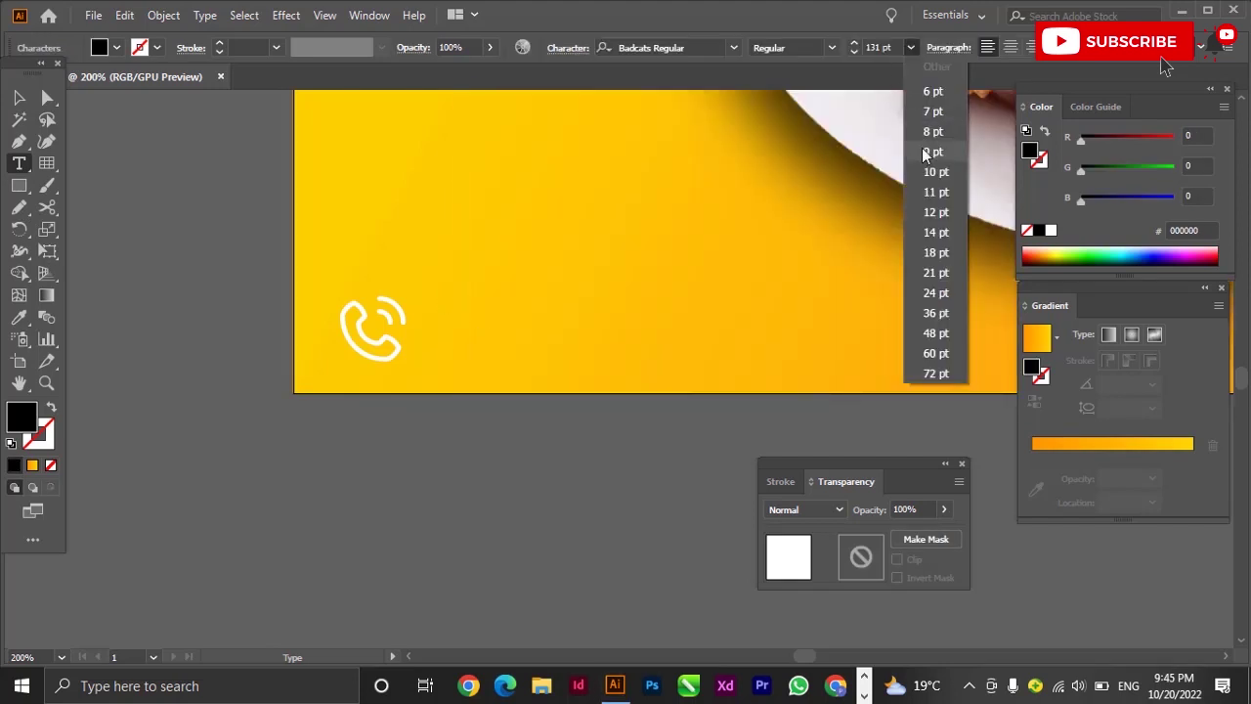
pyautogui.click(929, 333)
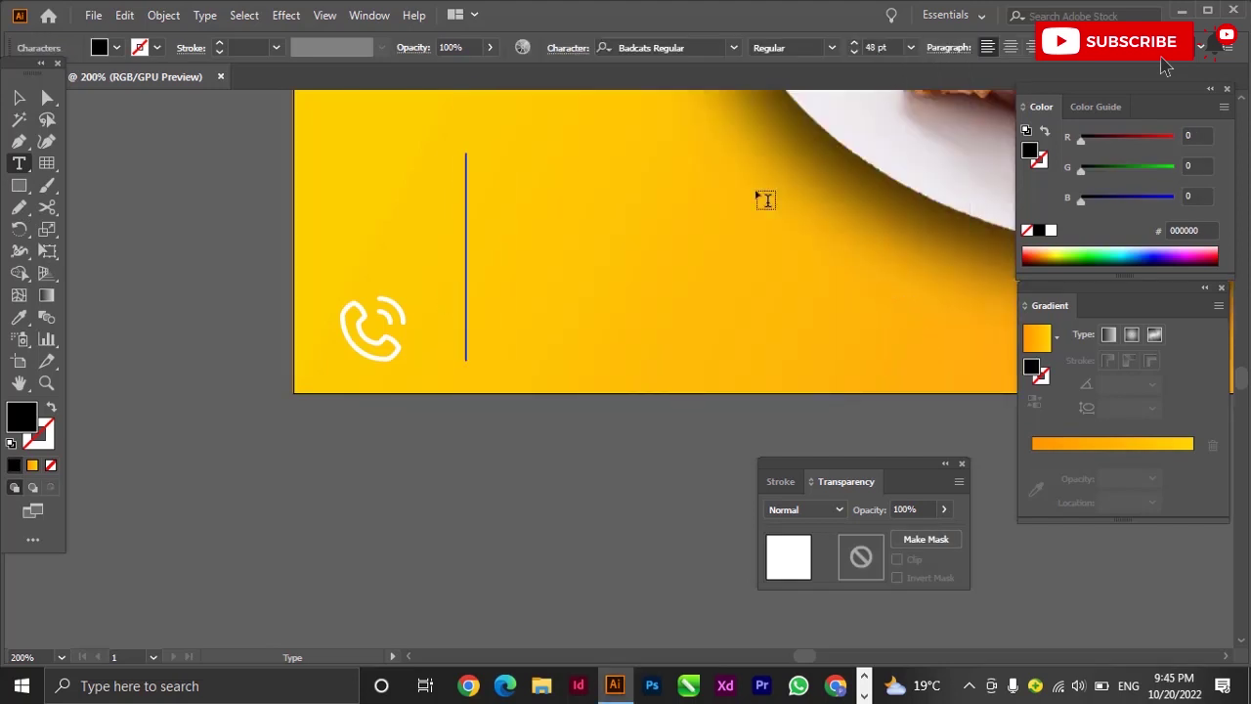
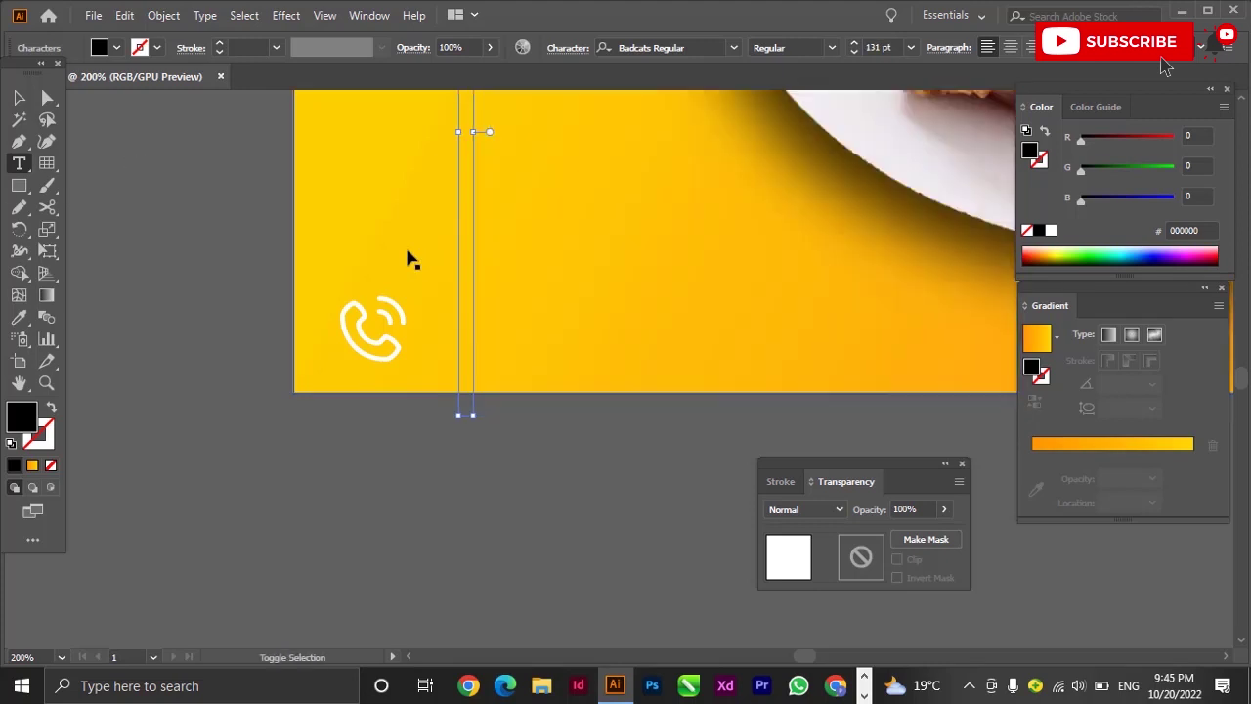
pyautogui.click(474, 282)
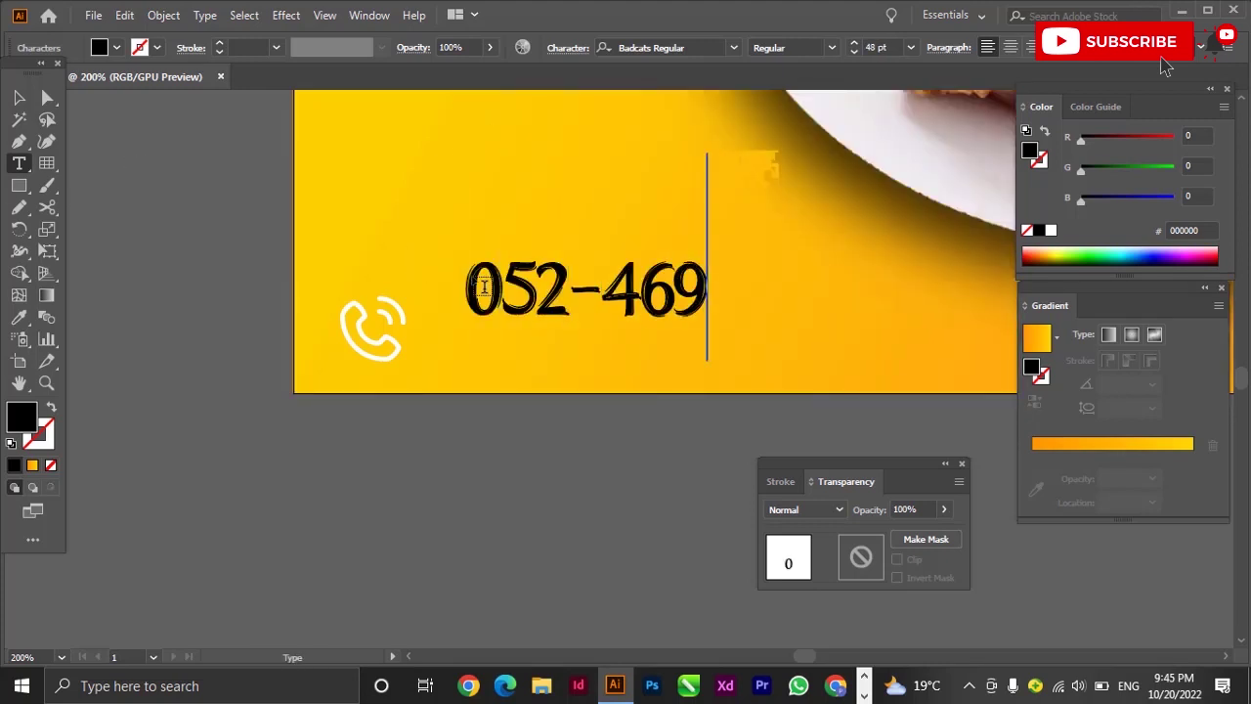
# Make the phone number white (#FFFFFF) and place it next to the icon.
pyautogui.hotkey('ctrl', 'a')
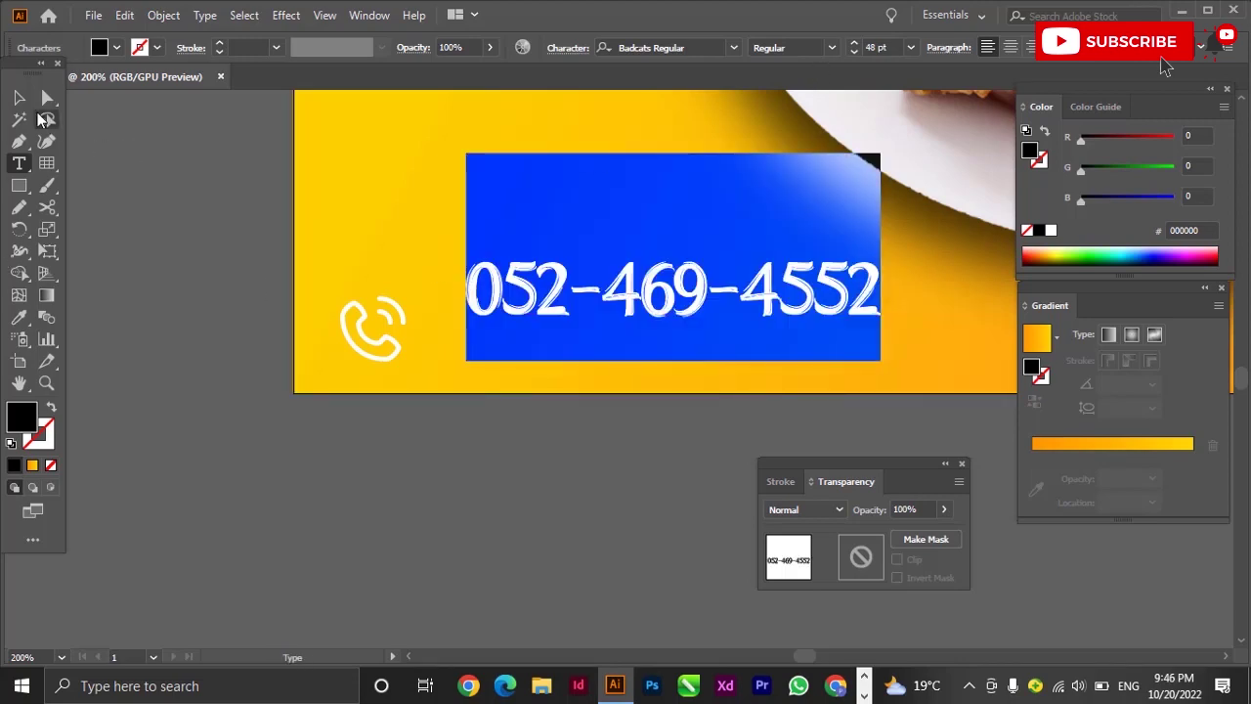
pyautogui.click(19, 97)
pyautogui.doubleClick(22, 417)
pyautogui.write('ffffff')
pyautogui.click(447, 72)
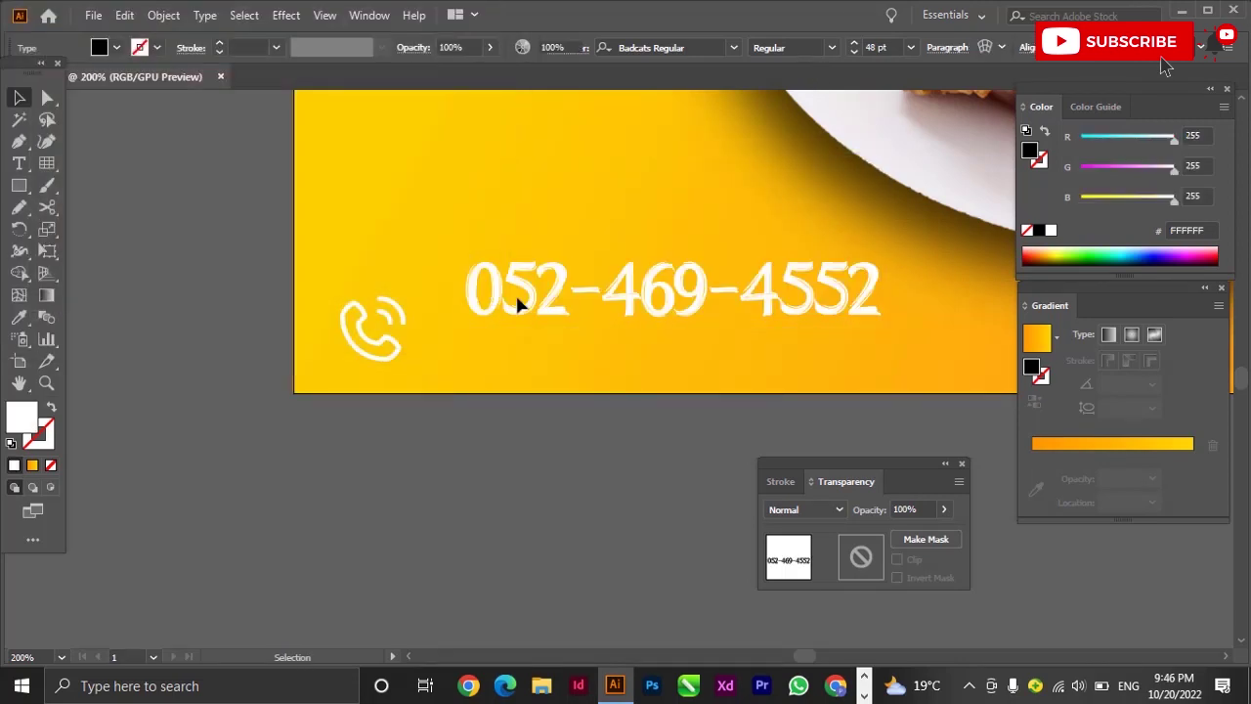
pyautogui.moveTo(530, 310); pyautogui.dragTo(518, 336)
# Copy the phone number over to the poster's bottom-right corner.
pyautogui.scroll(-2, 514, 425)
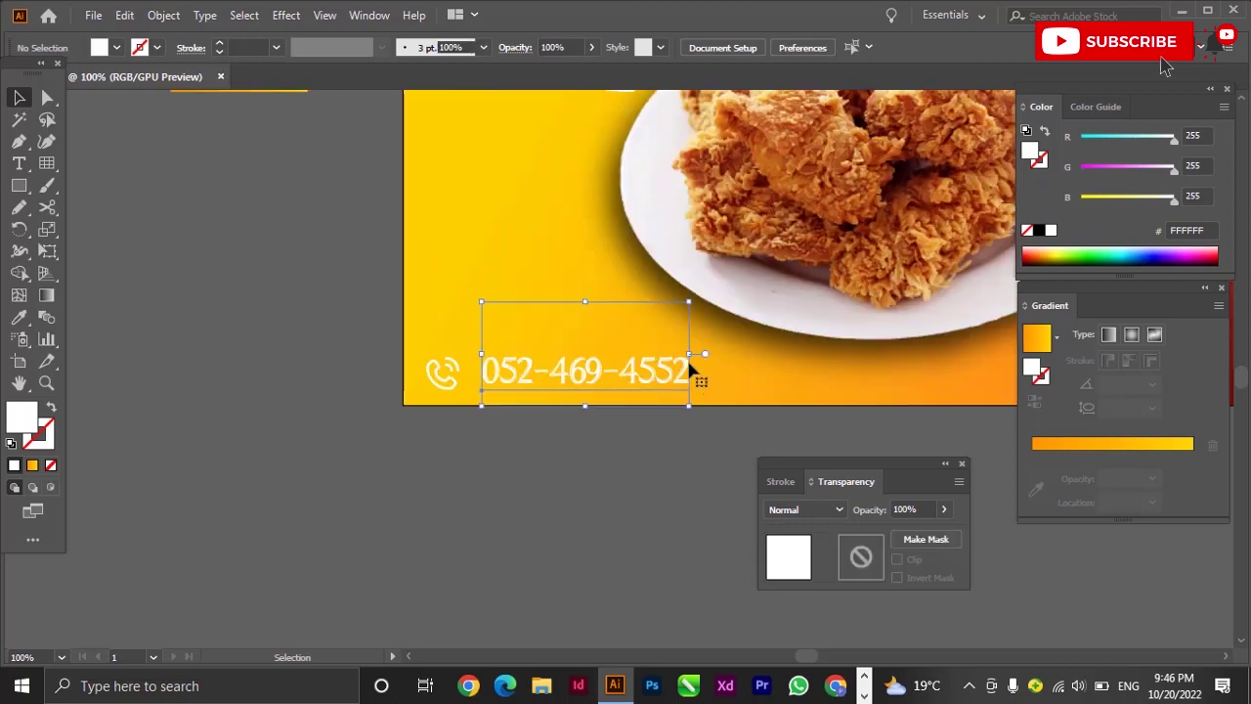
pyautogui.scroll(1, 479, 404)
pyautogui.click(461, 466)
pyautogui.scroll(-2, 461, 468)
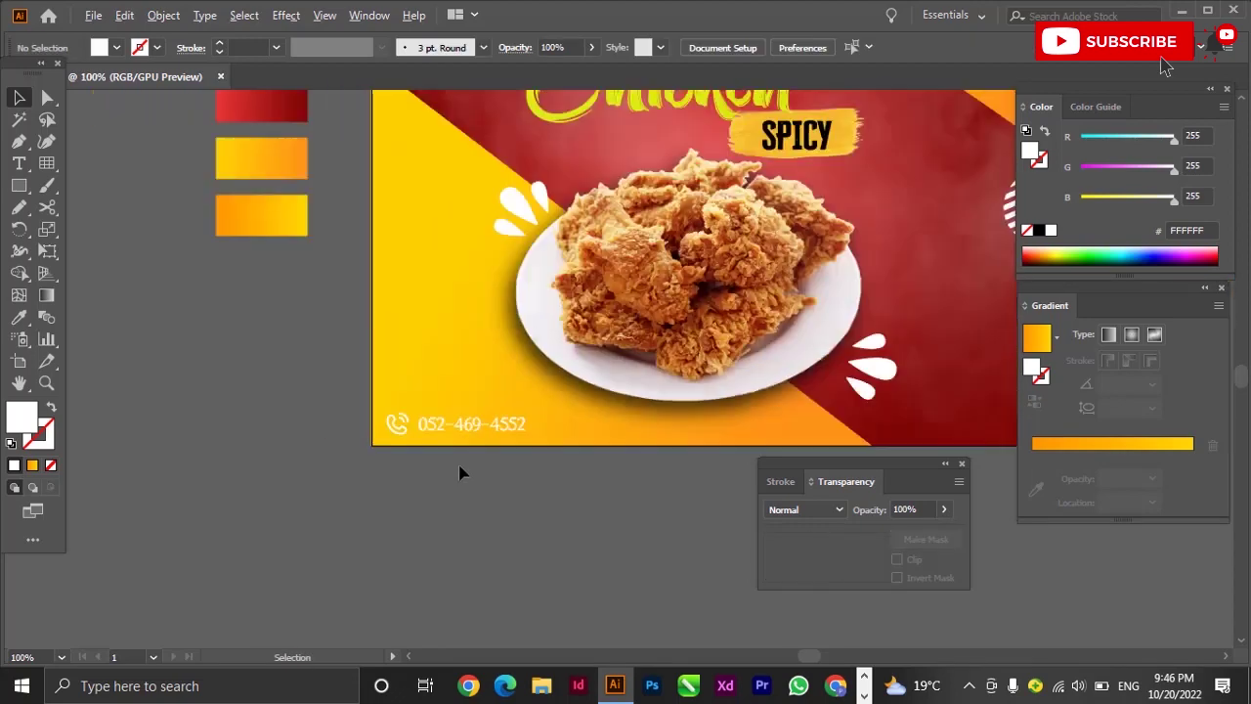
pyautogui.scroll(-2, 461, 469)
pyautogui.scroll(-1, 380, 489)
pyautogui.moveTo(386, 452); pyautogui.dragTo(748, 455)
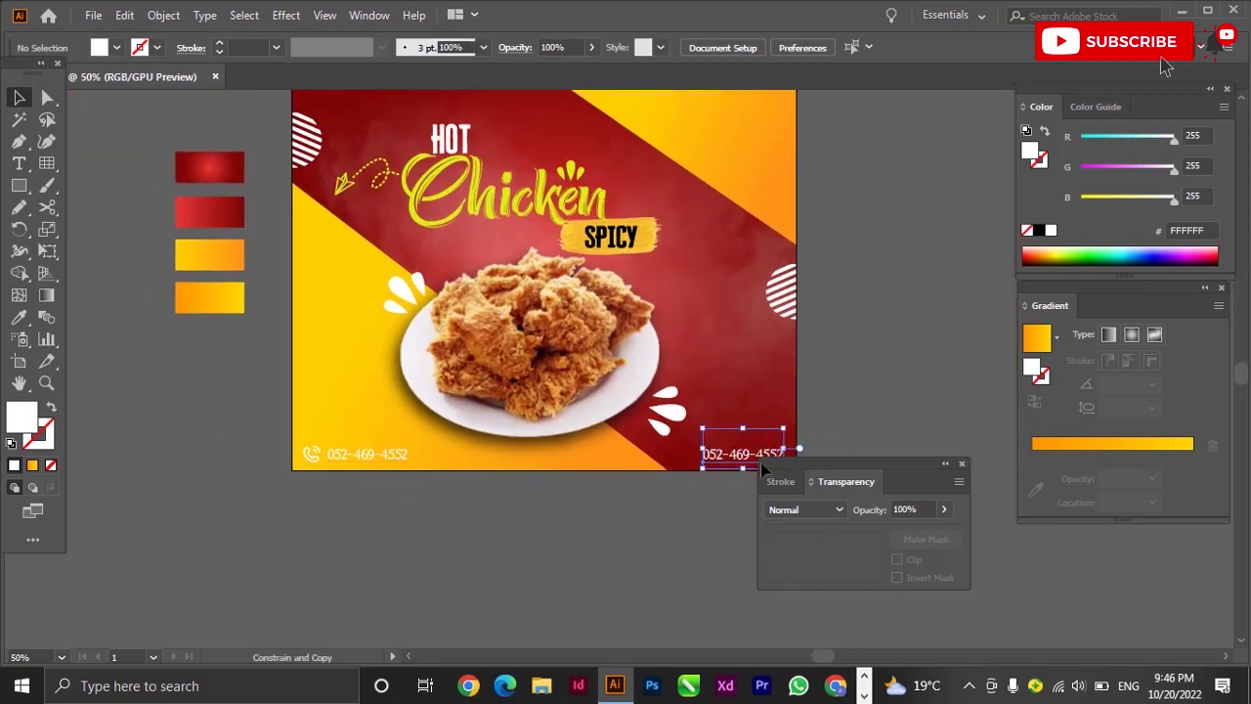
# Replace the copied number with the website address and shift it left onto the poster.
pyautogui.doubleClick(748, 451)
pyautogui.scroll(3, 747, 452)
pyautogui.tripleClick(616, 416)
pyautogui.press('BackSpace')
pyautogui.write('www.baigspot.com')
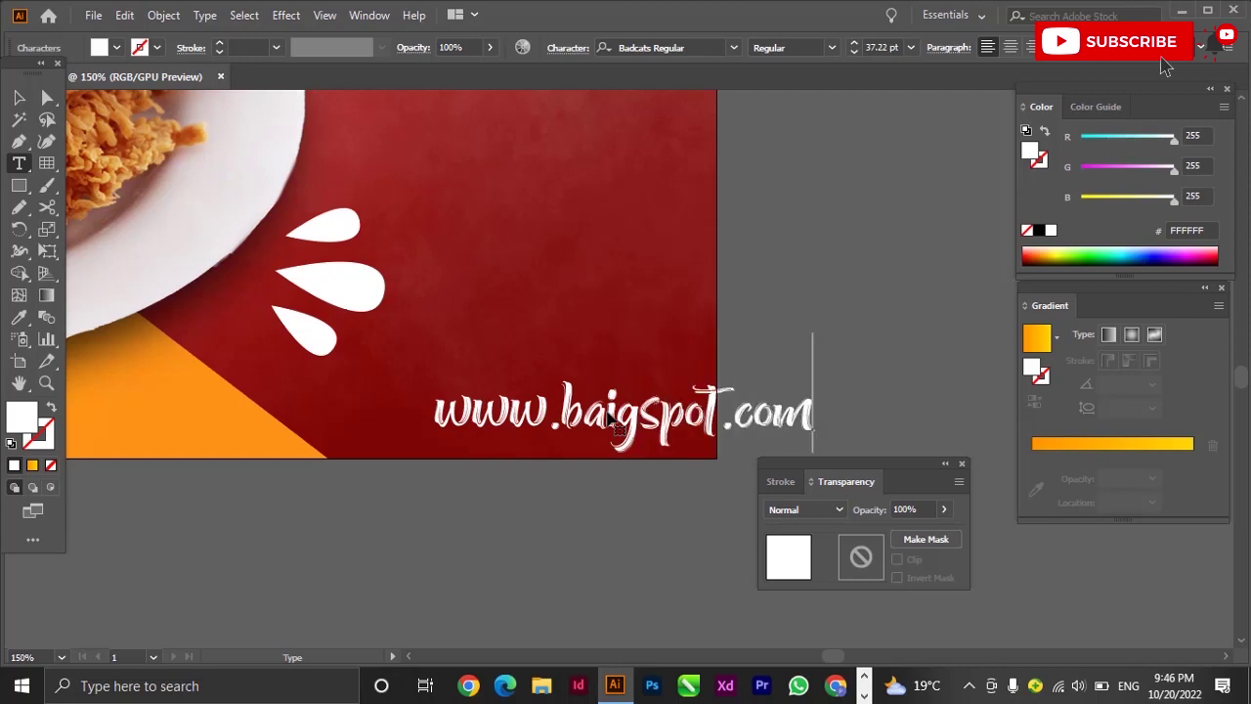
pyautogui.press('Escape')
pyautogui.moveTo(623, 428); pyautogui.dragTo(519, 438)
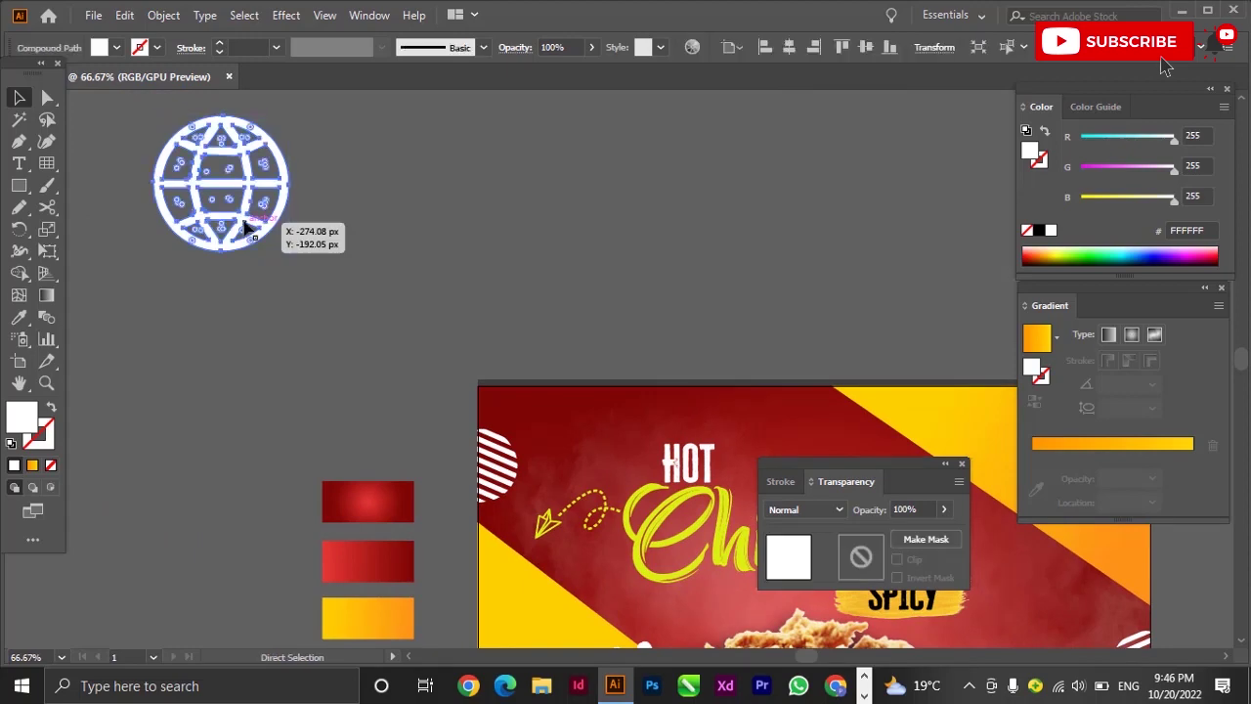
# Bring the globe icon onto the poster and shrink it beside the web address.
pyautogui.moveTo(249, 230); pyautogui.dragTo(414, 321)
pyautogui.hotkey('ctrl', '1')
pyautogui.moveTo(626, 459); pyautogui.dragTo(650, 547)
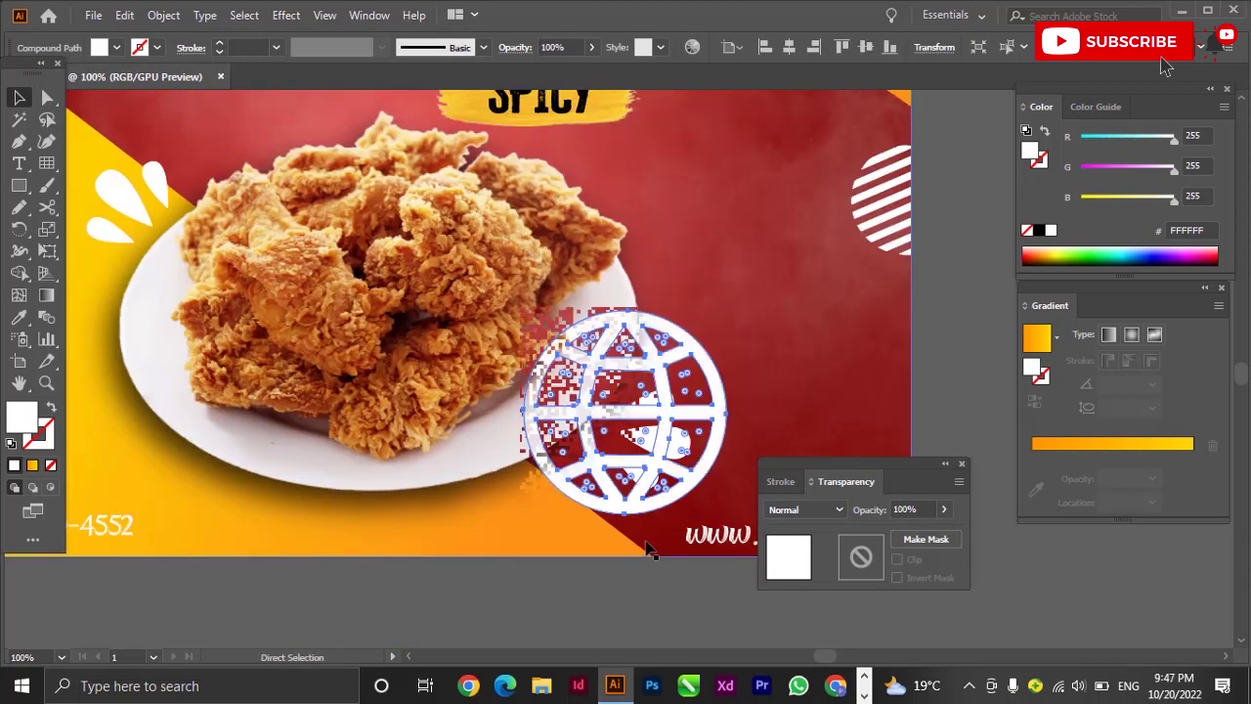
pyautogui.moveTo(720, 430); pyautogui.dragTo(600, 477)
pyautogui.moveTo(698, 558)
pyautogui.mouseDown()
pyautogui.moveTo(618, 491)
pyautogui.moveTo(613, 527)
pyautogui.moveTo(663, 536)
pyautogui.mouseUp()
pyautogui.click(619, 594)
# Line up the globe icon and web address side by side in the bottom-right footer.
pyautogui.hotkey('ctrl', '0')
pyautogui.scroll(2, 603, 553)
pyautogui.scroll(2, 550, 531)
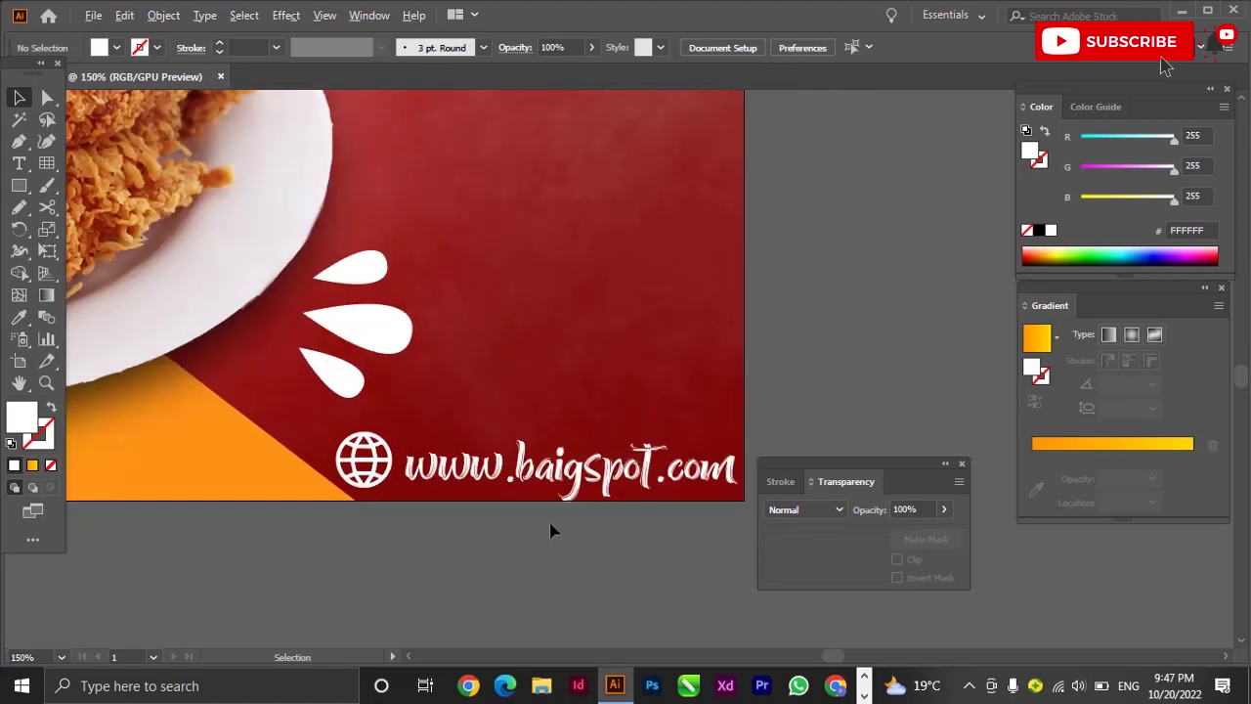
pyautogui.moveTo(378, 461); pyautogui.dragTo(366, 476)
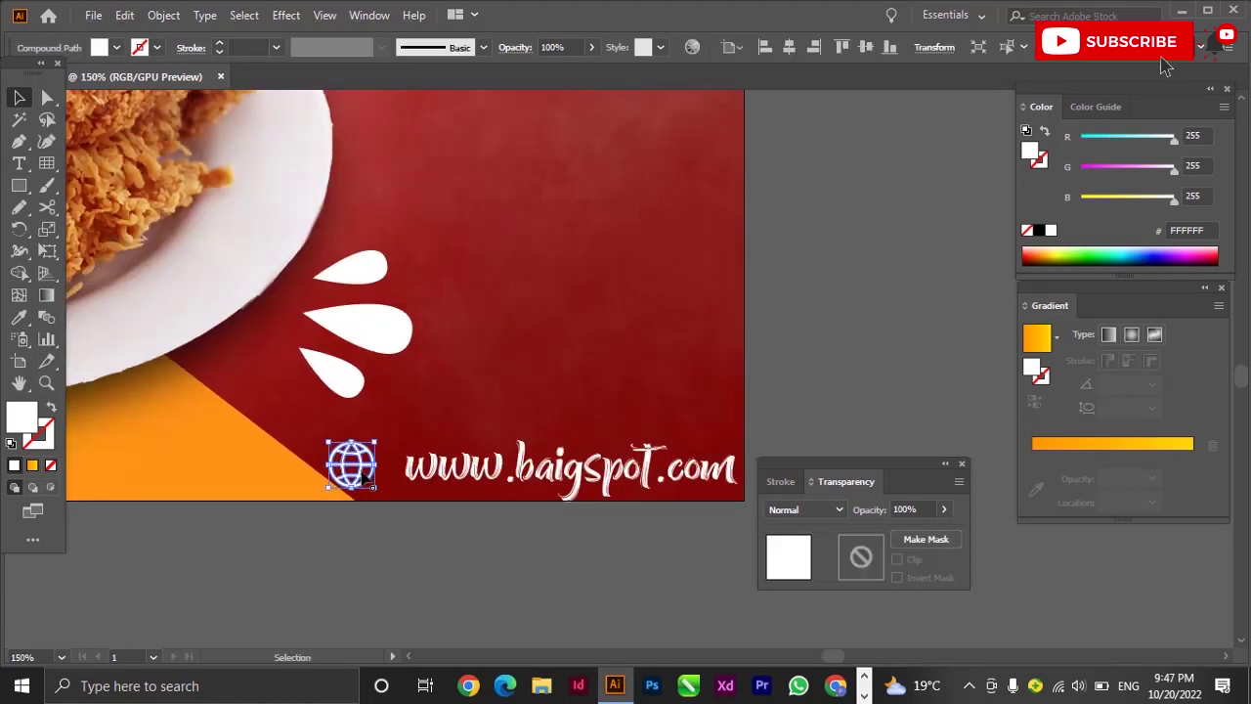
pyautogui.click(537, 497)
pyautogui.moveTo(547, 474); pyautogui.dragTo(518, 479)
pyautogui.moveTo(342, 478); pyautogui.dragTo(481, 493)
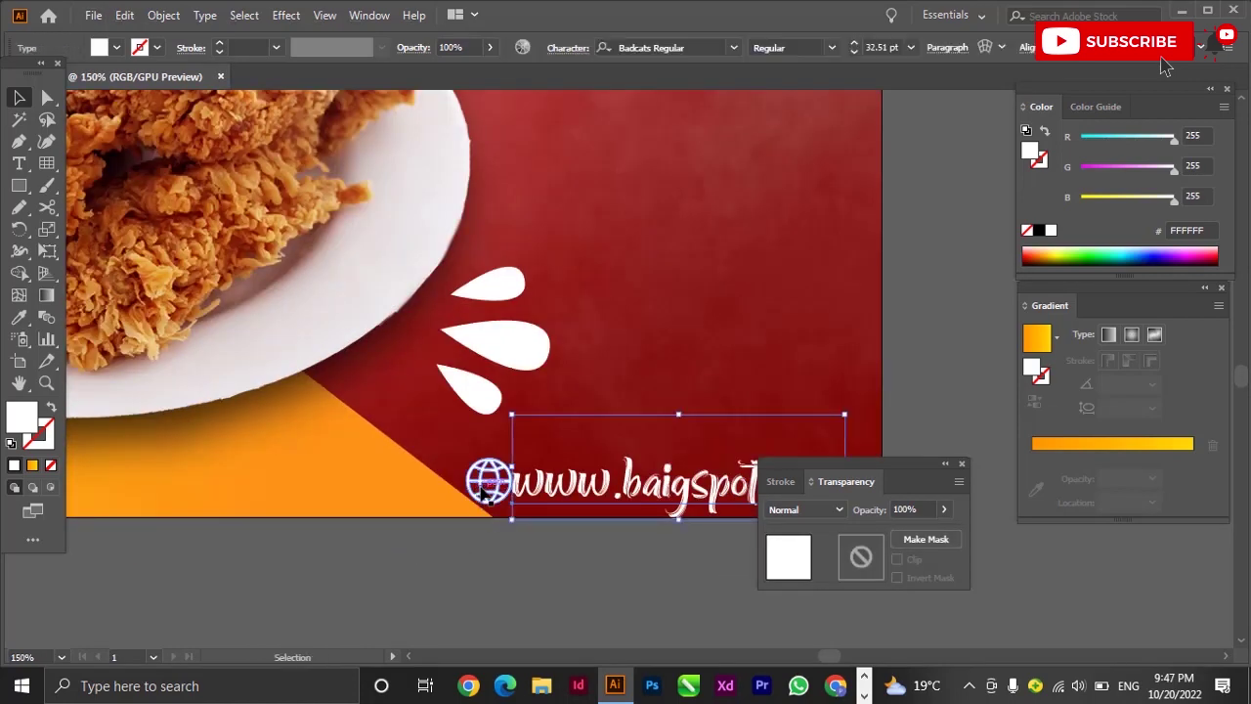
pyautogui.click(483, 550)
# Review the footer layout, briefly selecting the chicken plate image.
pyautogui.scroll(-2, 483, 551)
pyautogui.scroll(-1, 489, 544)
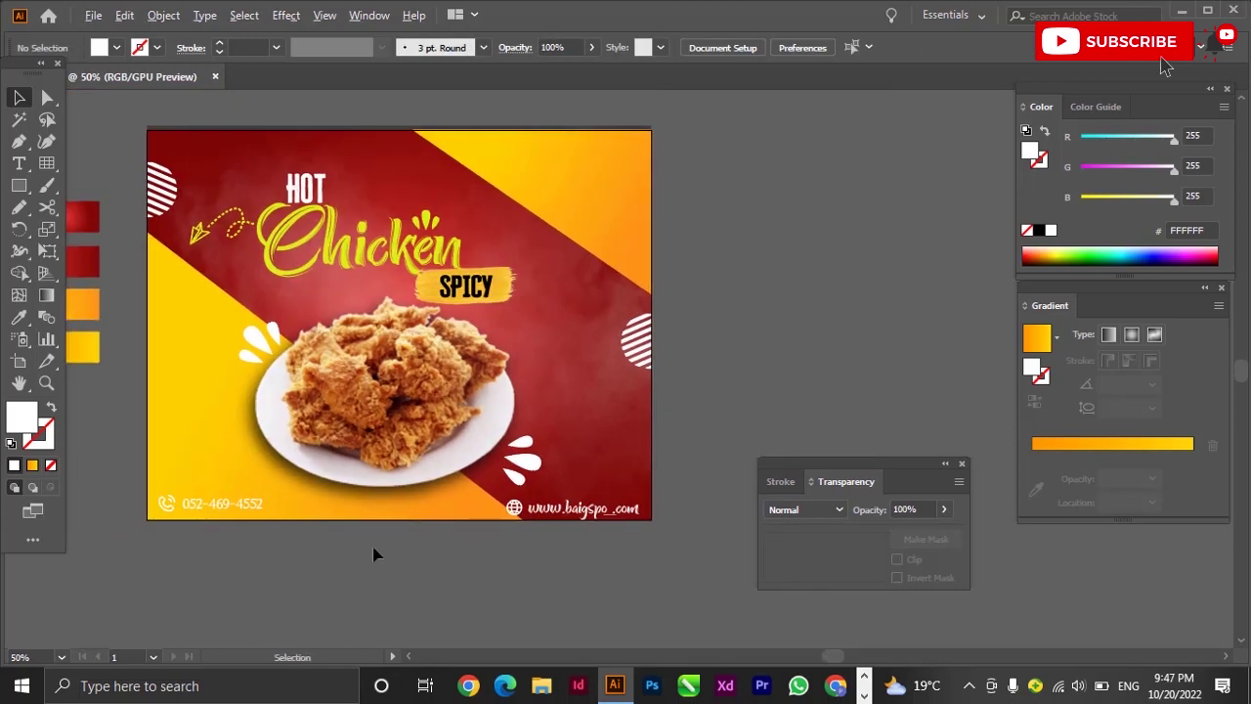
pyautogui.scroll(1, 373, 554)
pyautogui.click(389, 386)
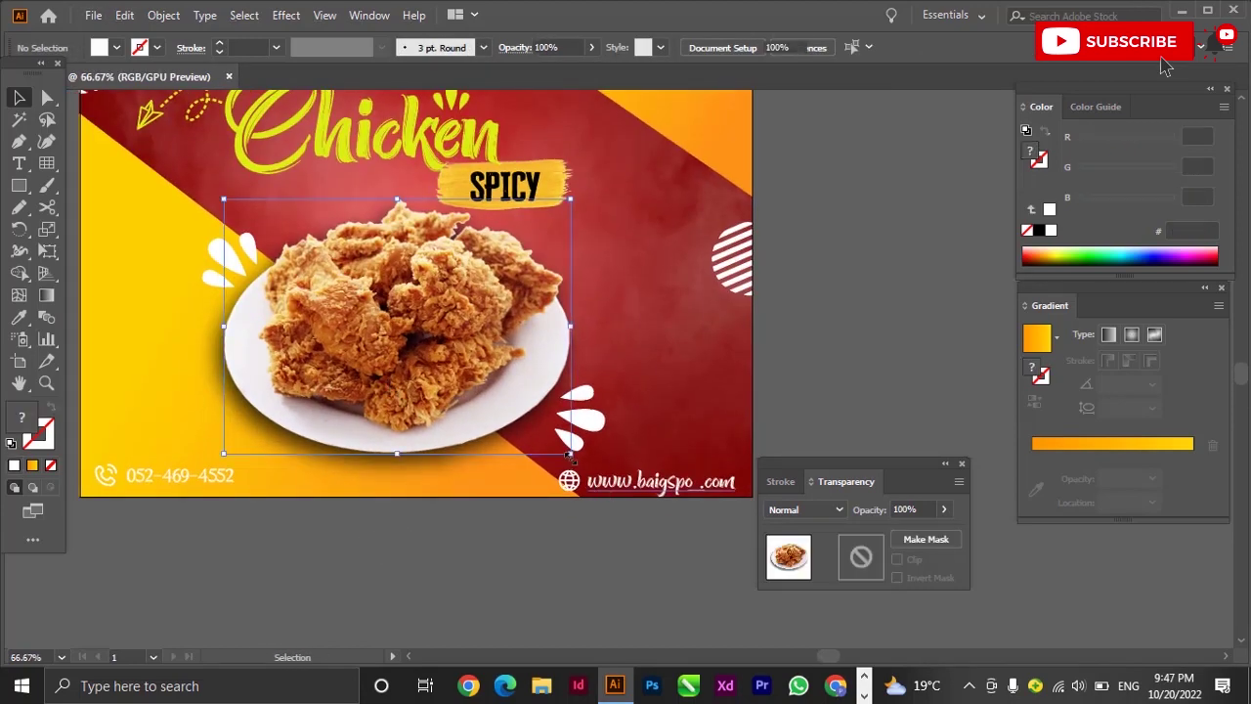
pyautogui.click(503, 530)
pyautogui.scroll(-1, 413, 519)
# Draw a small rectangle at the poster's bottom centre and round it into a pill.
pyautogui.scroll(1, 414, 520)
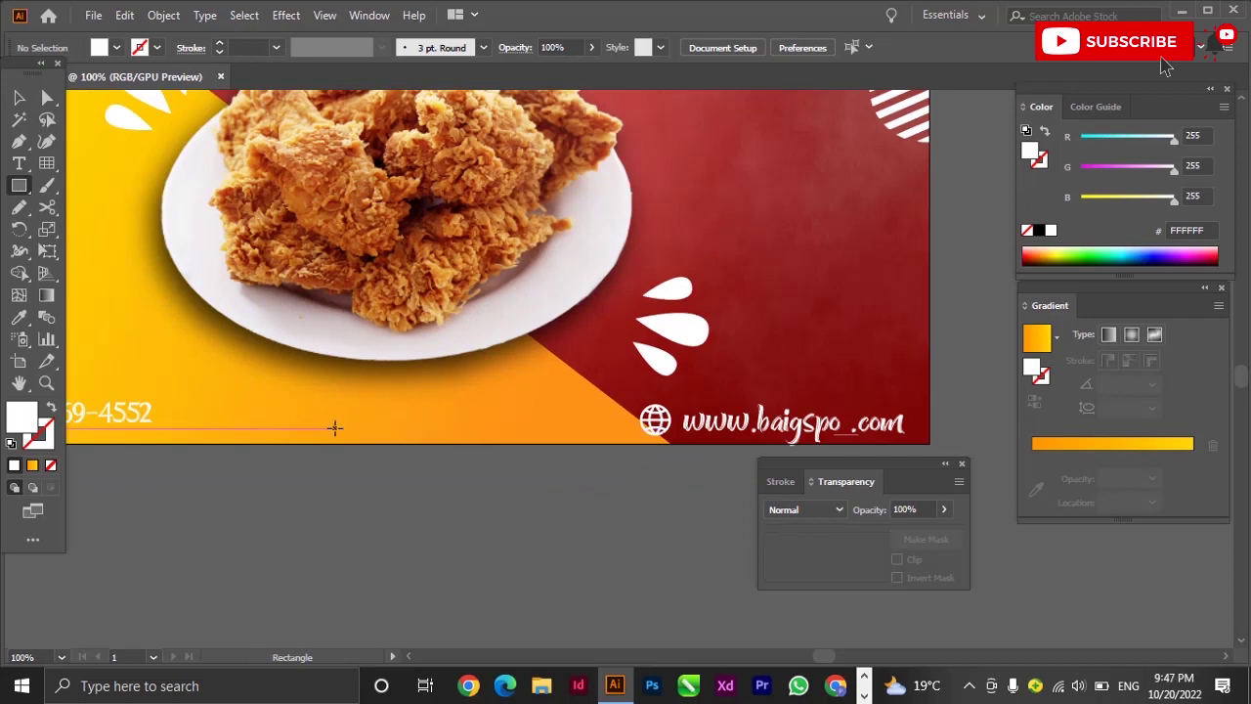
pyautogui.moveTo(490, 388); pyautogui.dragTo(511, 428)
pyautogui.press('v')
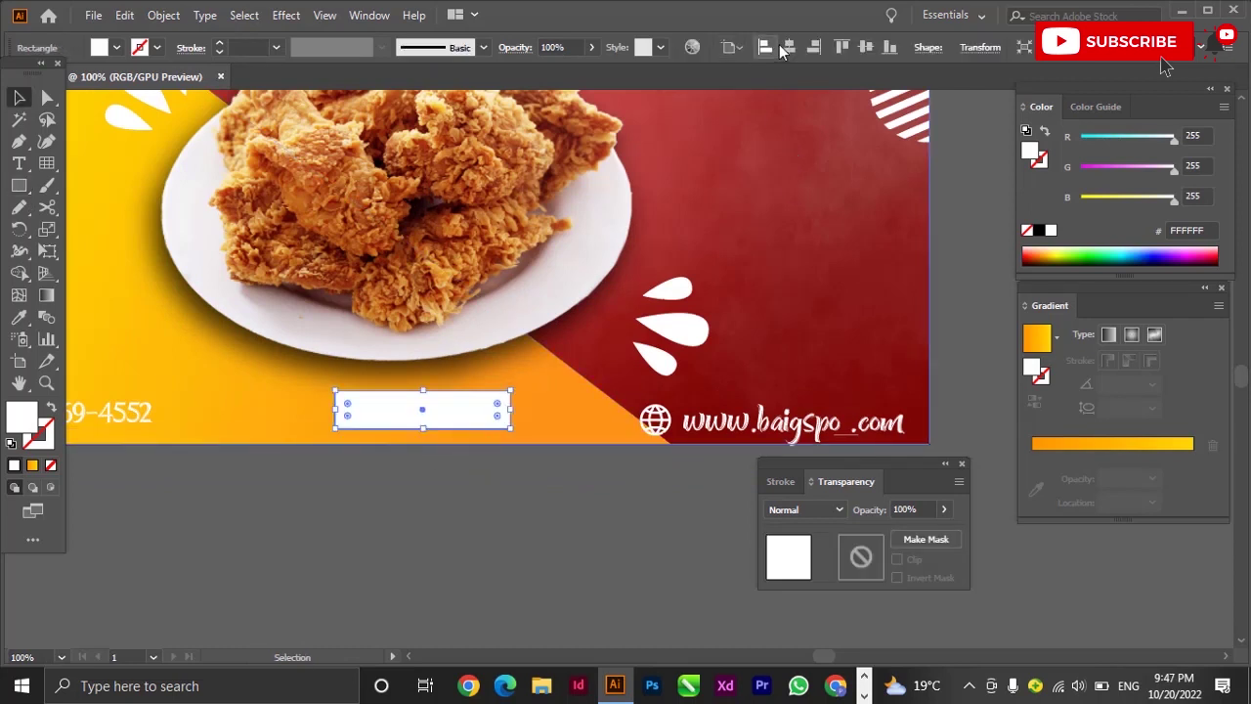
pyautogui.scroll(1, 415, 395)
pyautogui.moveTo(521, 399); pyautogui.dragTo(538, 398)
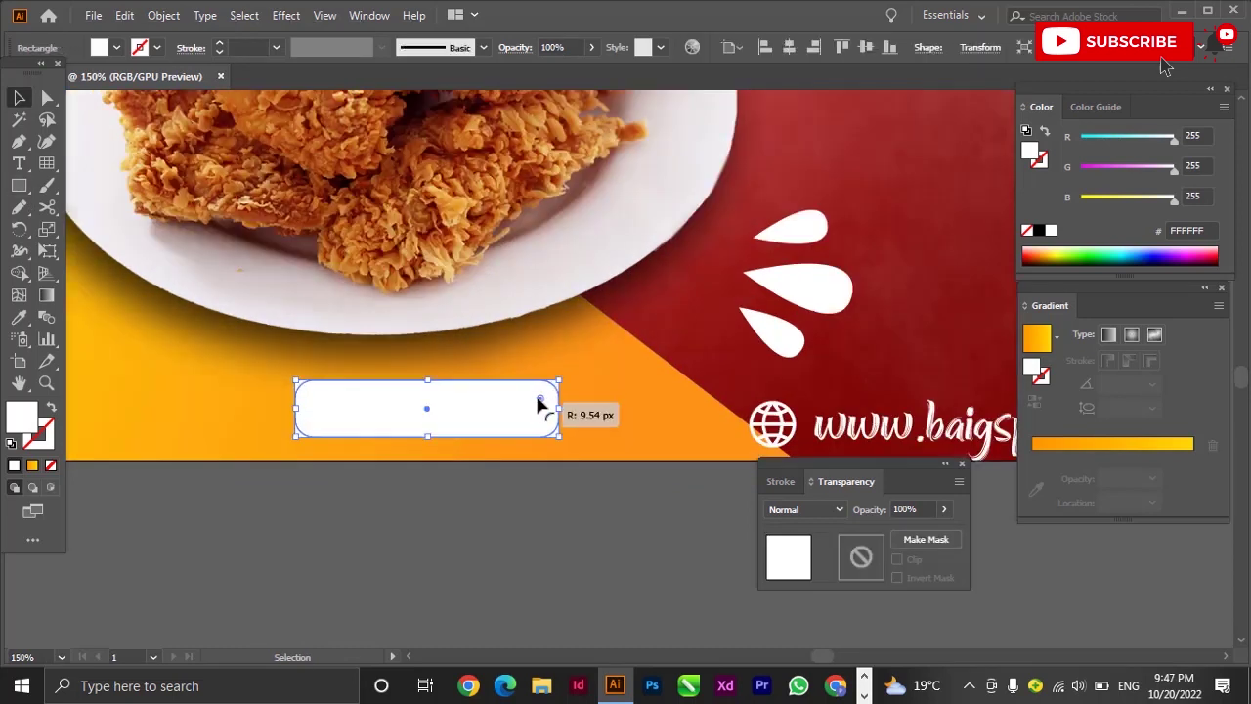
pyautogui.click(467, 493)
# Fill the pill with the red gradient running vertically.
pyautogui.scroll(-3, 462, 463)
pyautogui.click(462, 442)
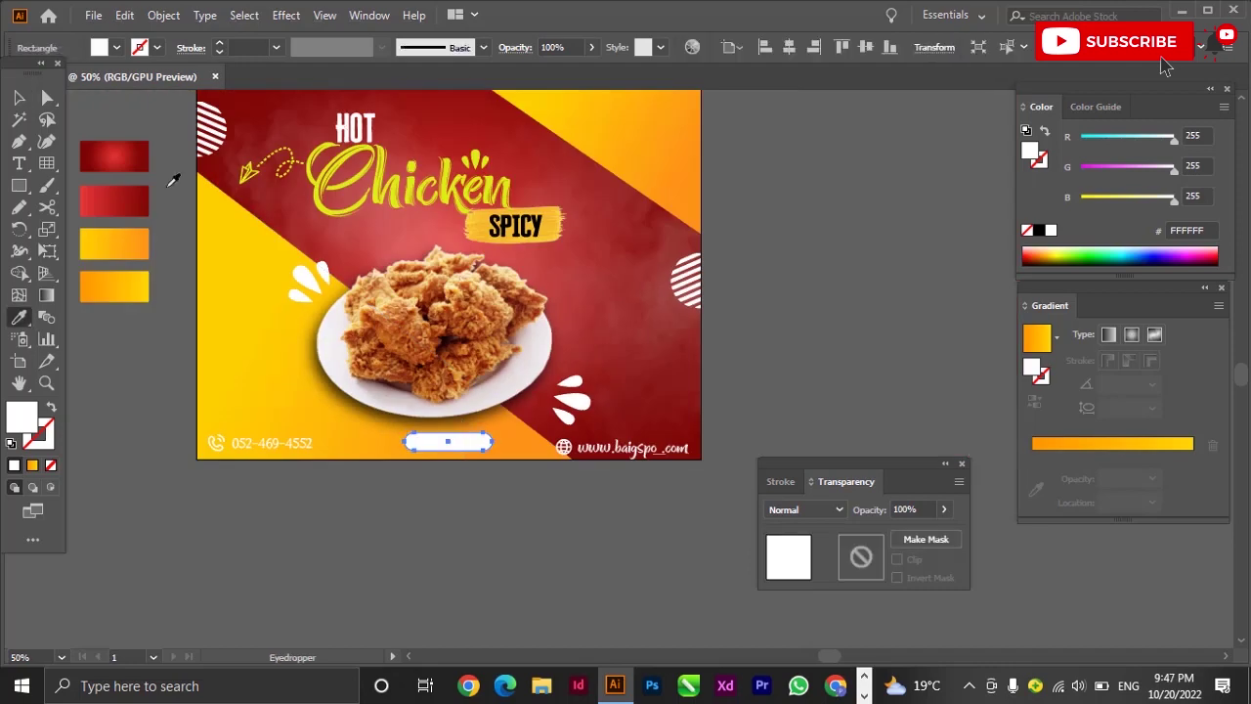
pyautogui.click(119, 196)
pyautogui.scroll(2, 450, 450)
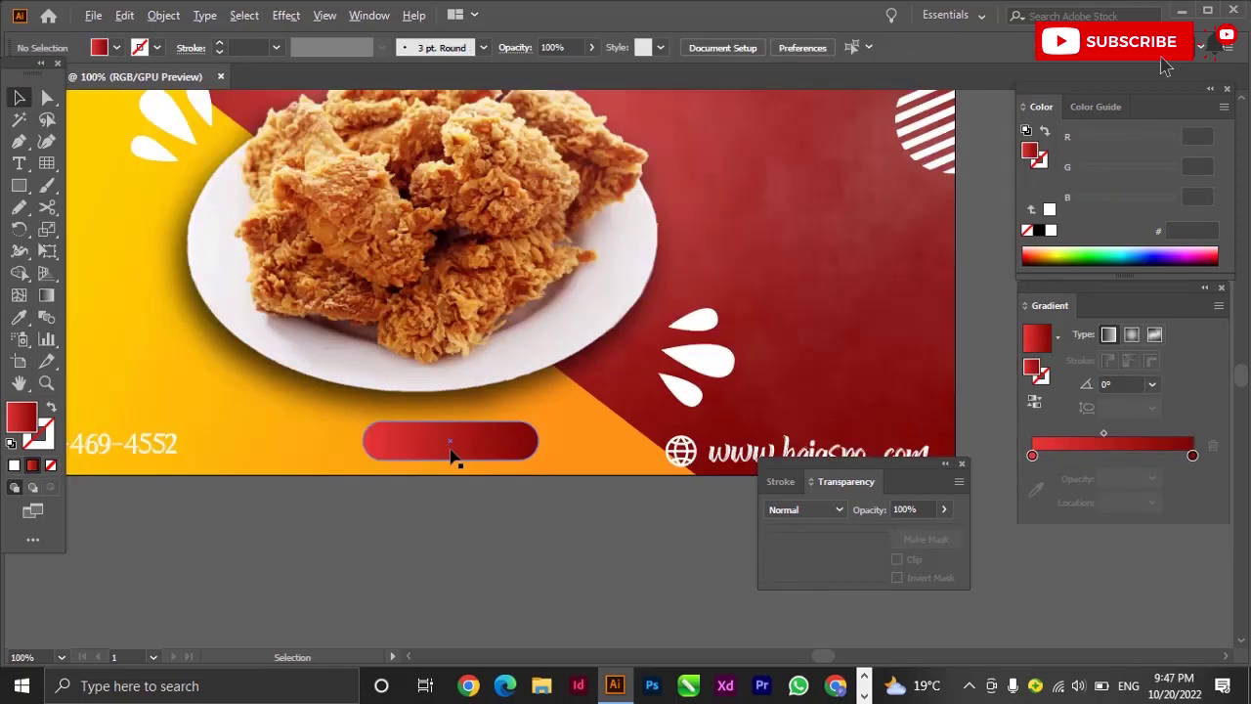
pyautogui.click(47, 294)
pyautogui.scroll(1, 528, 467)
pyautogui.scroll(1, 528, 467)
pyautogui.moveTo(377, 448)
pyautogui.mouseDown()
pyautogui.moveTo(375, 389)
pyautogui.moveTo(398, 389)
pyautogui.moveTo(377, 397)
pyautogui.mouseUp()
# Type the text 'ORDER NOW' on the red pill.
pyautogui.press('v')
pyautogui.click(418, 514)
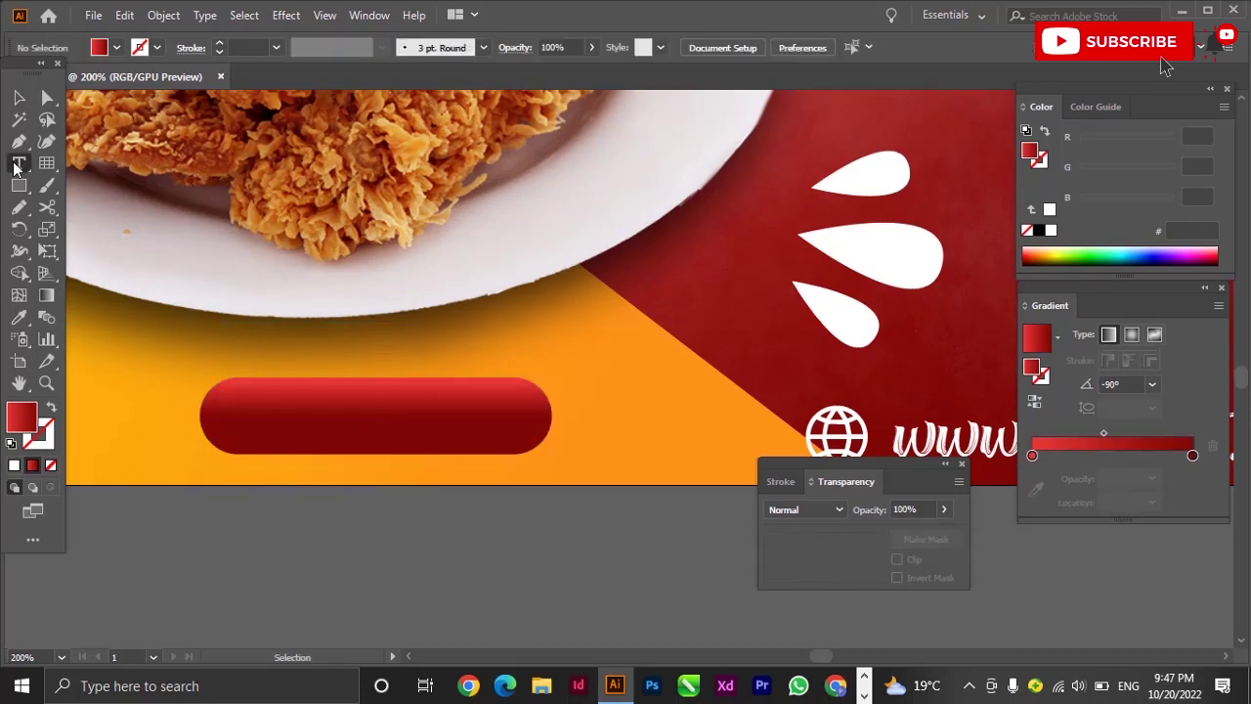
pyautogui.click(17, 164)
pyautogui.scroll(1, 279, 419)
pyautogui.click(278, 426)
pyautogui.press('BackSpace')
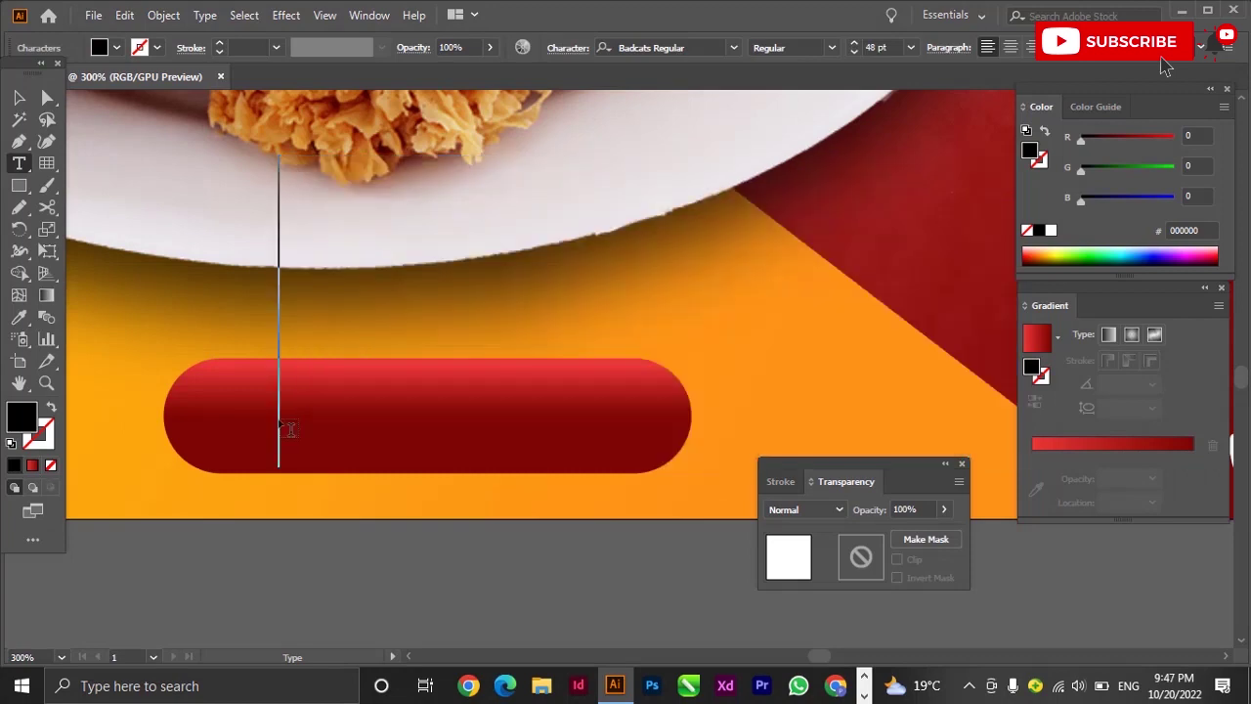
pyautogui.write('BOO')
pyautogui.press('BackSpace')
pyautogui.press('BackSpace')
pyautogui.press('BackSpace')
pyautogui.write('ORDER')
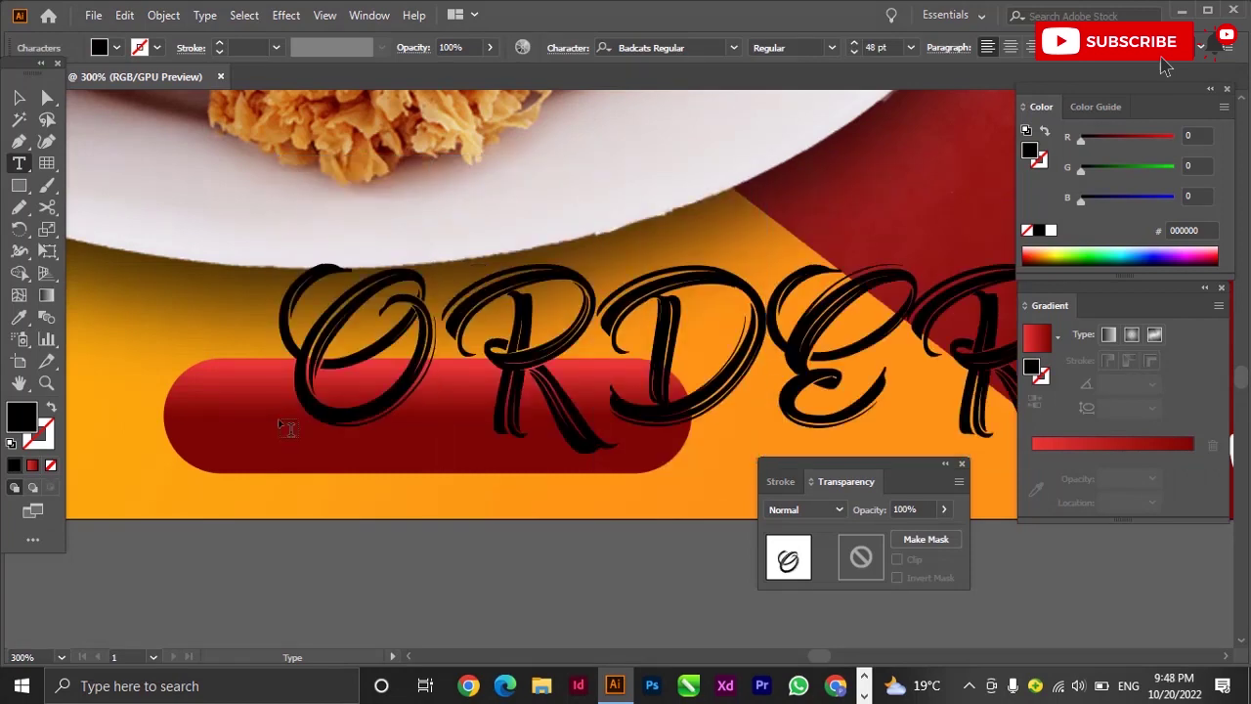
pyautogui.write(' NOW')
# Set ORDER NOW to Cheddar Gothic Rough, scale it onto the pill, and make it white.
pyautogui.hotkey('ctrl', 'a')
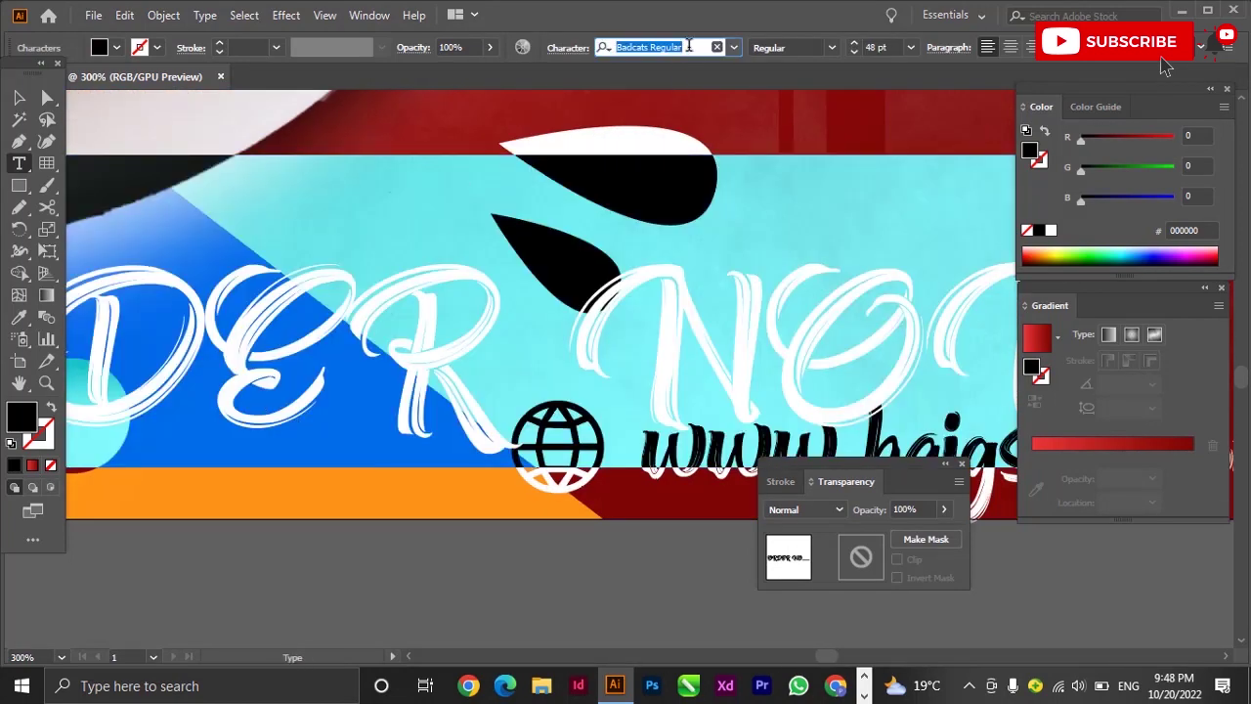
pyautogui.write('hedd')
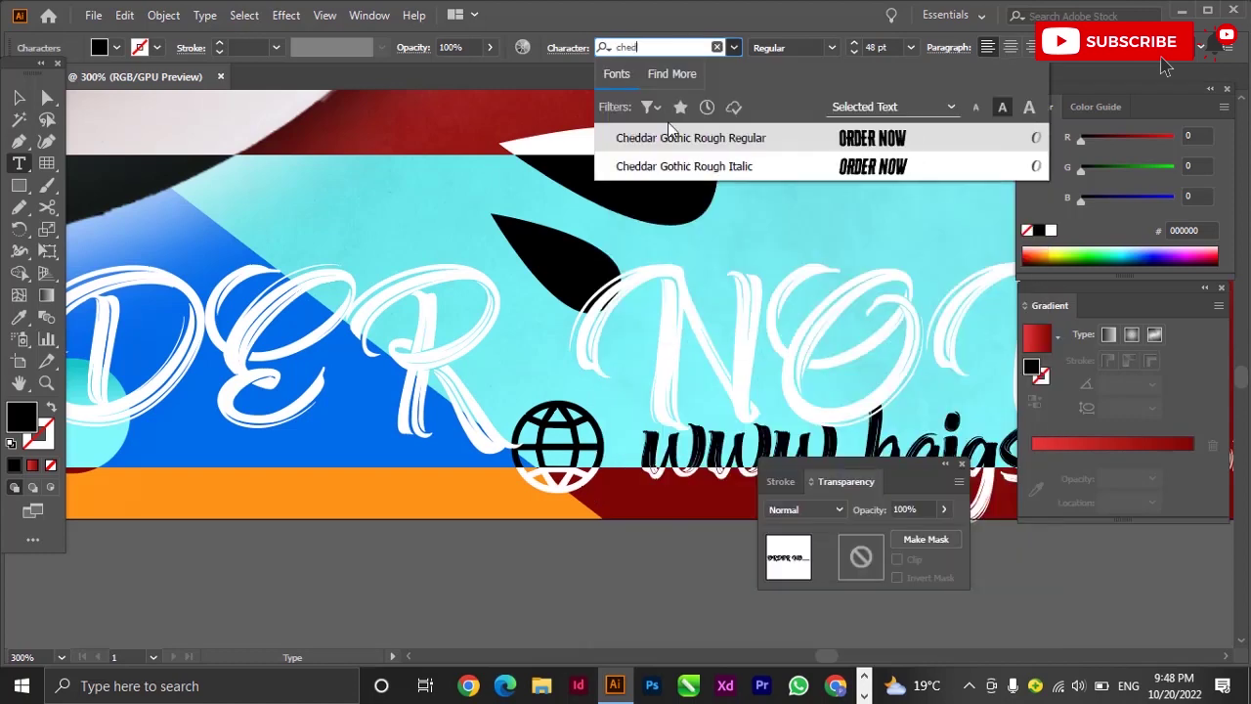
pyautogui.click(671, 127)
pyautogui.click(16, 104)
pyautogui.hotkey('ctrl', '-')
pyautogui.hotkey('ctrl', '-')
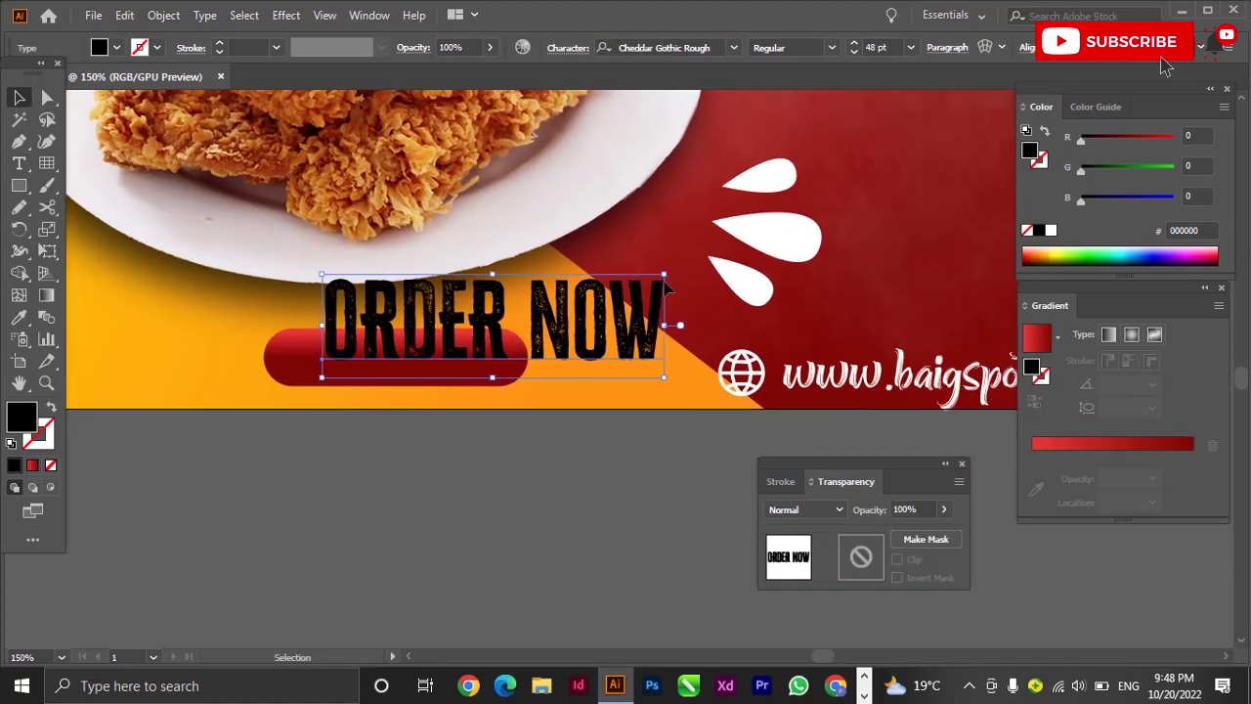
pyautogui.moveTo(664, 275)
pyautogui.mouseDown()
pyautogui.moveTo(525, 333)
pyautogui.moveTo(447, 342)
pyautogui.moveTo(475, 371)
pyautogui.mouseUp()
pyautogui.click(1051, 231)
# Centre ORDER NOW horizontally on the pill.
pyautogui.hotkey('ctrl', '+')
pyautogui.hotkey('ctrl', '+')
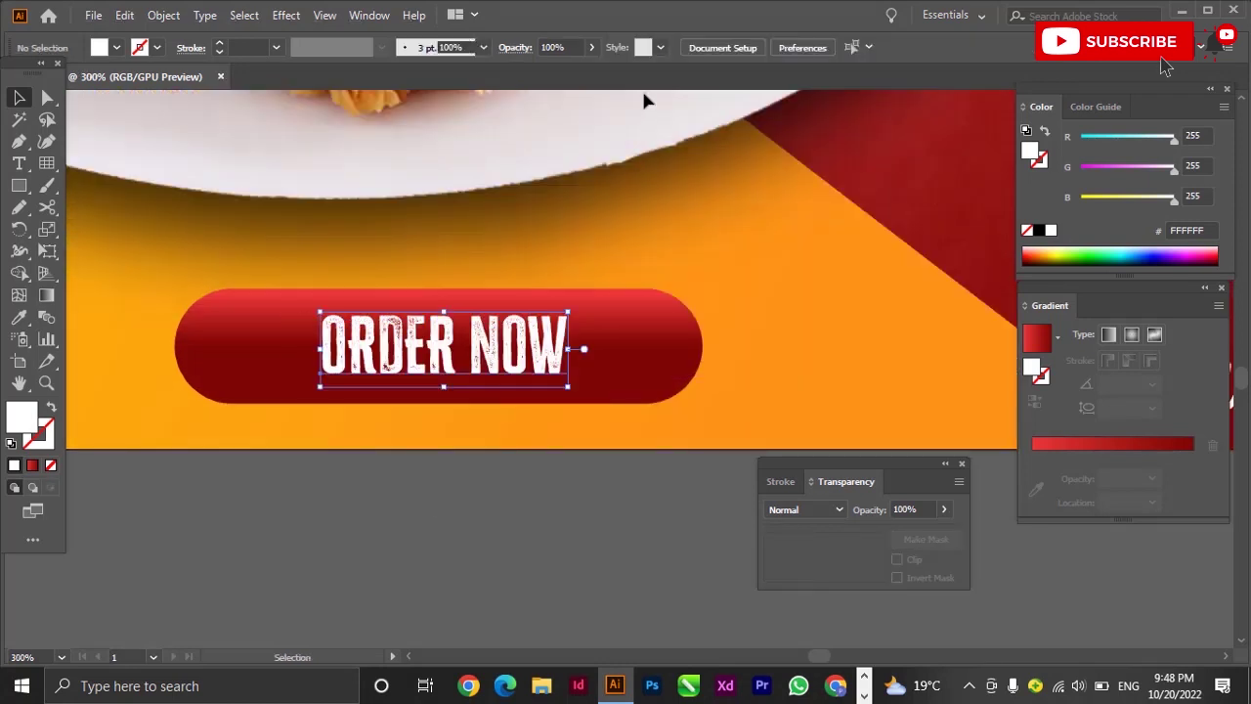
pyautogui.click(1026, 49)
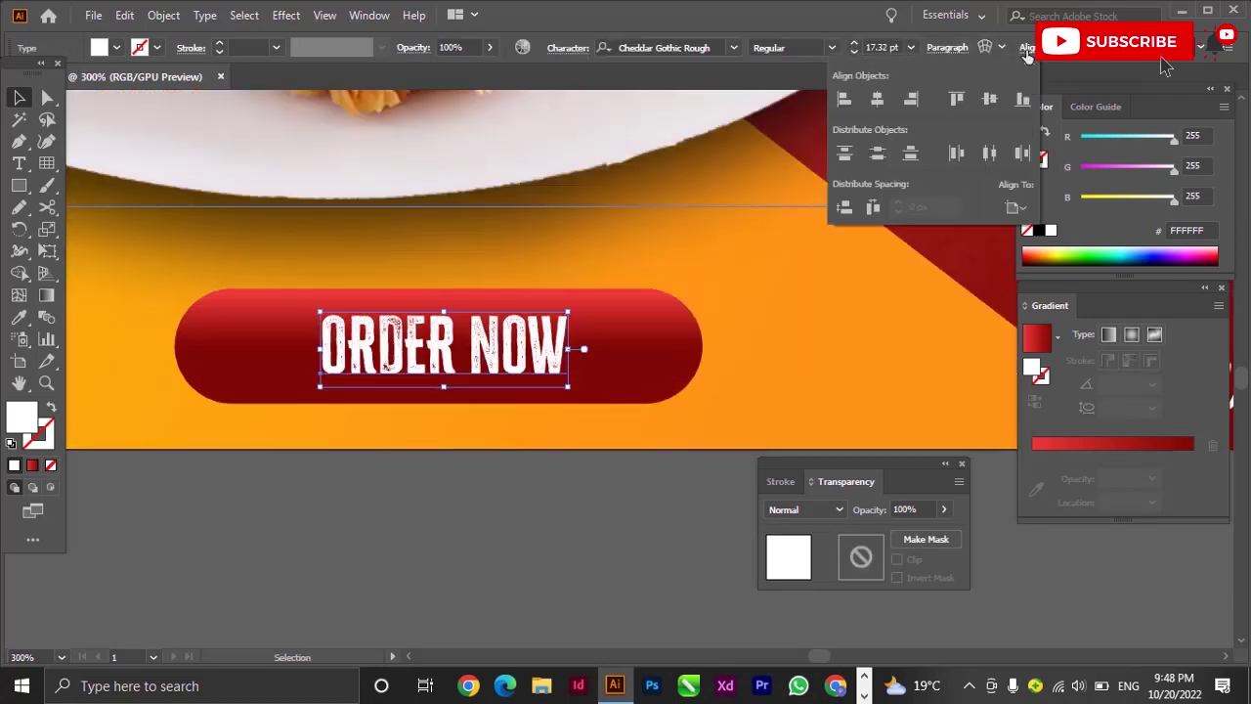
pyautogui.click(881, 102)
pyautogui.click(486, 494)
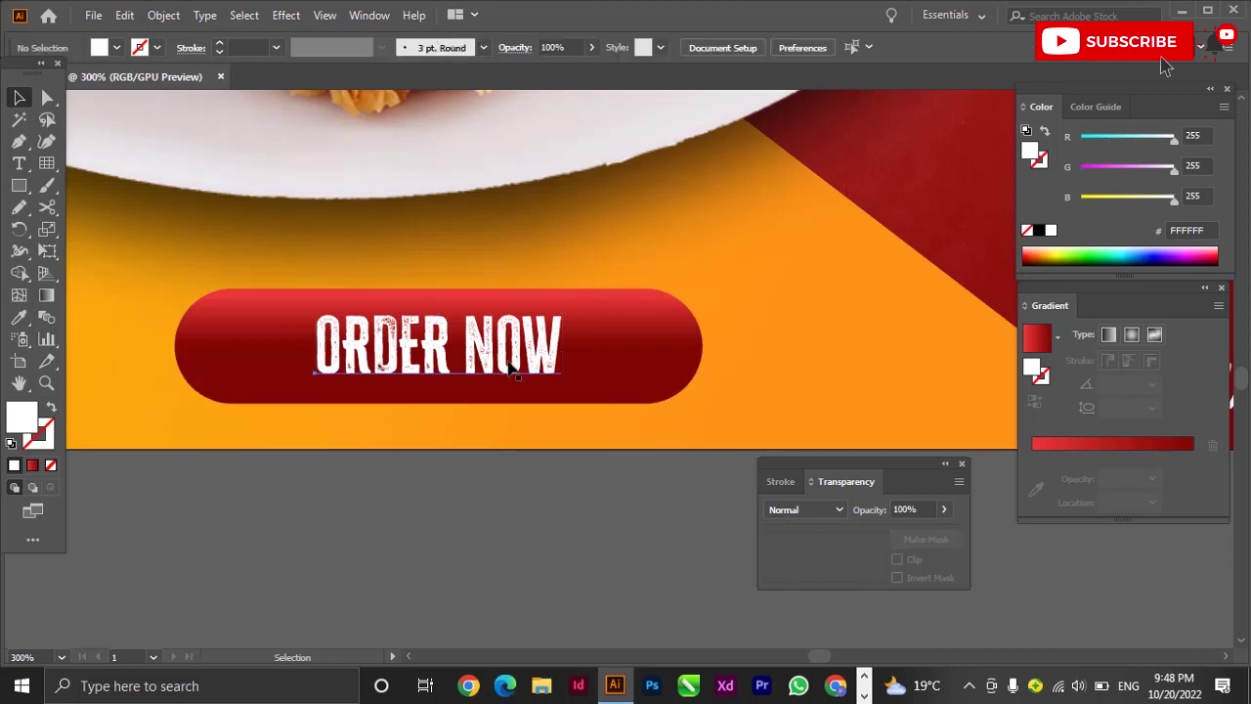
pyautogui.scroll(-5, 514, 491)
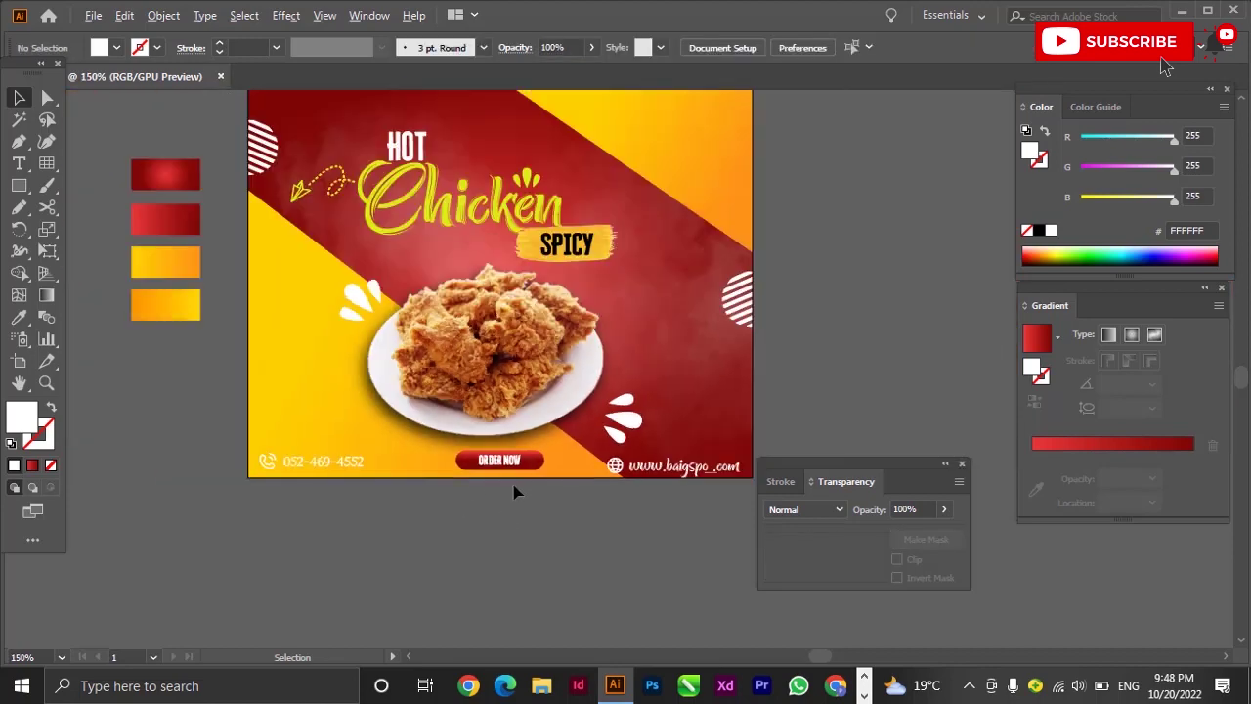
pyautogui.scroll(2, 485, 492)
# Set ORDER NOW to Arial Bold, shrink it to fit the button and align it.
pyautogui.click(454, 451)
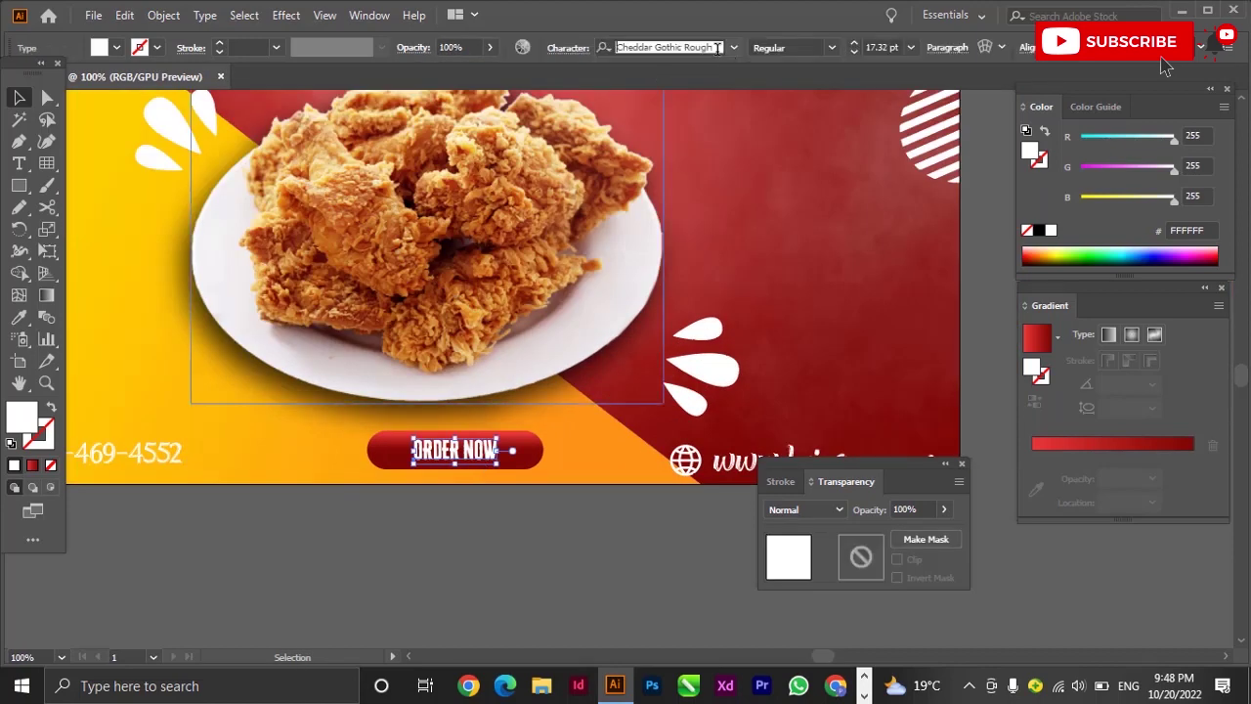
pyautogui.write('arial')
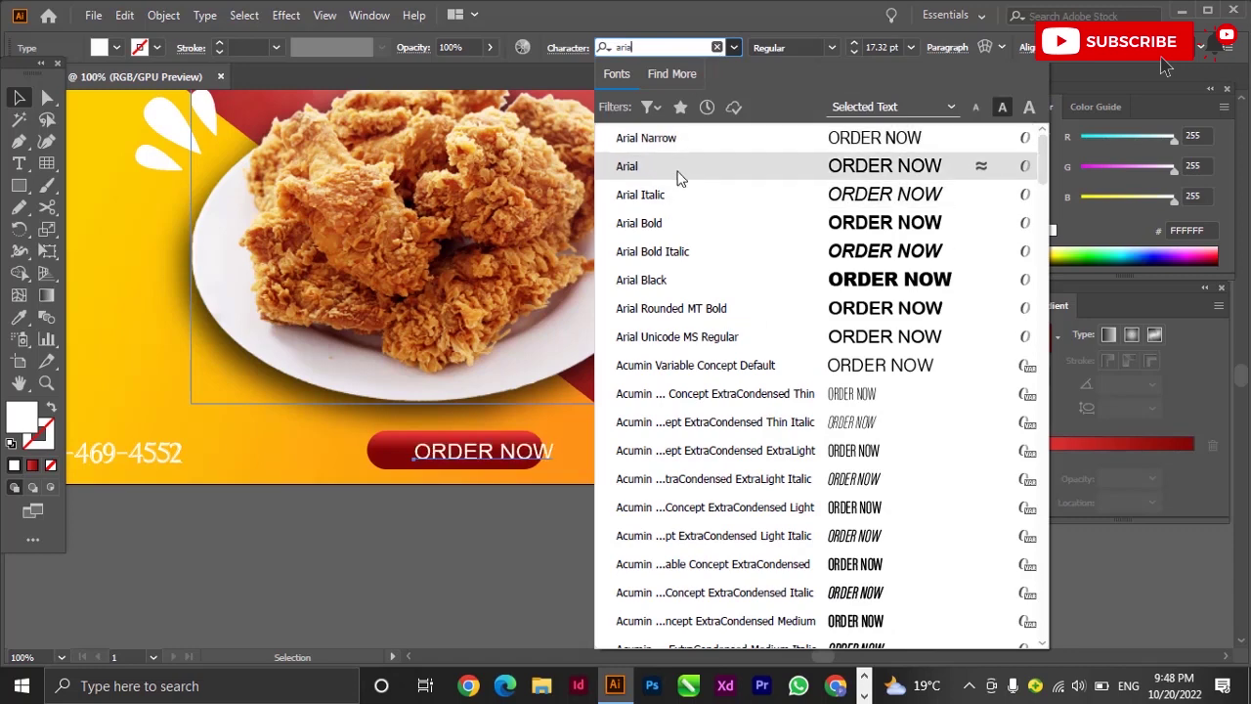
pyautogui.click(671, 222)
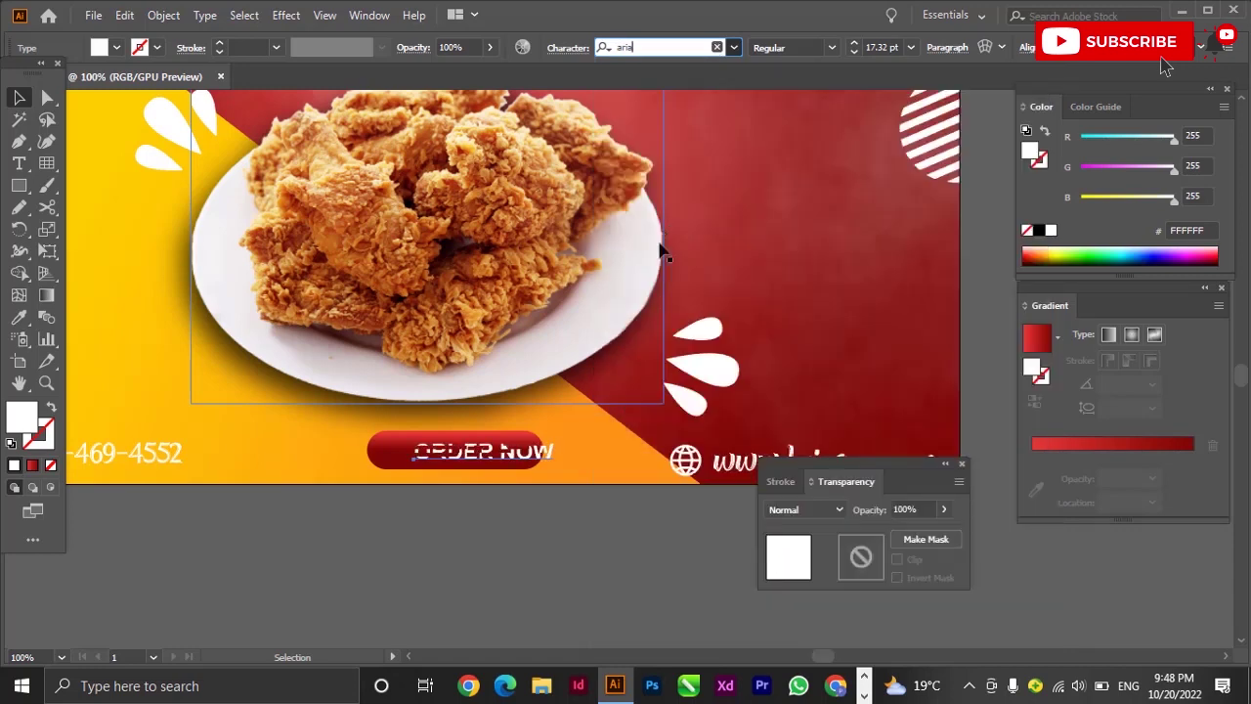
pyautogui.scroll(2, 506, 459)
pyautogui.moveTo(605, 459); pyautogui.dragTo(490, 440)
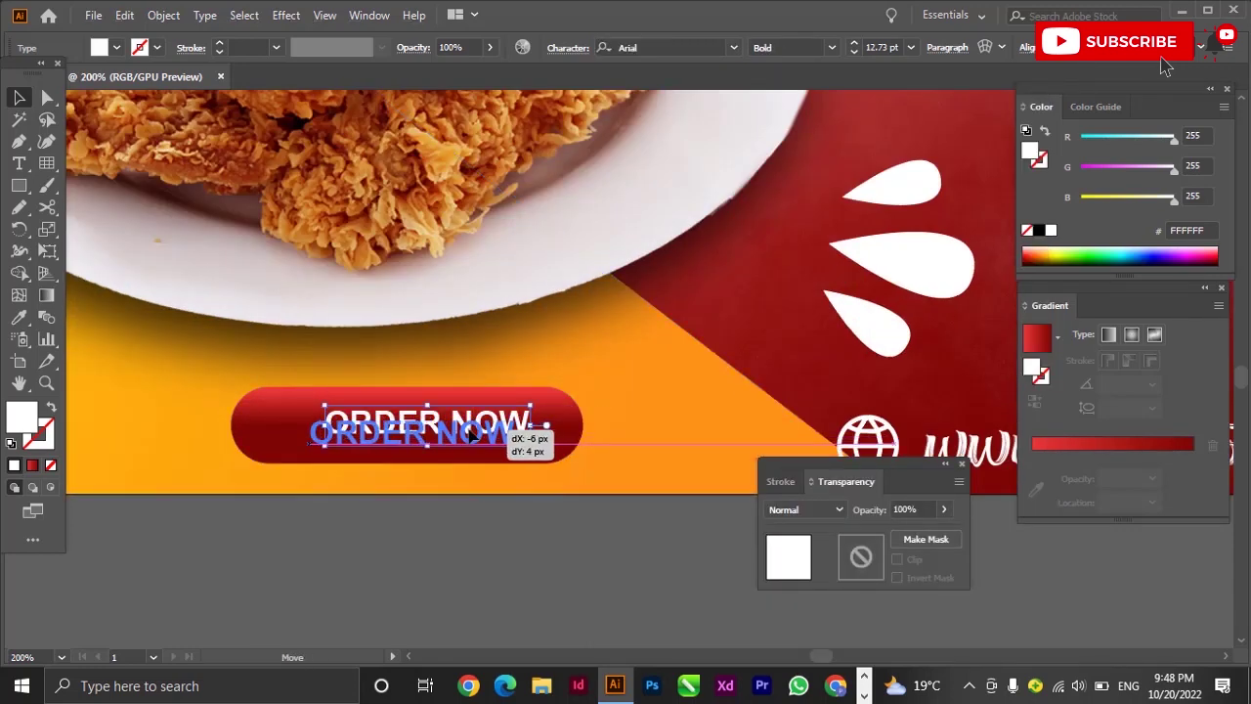
pyautogui.click(1028, 47)
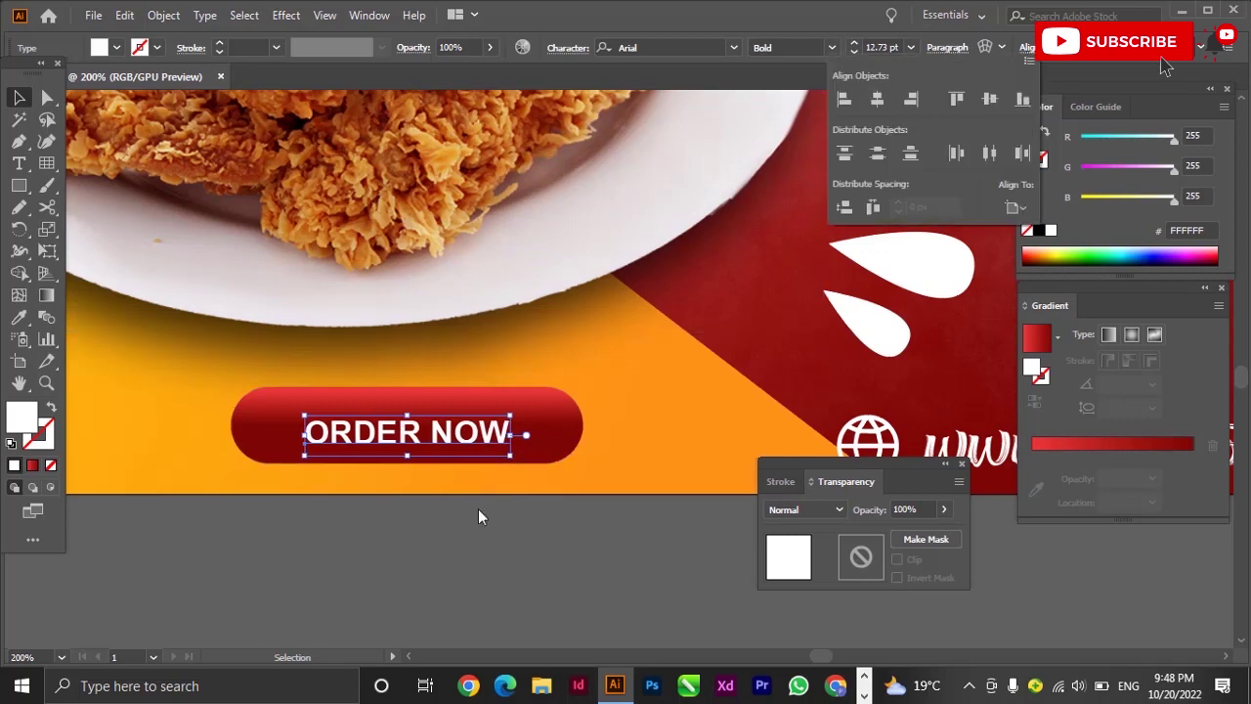
pyautogui.scroll(2, 408, 421)
pyautogui.click(391, 564)
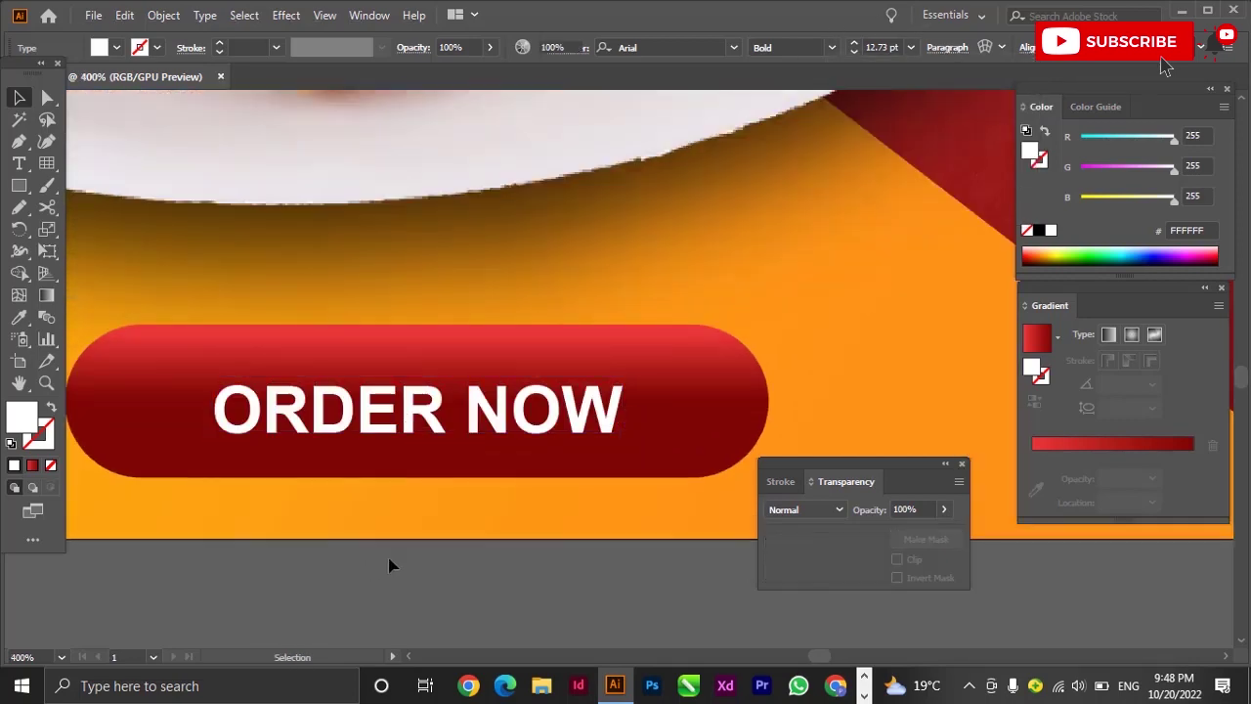
# Nudge the footer globe icon up to line up with the website address.
pyautogui.scroll(-5, 391, 564)
pyautogui.scroll(-2, 492, 420)
pyautogui.scroll(2, 508, 411)
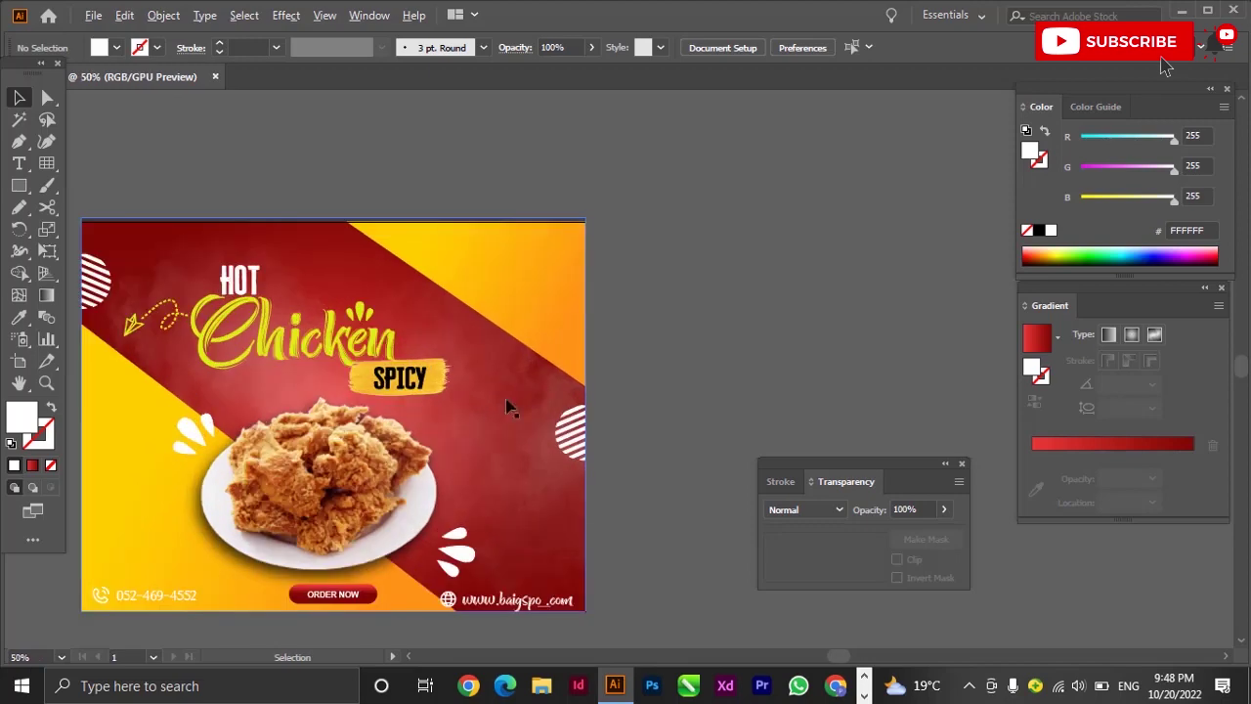
pyautogui.scroll(-1, 497, 434)
pyautogui.scroll(2, 525, 546)
pyautogui.scroll(2, 528, 550)
pyautogui.click(559, 545)
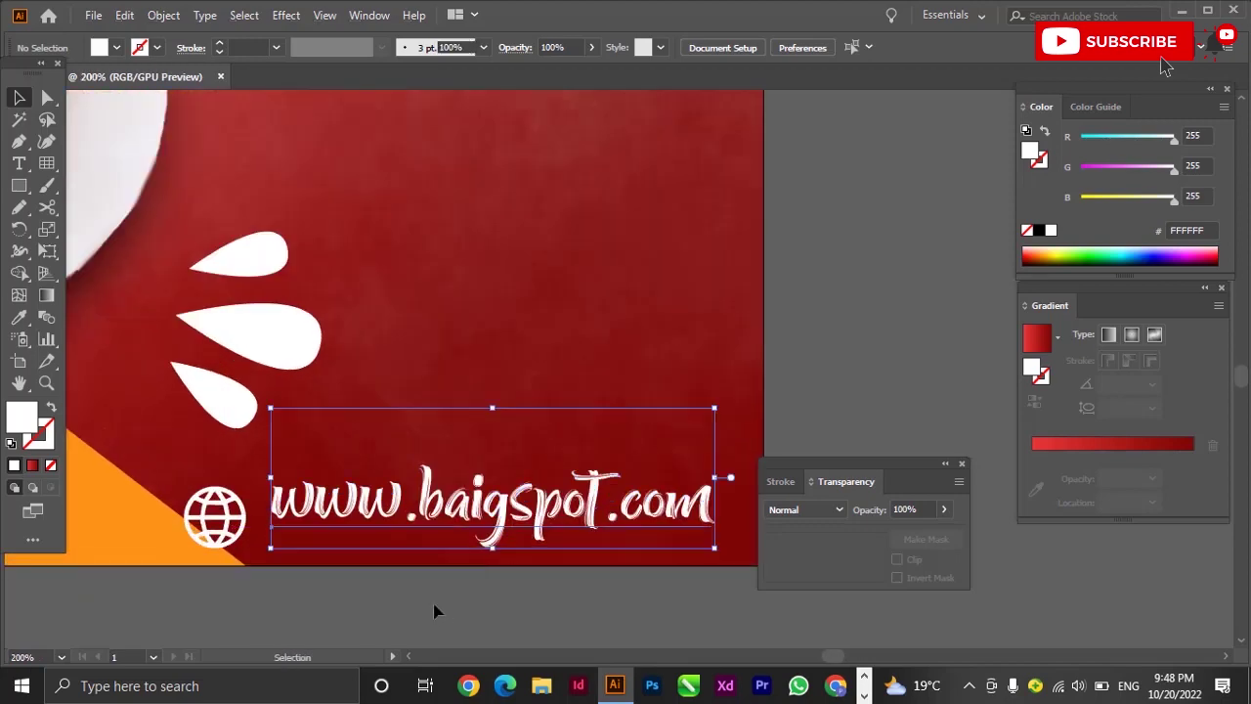
pyautogui.click(433, 609)
pyautogui.moveTo(226, 507); pyautogui.dragTo(226, 501)
# Stretch the smoke overlay up to the poster's top edge, 792 × 613 px.
pyautogui.scroll(-2, 492, 631)
pyautogui.scroll(-2, 508, 460)
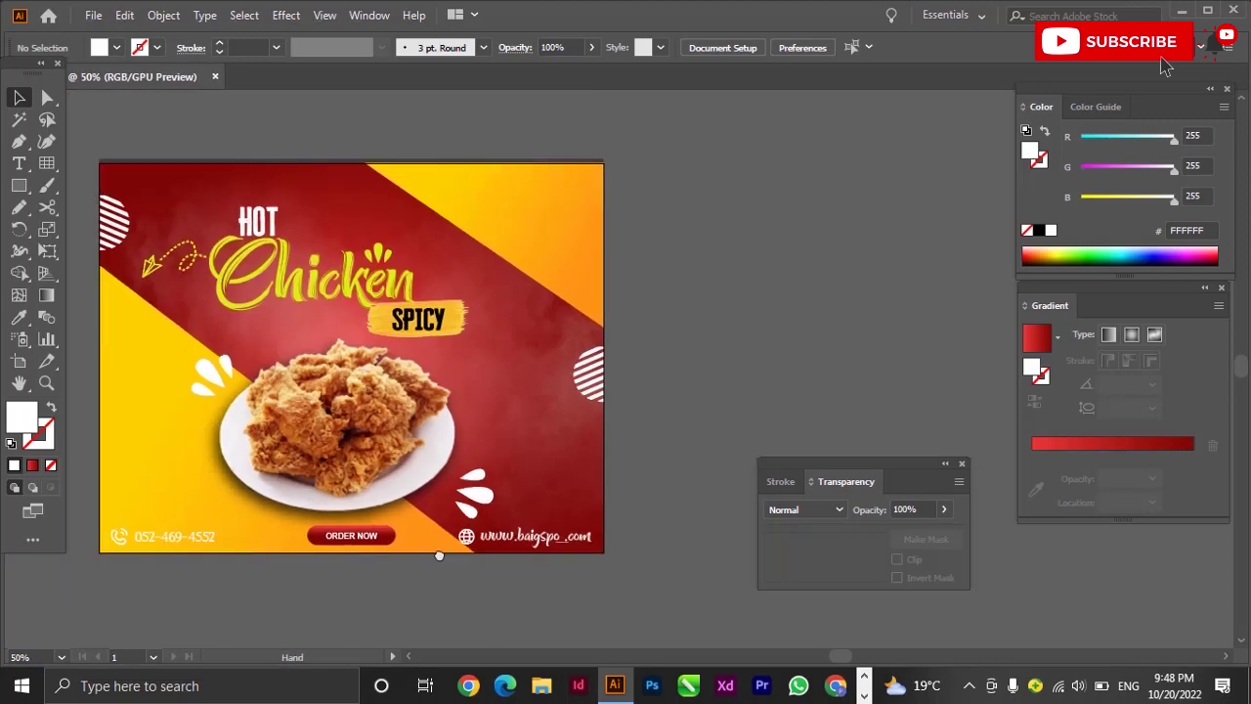
pyautogui.scroll(1, 522, 285)
pyautogui.scroll(1, 518, 310)
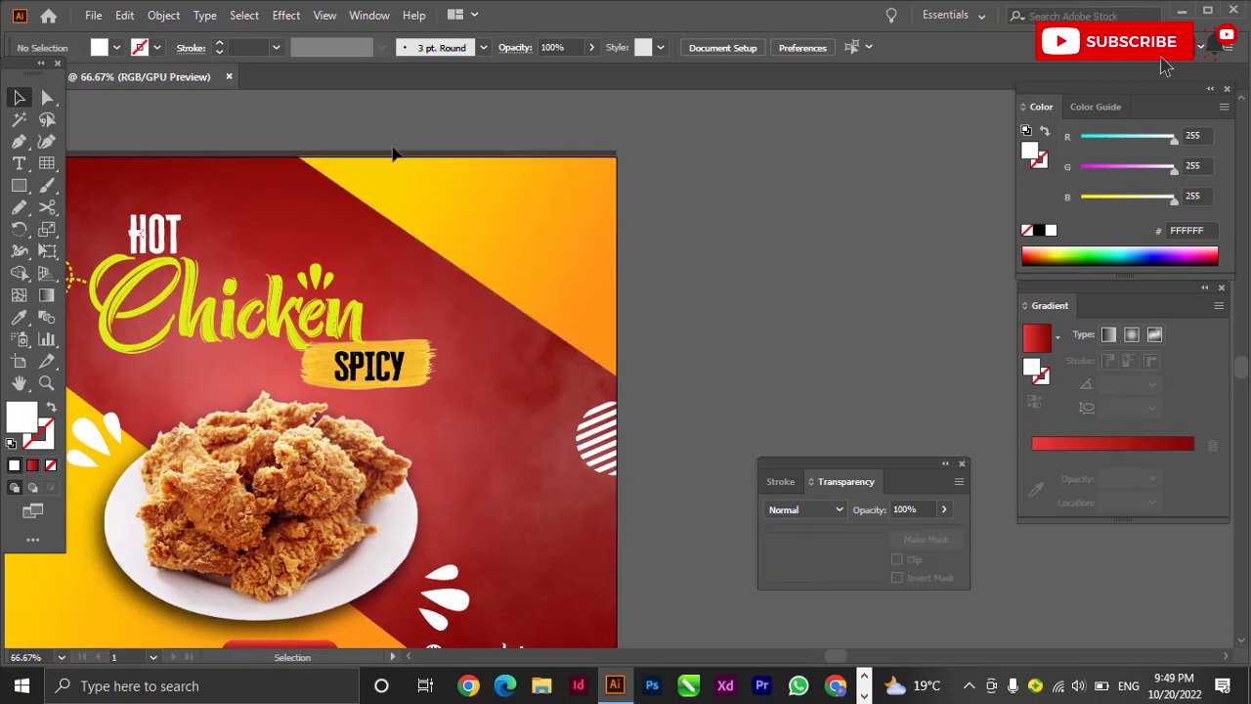
pyautogui.hscroll(-3, 393, 153)
pyautogui.click(480, 155)
pyautogui.moveTo(480, 155); pyautogui.dragTo(480, 158)
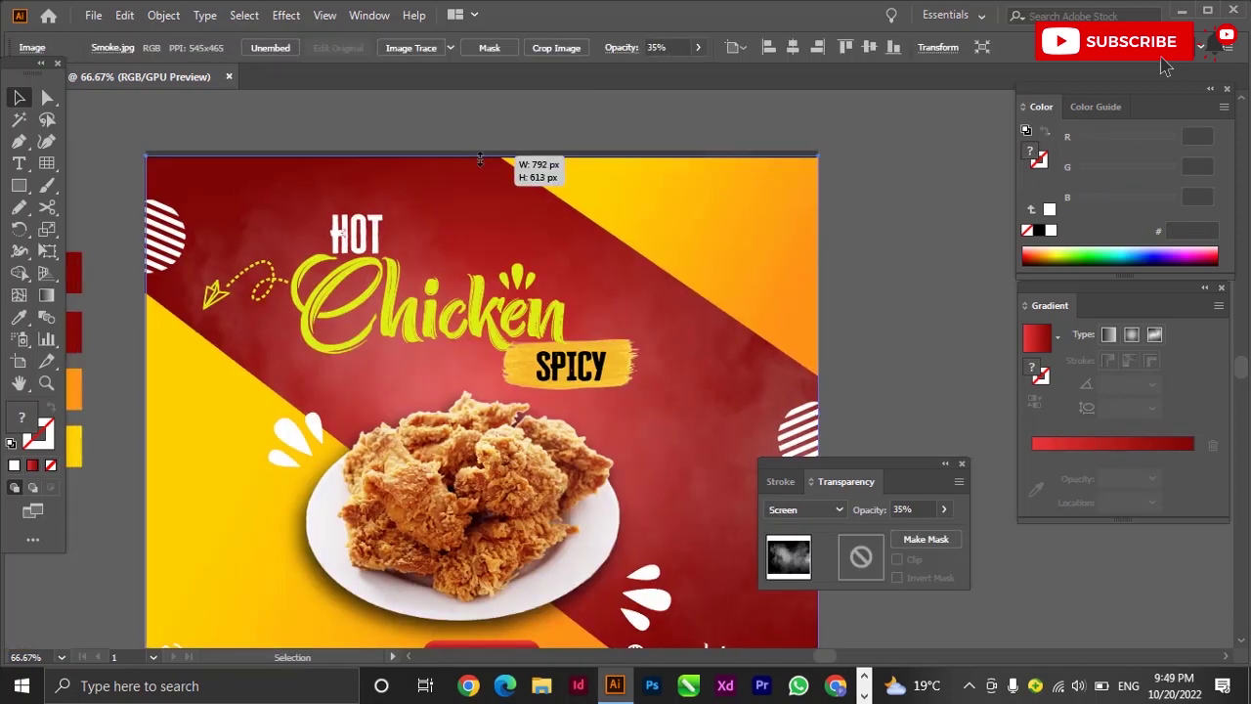
# Add a 'BAIG SPOT' text line at the poster's top-right corner.
pyautogui.click(480, 117)
pyautogui.scroll(4, 594, 196)
pyautogui.hscroll(3, 391, 205)
pyautogui.press('t')
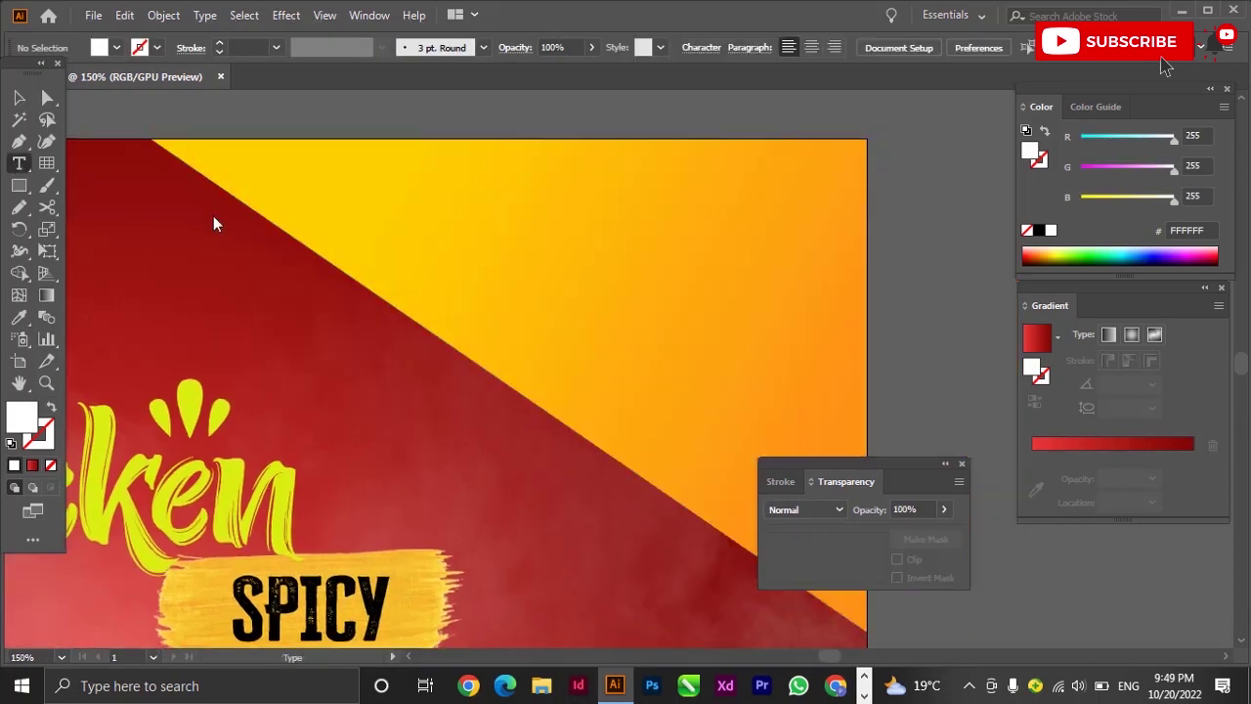
pyautogui.click(504, 228)
pyautogui.write('BAI')
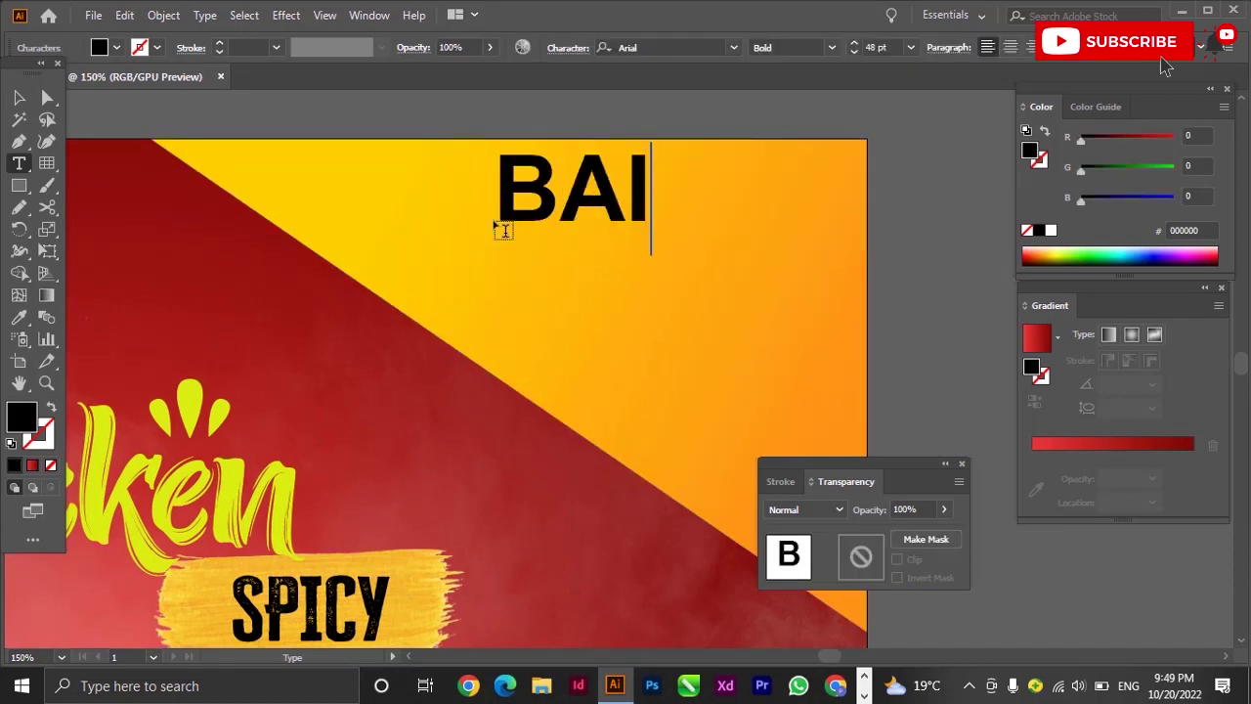
pyautogui.write('G SPOT')
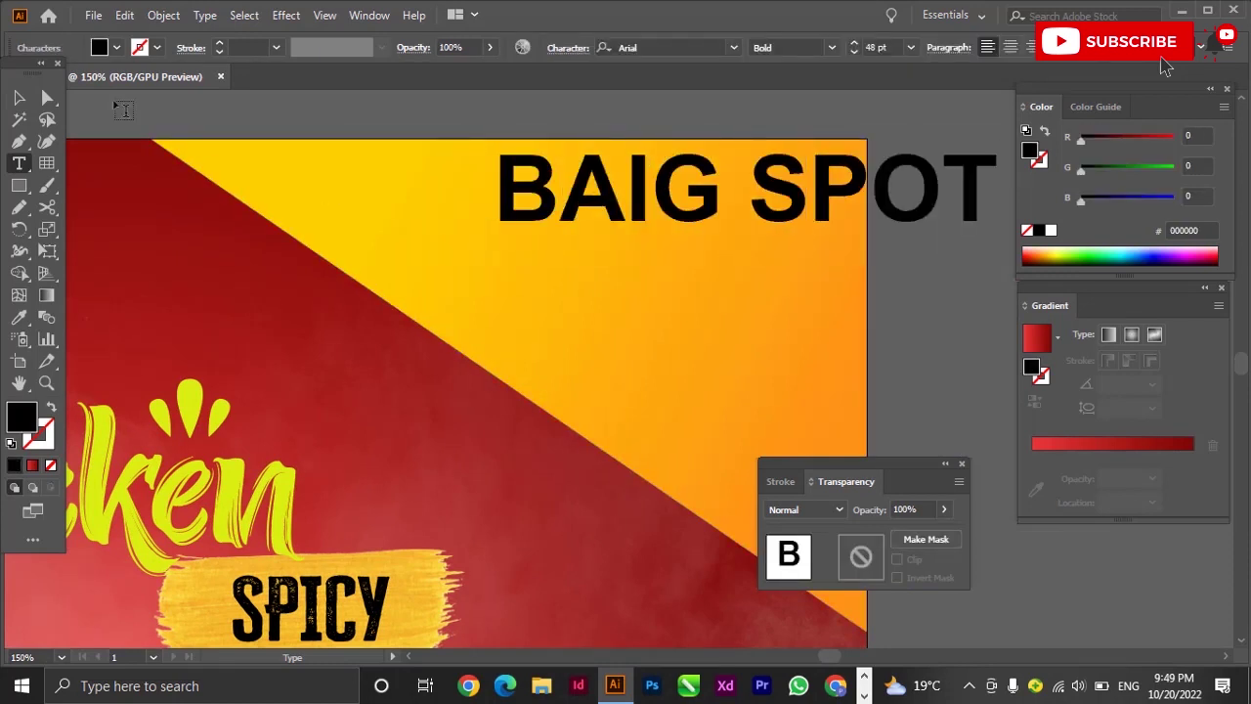
pyautogui.press('Escape')
# Shrink BAIG SPOT, move it into the orange corner and fill it white.
pyautogui.moveTo(492, 254); pyautogui.dragTo(598, 231)
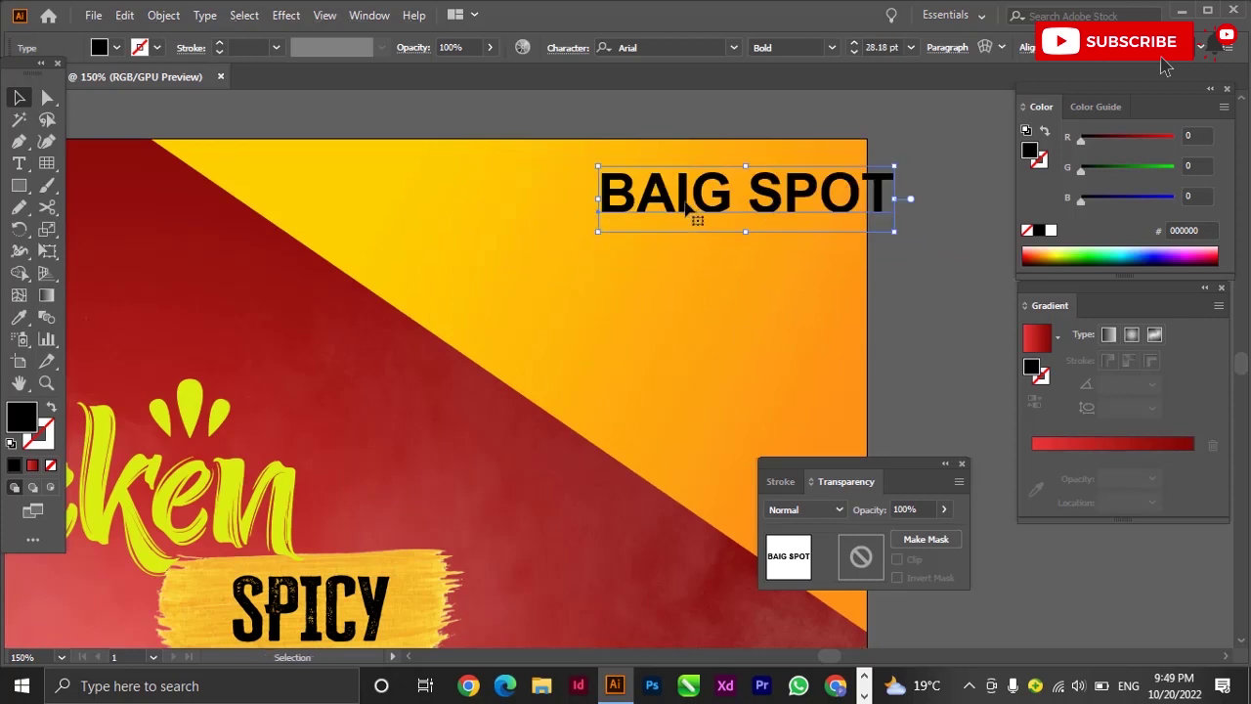
pyautogui.moveTo(686, 206); pyautogui.dragTo(591, 273)
pyautogui.click(1048, 232)
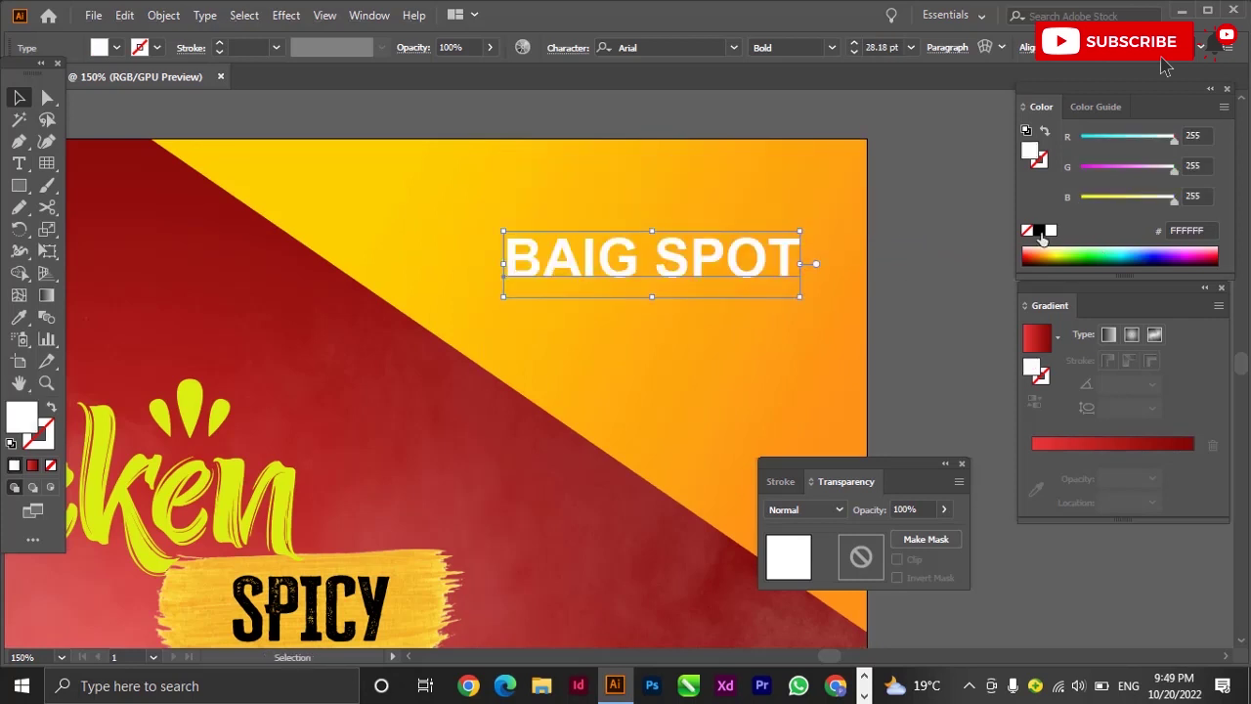
pyautogui.click(690, 322)
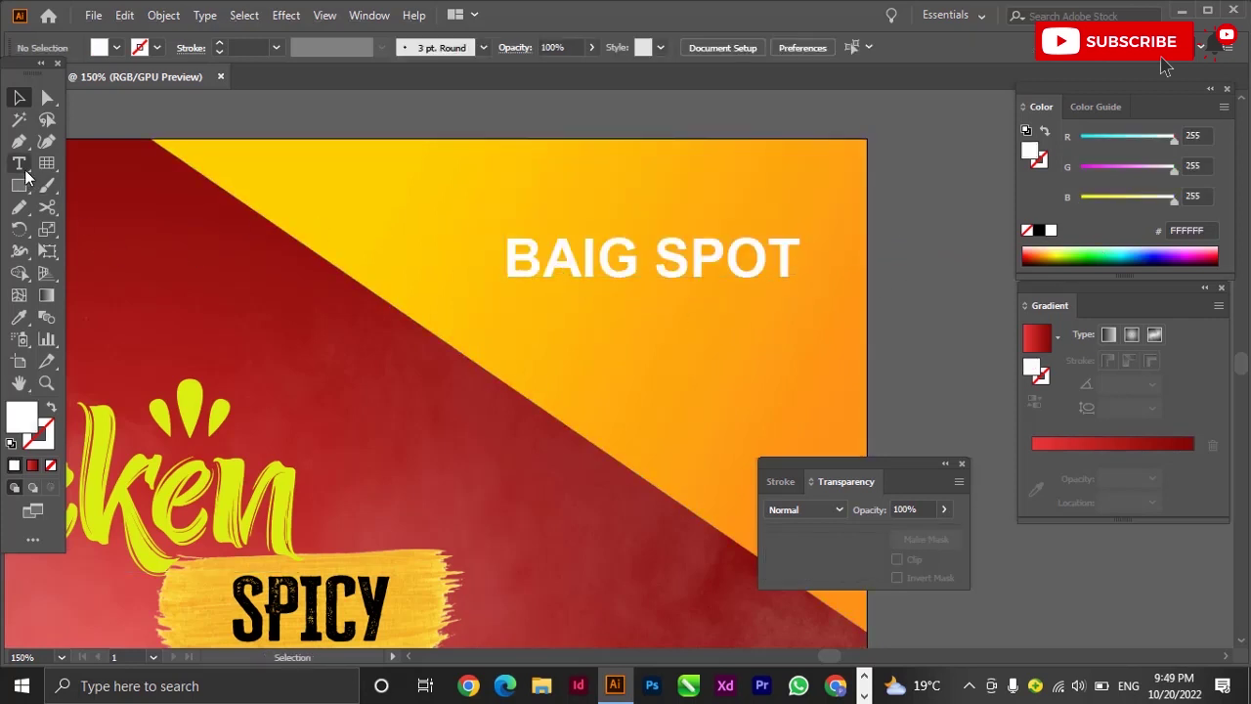
pyautogui.click(18, 163)
# Add white 'BS' initials in Badcats Regular above BAIG SPOT.
pyautogui.click(644, 183)
pyautogui.write('BS')
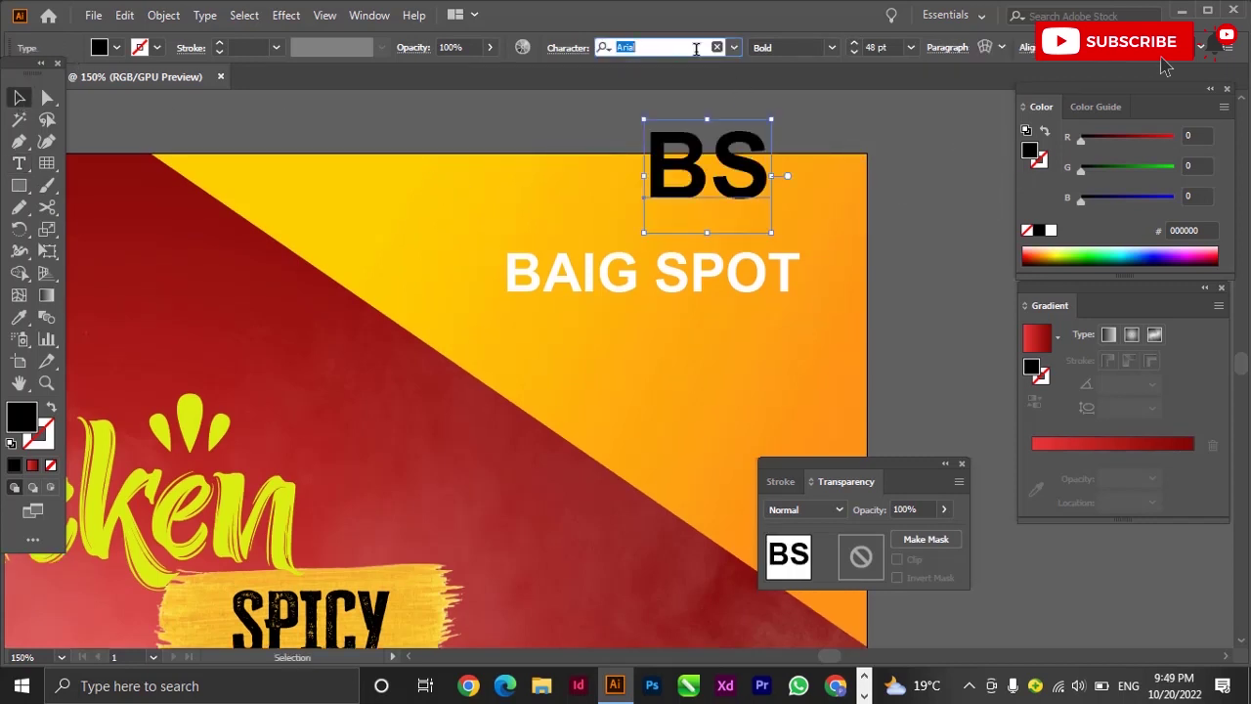
pyautogui.write('at')
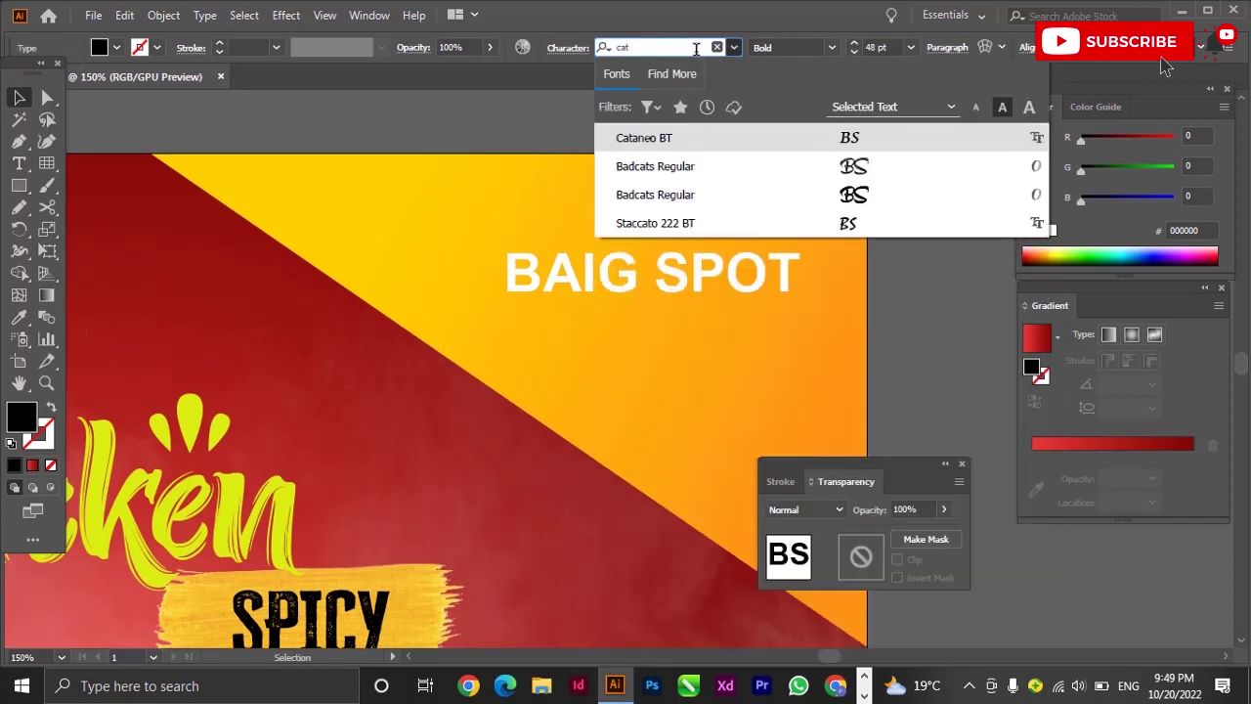
pyautogui.click(685, 166)
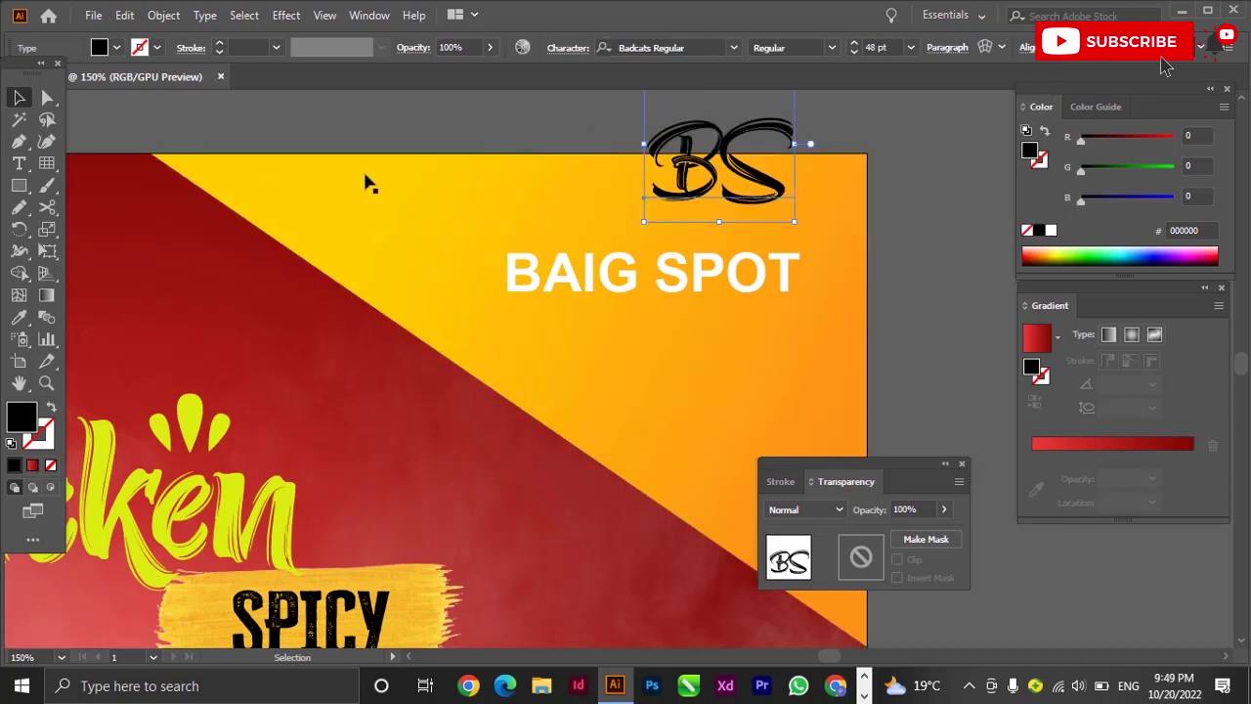
pyautogui.click(1050, 229)
# Tilt the BS monogram above BAIG SPOT and shift BAIG SPOT slightly down.
pyautogui.click(824, 246)
pyautogui.moveTo(713, 207); pyautogui.dragTo(669, 237)
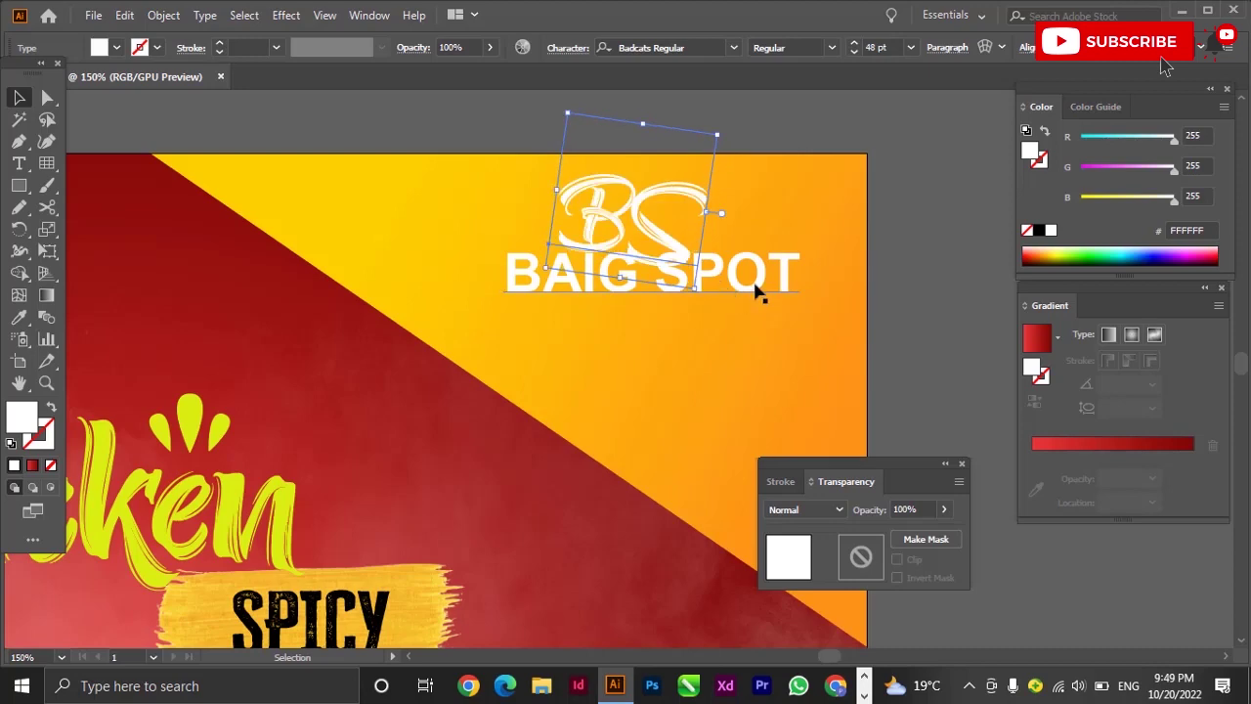
pyautogui.moveTo(752, 299); pyautogui.dragTo(749, 318)
pyautogui.click(908, 279)
pyautogui.click(665, 244)
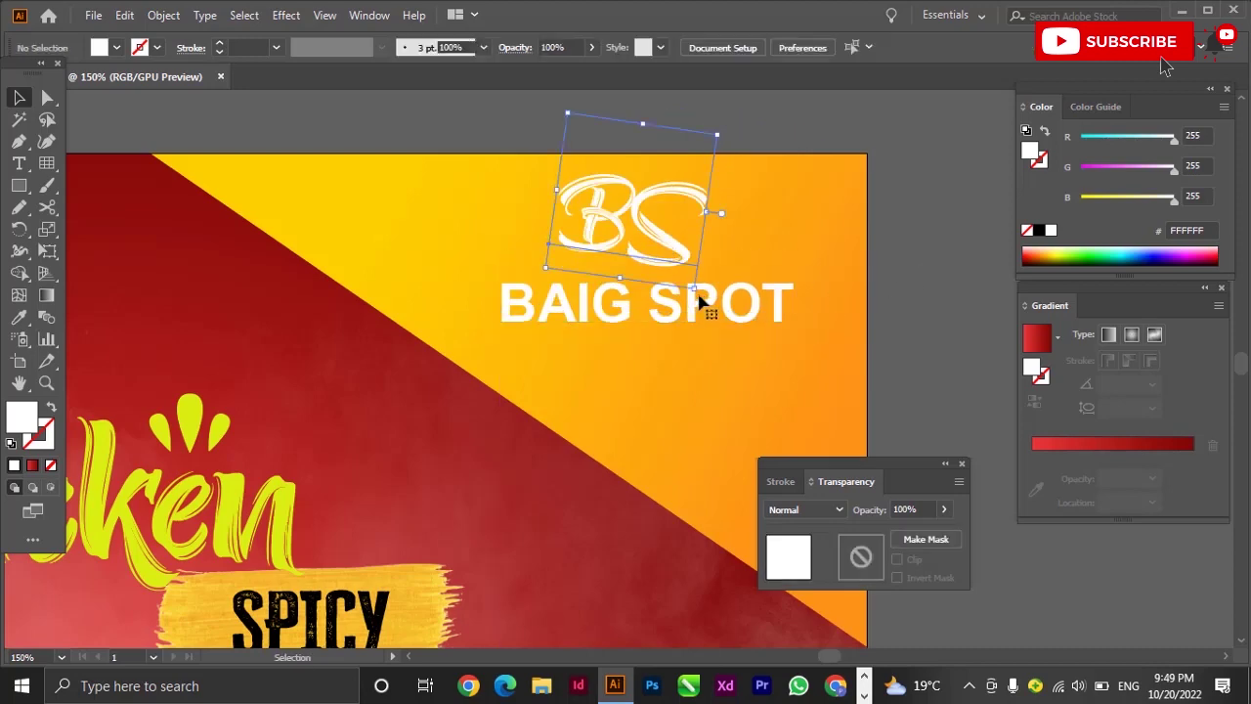
pyautogui.click(892, 285)
# Select BS and BAIG SPOT together, shrink the logo and nudge it right.
pyautogui.hotkey('ctrl', '-')
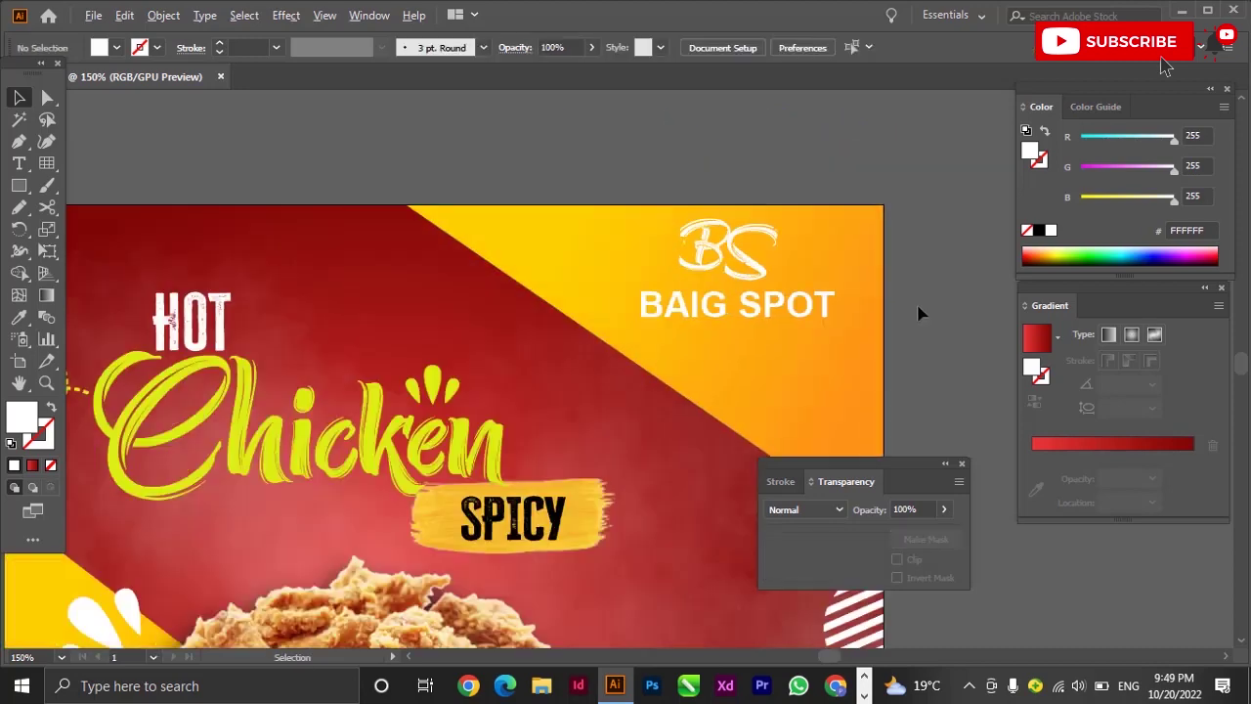
pyautogui.hotkey('ctrl', '-')
pyautogui.hotkey('ctrl', '+')
pyautogui.hotkey('ctrl', 'a')
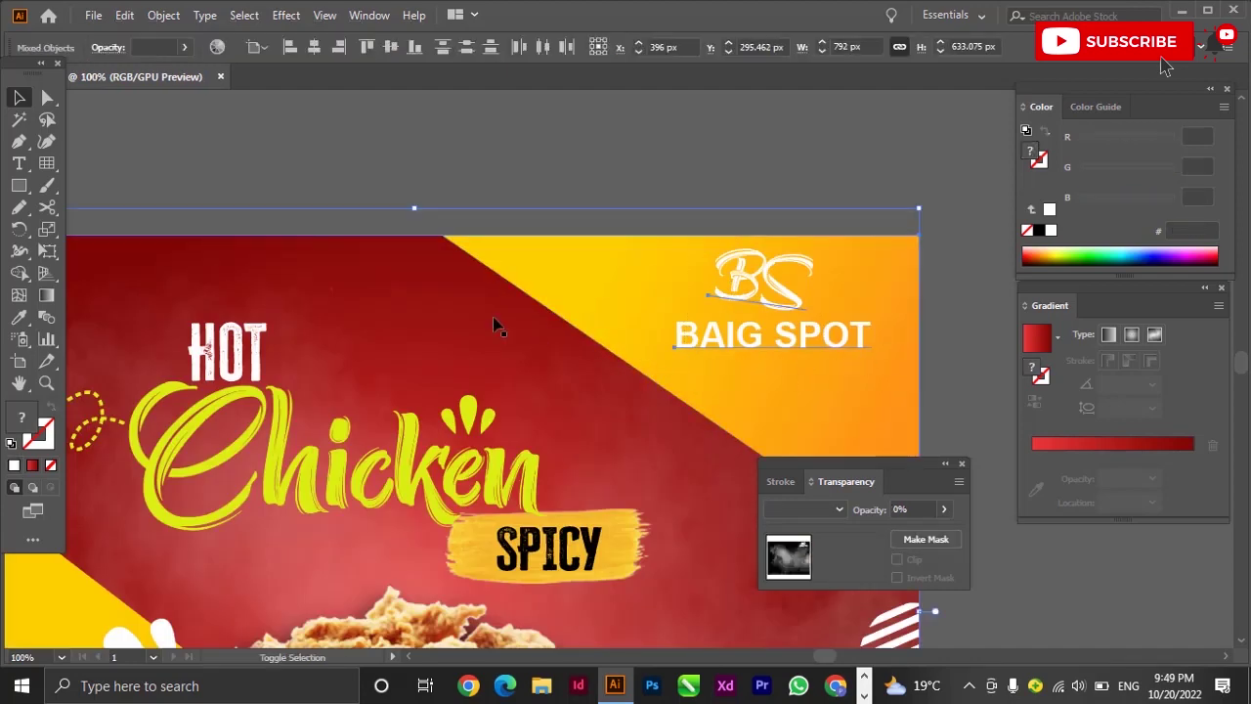
pyautogui.keyDown('shift'); pyautogui.click(420, 239); pyautogui.keyUp('shift')
pyautogui.click(762, 278)
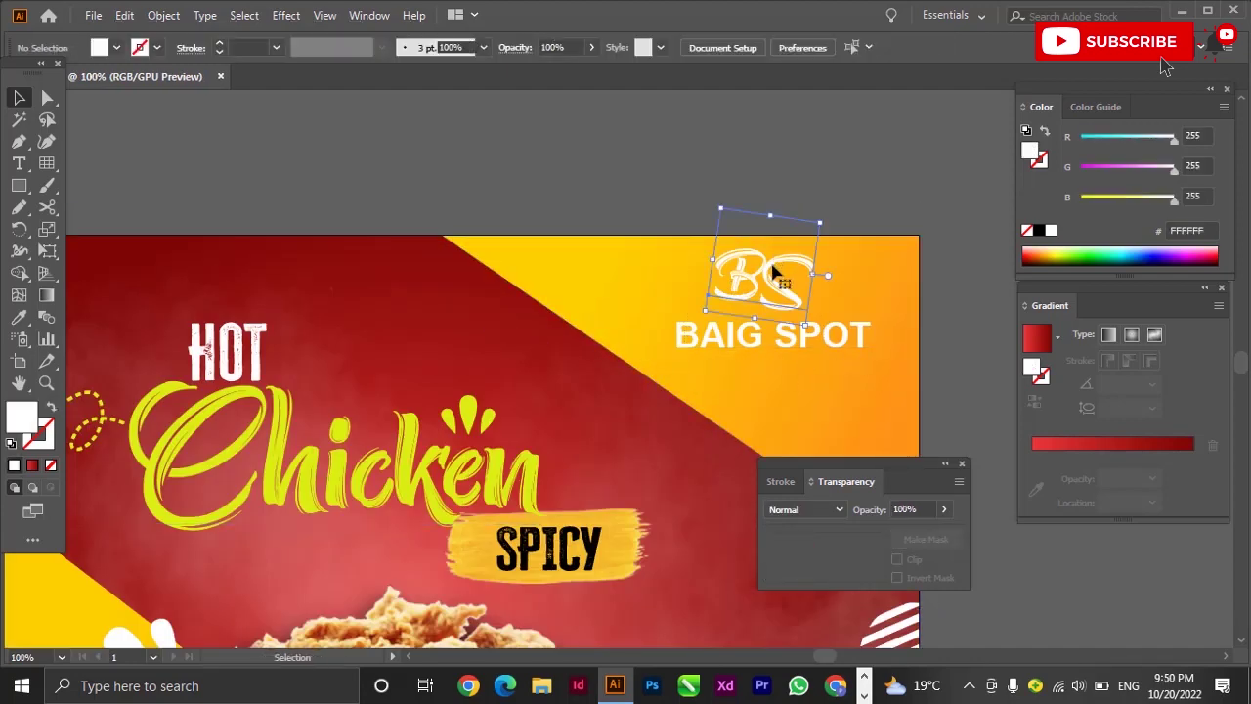
pyautogui.keyDown('shift'); pyautogui.click(845, 335); pyautogui.keyUp('shift')
pyautogui.scroll(1, 846, 335)
pyautogui.moveTo(884, 358)
pyautogui.mouseDown()
pyautogui.moveTo(838, 344)
pyautogui.moveTo(814, 310)
pyautogui.moveTo(822, 315)
pyautogui.mouseUp()
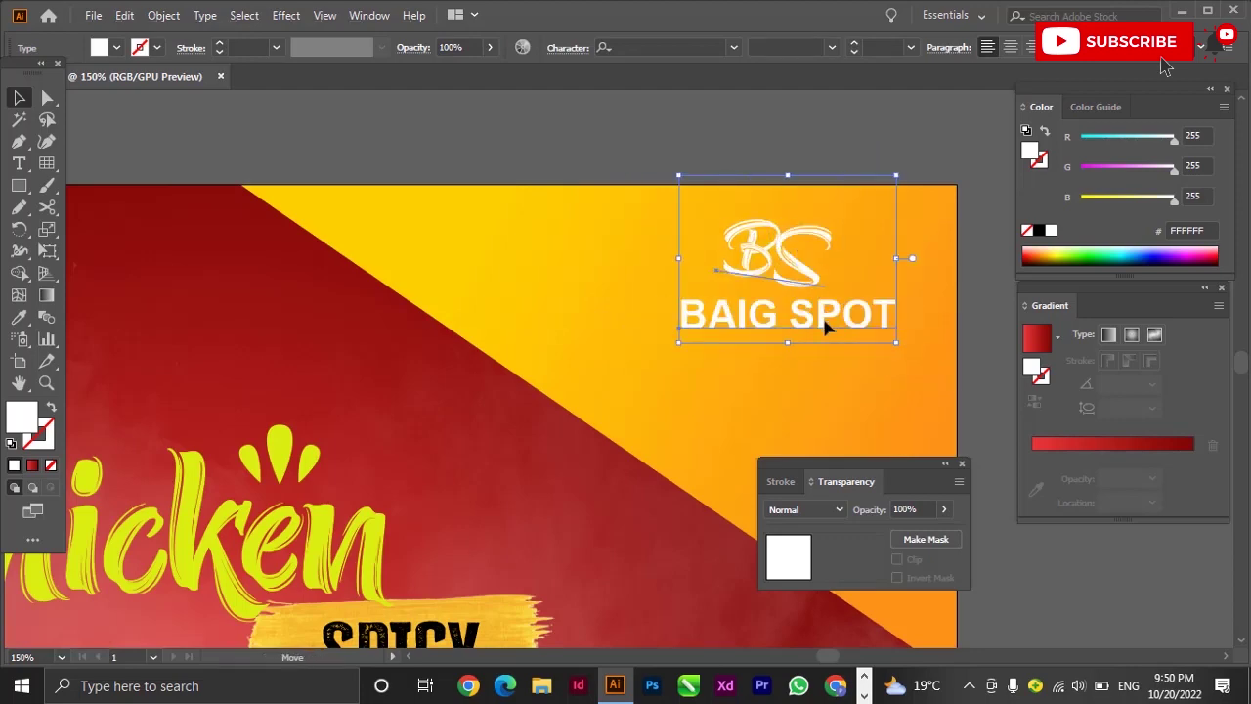
pyautogui.click(665, 203)
pyautogui.scroll(-2, 665, 203)
pyautogui.scroll(1, 699, 227)
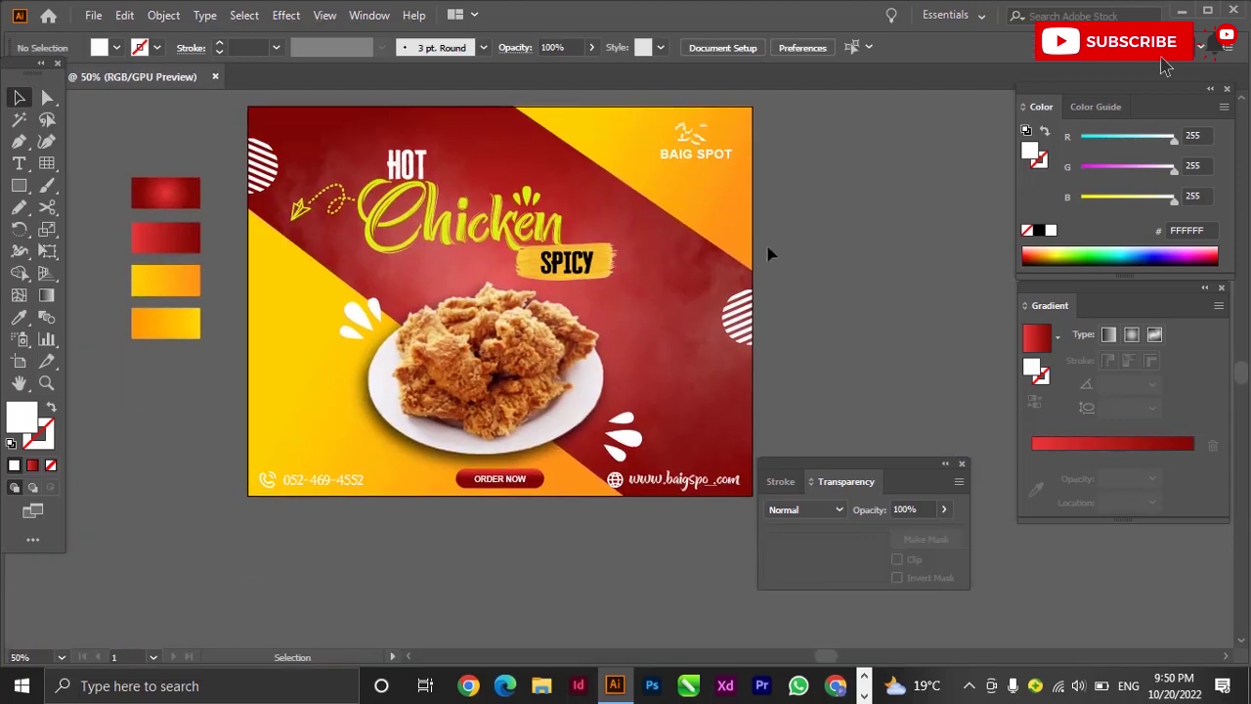
# Zoom in on the finished poster and hide all panels so it fills the screen.
pyautogui.scroll(-1, 769, 251)
pyautogui.scroll(1, 536, 213)
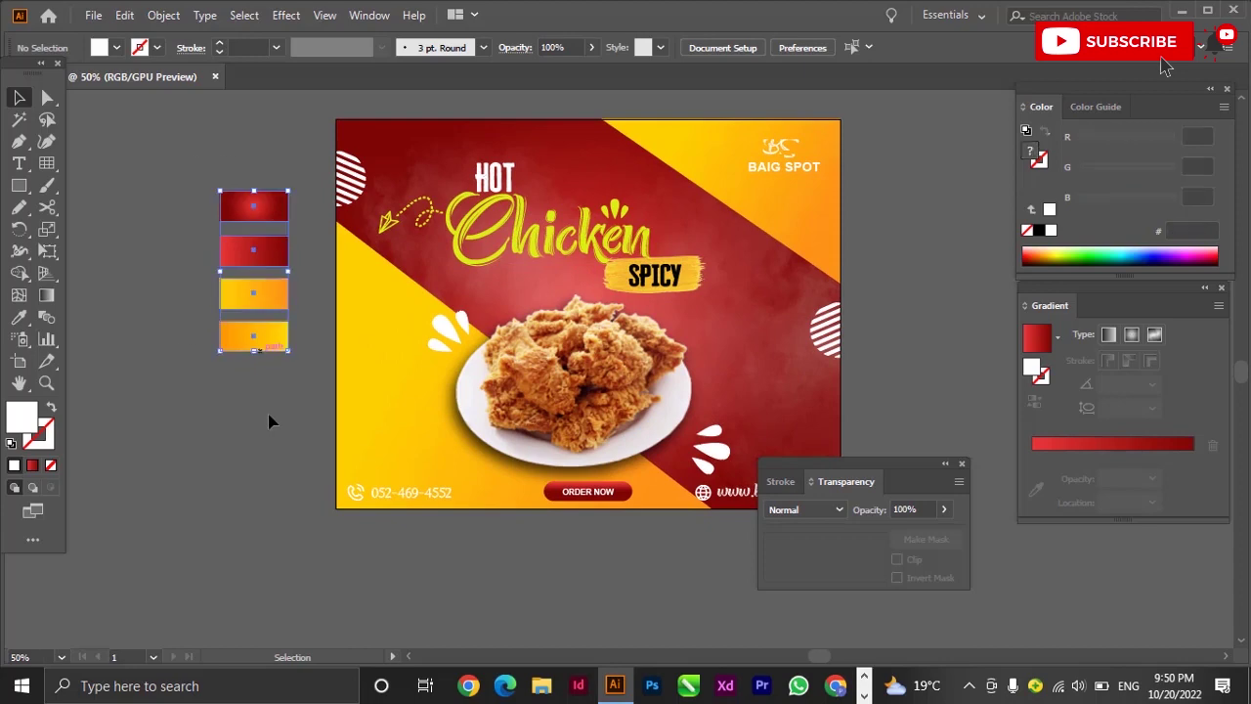
pyautogui.scroll(1, 456, 411)
pyautogui.scroll(-2, 460, 406)
pyautogui.press('z')
pyautogui.scroll(-1, 350, 250)
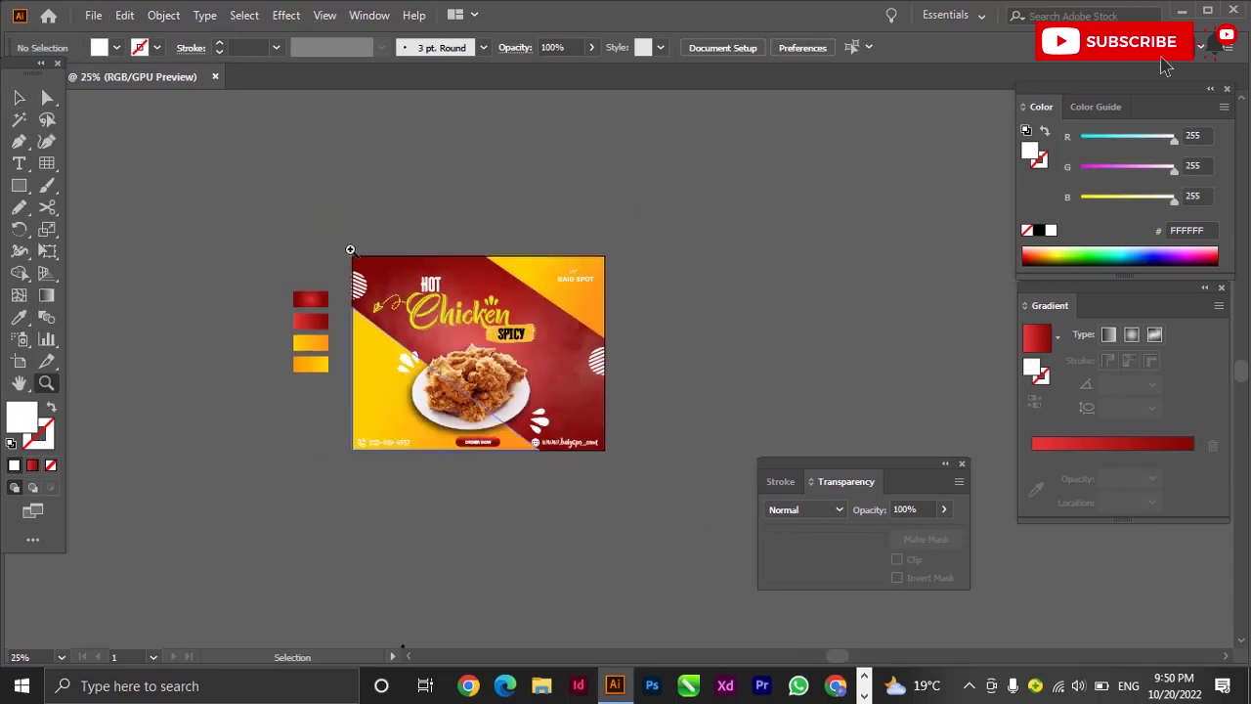
pyautogui.moveTo(420, 351); pyautogui.dragTo(553, 294)
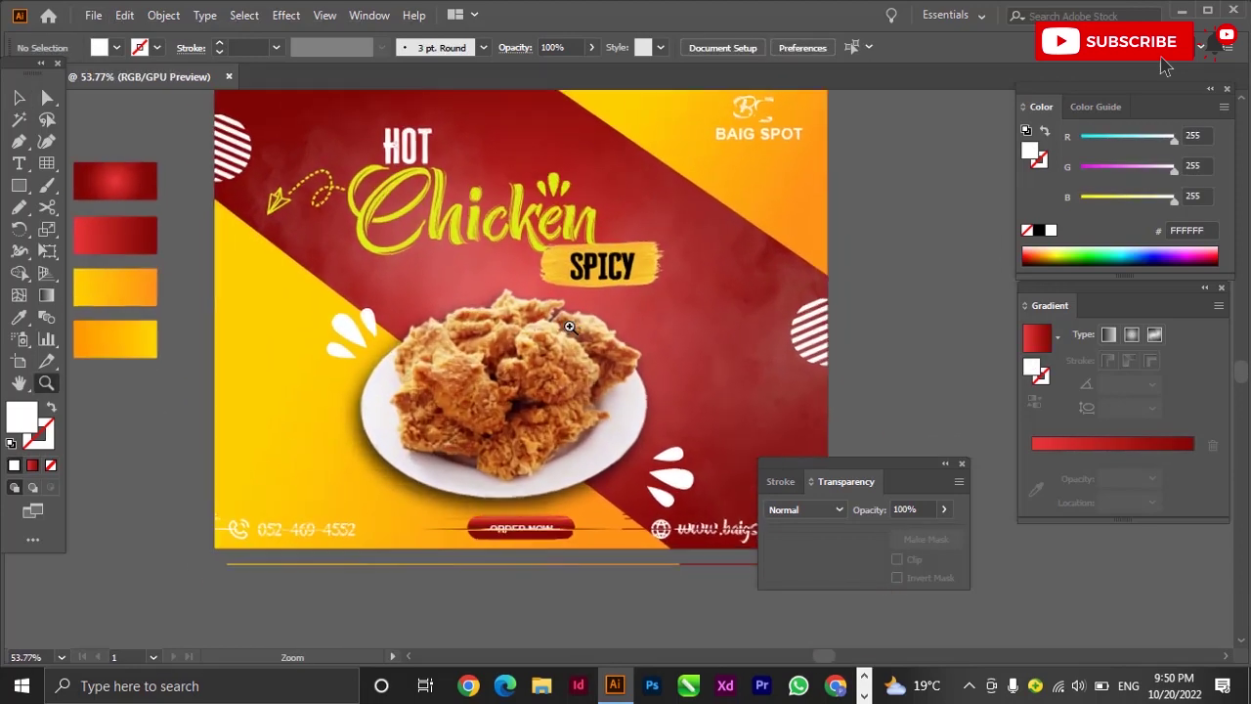
pyautogui.press('Tab')
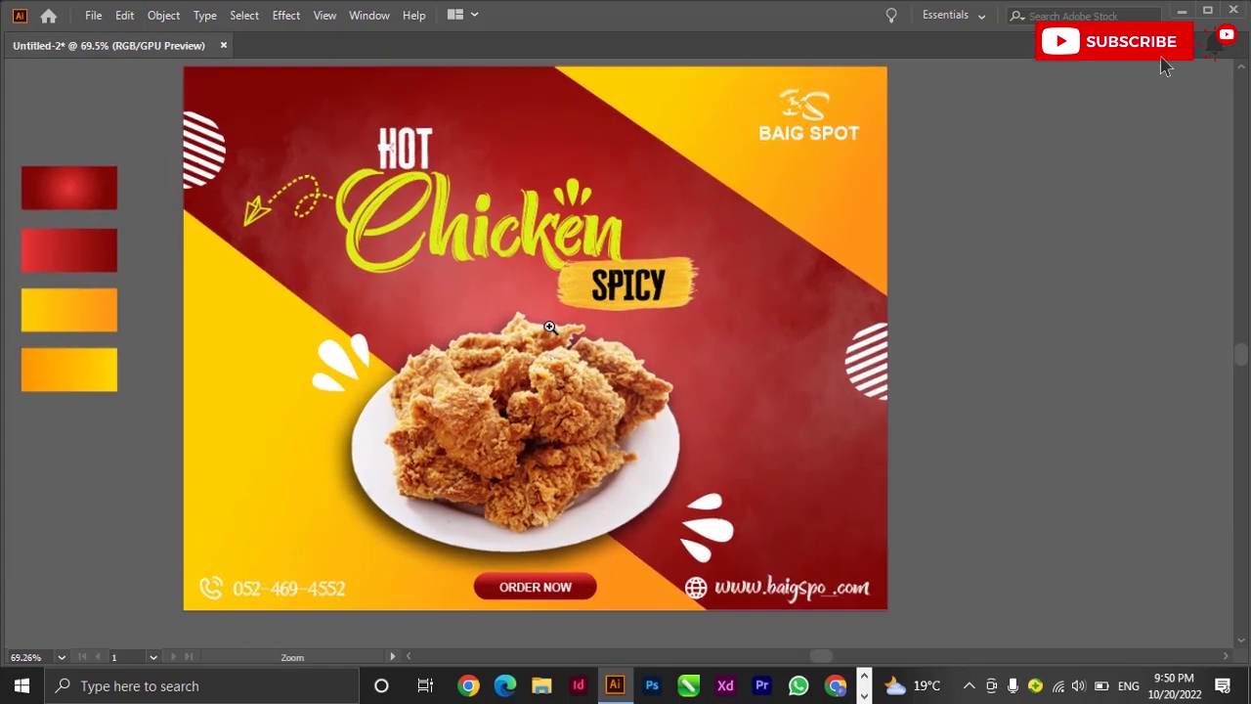
pyautogui.moveTo(553, 293)
pyautogui.mouseDown()
pyautogui.moveTo(569, 338)
pyautogui.moveTo(905, 301)
pyautogui.mouseUp()
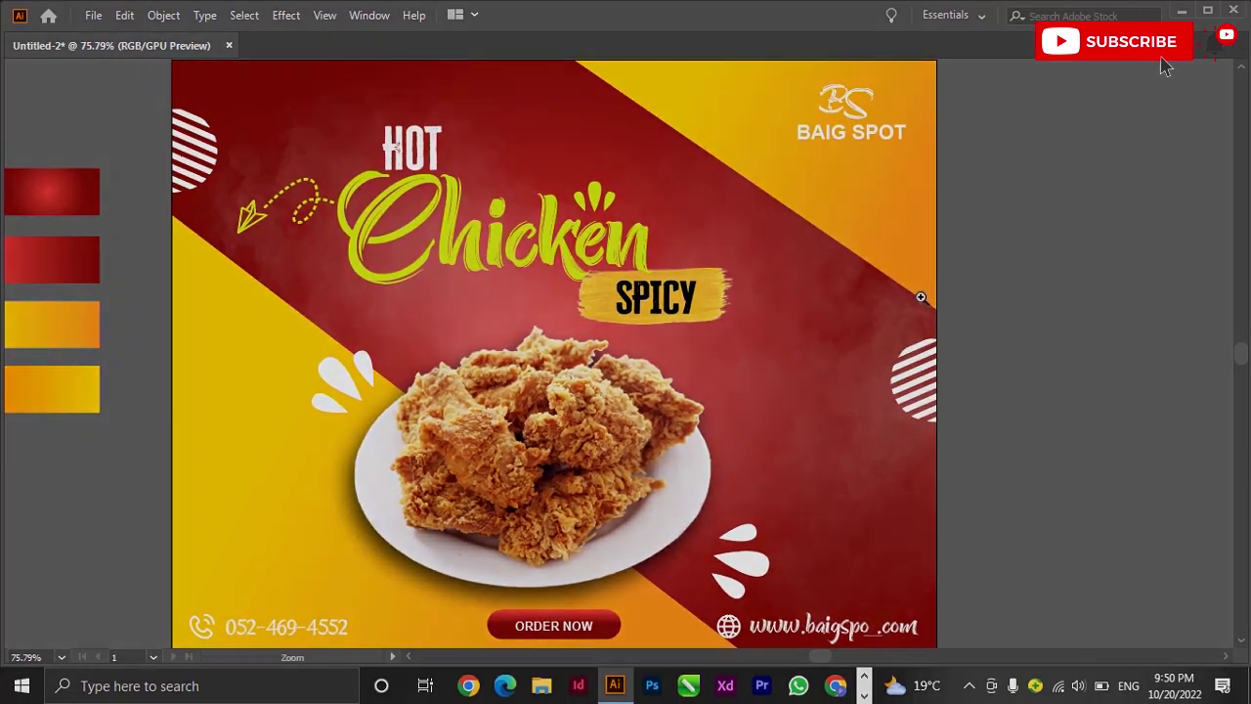